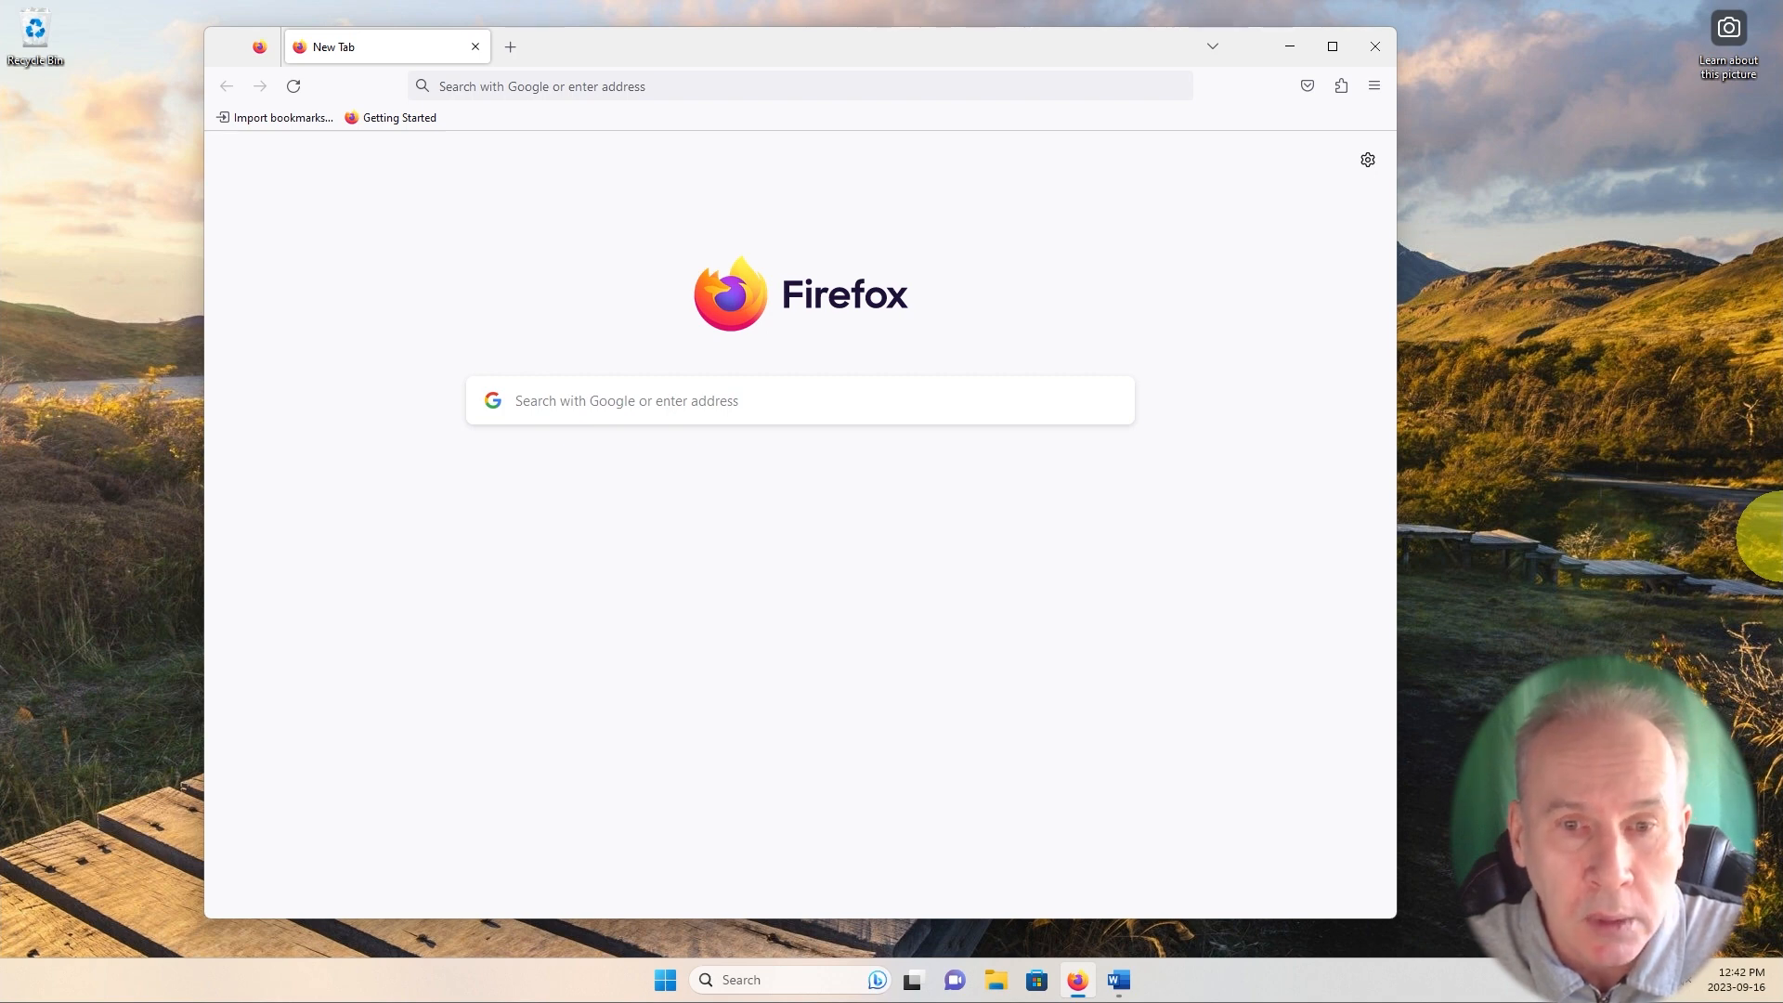
- Go to zotero.org in the browser and maximize the browser window
{"action": "left_click", "coordinate": [900, 86]}
{"action": "type", "text": "z"}
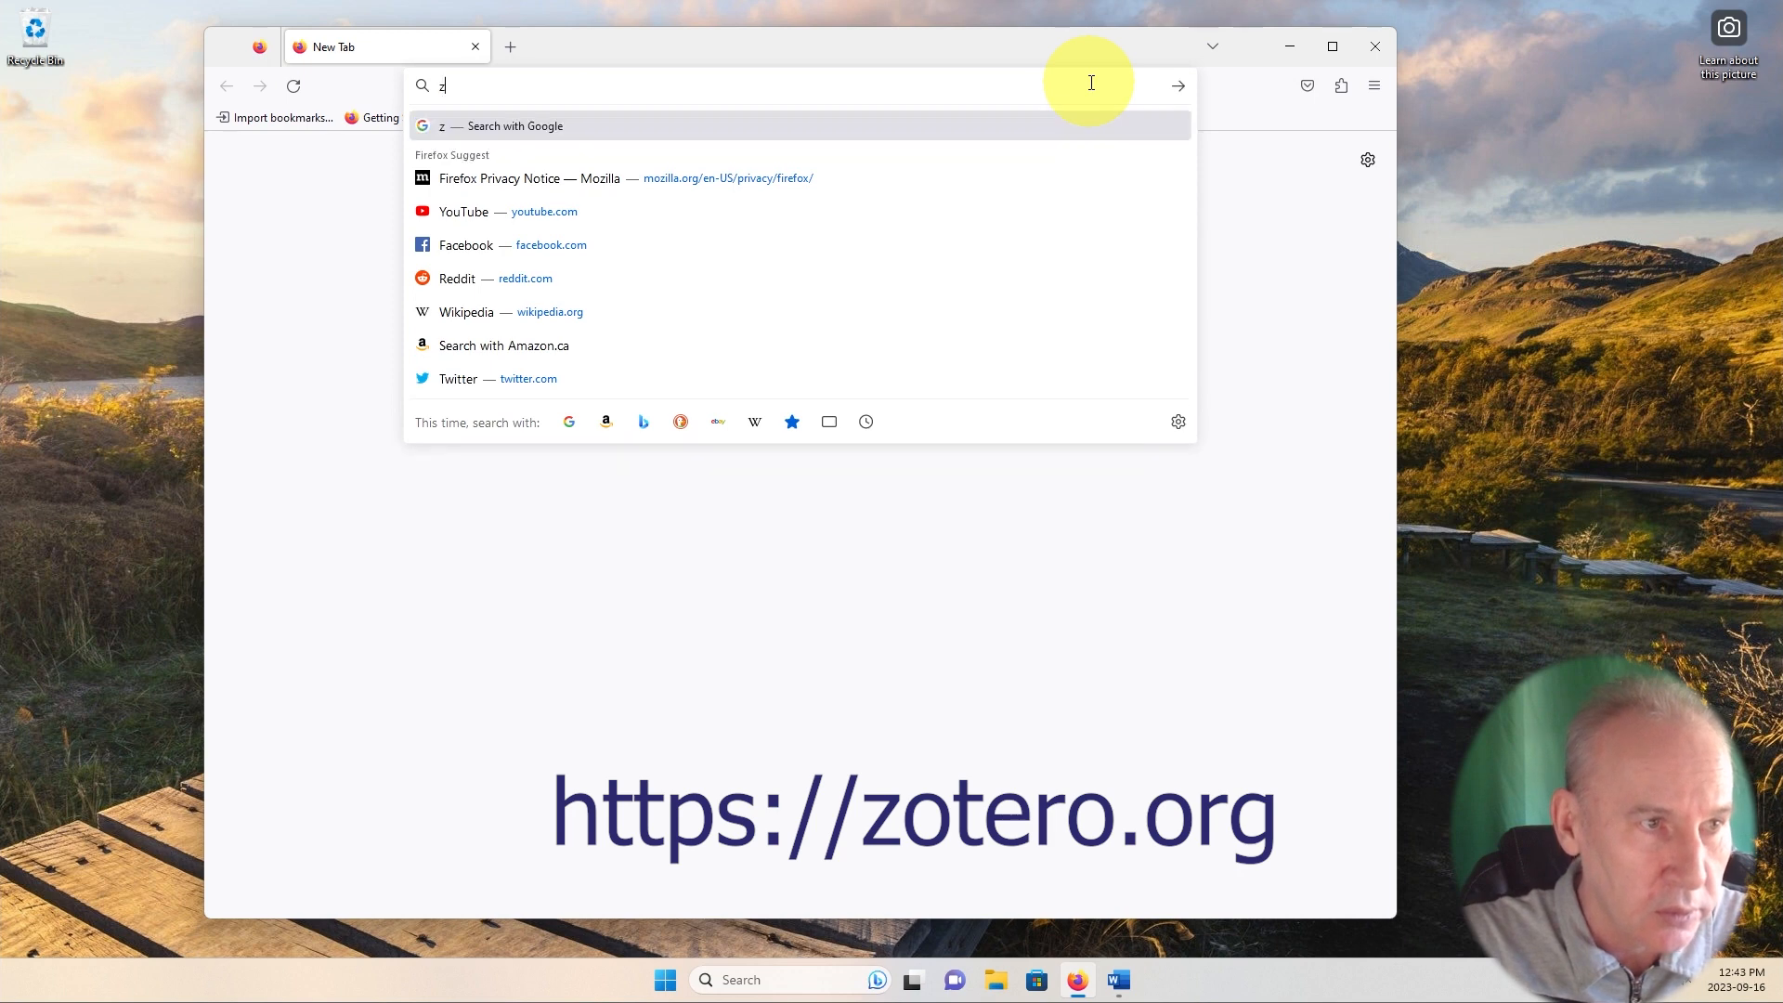
{"action": "type", "text": "otero.org"}
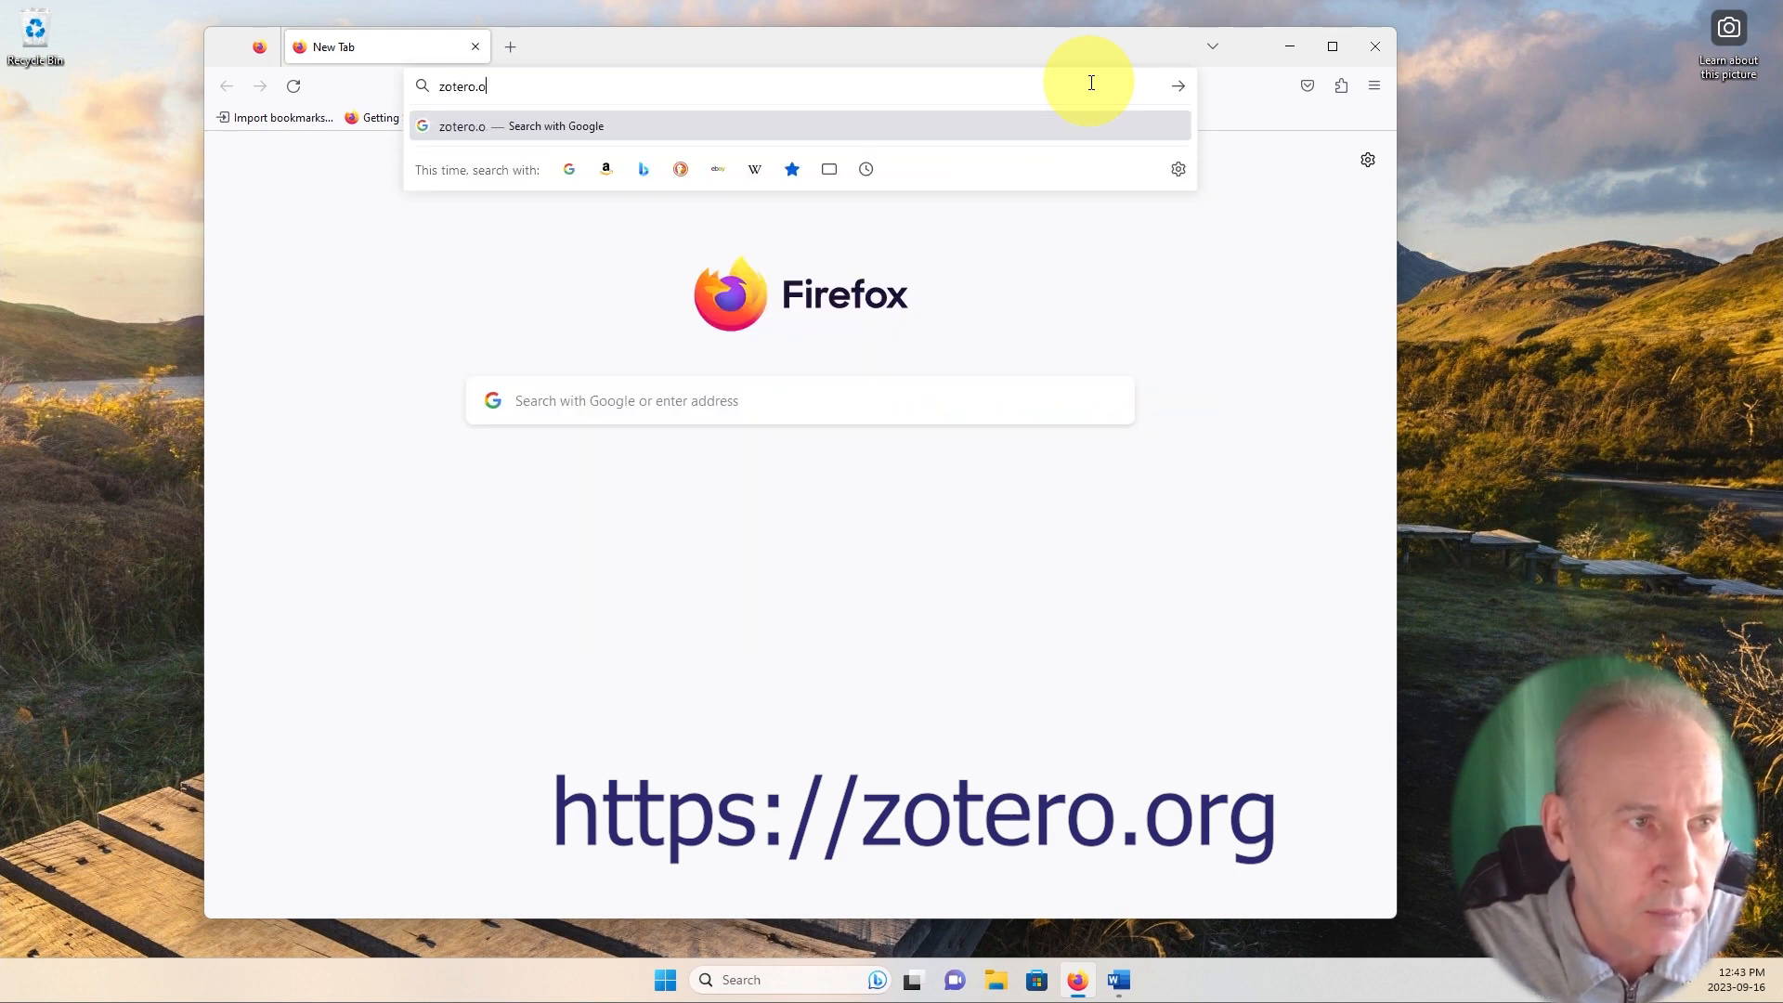
{"action": "key", "text": "Return"}
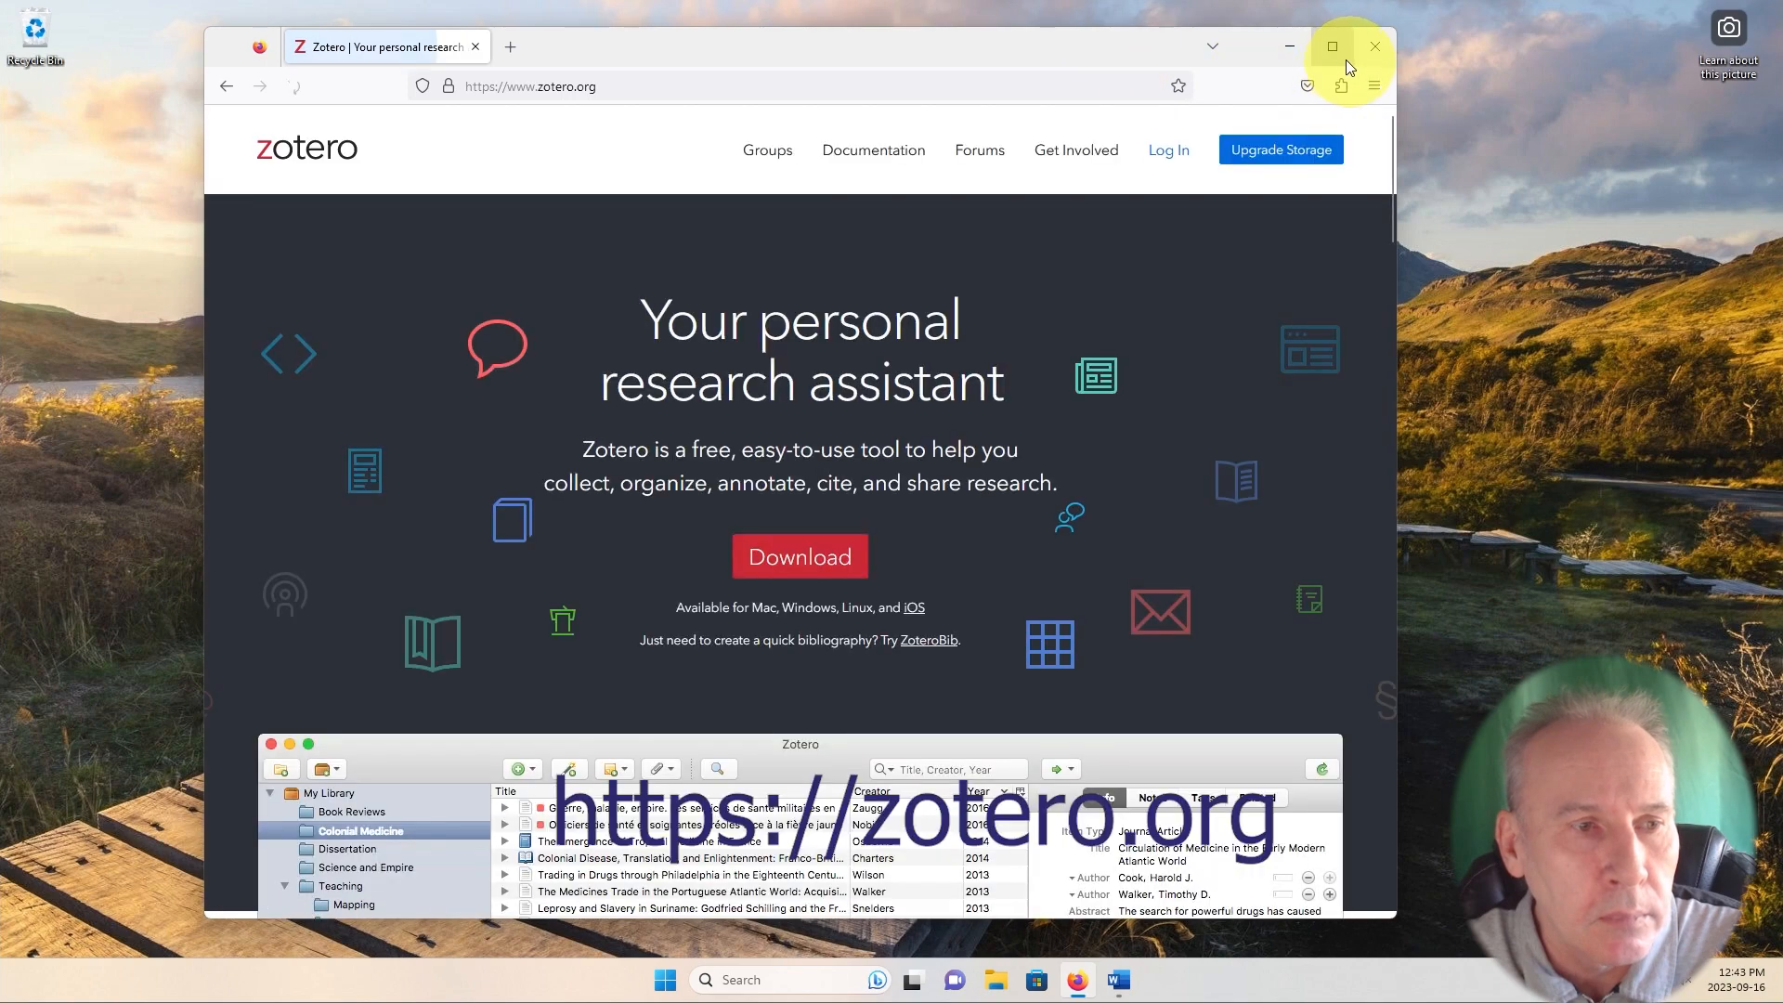
{"action": "mouse_move", "coordinate": [1339, 57]}
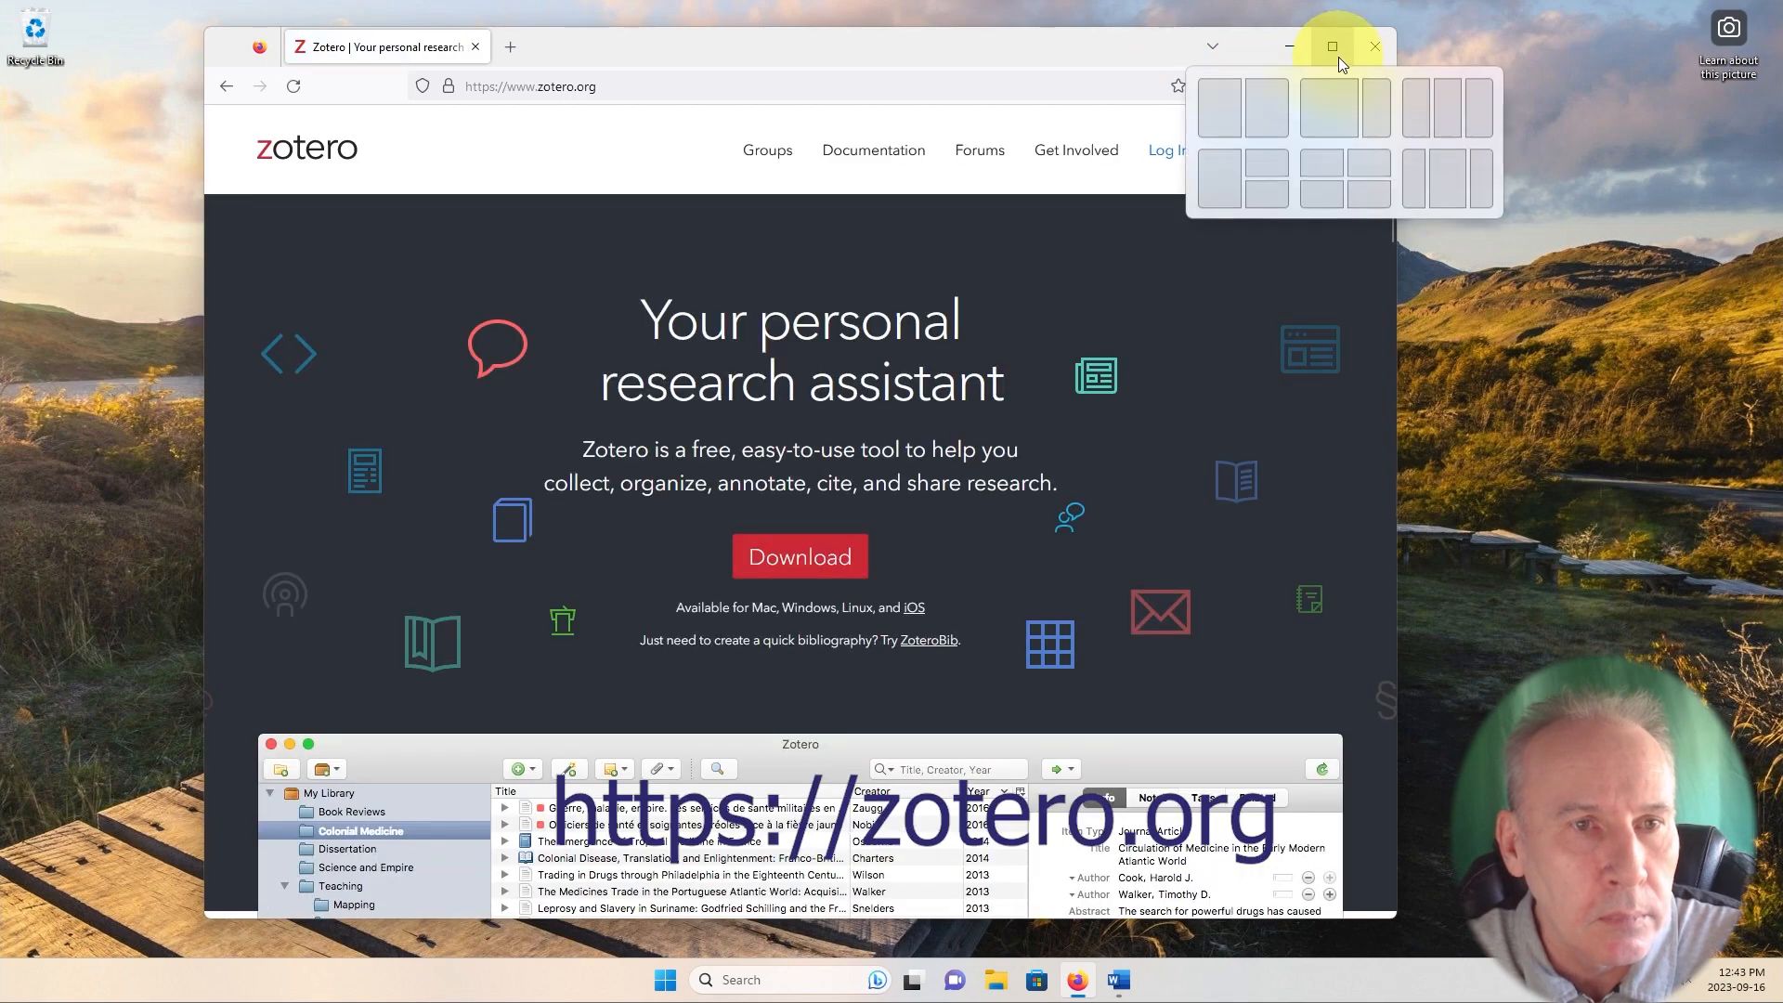
{"action": "left_click", "coordinate": [1339, 58]}
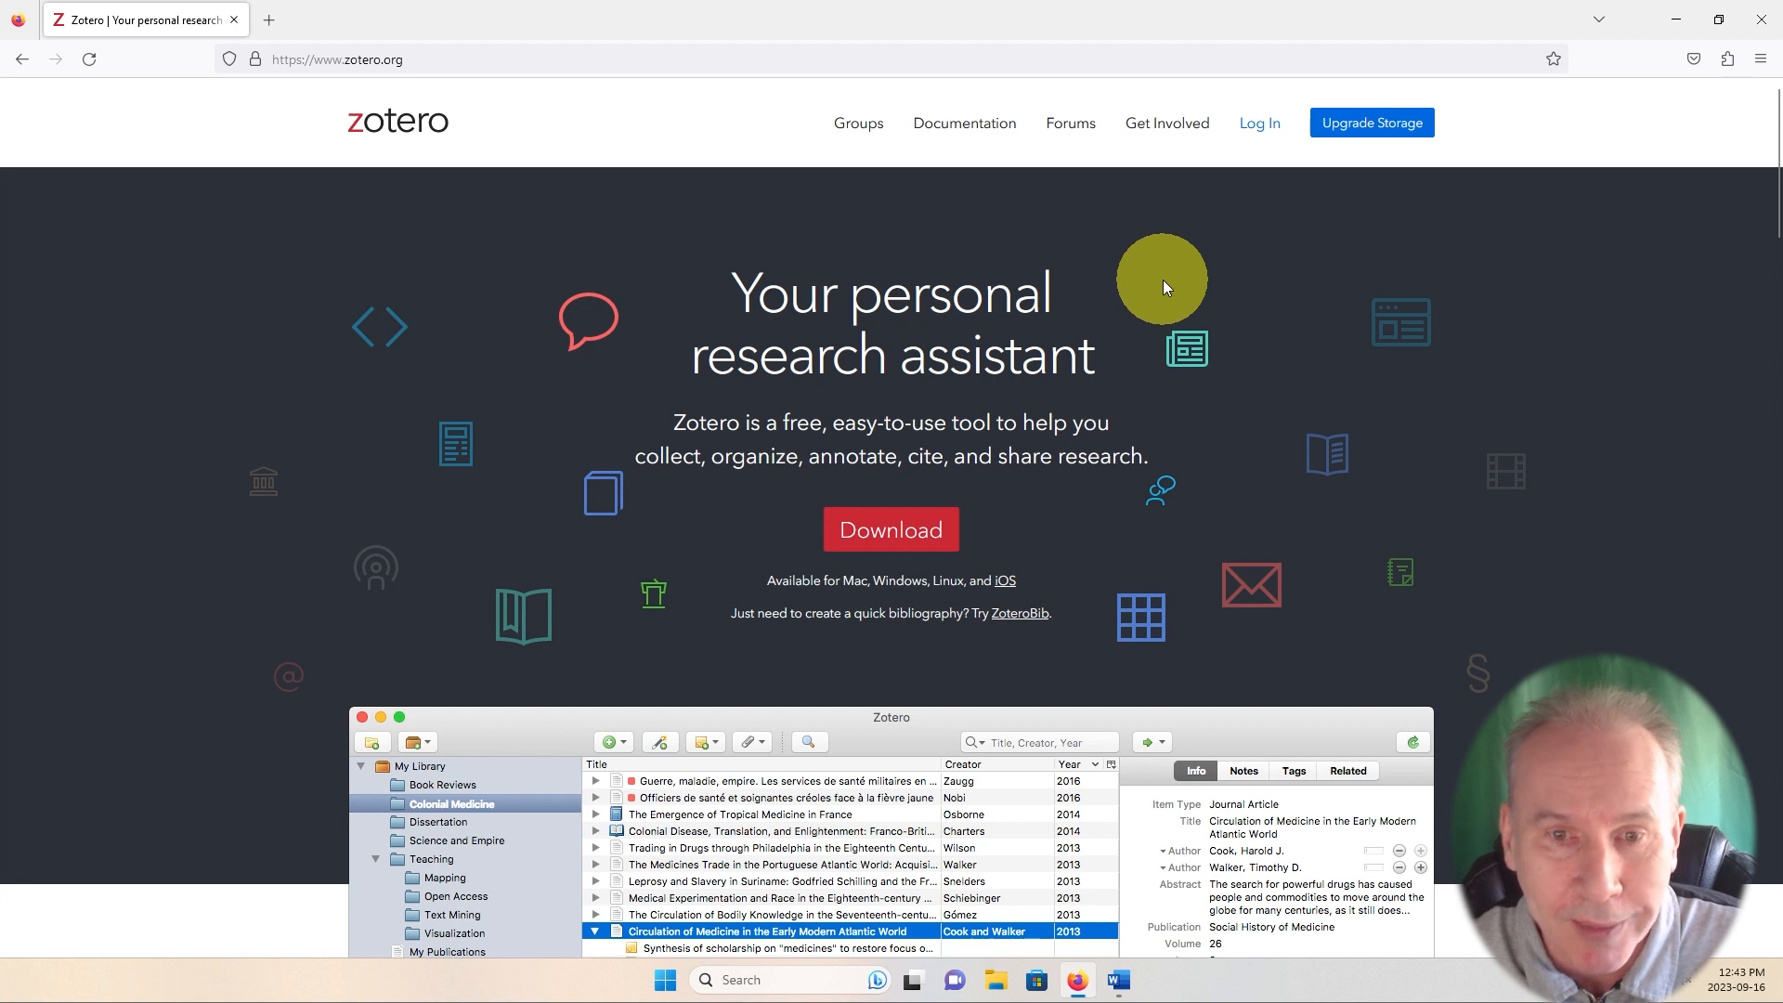
- Open the free account registration form and fill in the username, the e-mail address and its confirmation
{"action": "left_click", "coordinate": [1271, 136]}
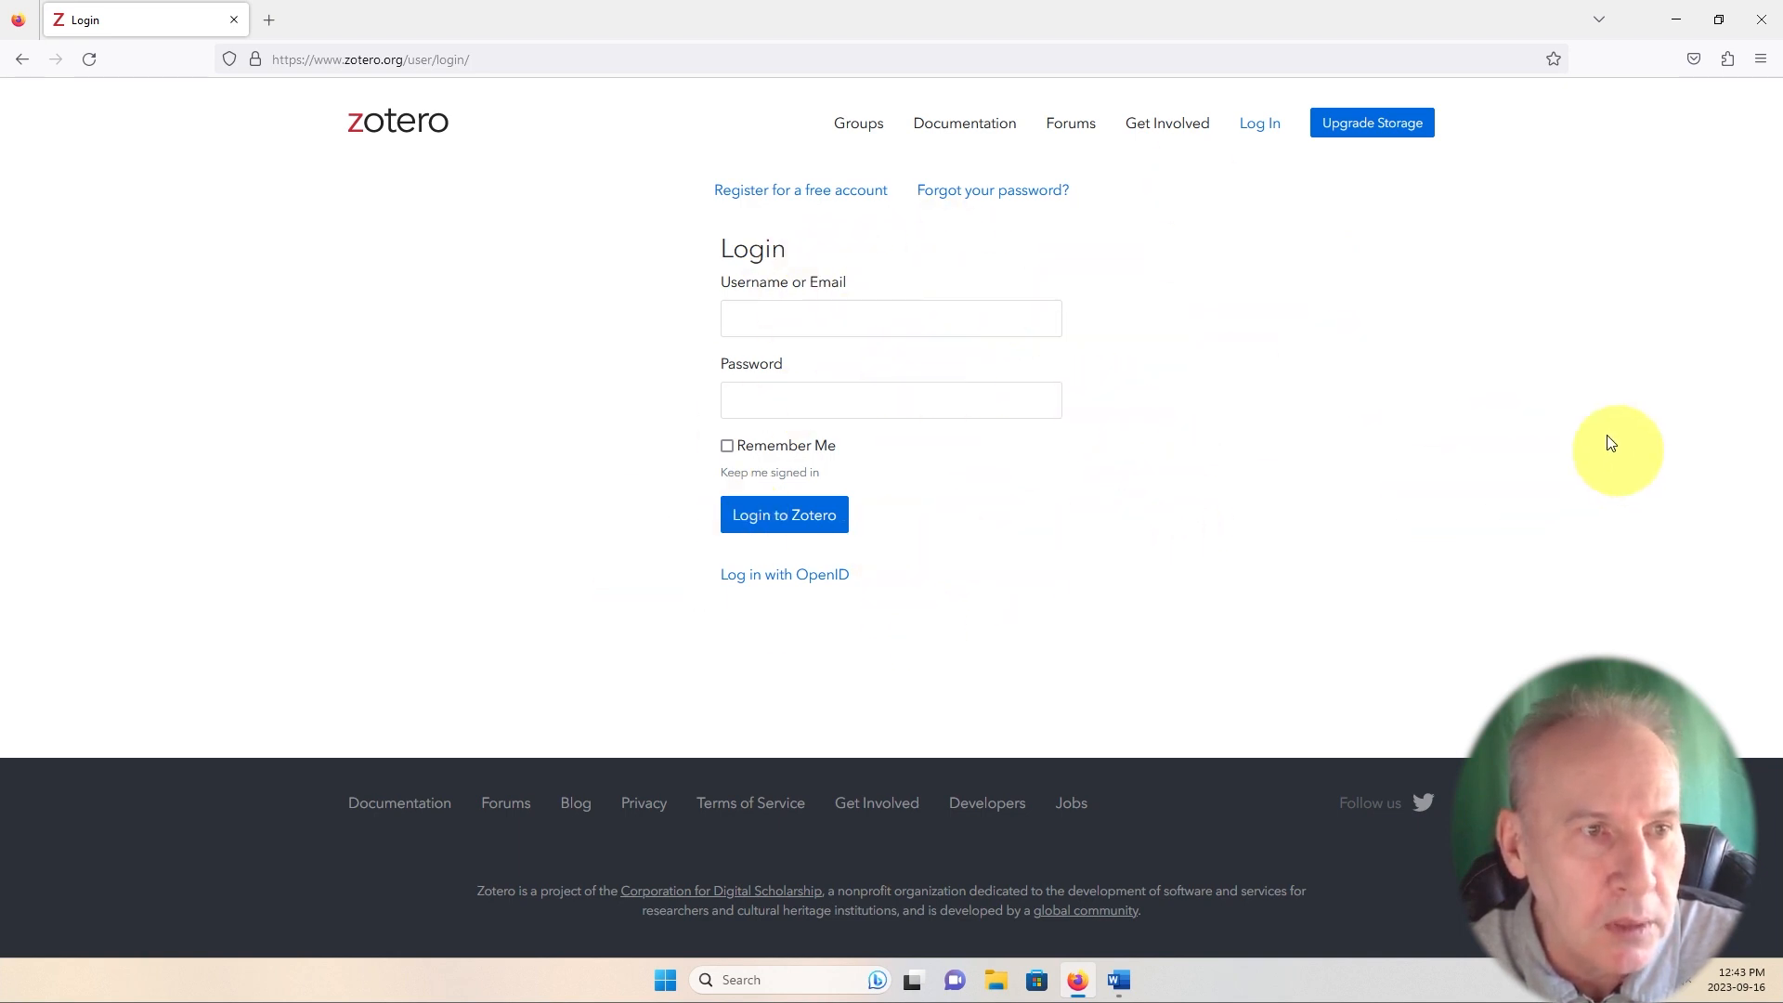
{"action": "left_click", "coordinate": [804, 192]}
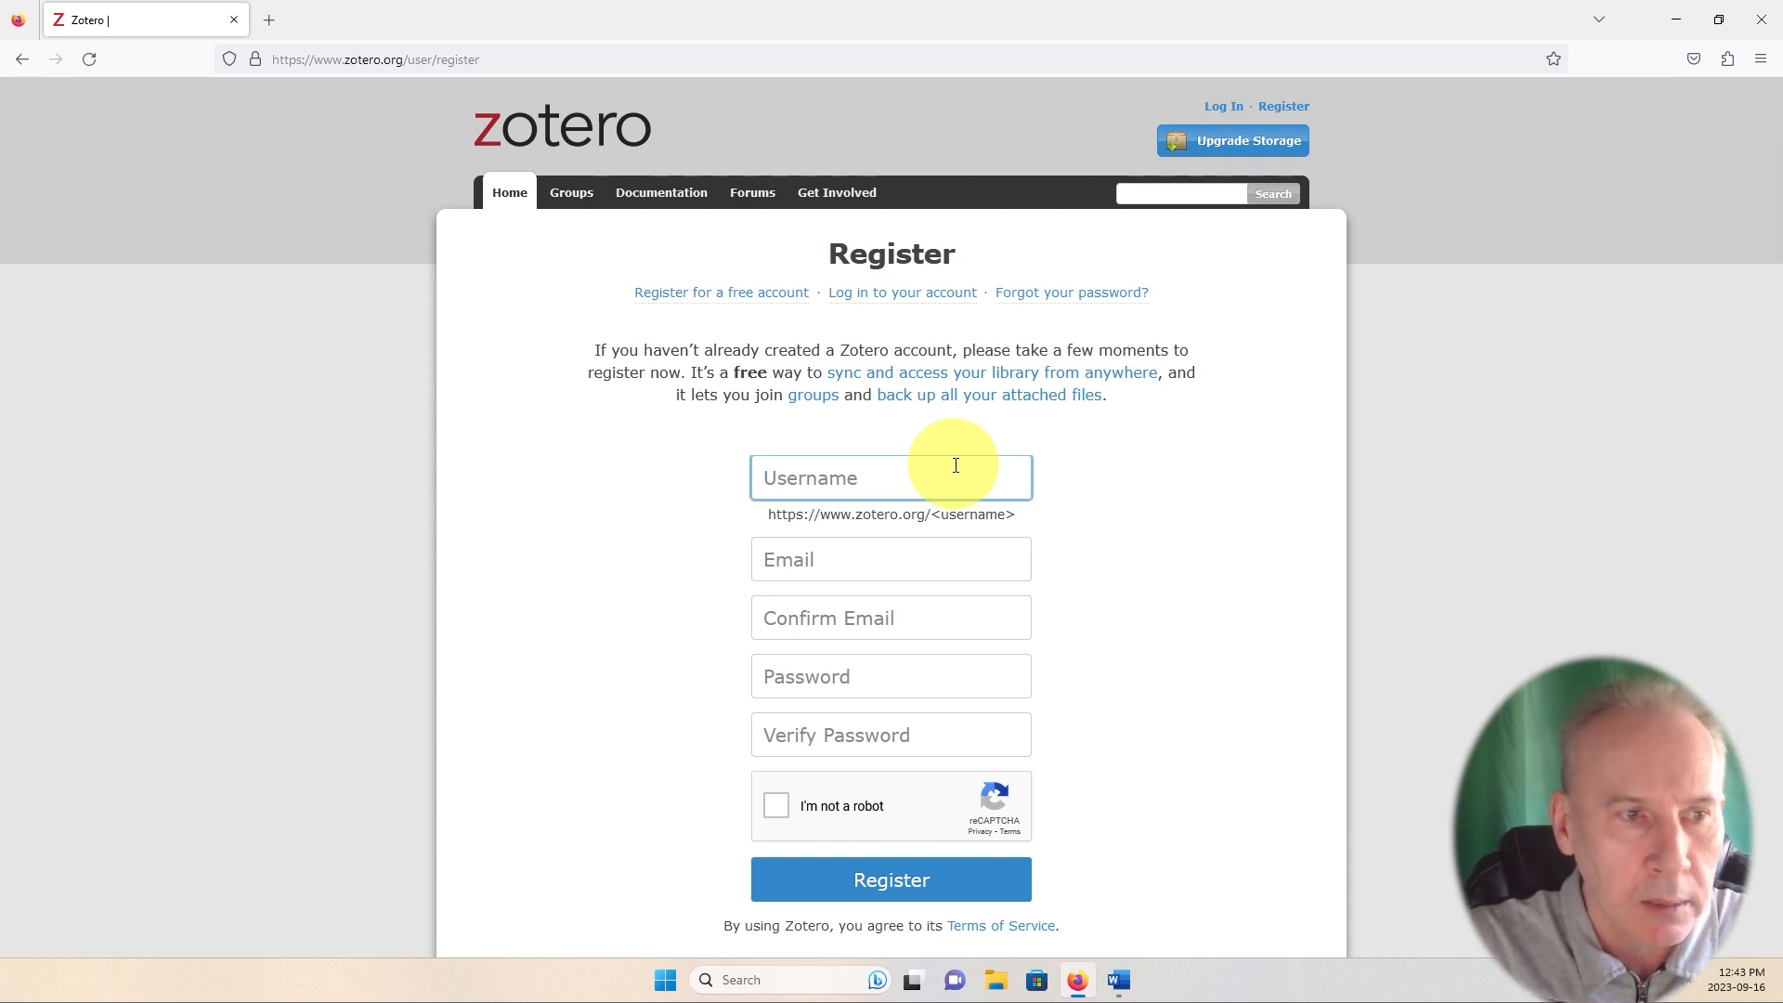
{"action": "type", "text": "itstructor"}
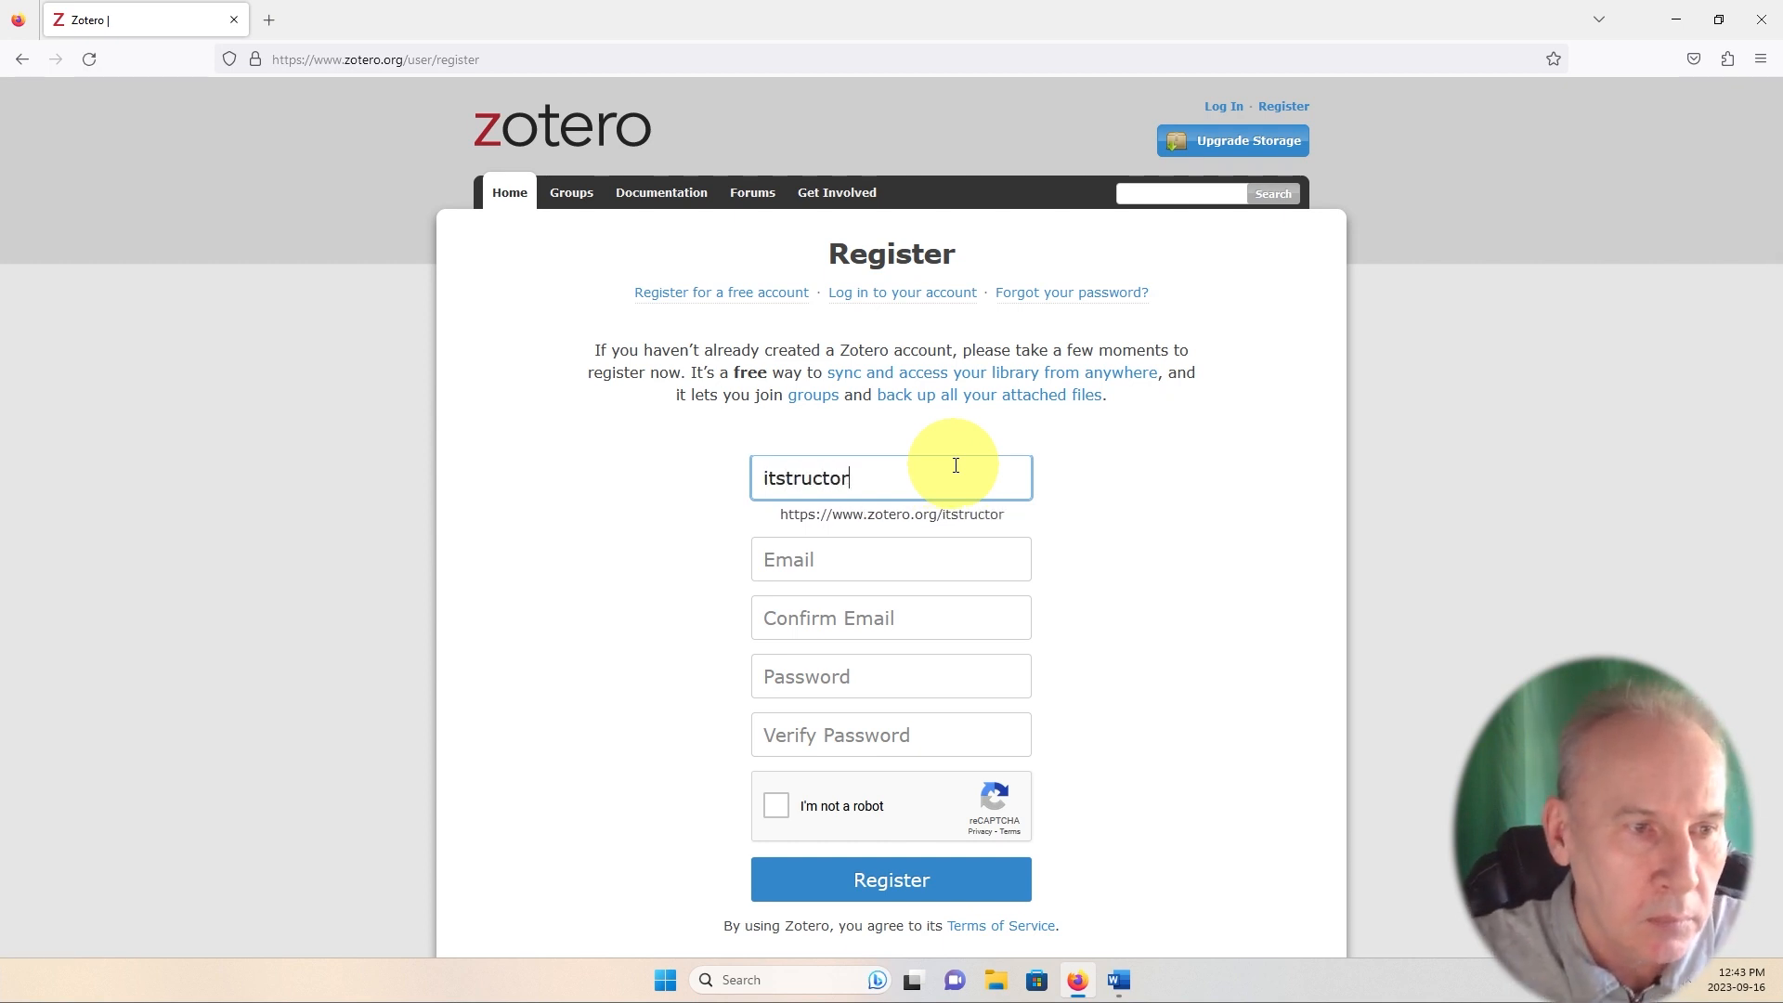
{"action": "left_click", "coordinate": [908, 553]}
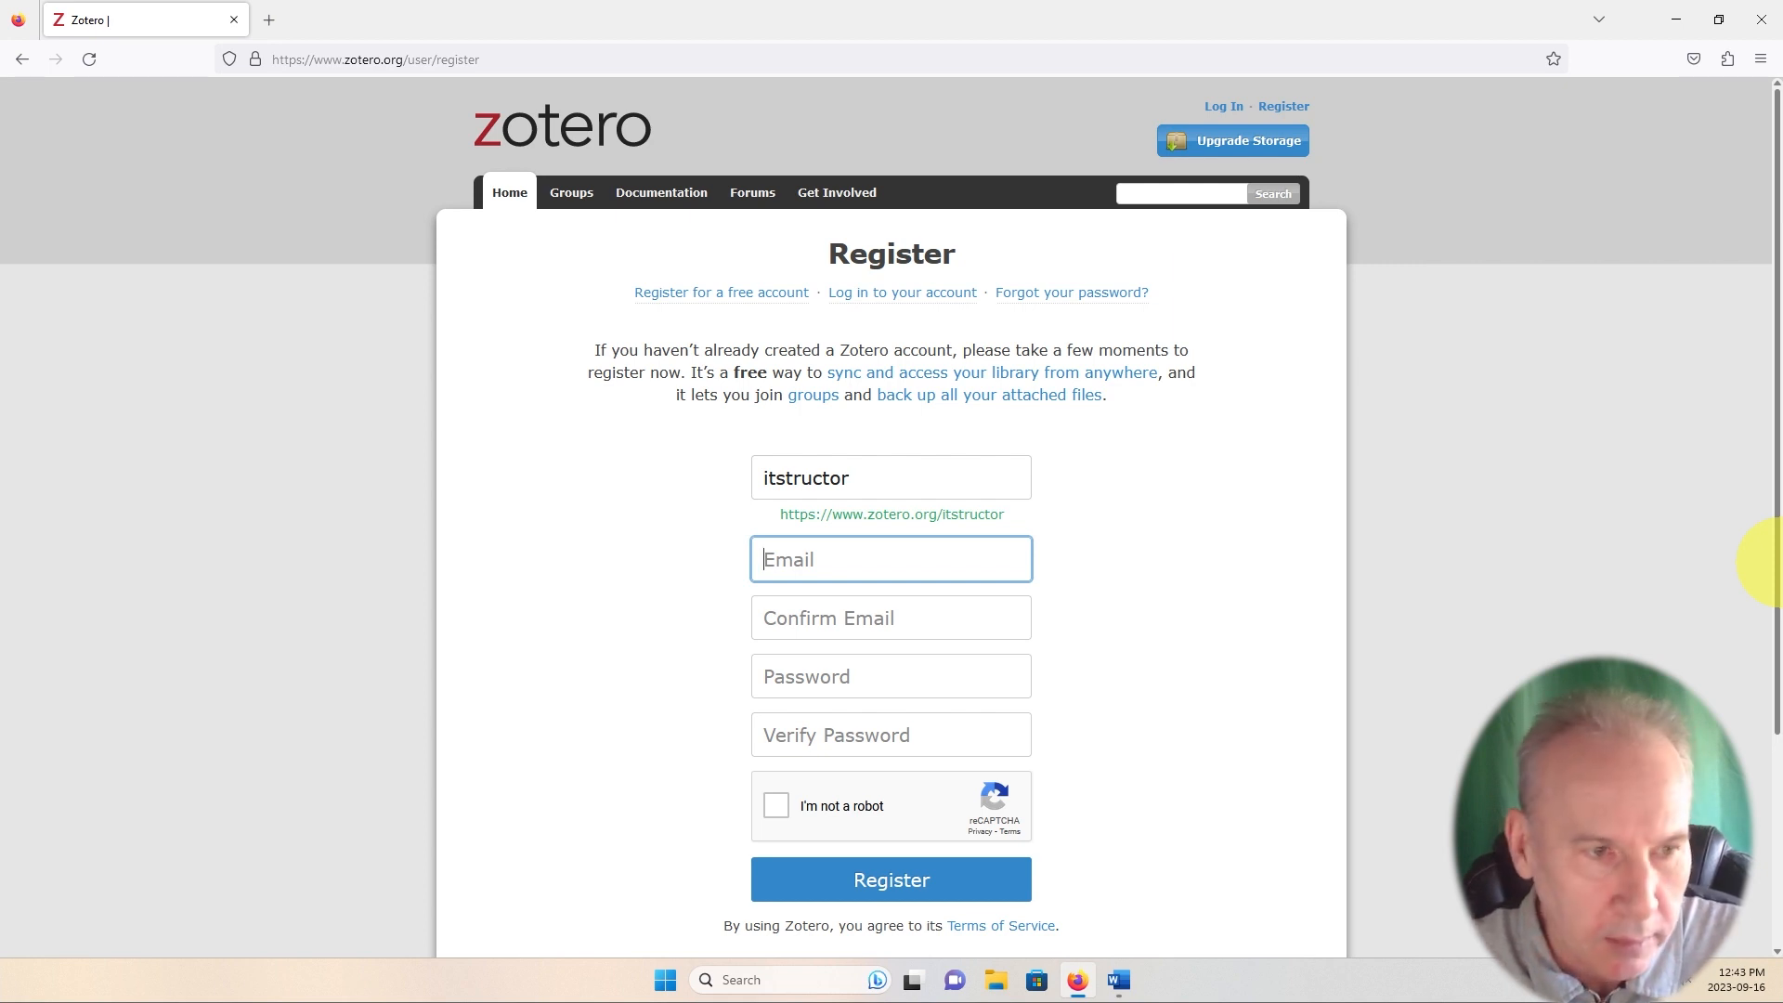
{"action": "key", "text": "ctrl+v"}
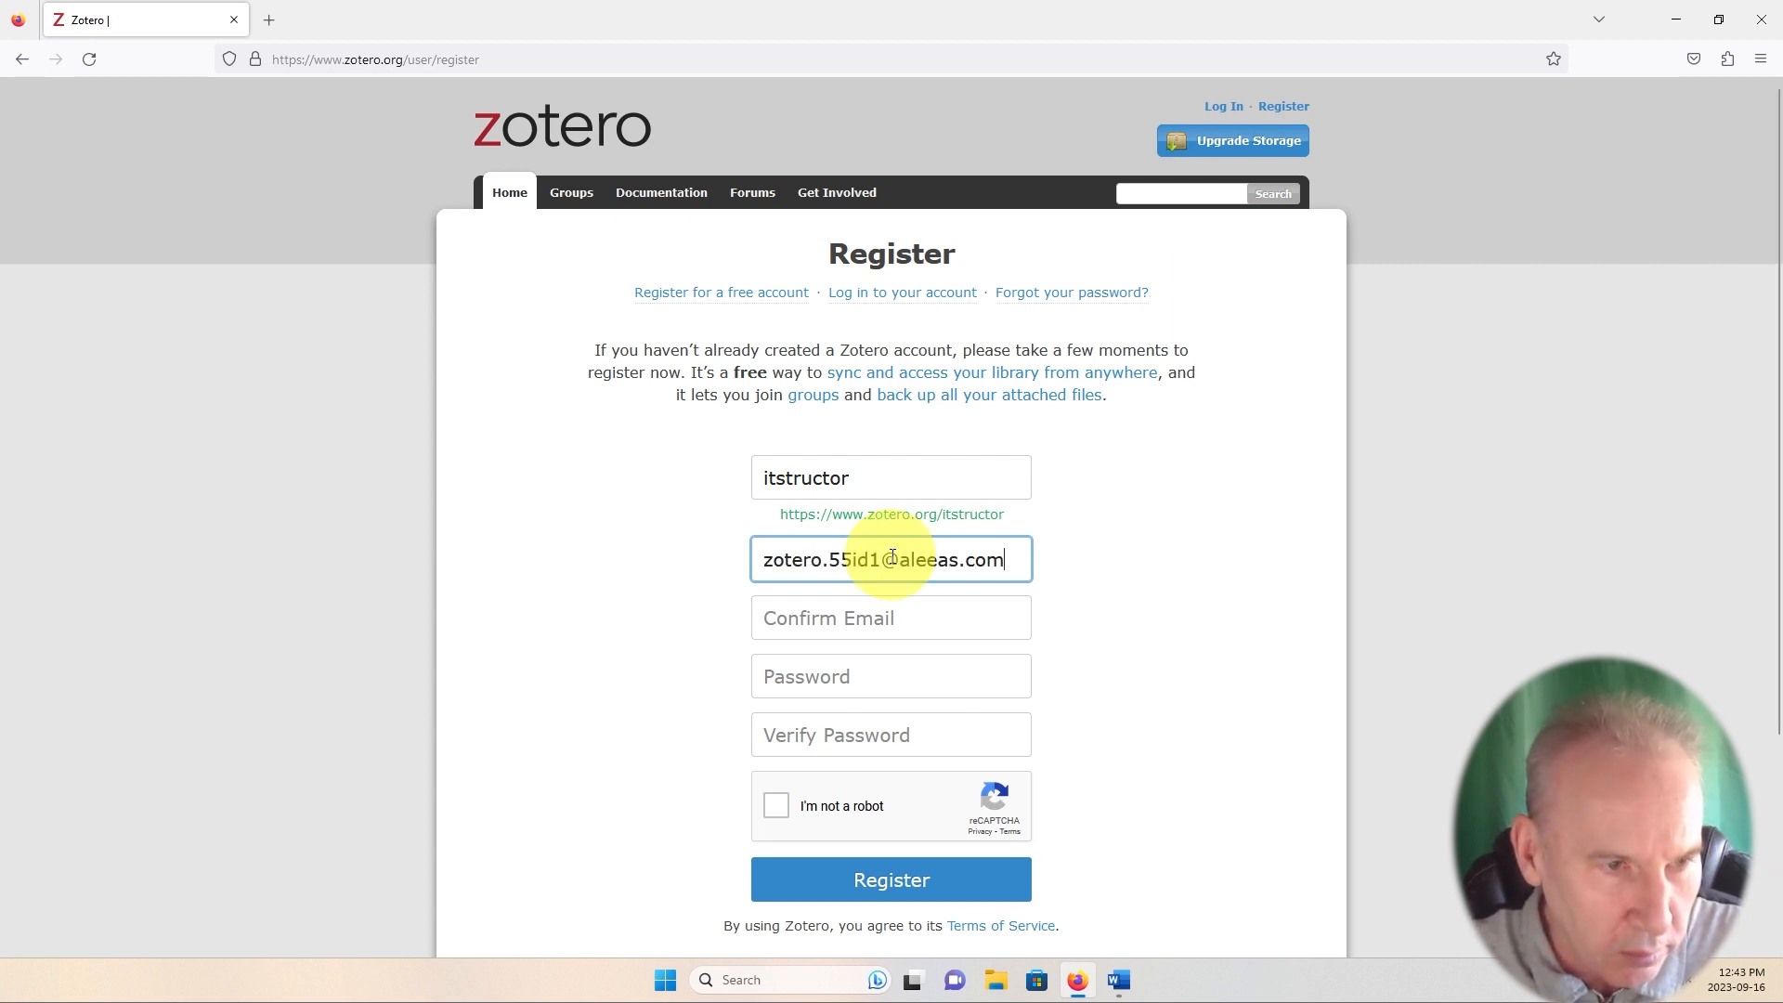
{"action": "left_click", "coordinate": [934, 616]}
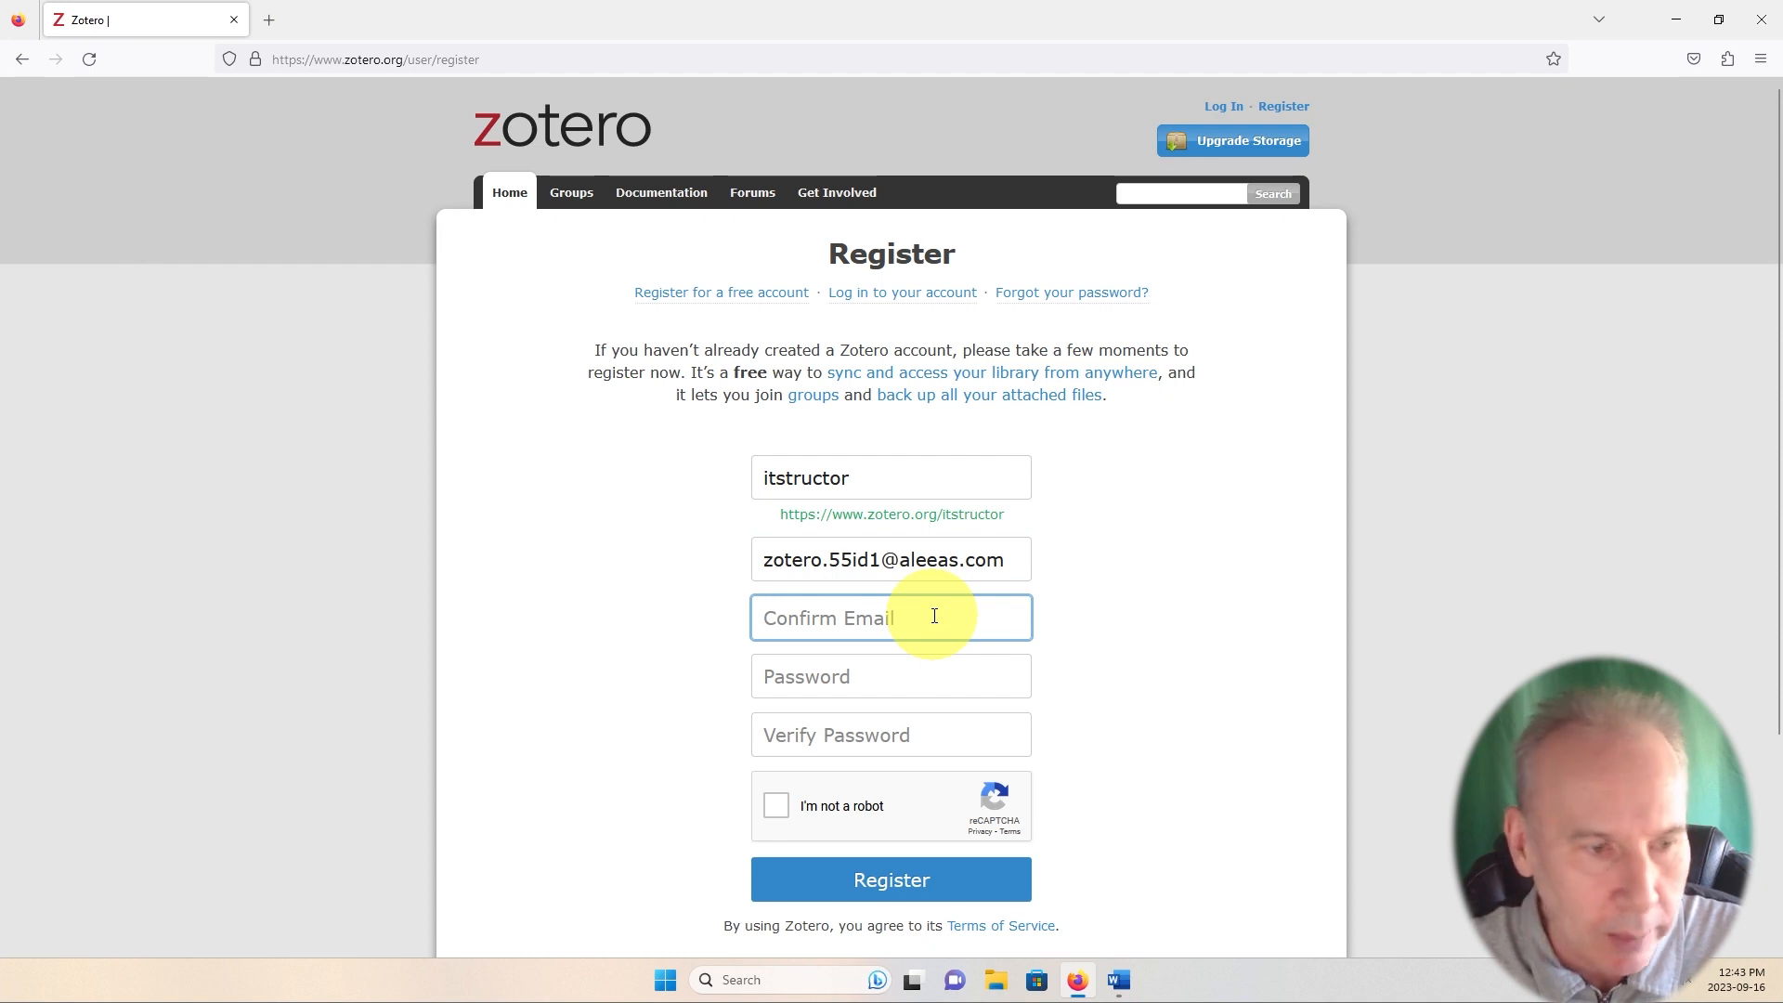
{"action": "key", "text": "ctrl+v"}
- Enter an account password of at least 8 characters in both the password and verify password fields
{"action": "left_click", "coordinate": [938, 681]}
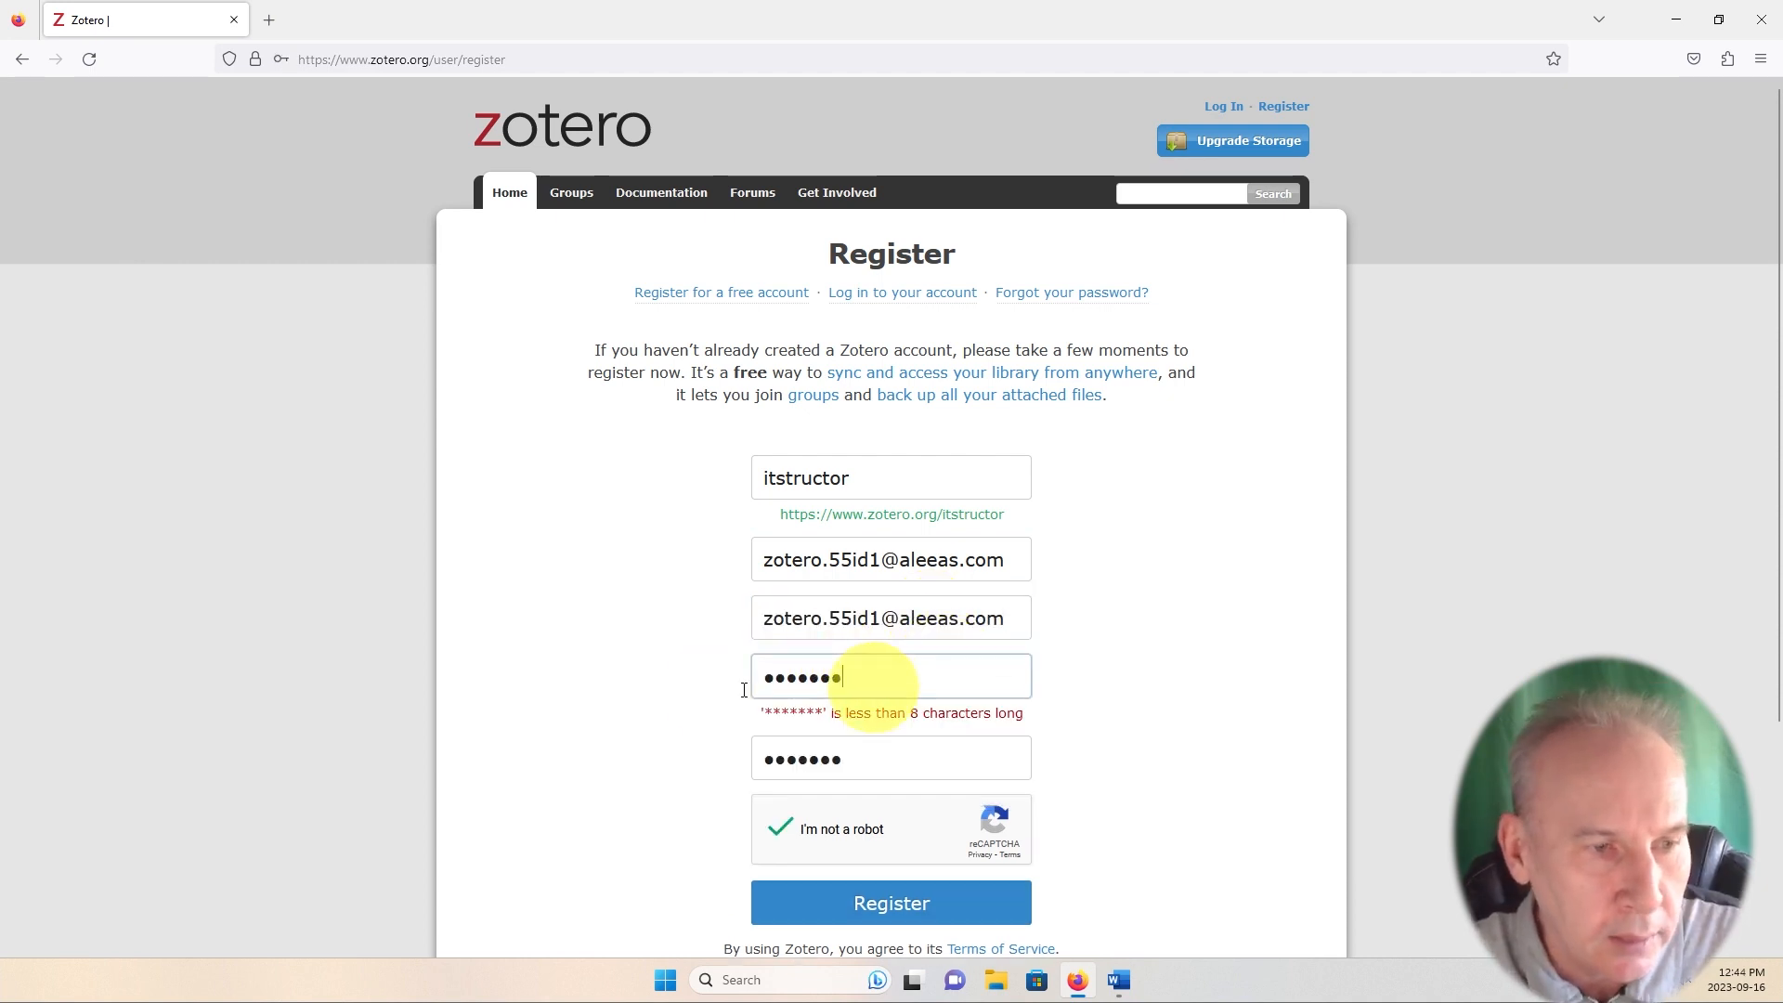
{"action": "left_click_drag", "start_coordinate": [882, 685], "coordinate": [713, 698]}
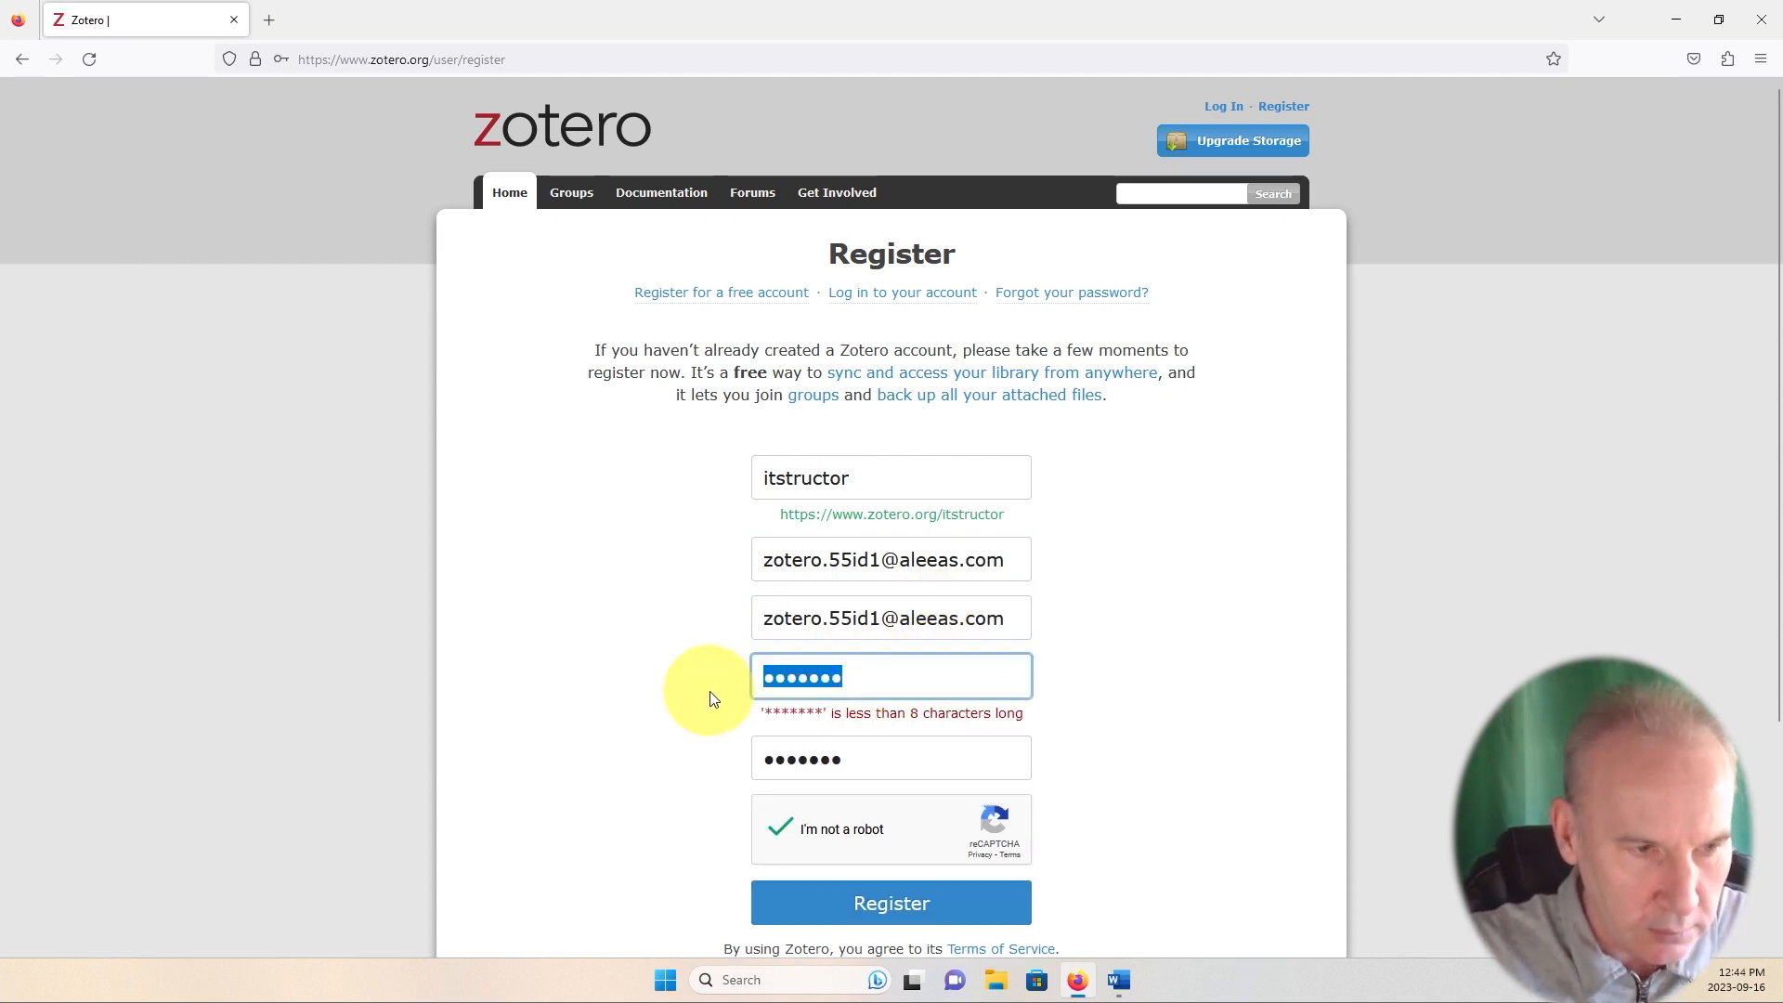
{"action": "type", "text": "••••••"}
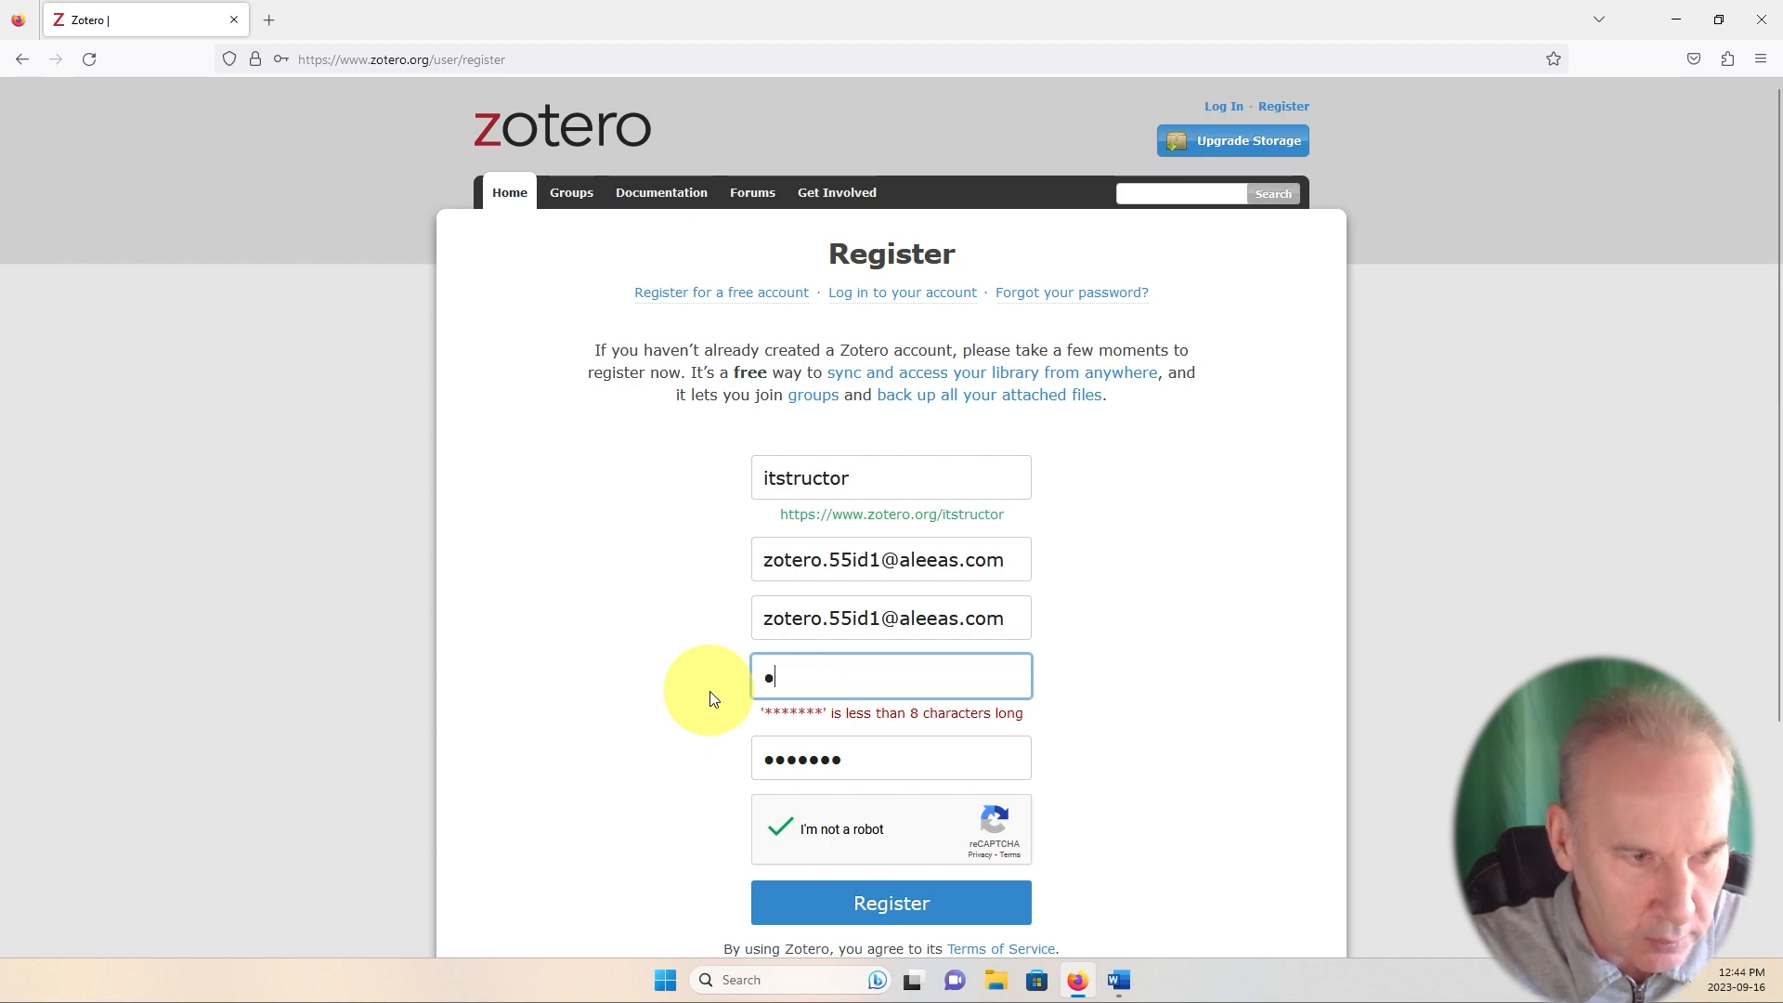
{"action": "type", "text": "•••"}
{"action": "key", "text": "Tab"}
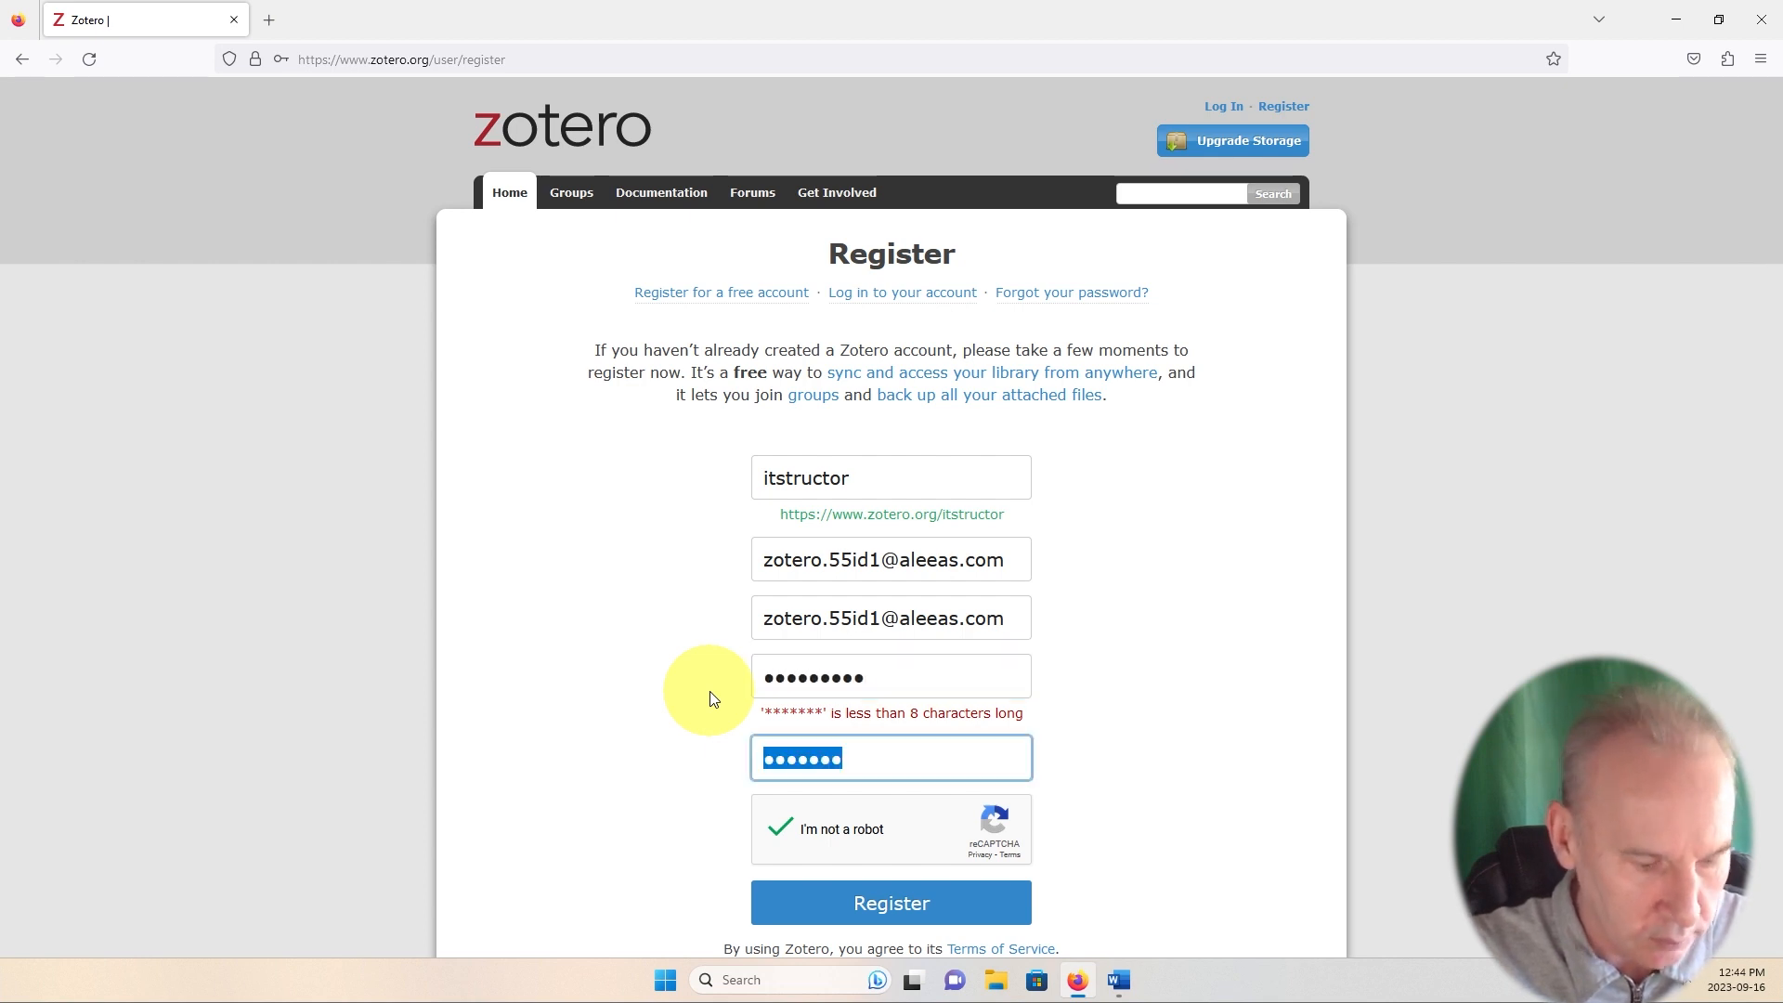
{"action": "type", "text": "•••"}
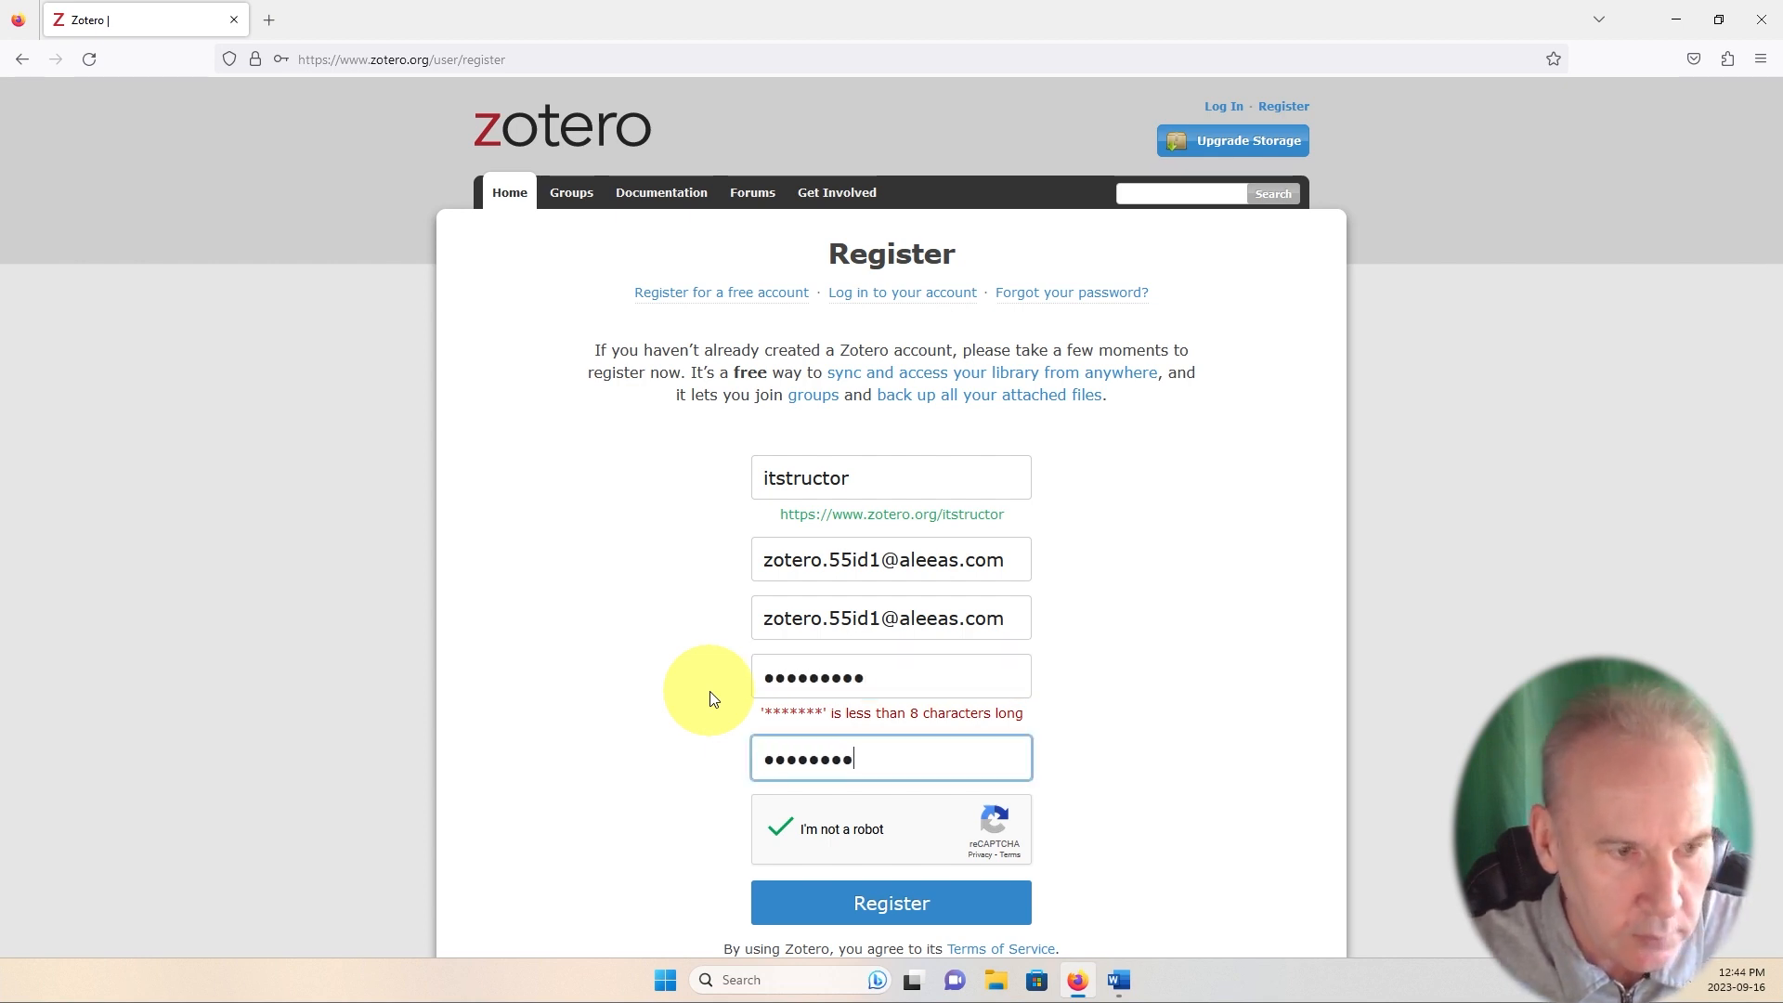
{"action": "left_click", "coordinate": [711, 699]}
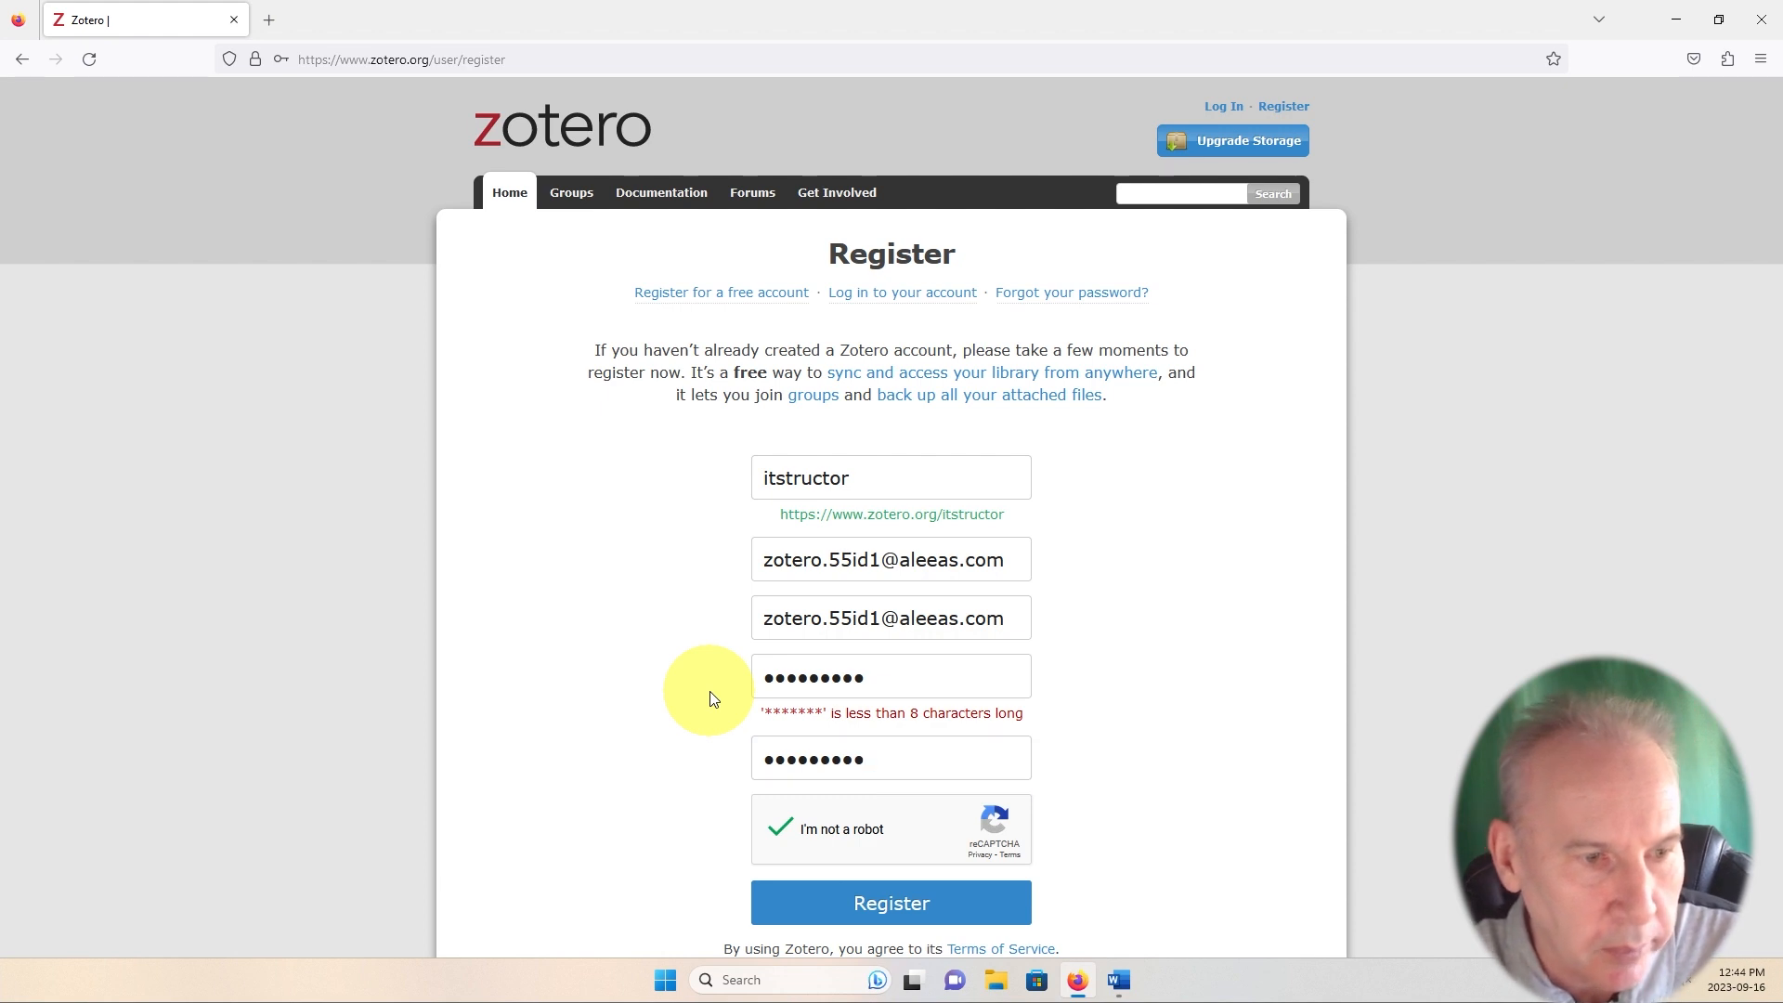
- Submit the registration form and go to the Zotero login page
{"action": "left_click", "coordinate": [908, 909]}
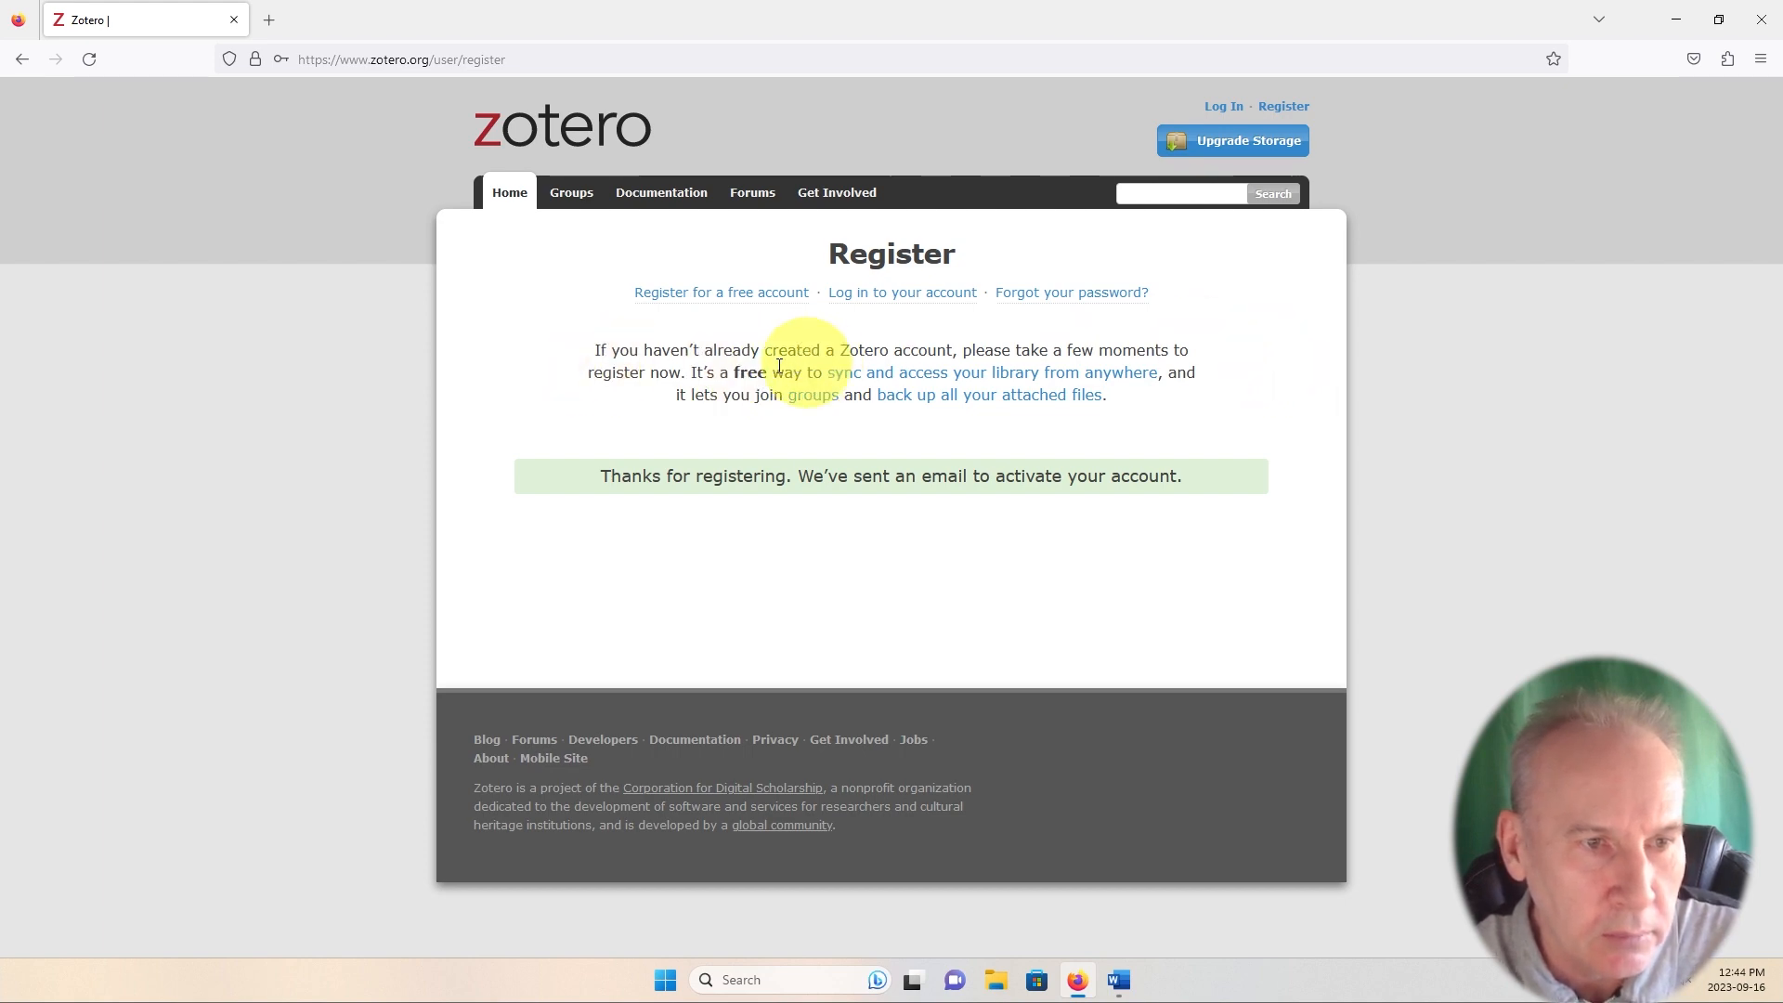
{"action": "left_click", "coordinate": [1211, 110]}
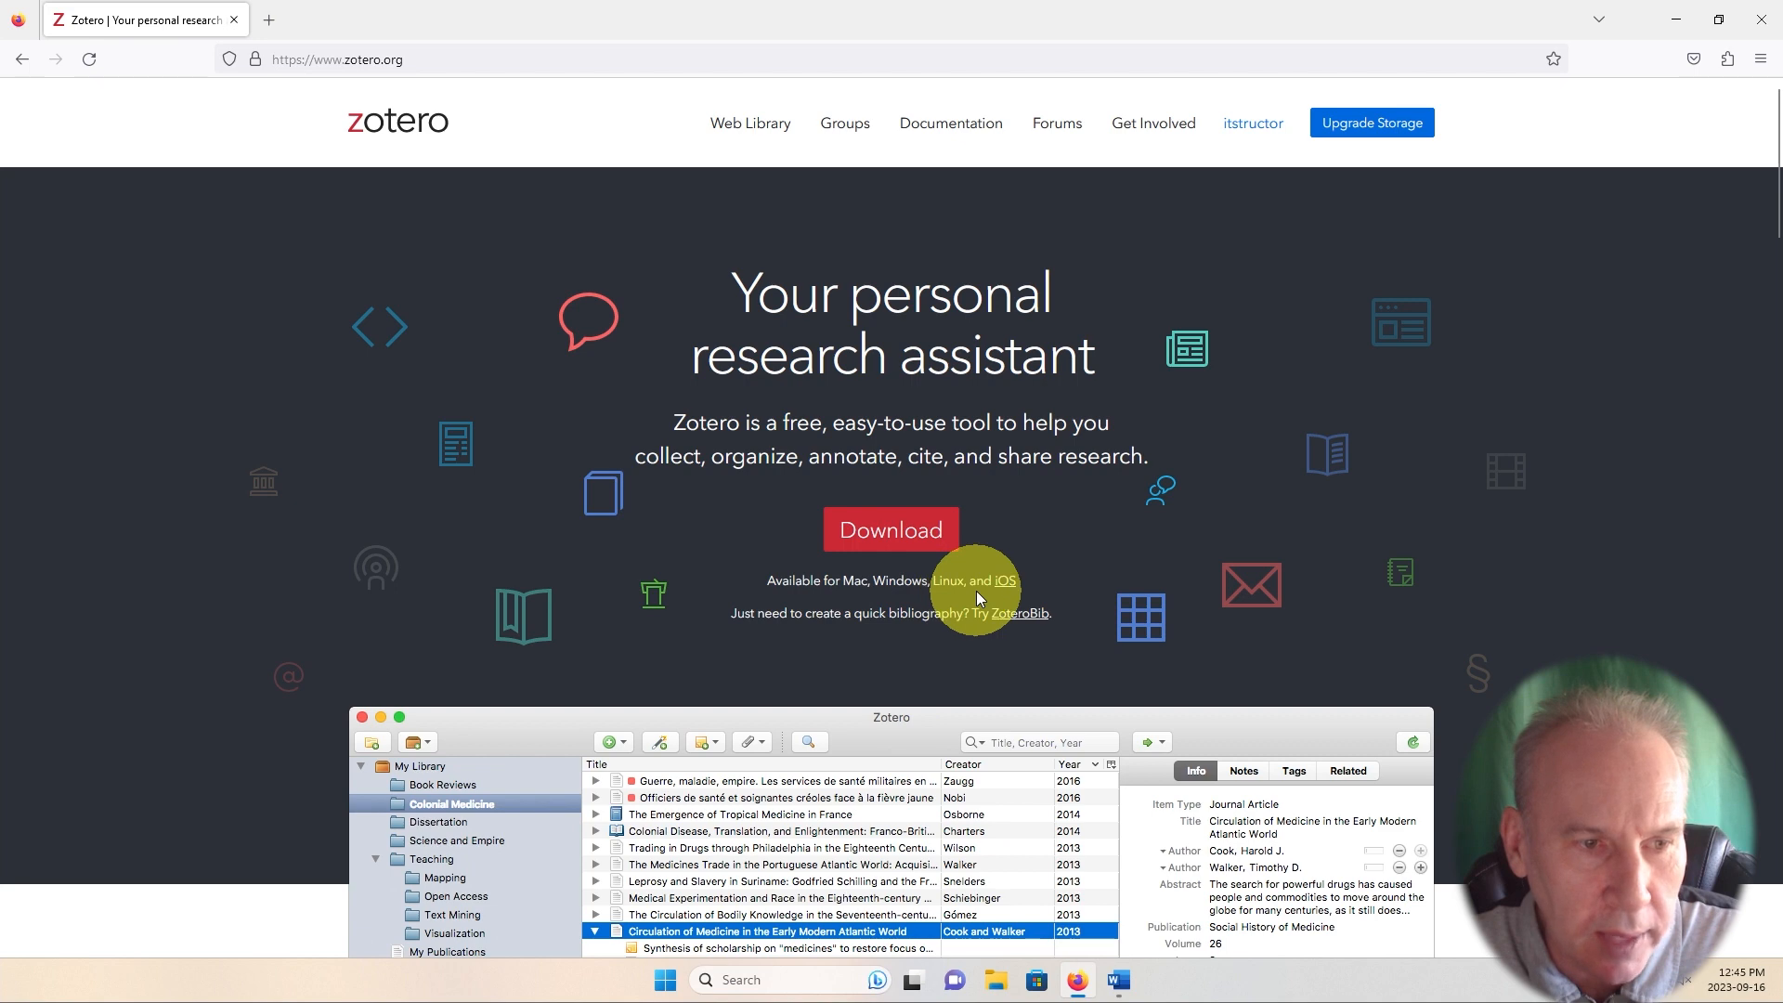
- Switch to Word and close it with its blank document
{"action": "left_click", "coordinate": [1120, 980]}
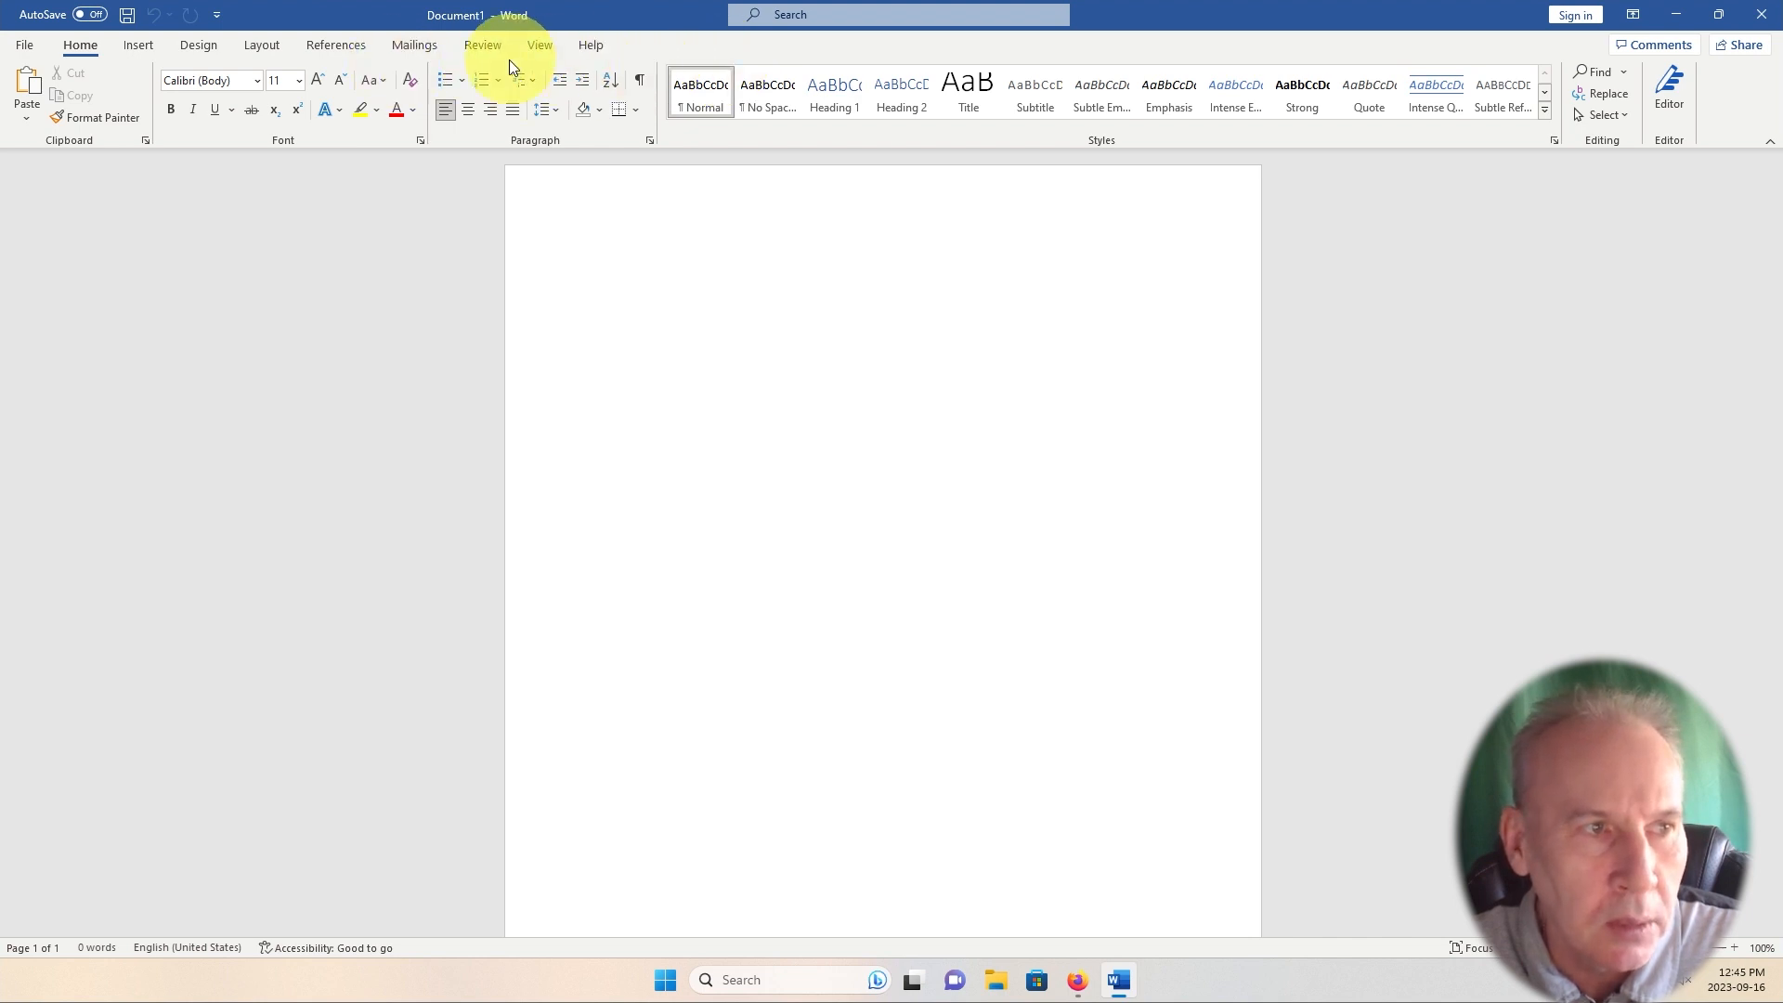
{"action": "left_click", "coordinate": [1761, 16]}
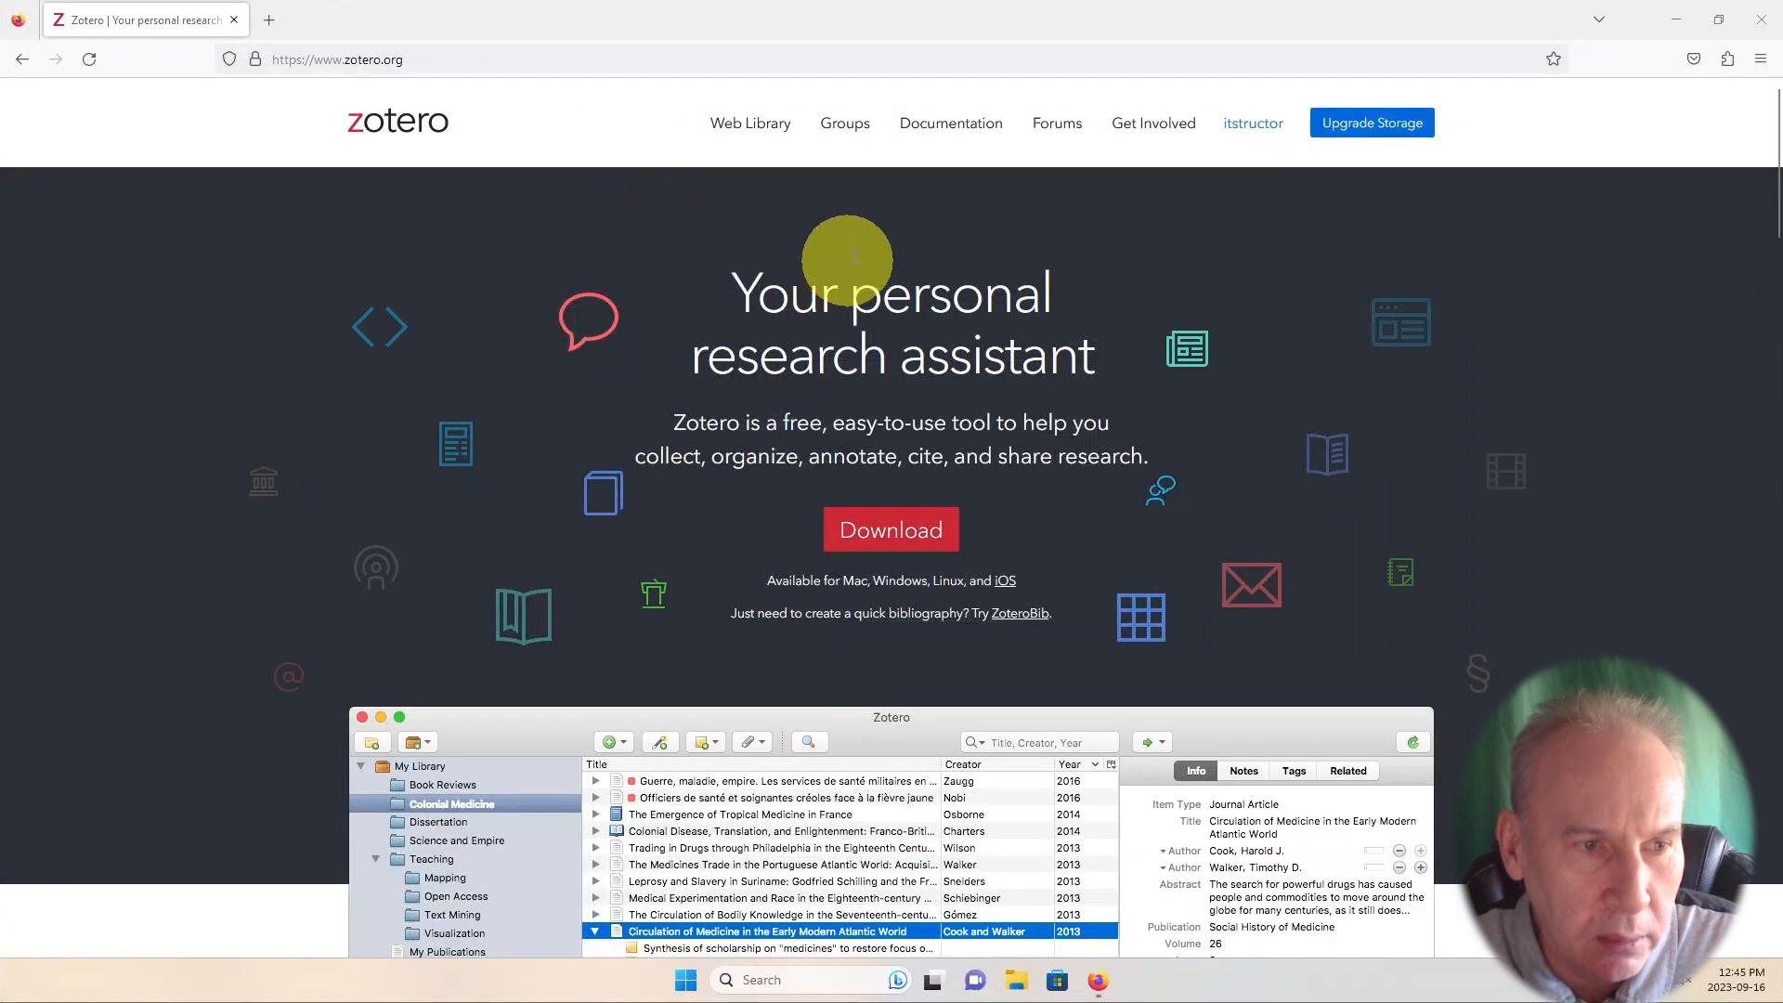
- Download the Zotero 6 for Windows installer and allow Zotero-6.0.27_setup.exe to run
{"action": "left_click", "coordinate": [886, 531]}
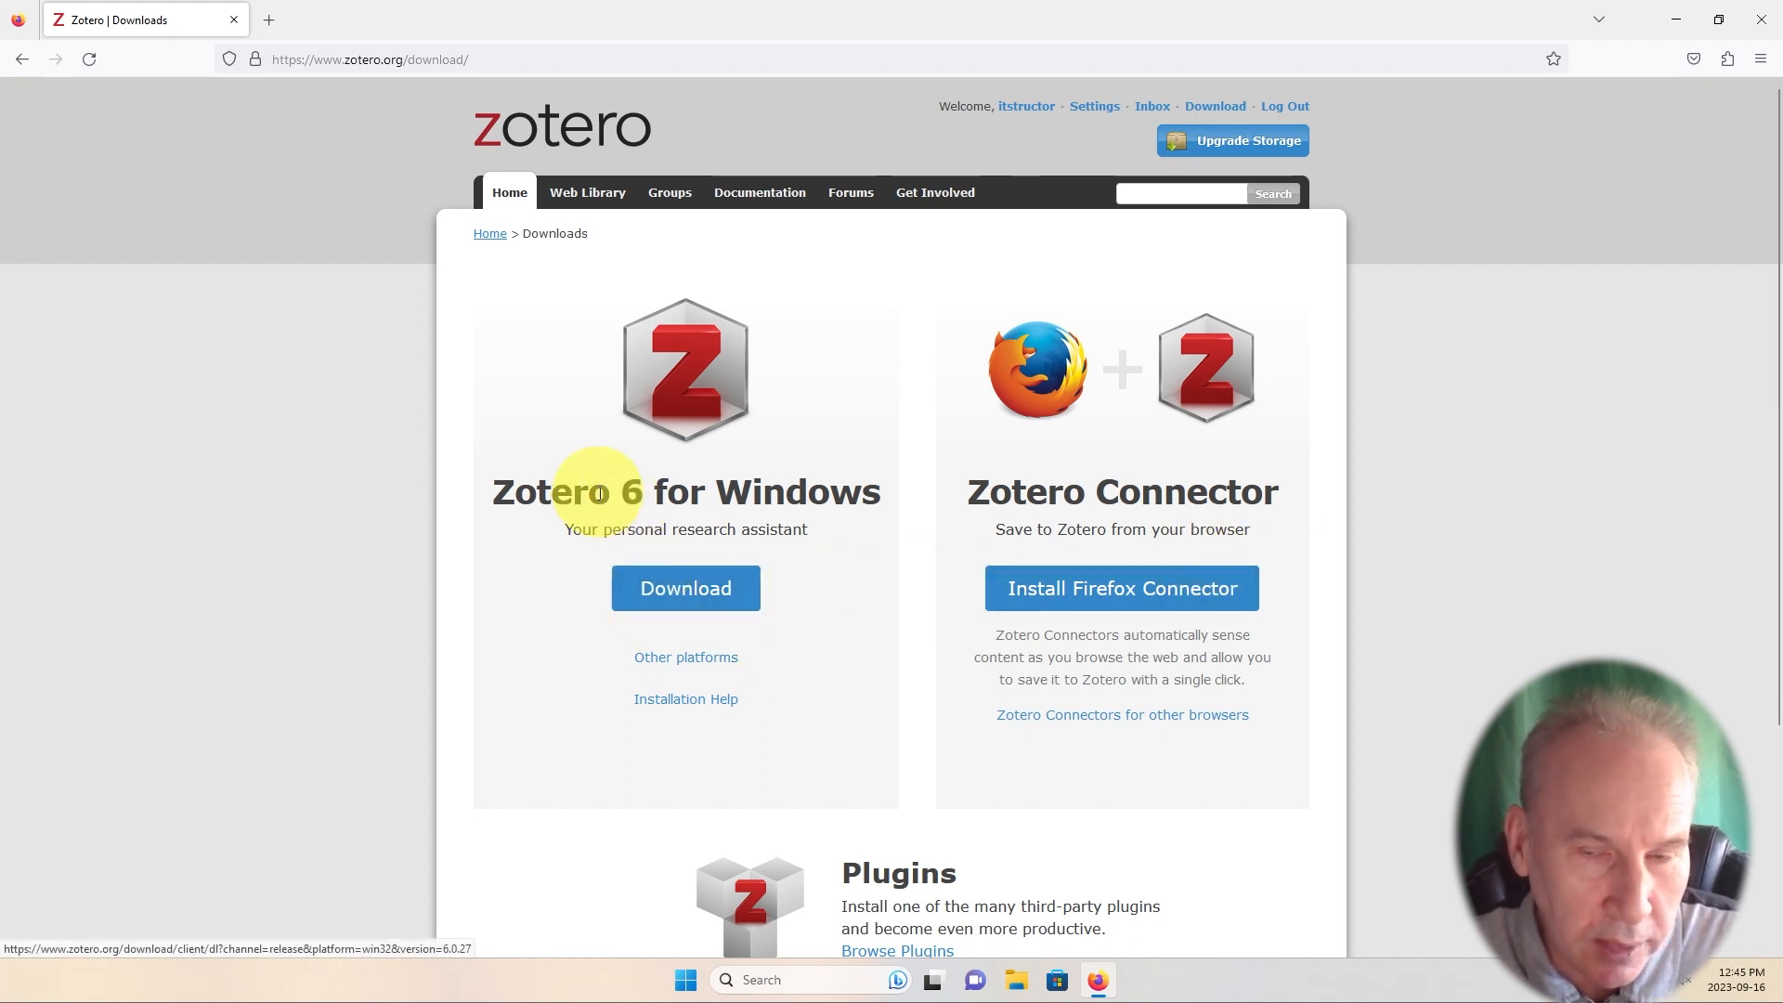
{"action": "left_click", "coordinate": [683, 591]}
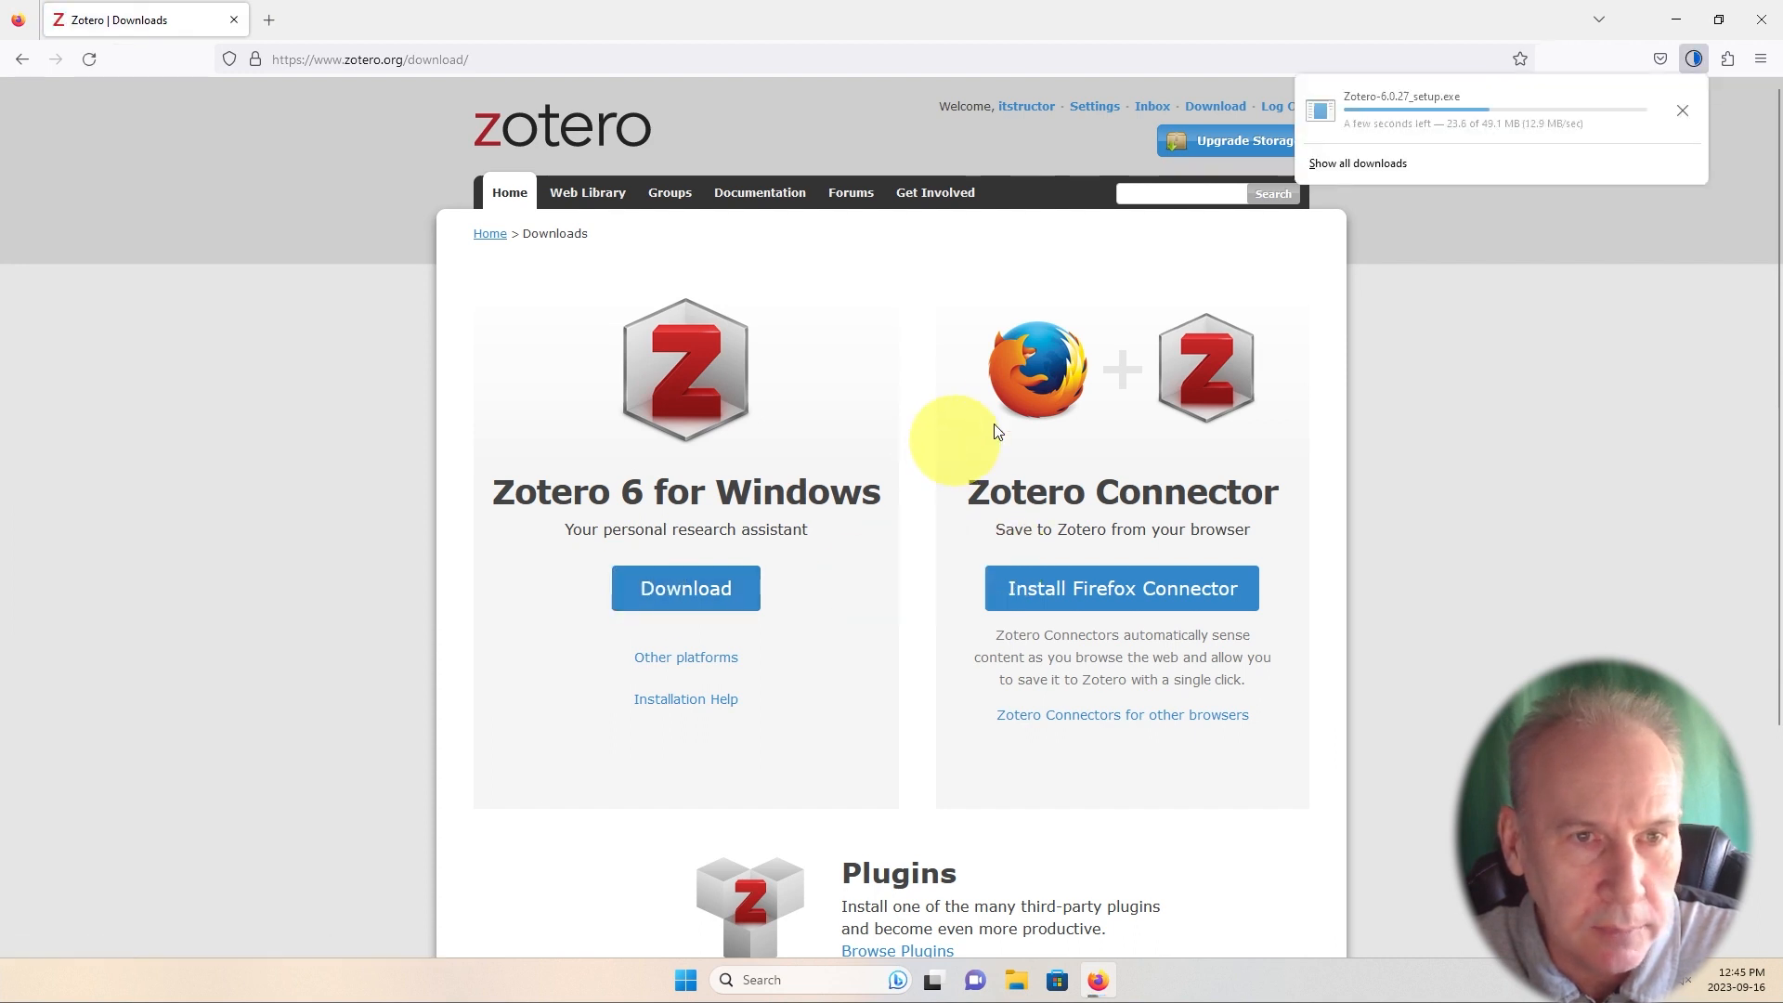
{"action": "left_click", "coordinate": [1418, 119]}
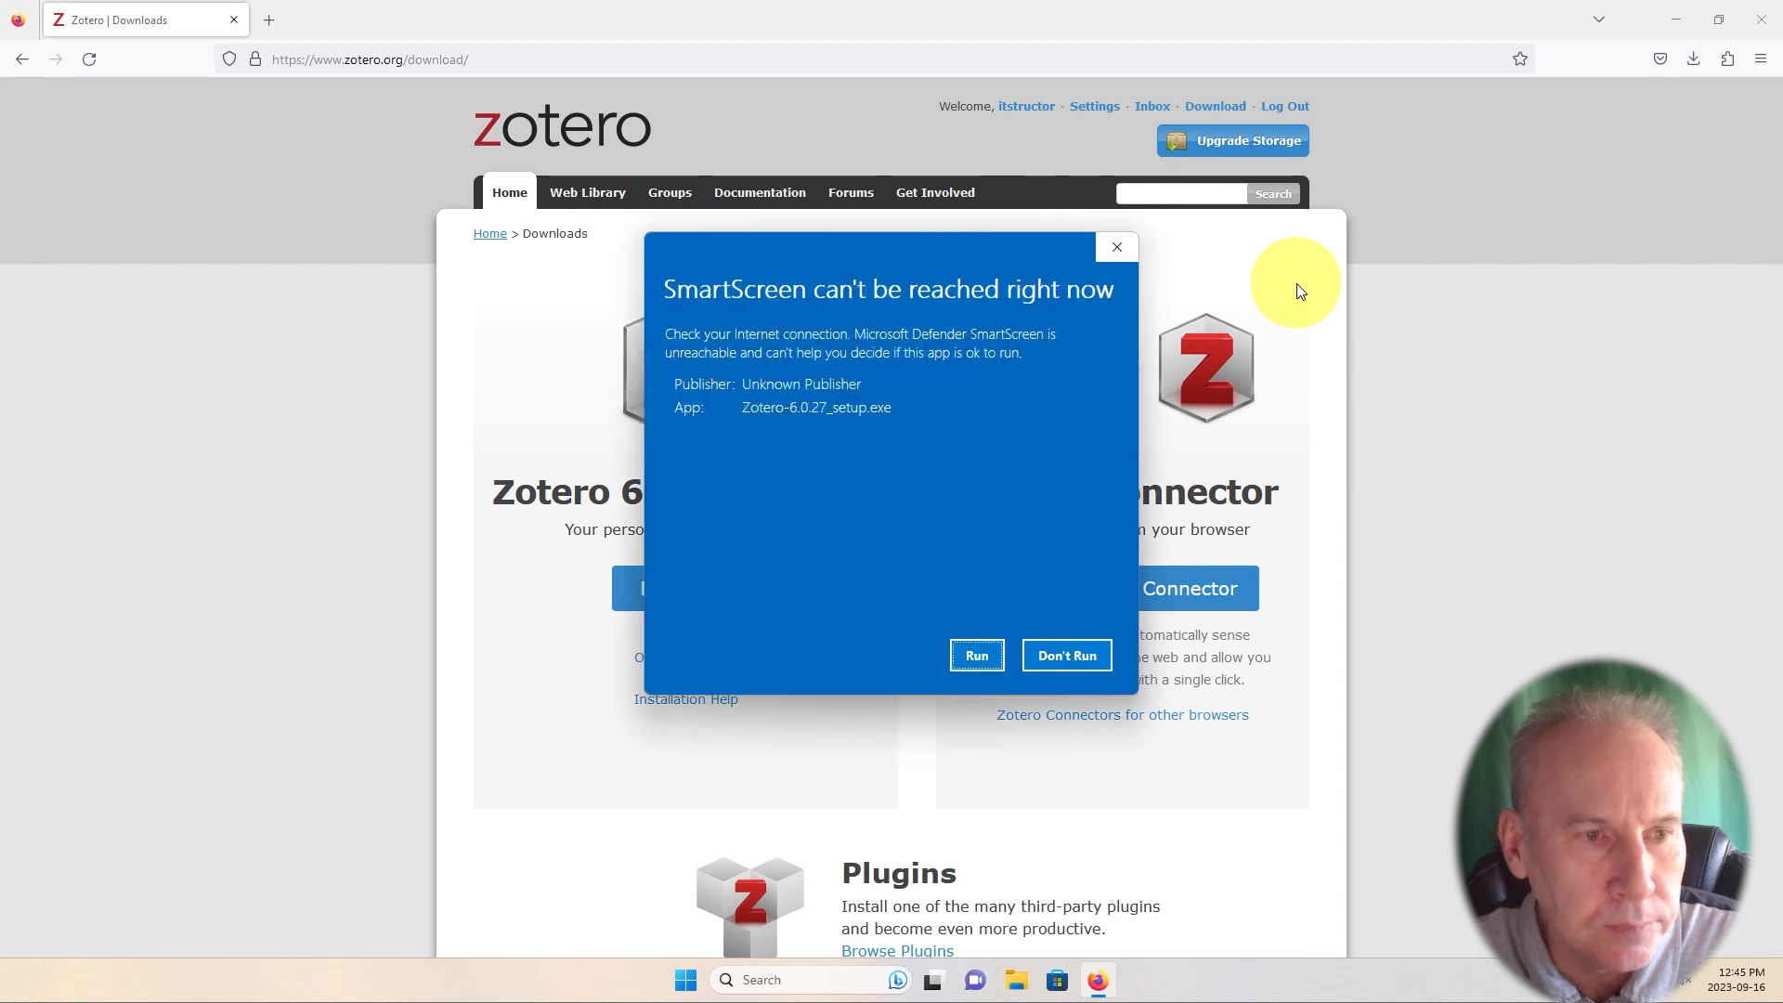
{"action": "left_click", "coordinate": [977, 653]}
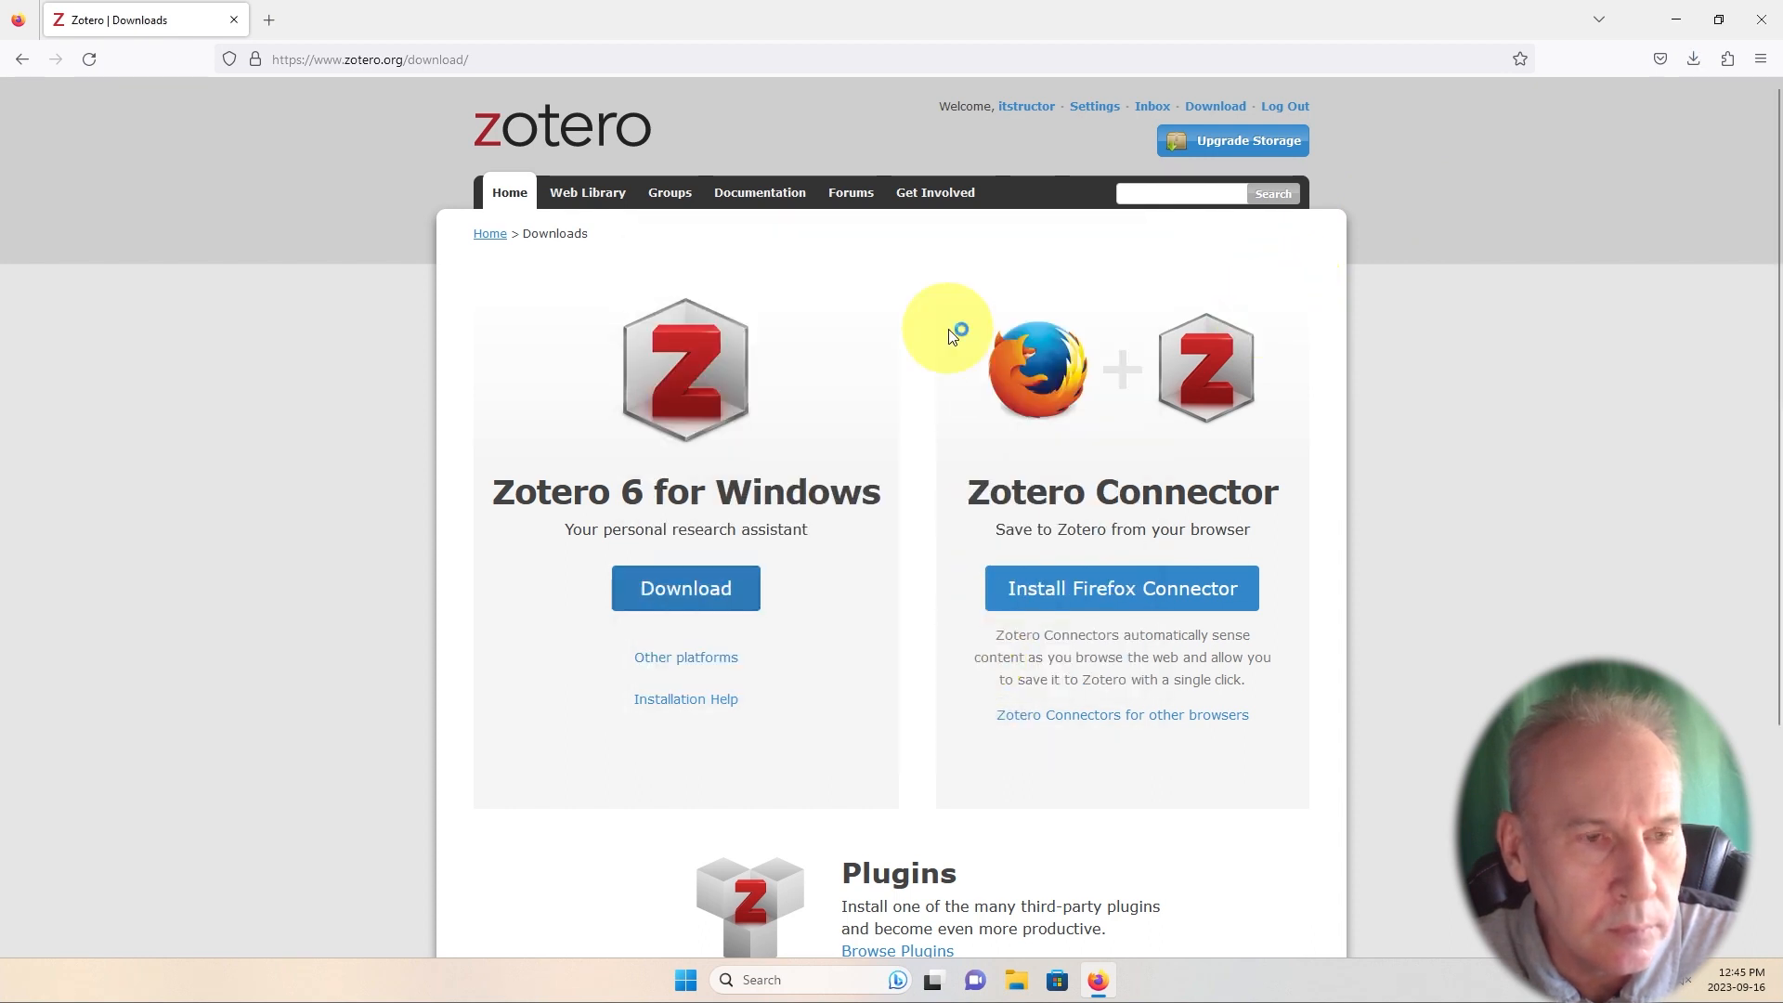
- Install Zotero with the Standard setup type and launch it when finishing the wizard
{"action": "left_click", "coordinate": [995, 633]}
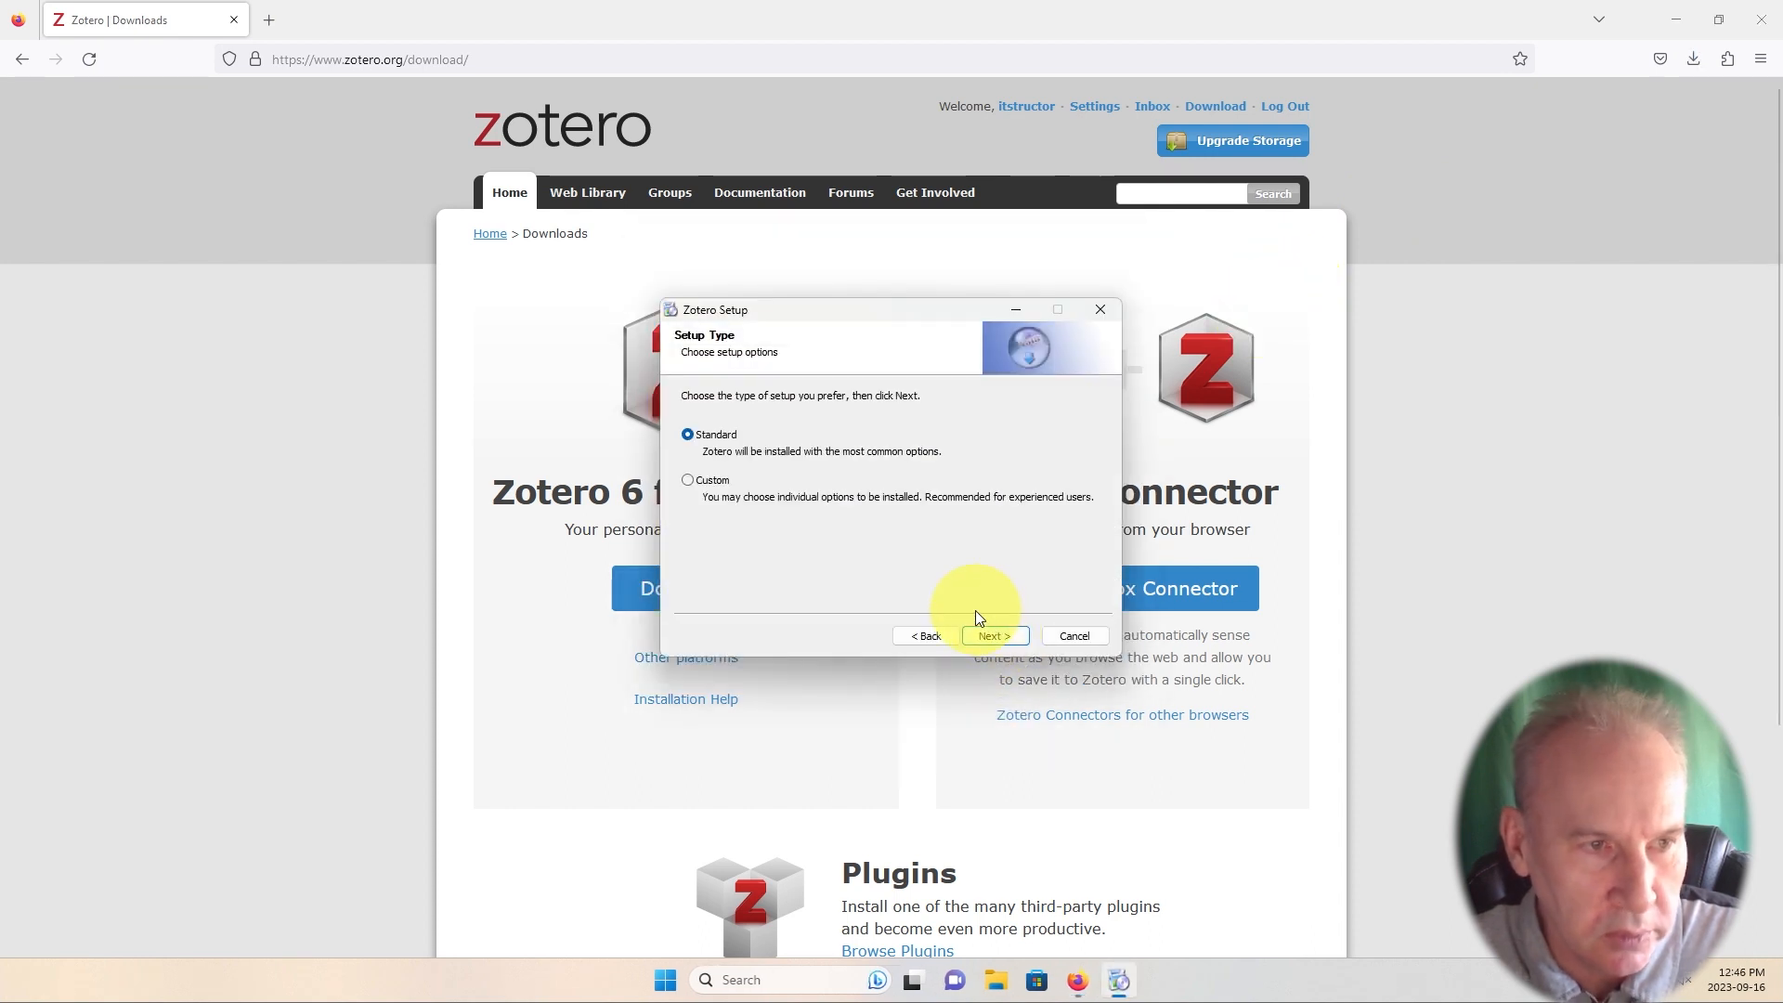
{"action": "left_click", "coordinate": [1010, 639]}
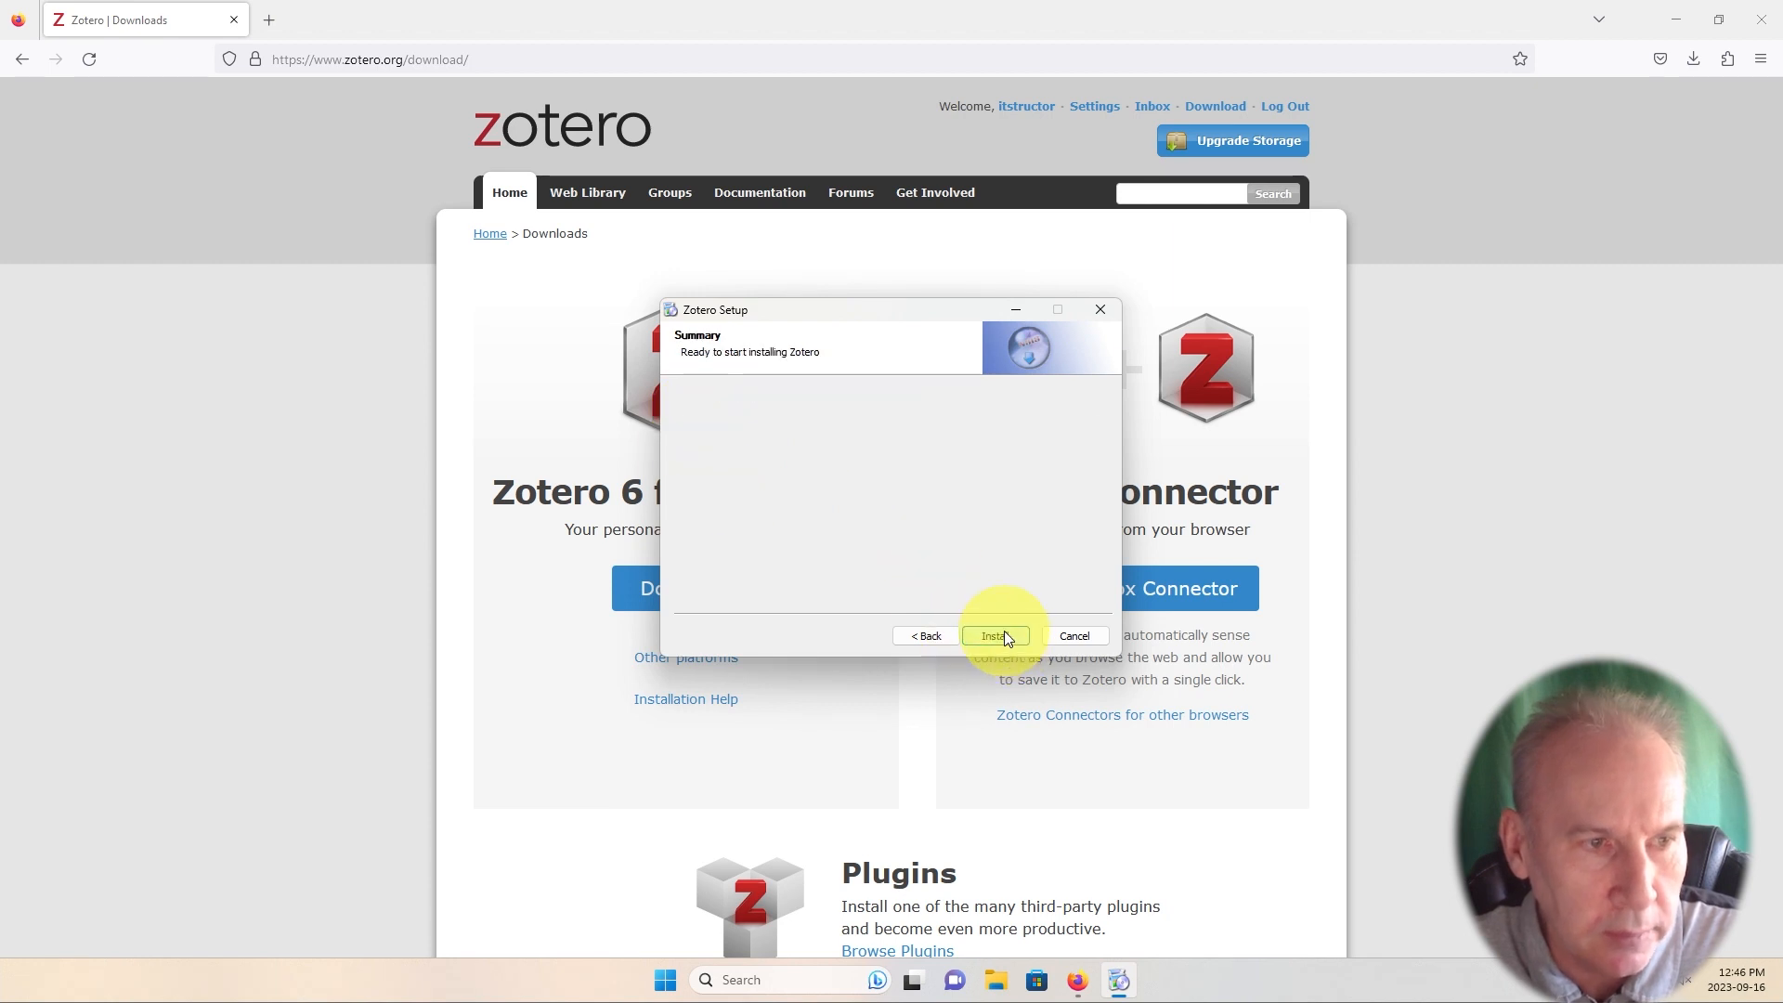
{"action": "left_click", "coordinate": [1005, 632]}
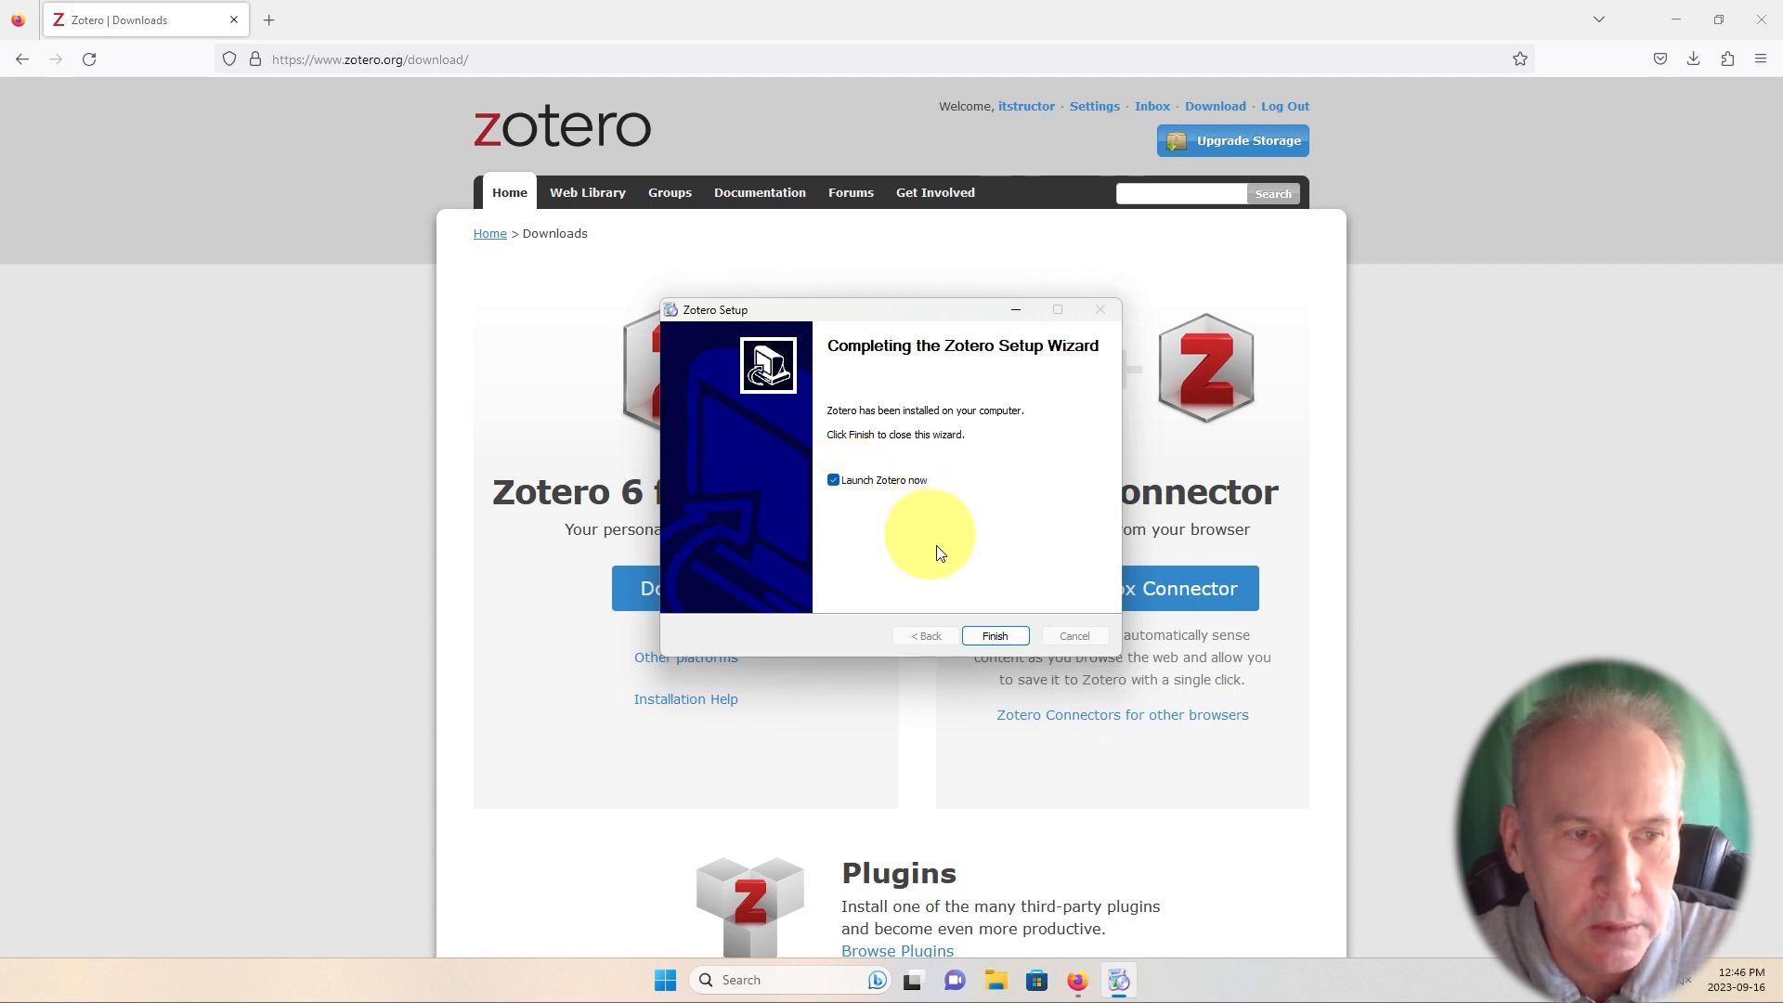
{"action": "left_click", "coordinate": [989, 643]}
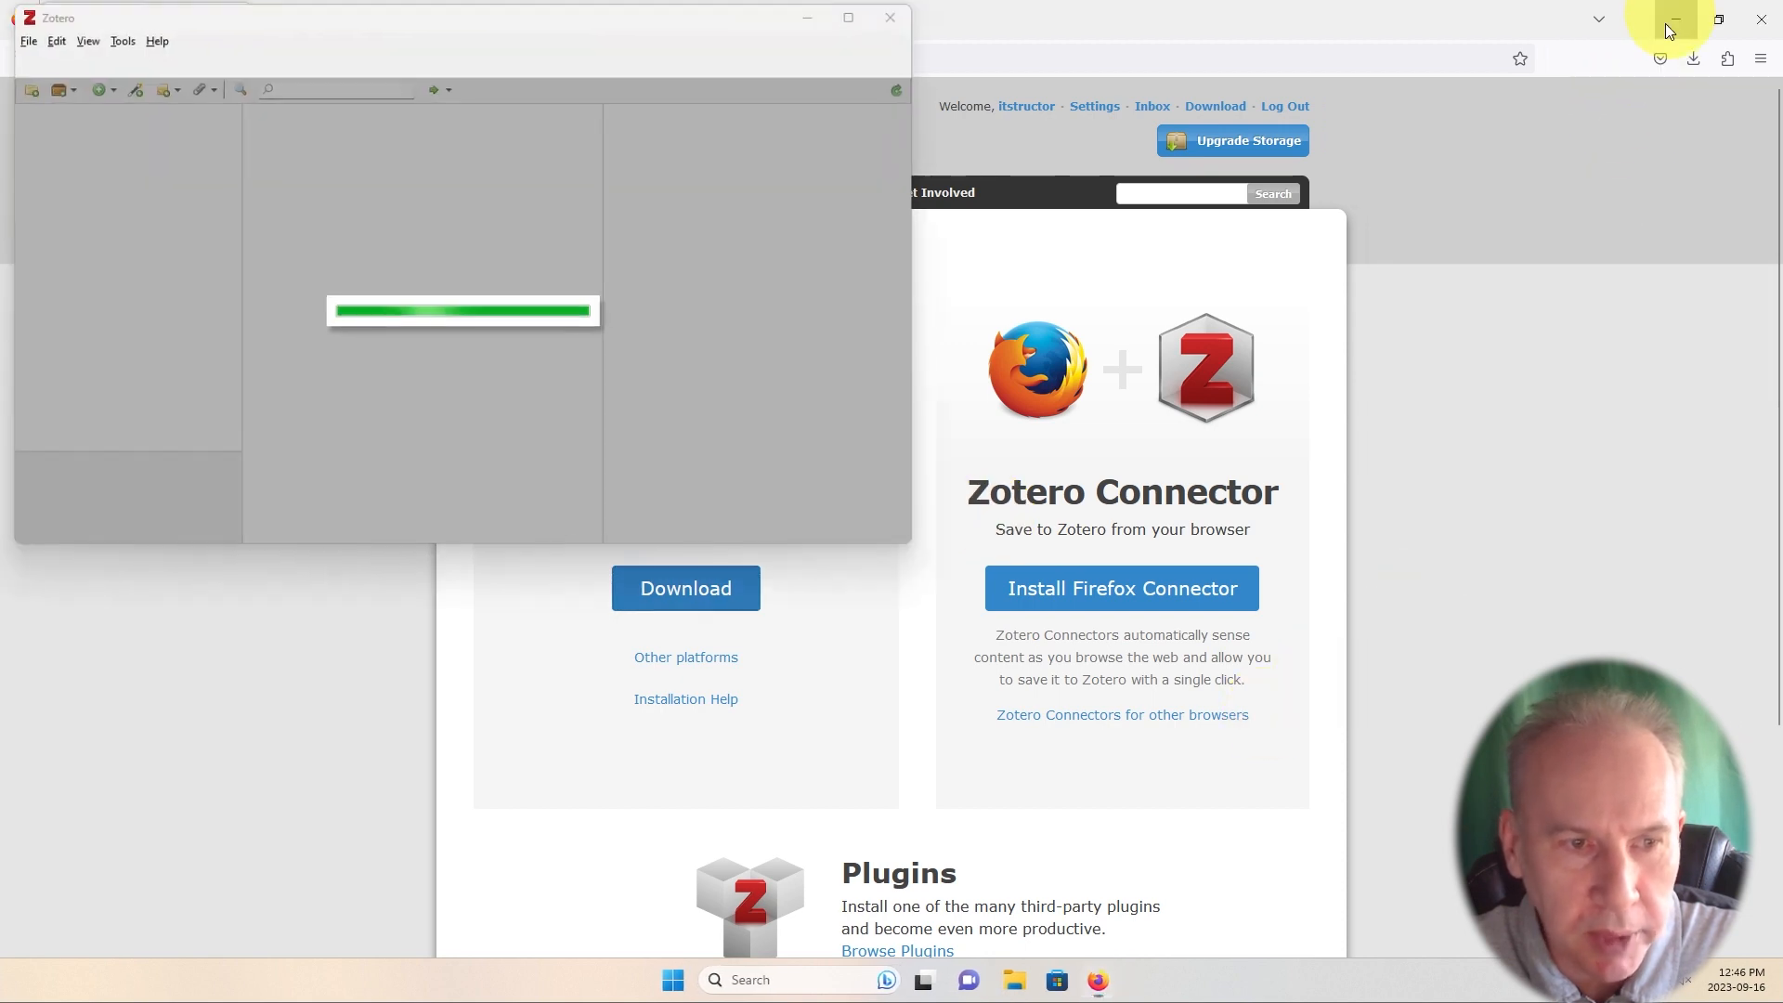
- Minimize the browser, open the Zotero Connector page from Zotero's welcome message, and return to the Zotero window
{"action": "left_click", "coordinate": [1669, 18]}
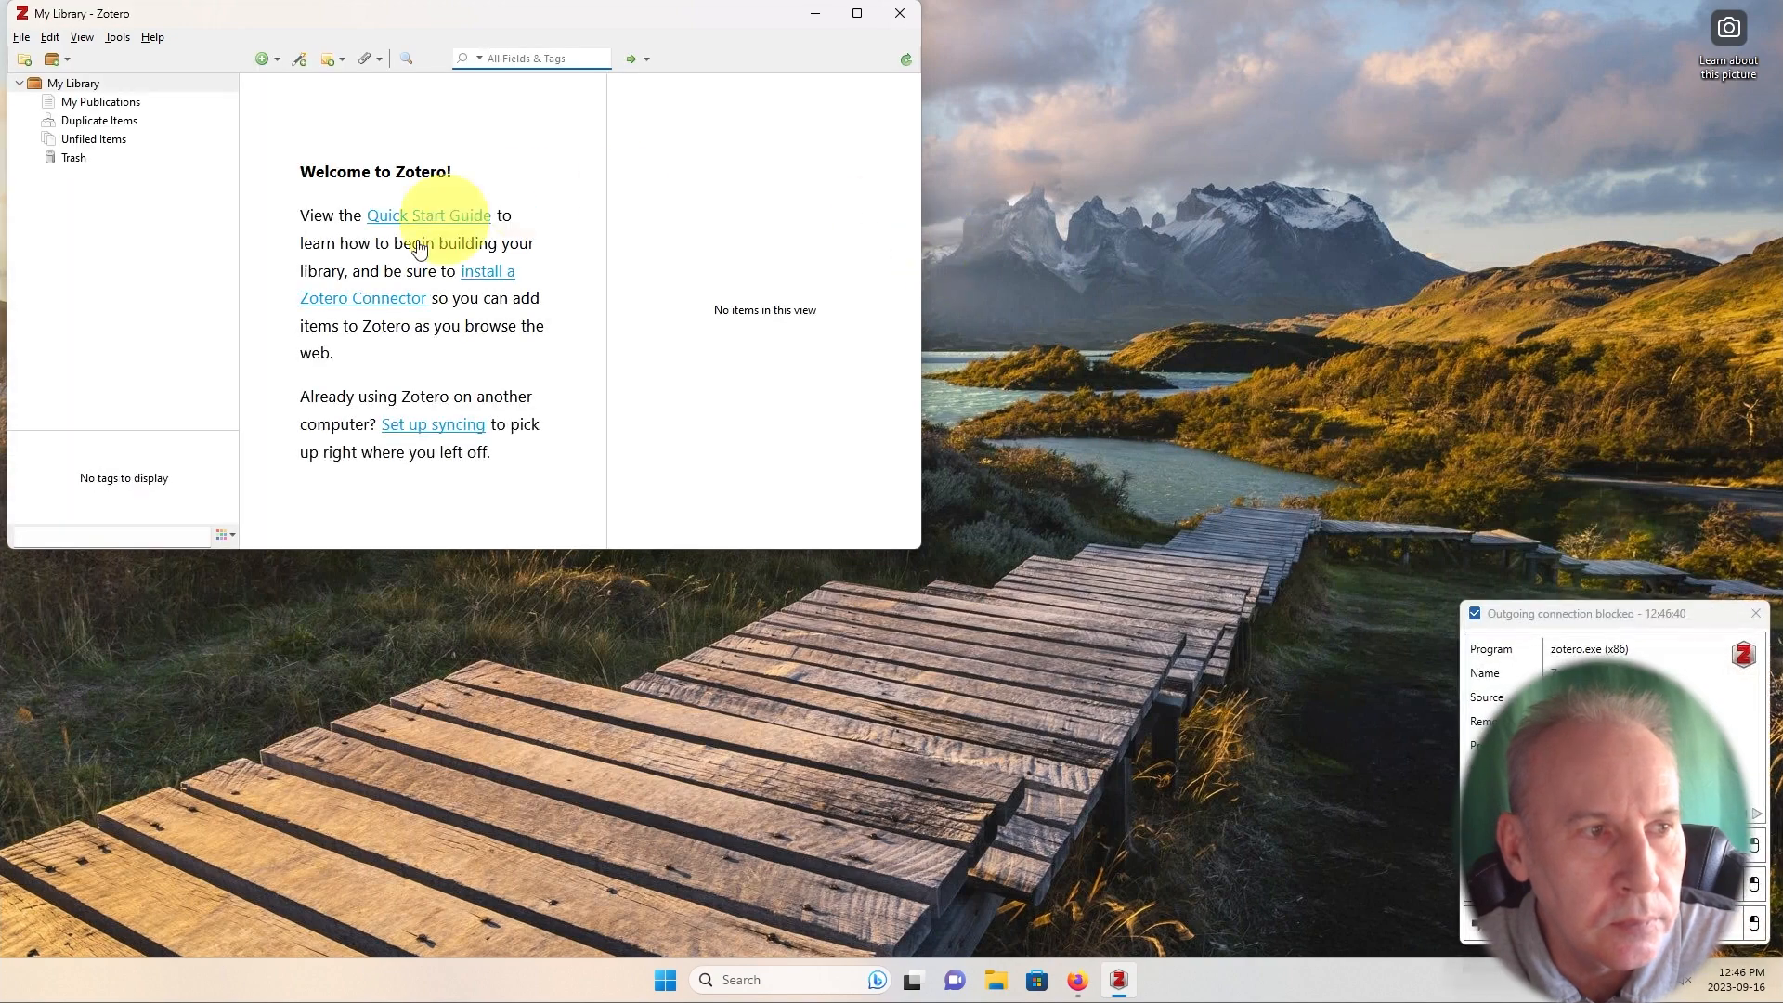
{"action": "left_click", "coordinate": [416, 308]}
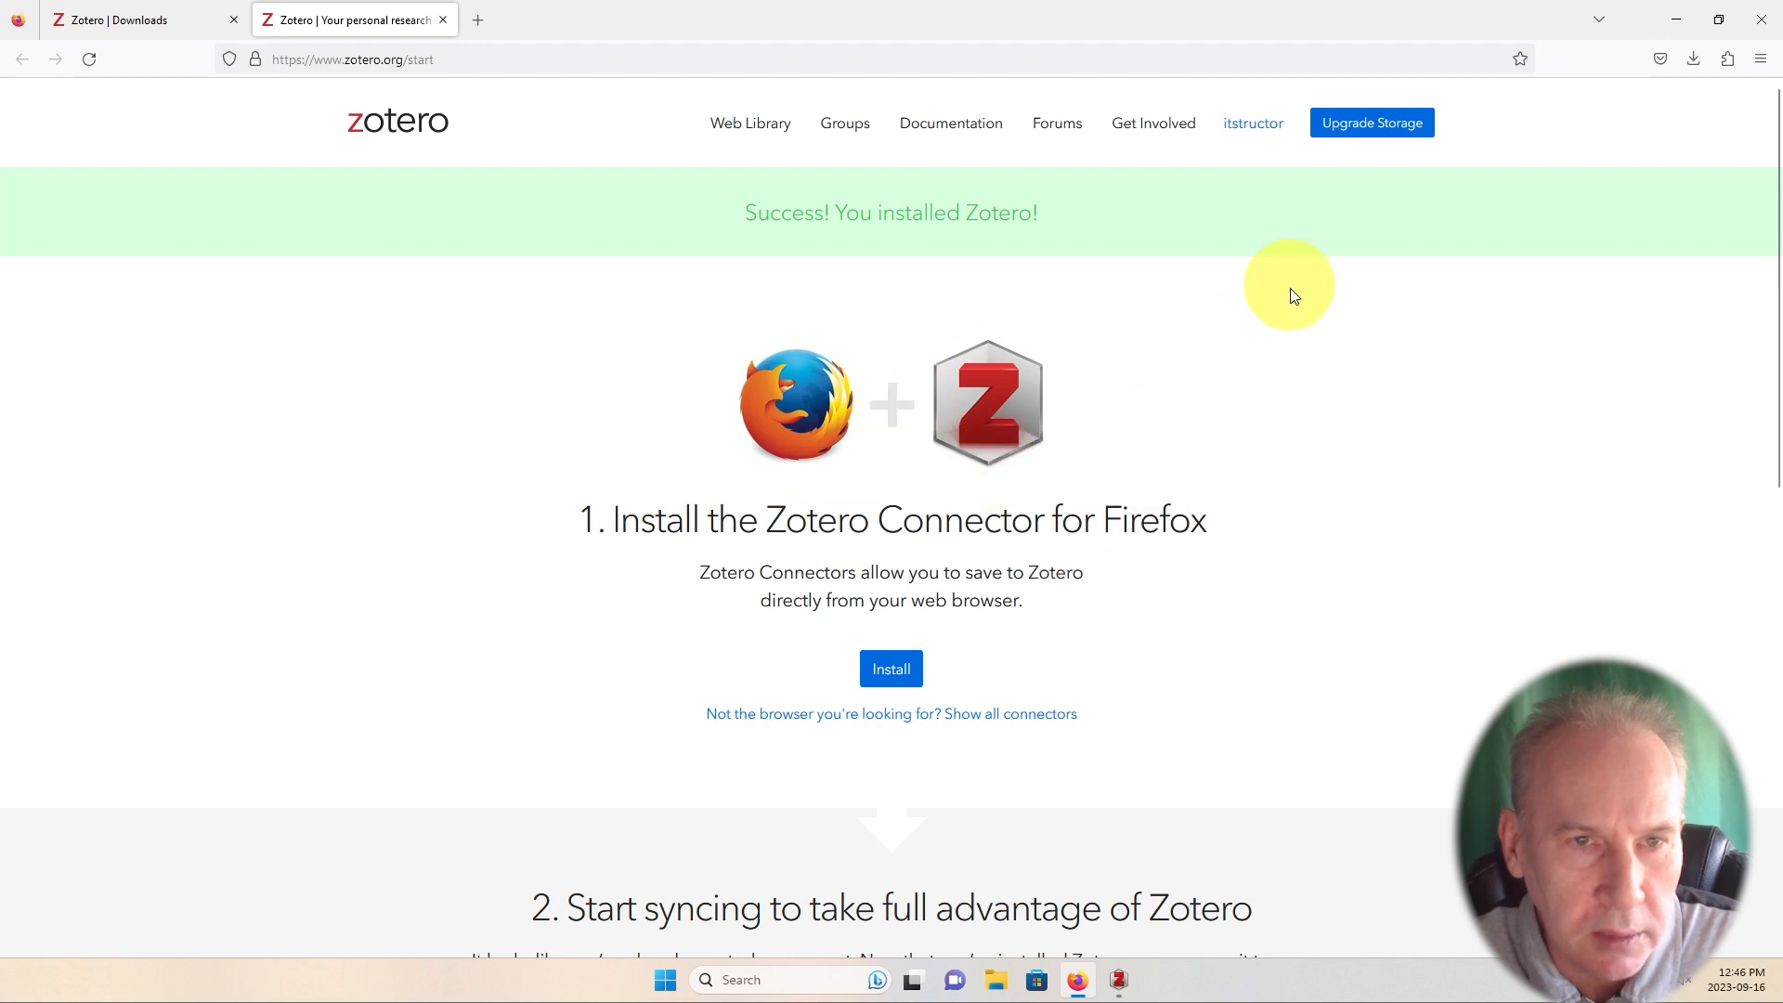
{"action": "left_click", "coordinate": [1665, 36]}
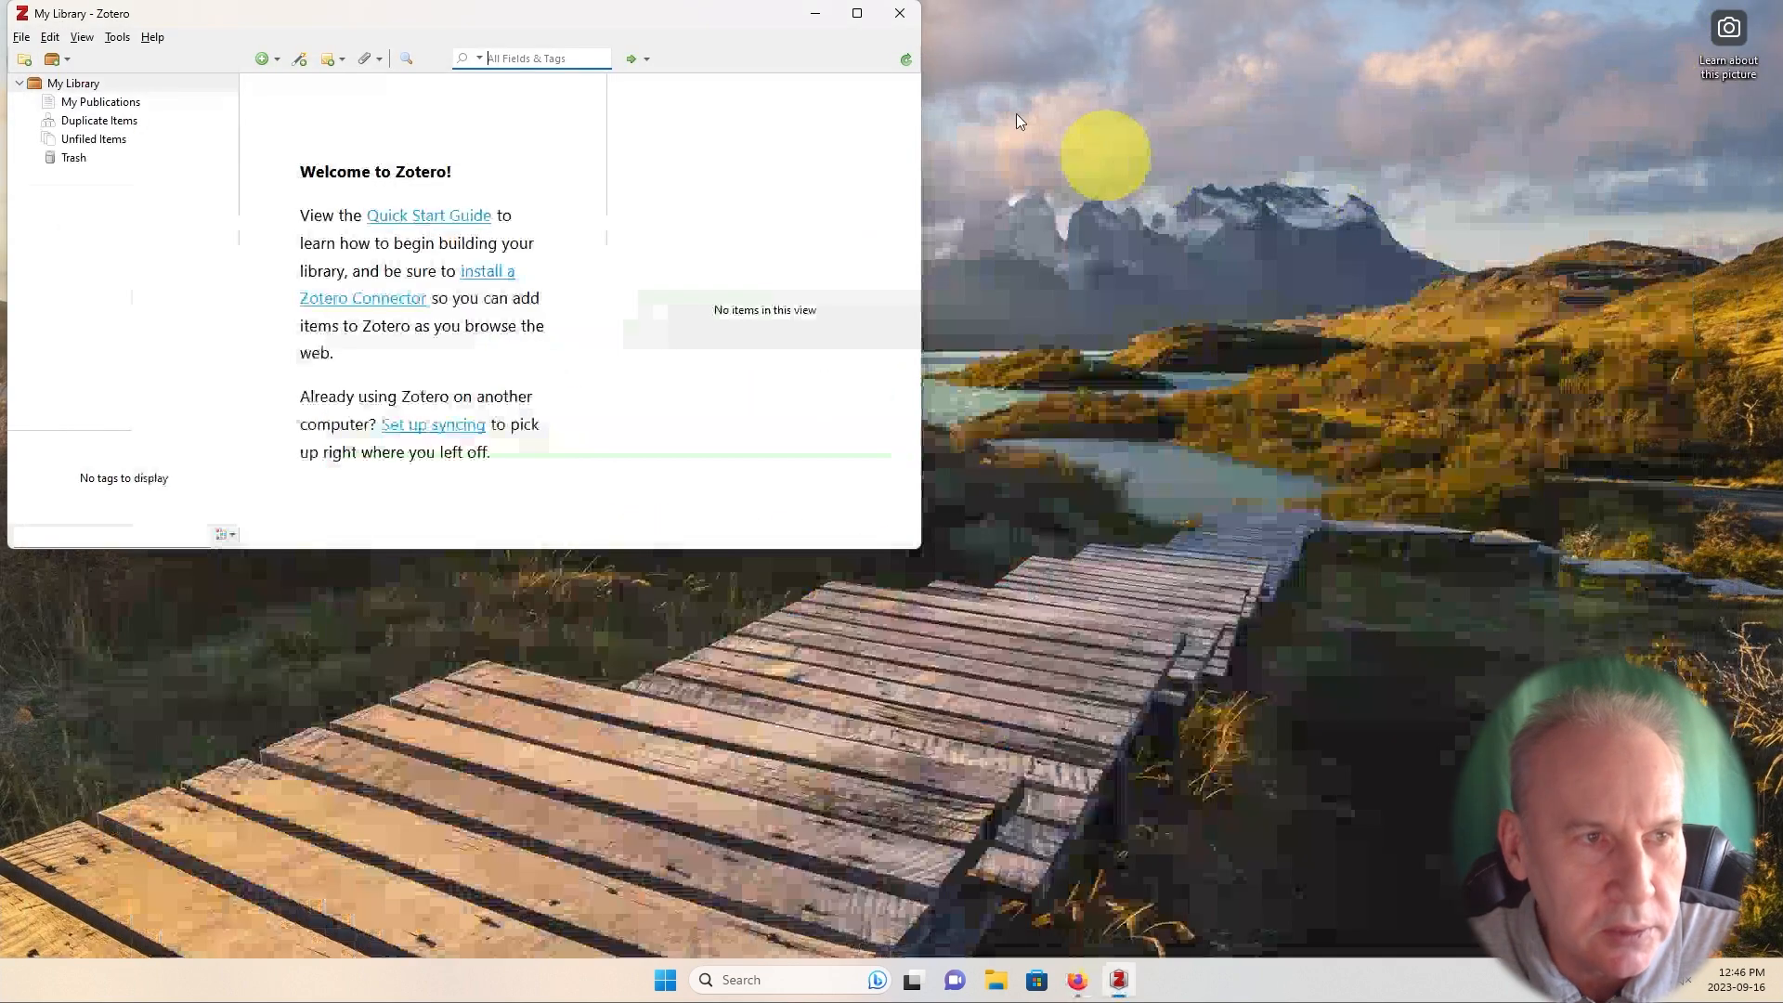
- Move the Zotero window toward the middle of the desktop and enlarge it
{"action": "left_click_drag", "start_coordinate": [685, 13], "coordinate": [964, 99]}
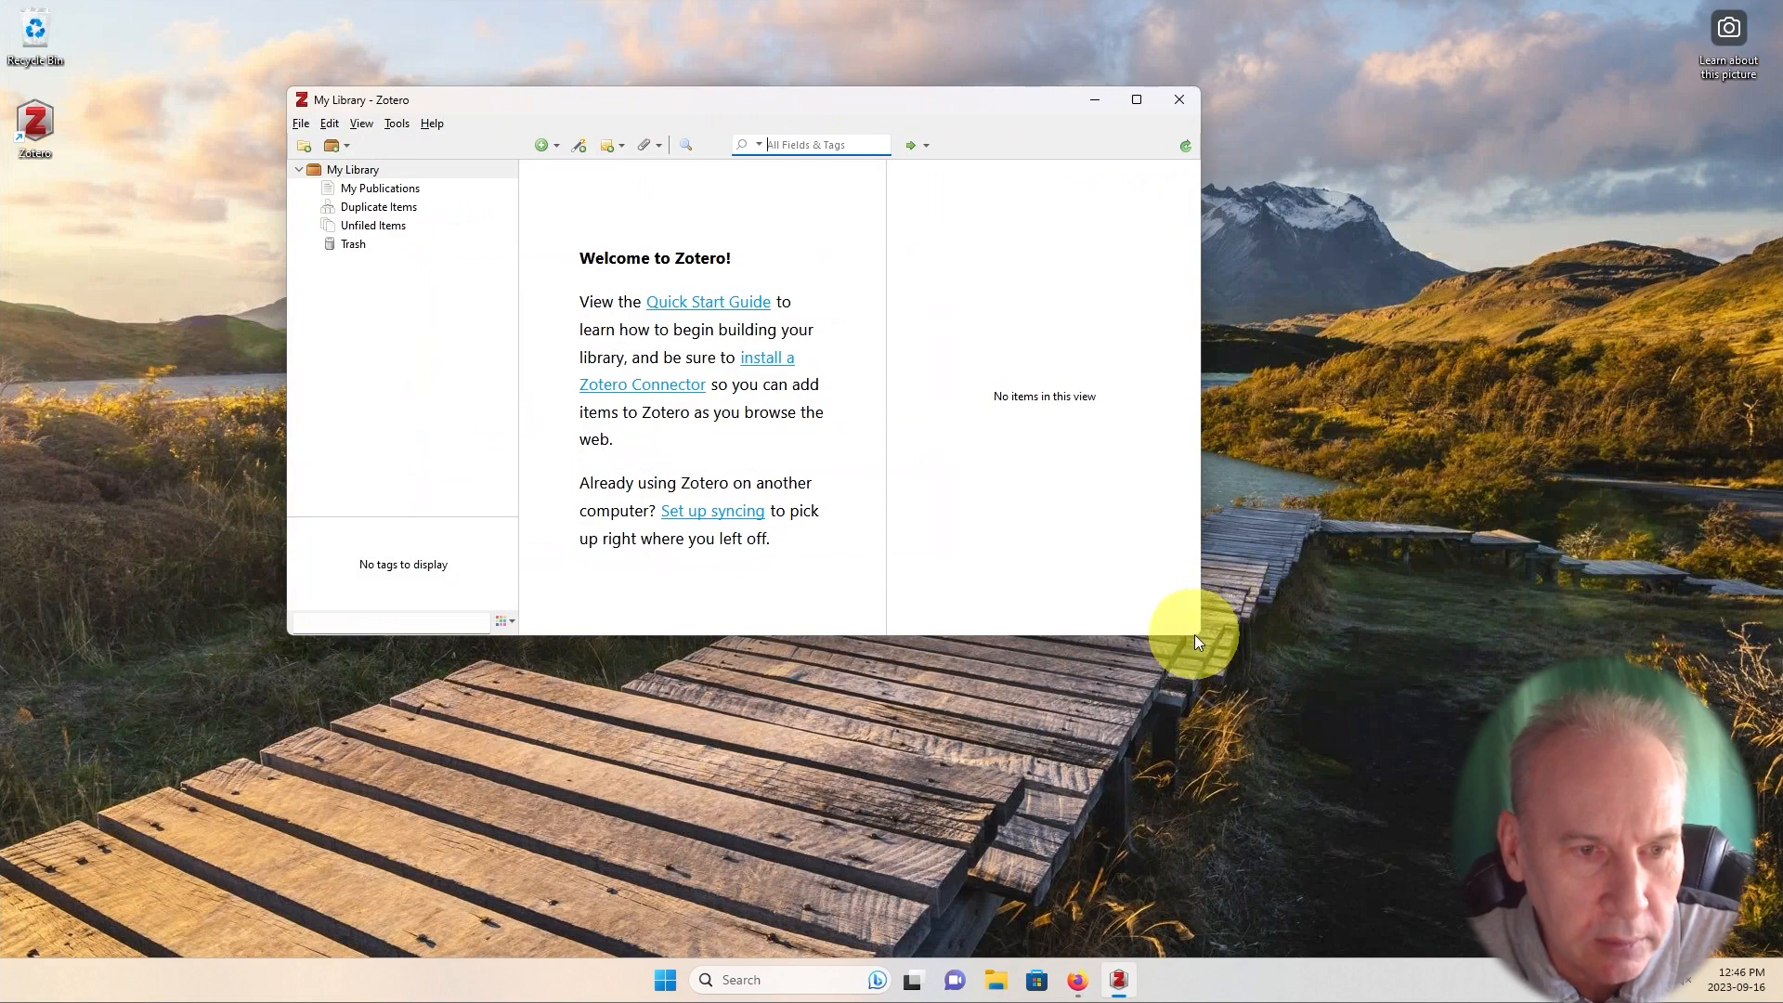
{"action": "left_click_drag", "start_coordinate": [1197, 635], "coordinate": [1320, 723]}
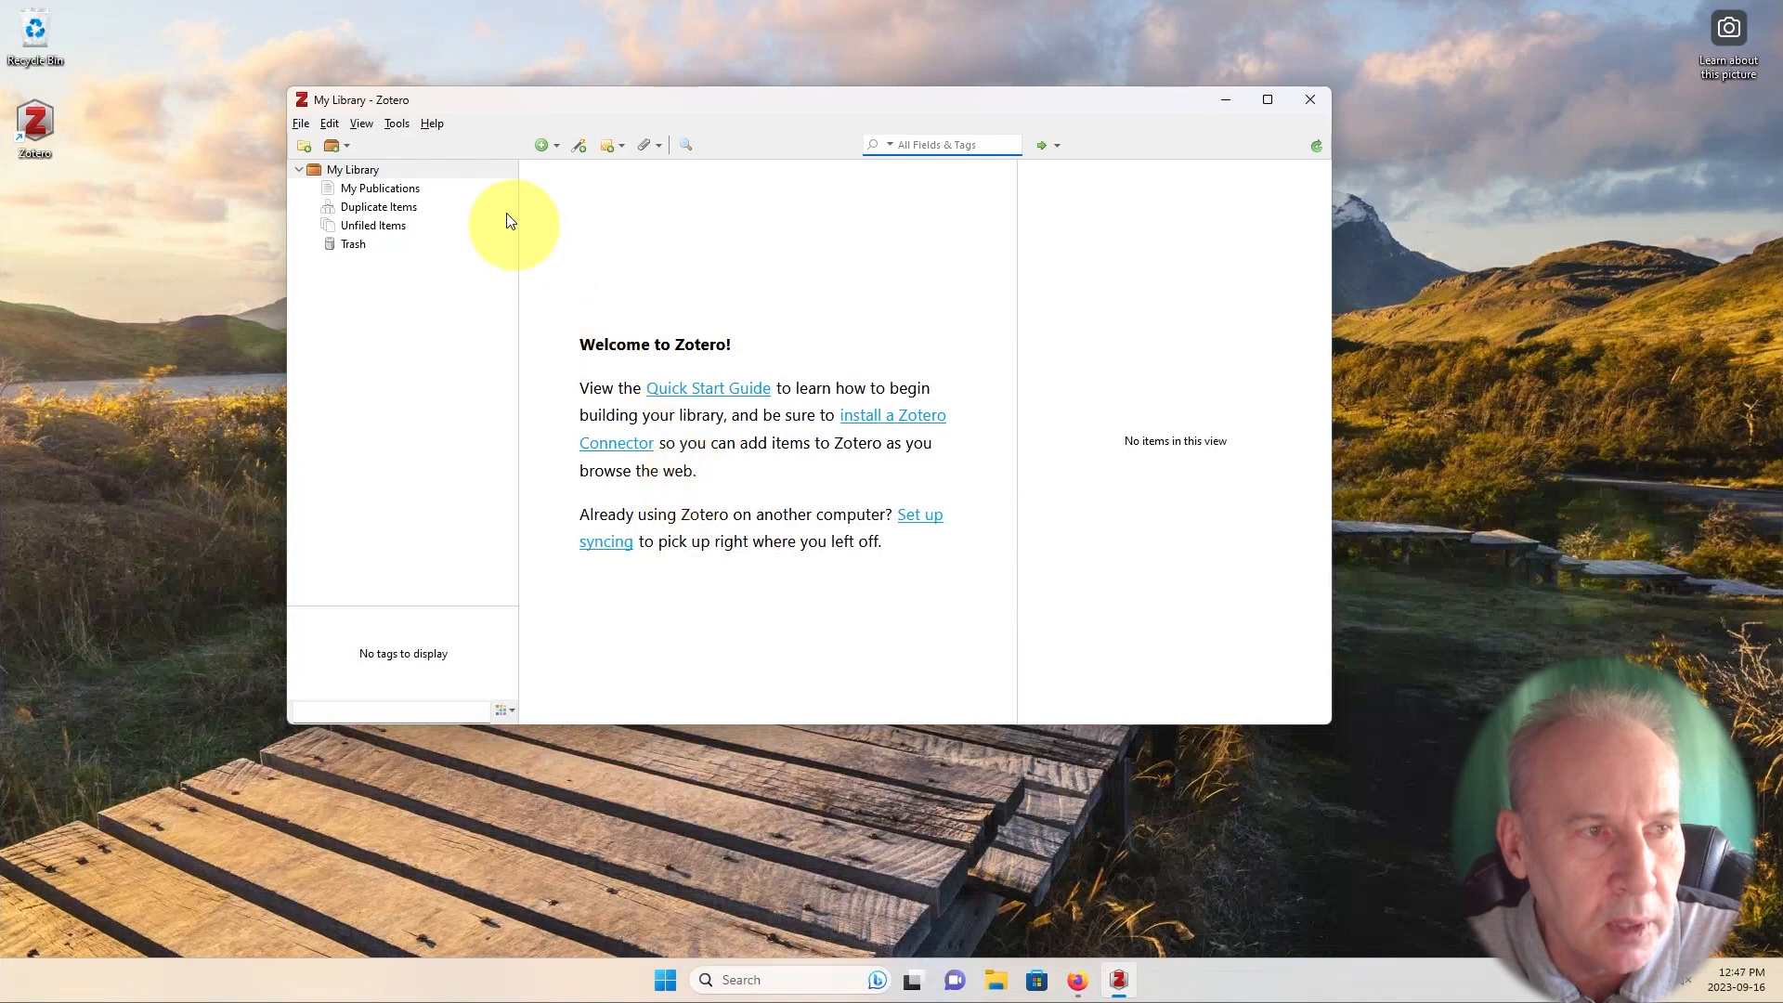
- Enter the Zotero account's username and password in the Sync preferences and accept the dialog
{"action": "left_click", "coordinate": [396, 123]}
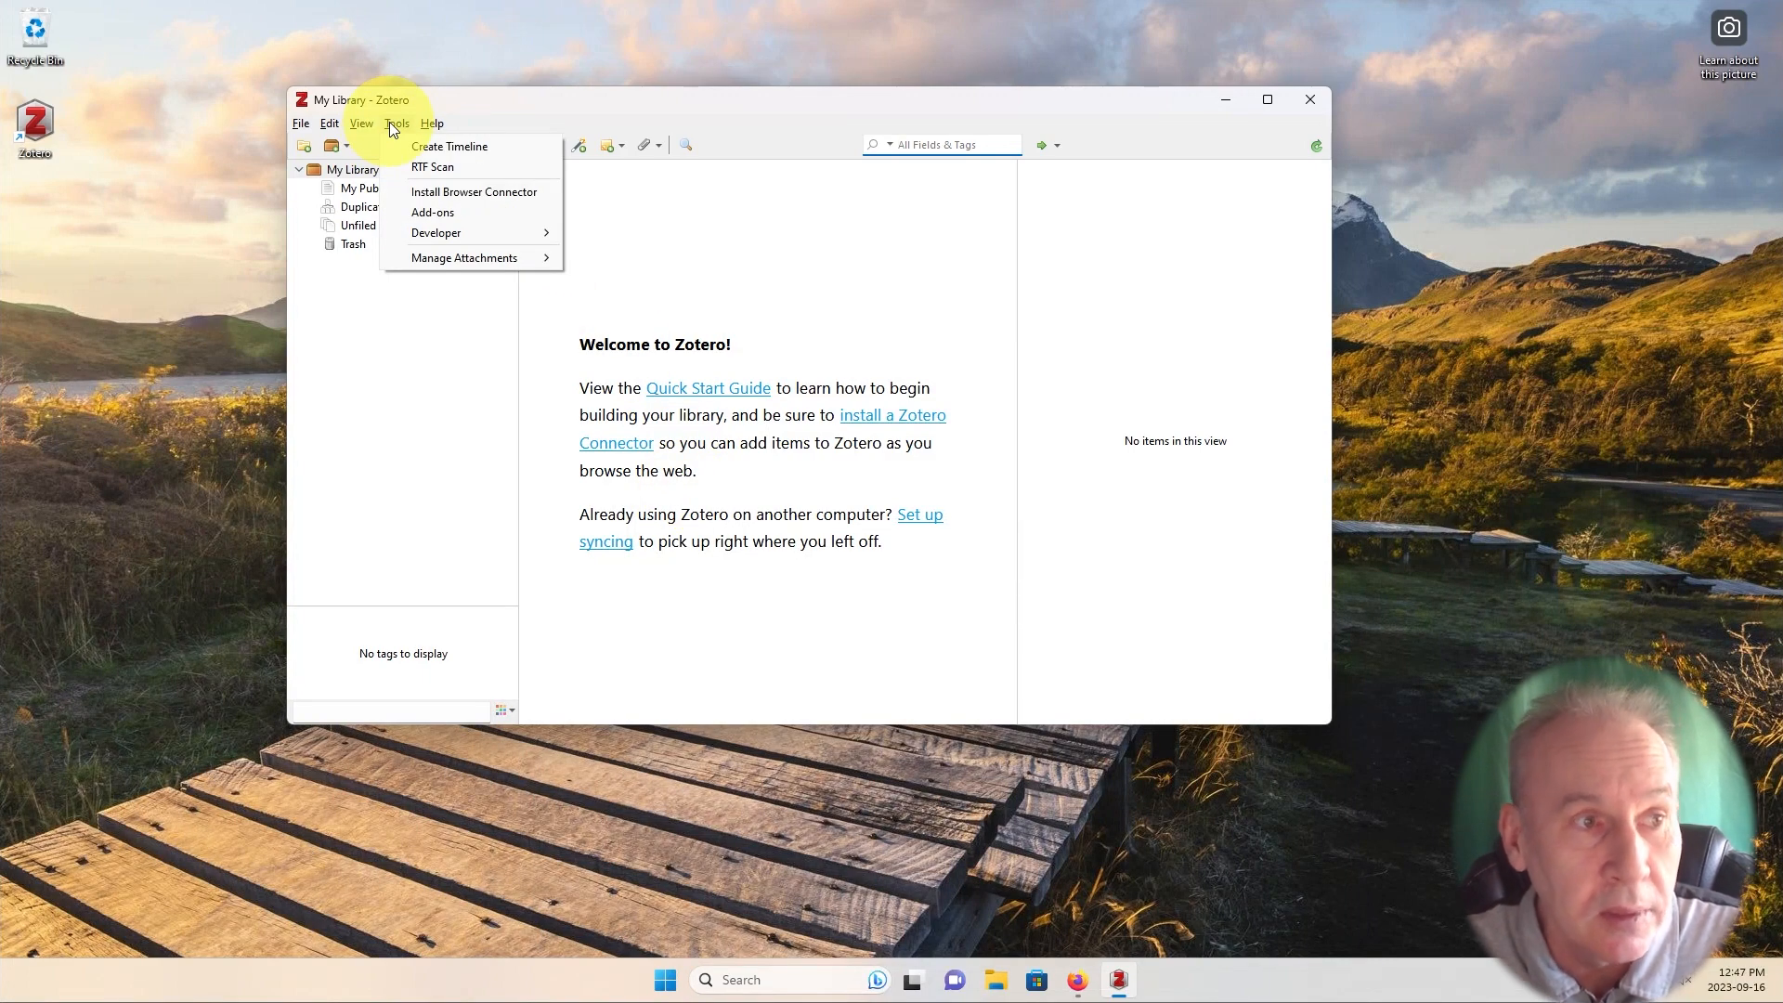
{"action": "left_click", "coordinate": [388, 123]}
{"action": "left_click", "coordinate": [336, 124]}
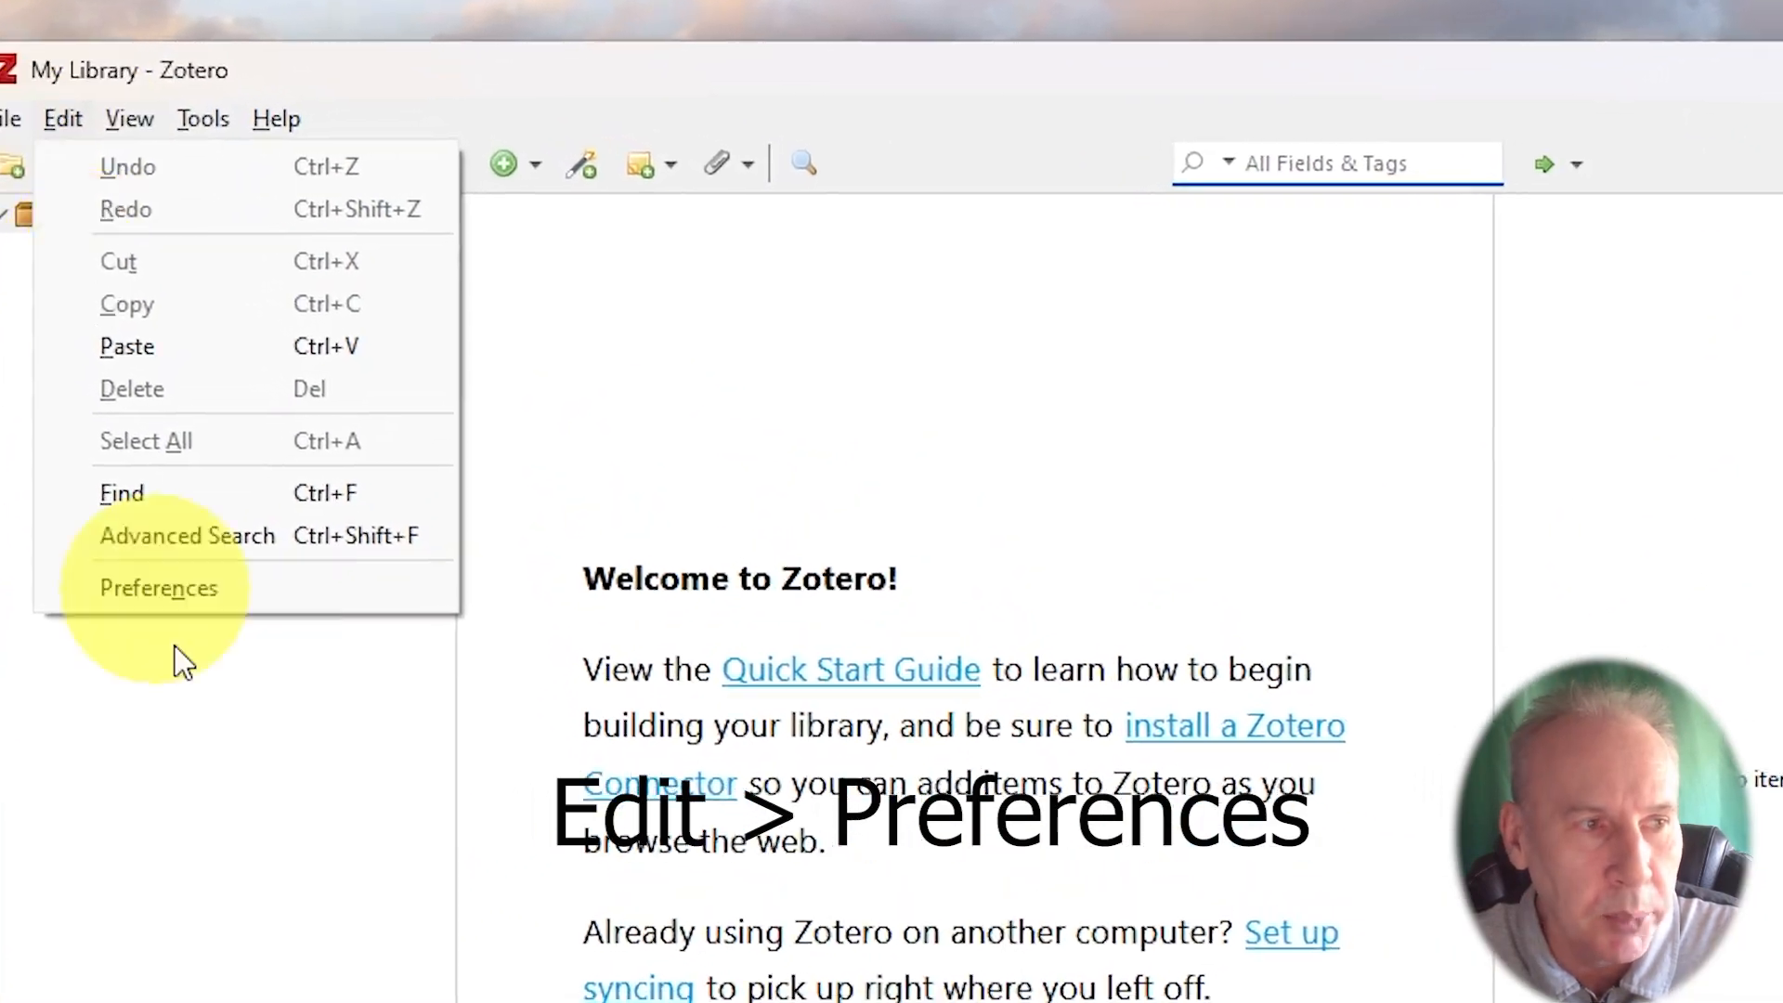
{"action": "left_click", "coordinate": [76, 527]}
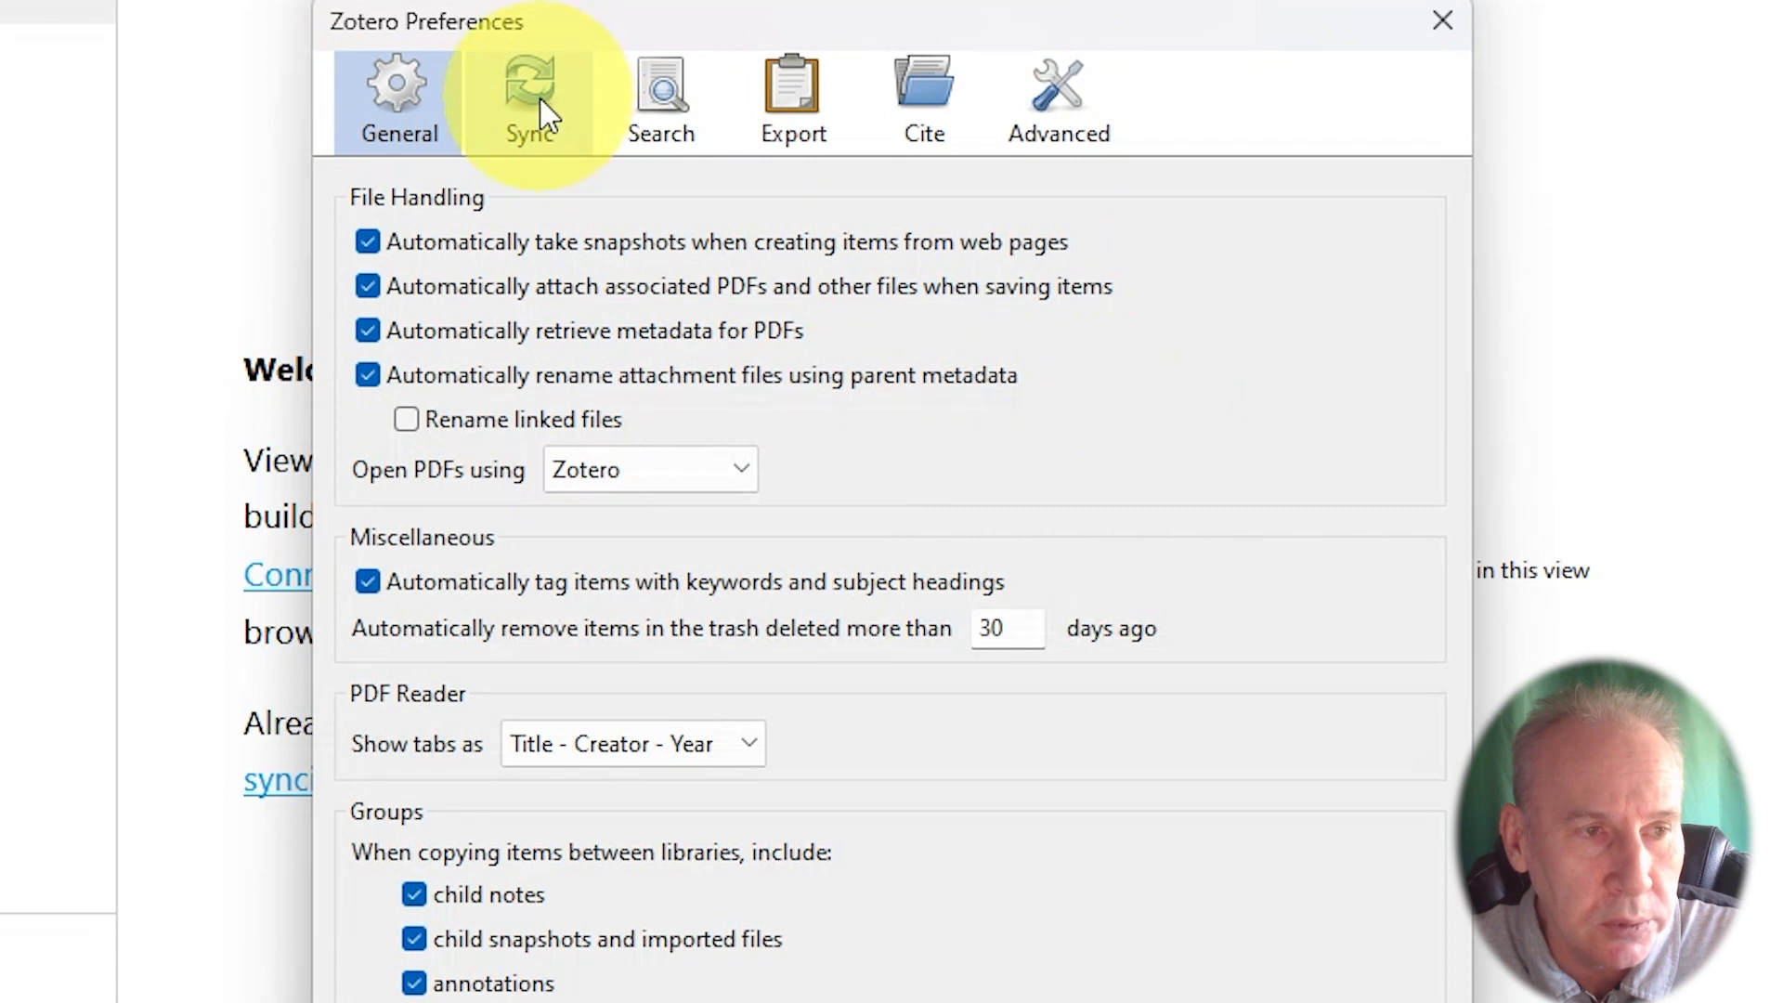
{"action": "left_click", "coordinate": [538, 130]}
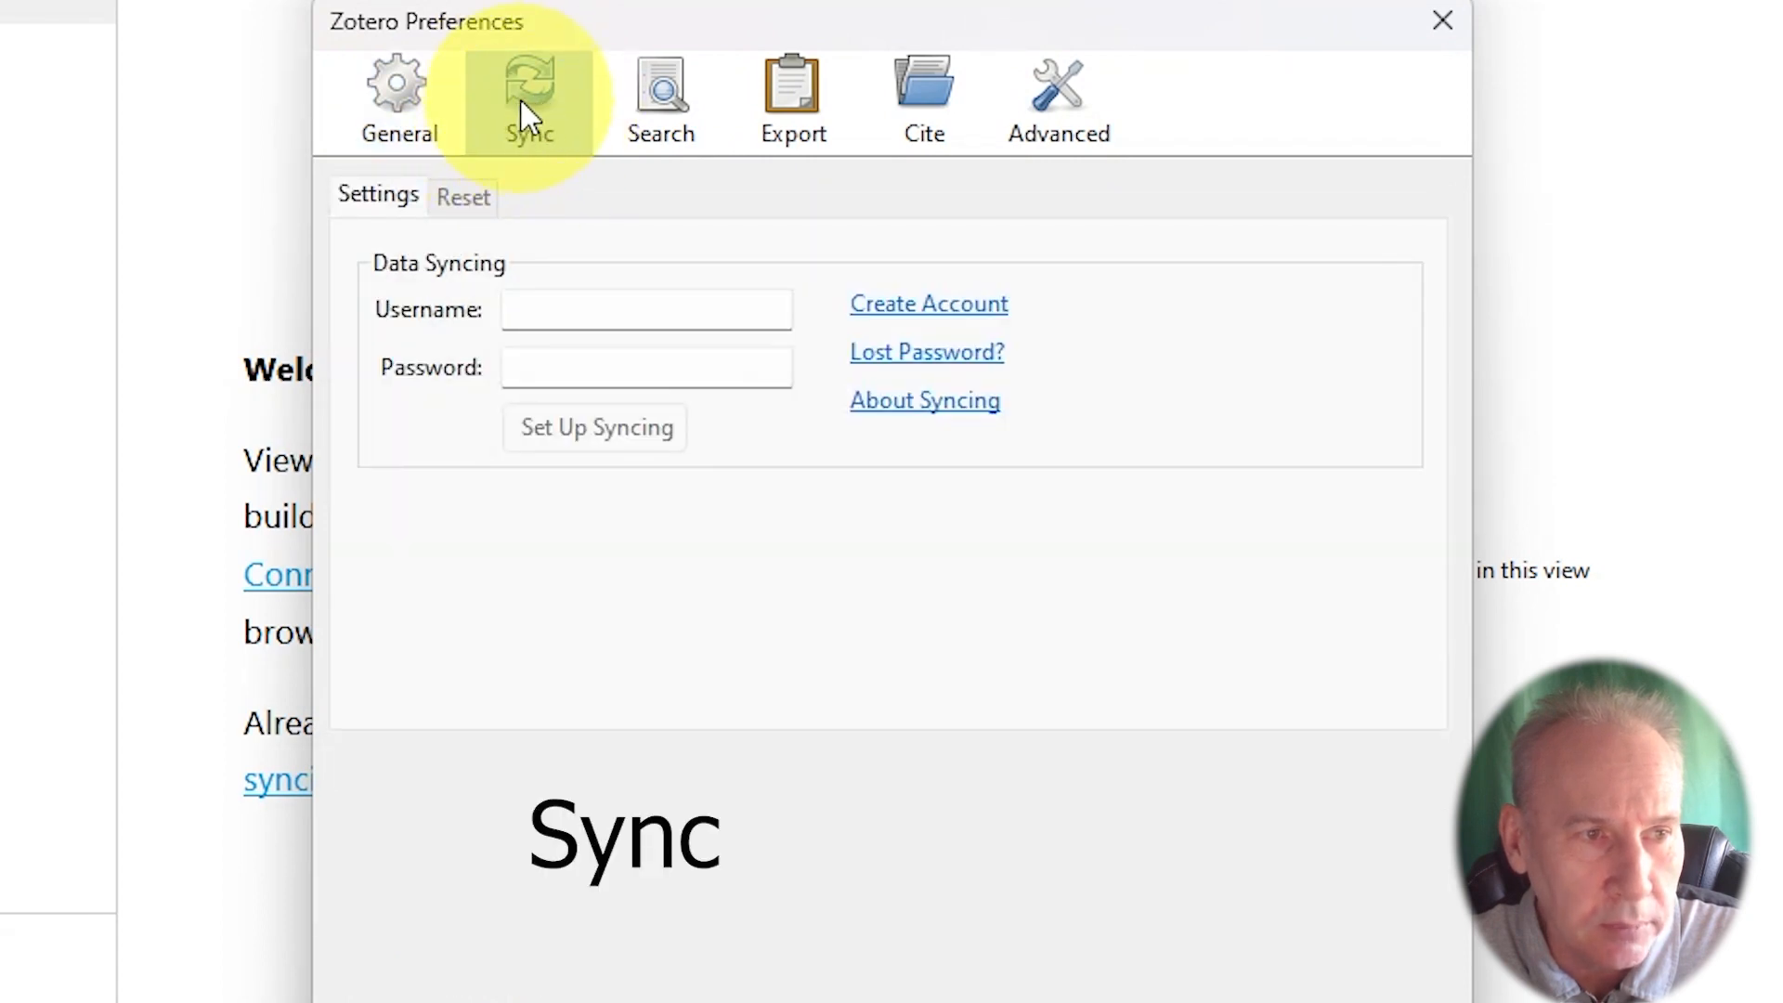
{"action": "left_click", "coordinate": [630, 313]}
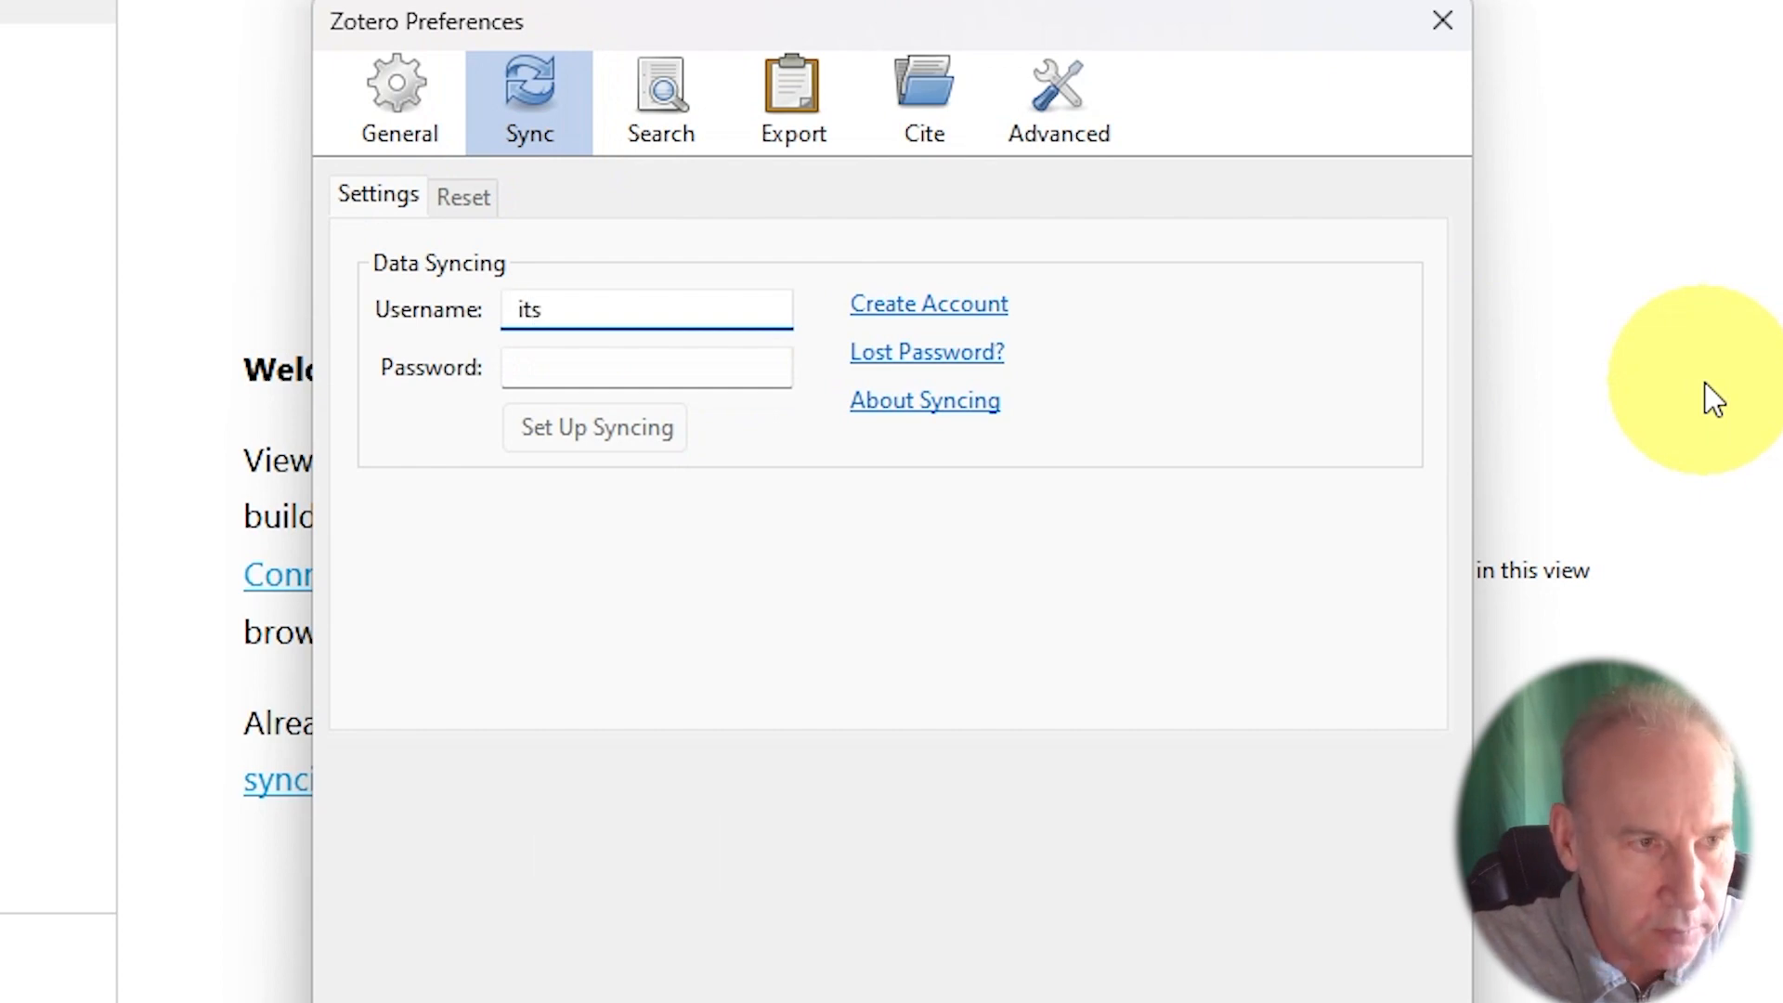
{"action": "key", "text": "Tab"}
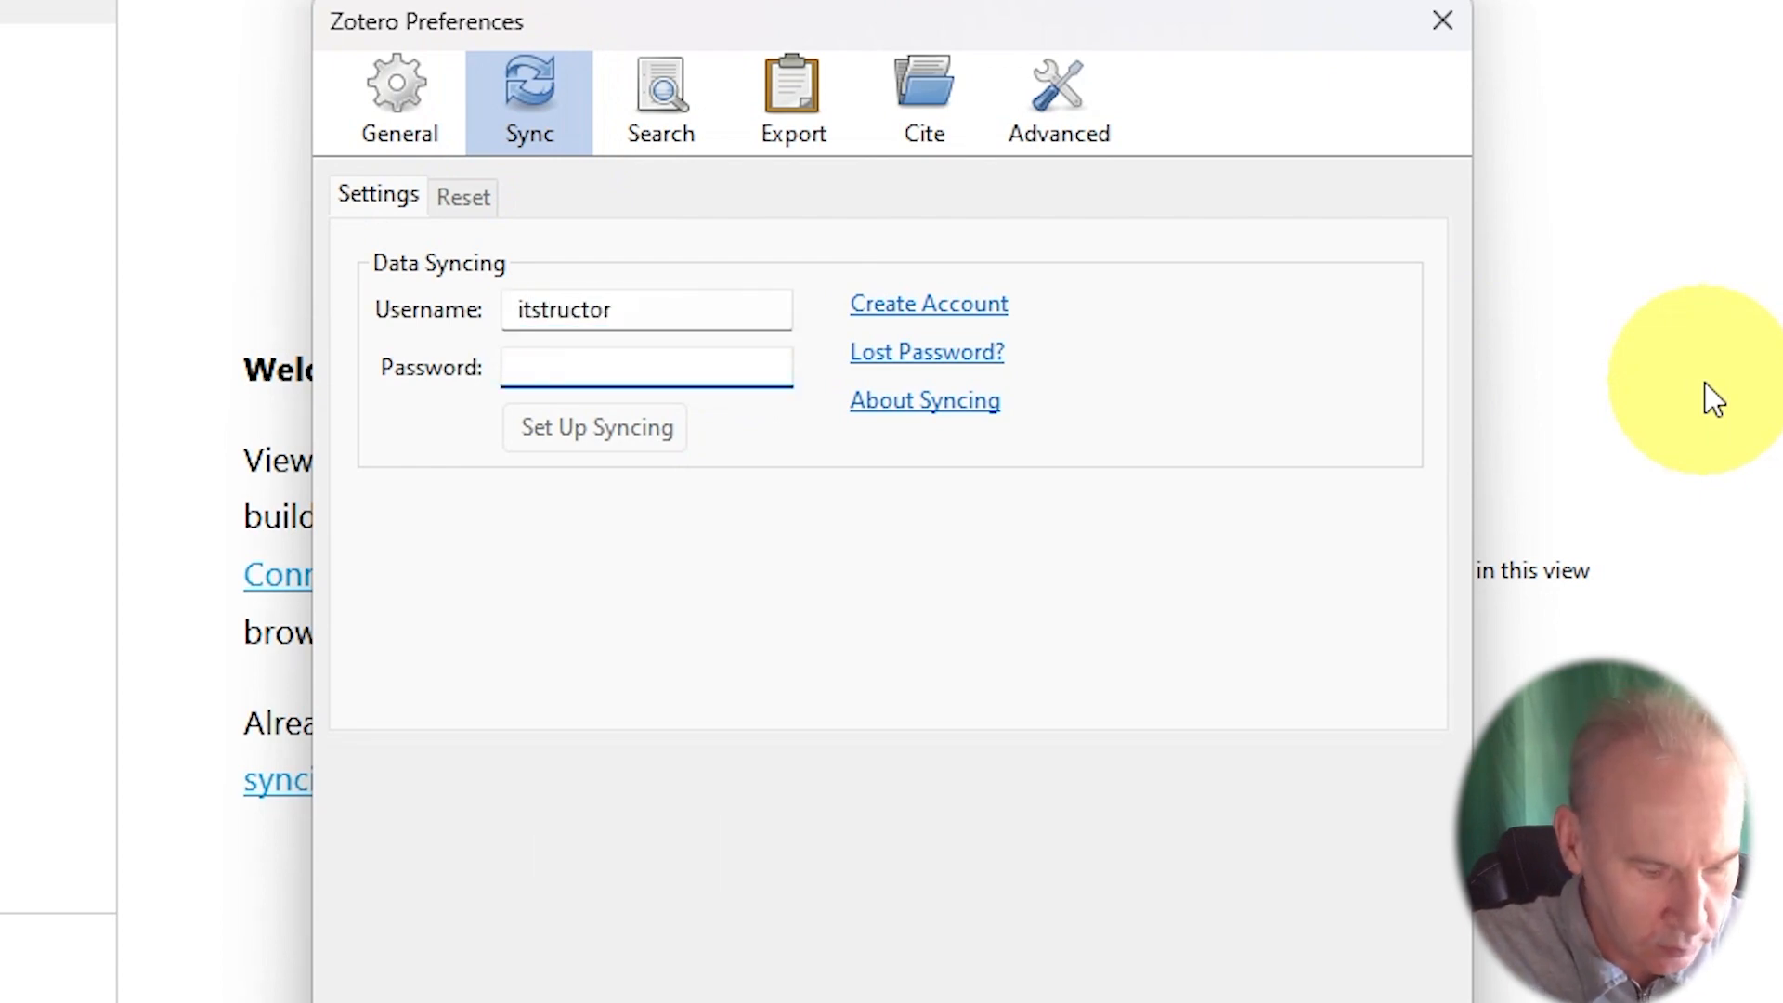
{"action": "type", "text": "•••••••••"}
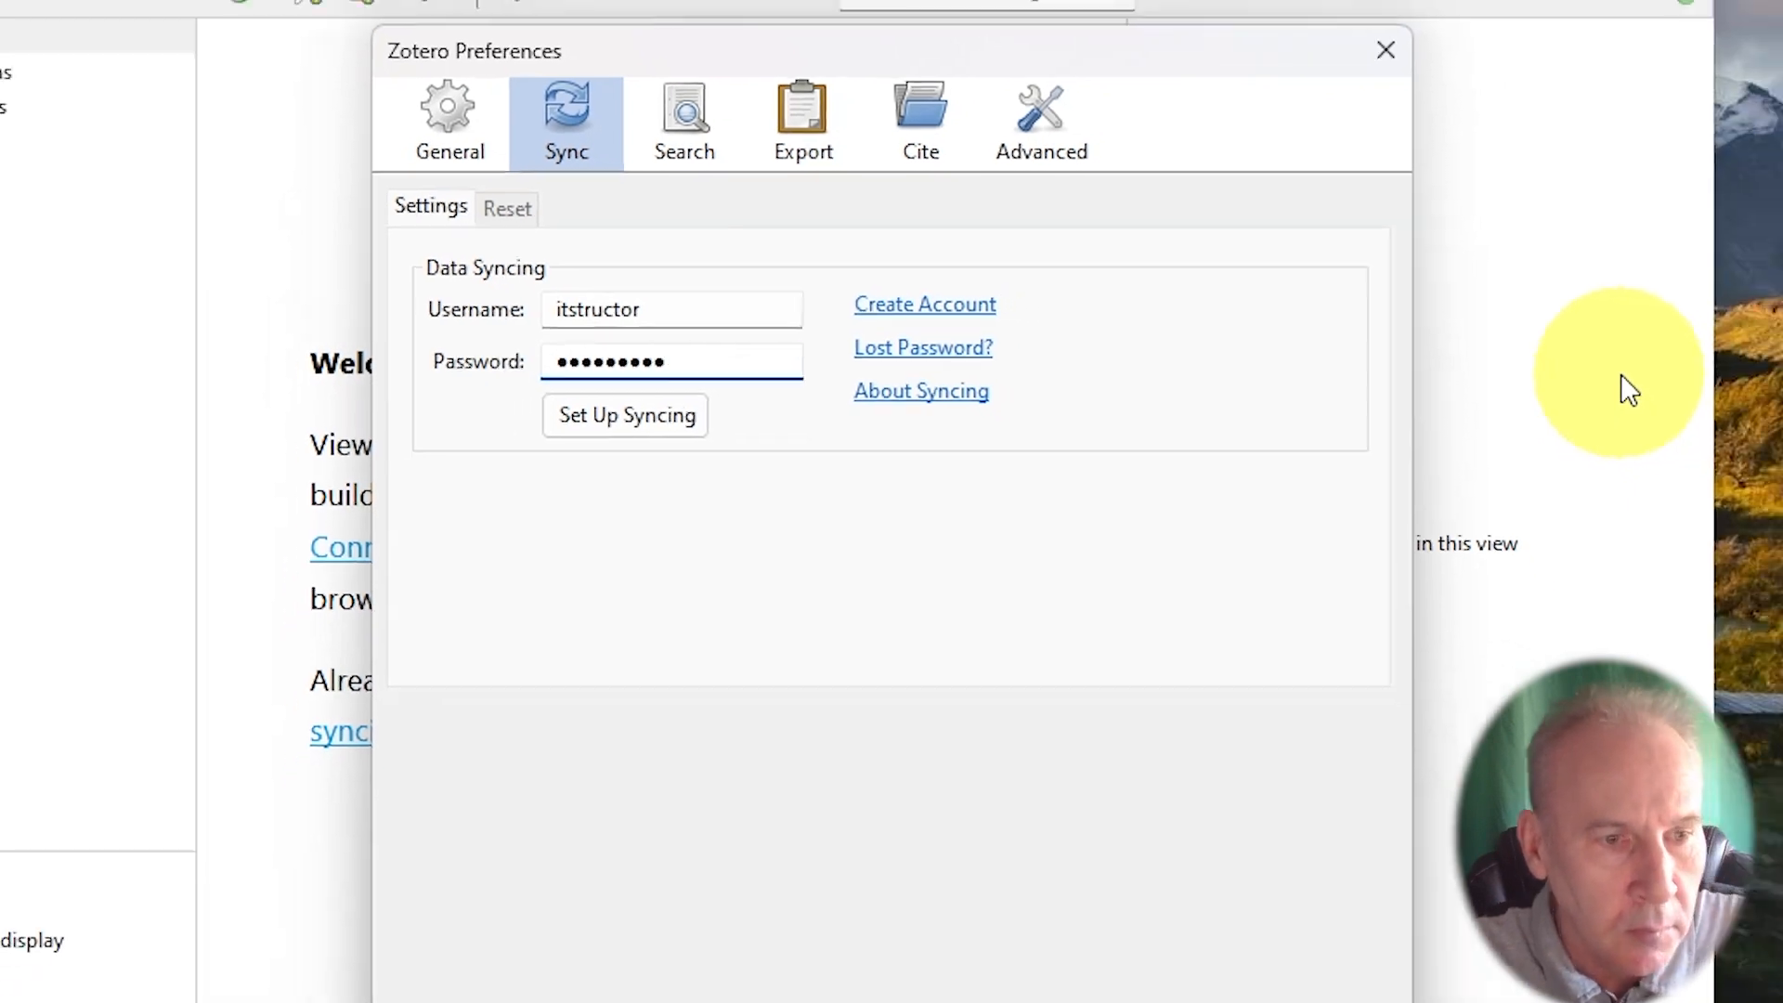
{"action": "left_click", "coordinate": [1001, 996]}
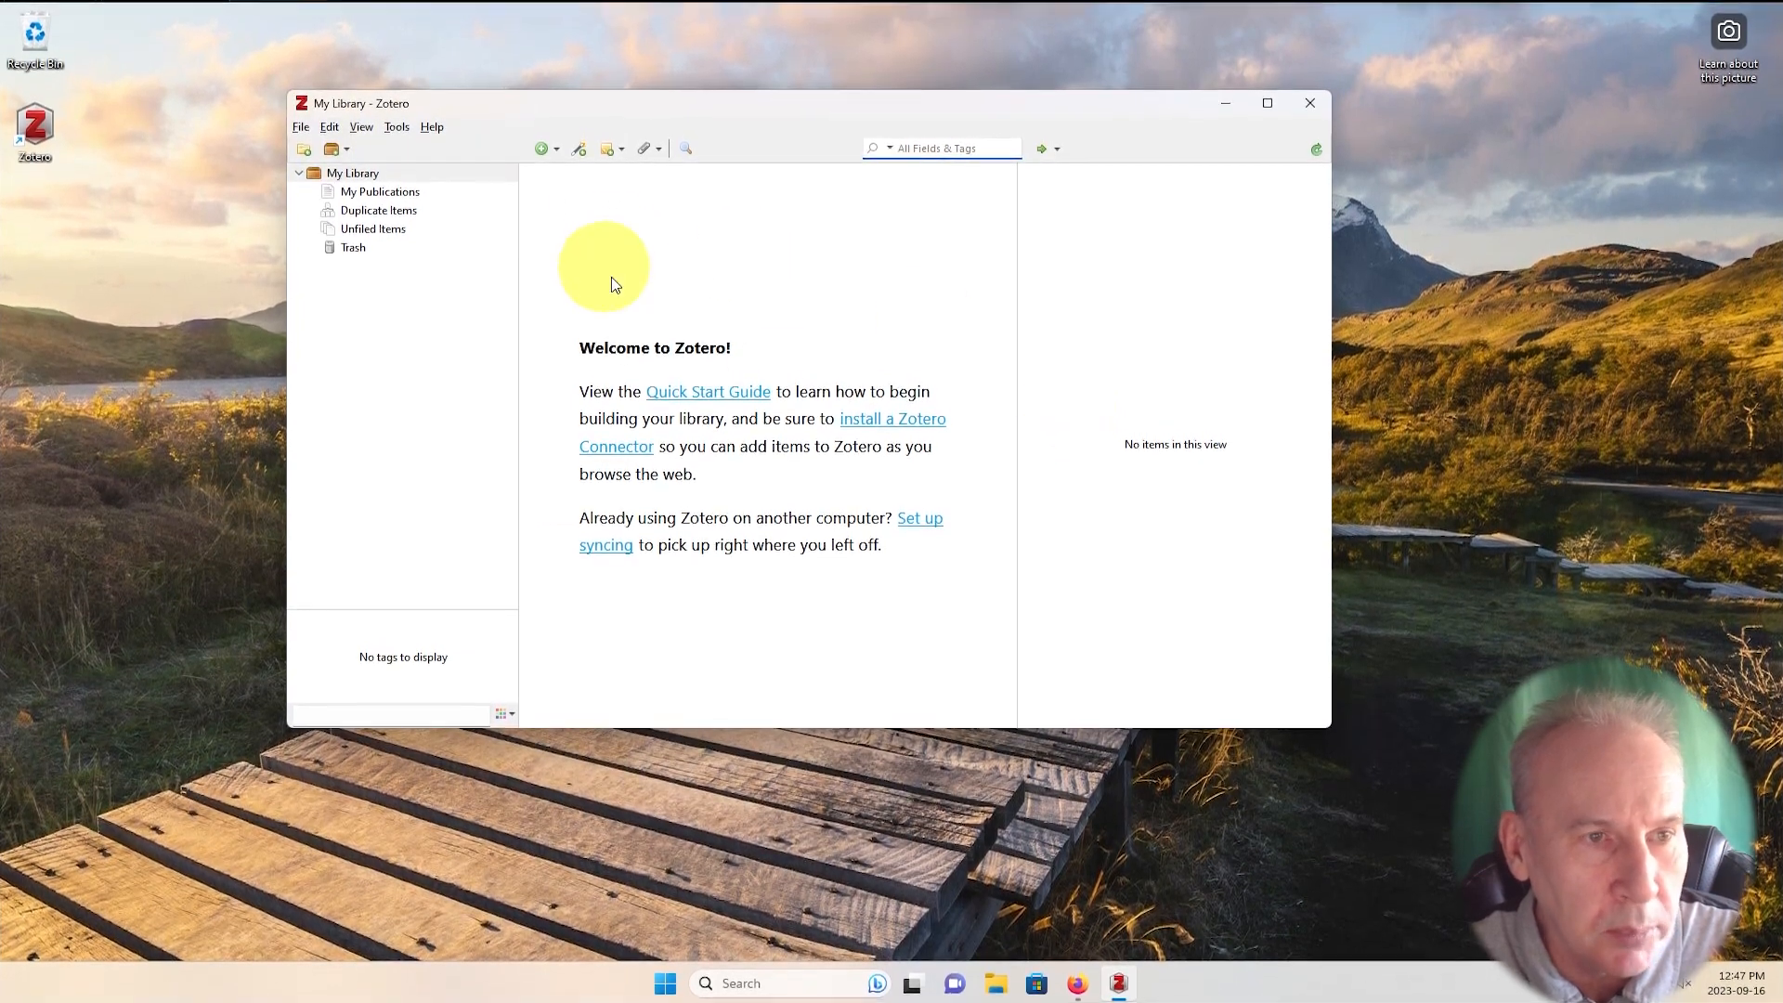
- Reopen the Sync preferences, enter the account password again, set up syncing and accept the preferences
{"action": "left_click", "coordinate": [333, 131]}
{"action": "left_click", "coordinate": [382, 367]}
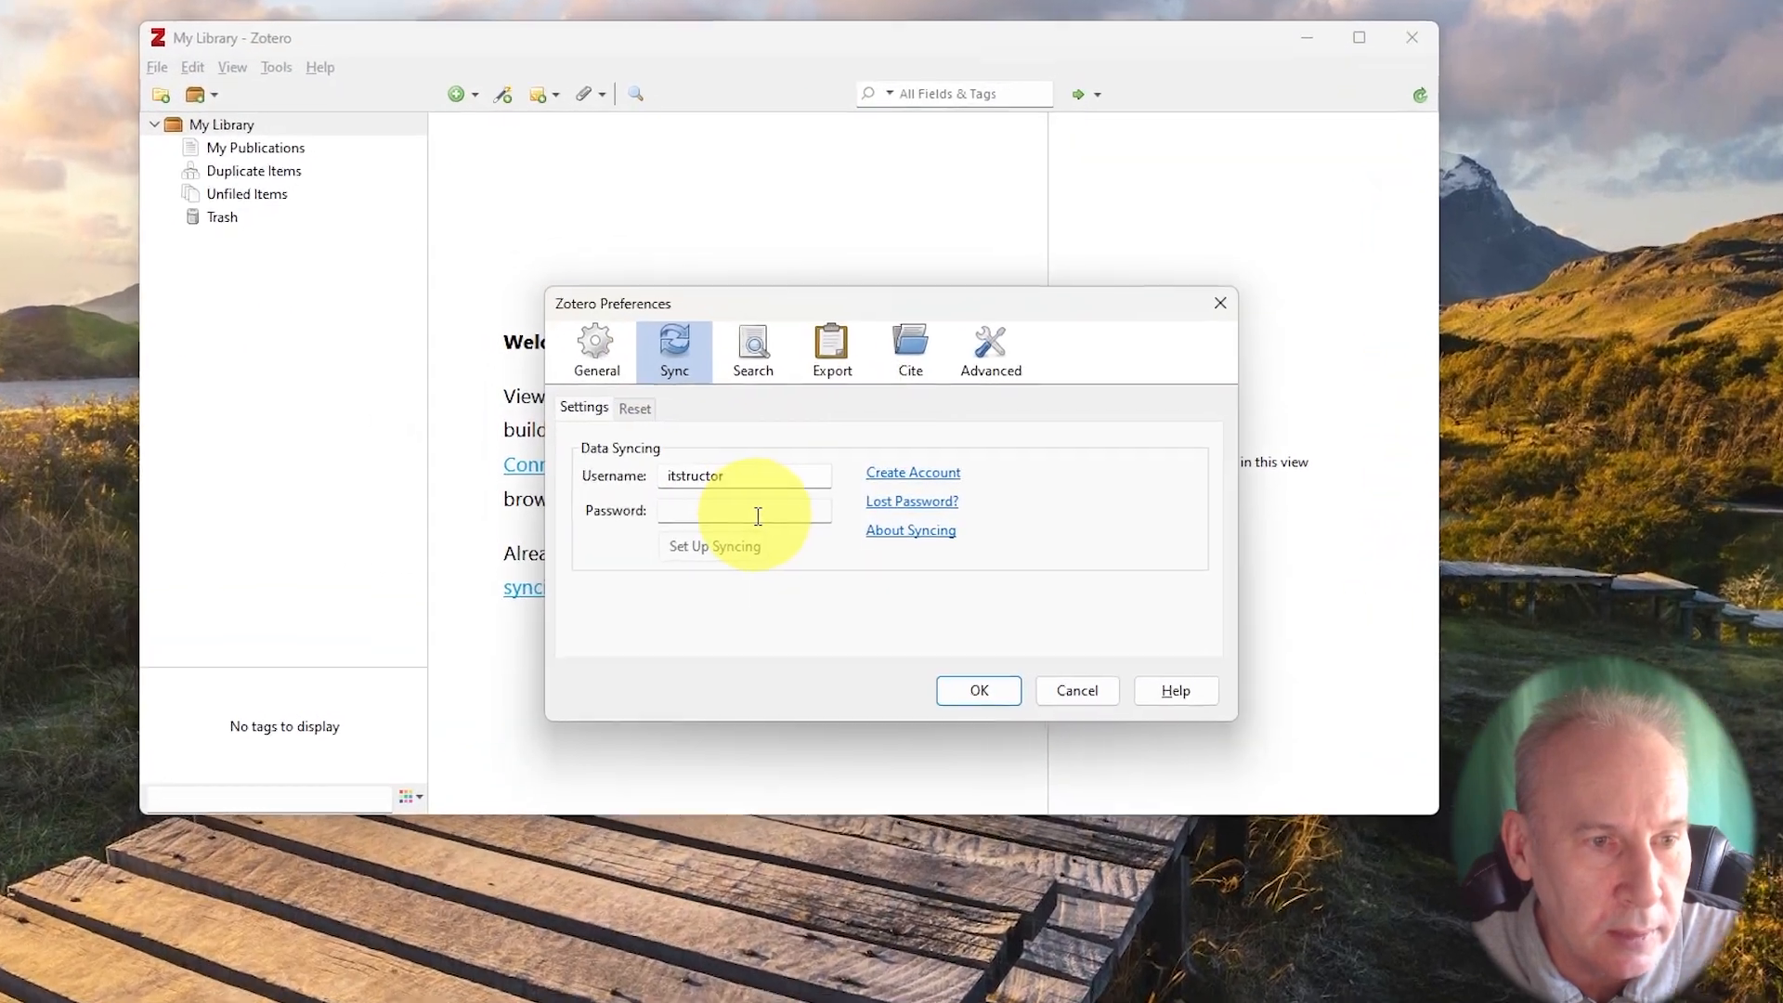
{"action": "left_click", "coordinate": [773, 507]}
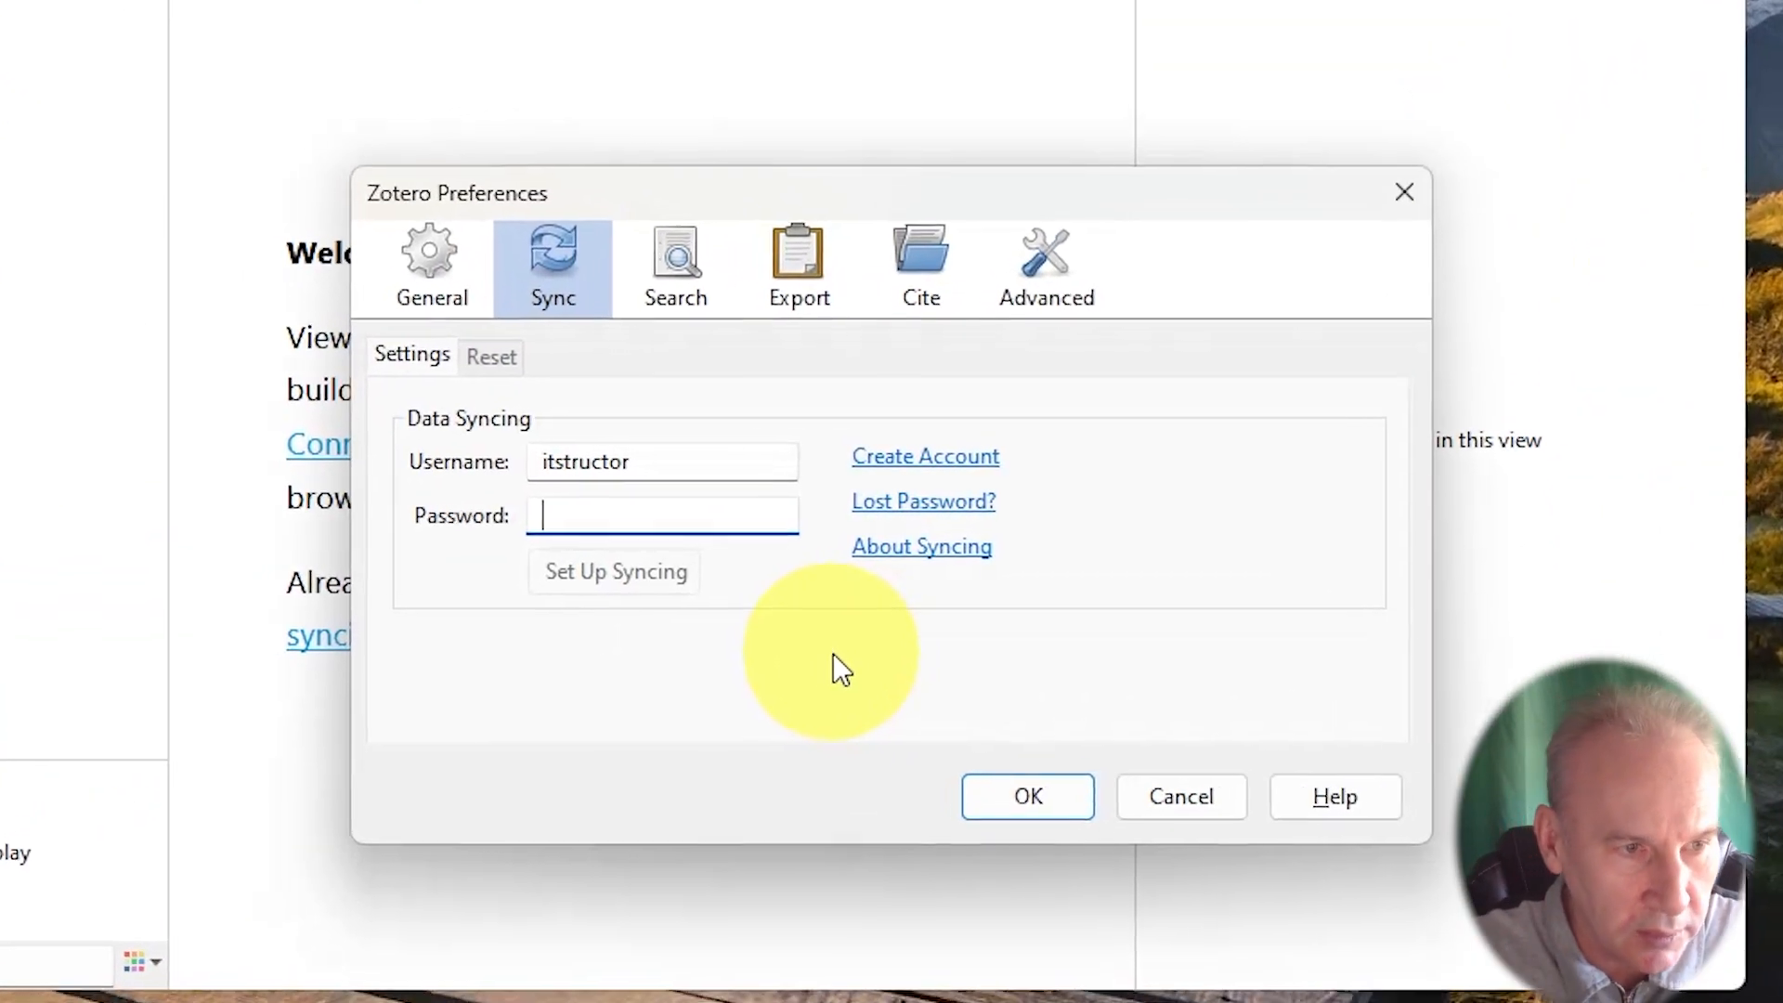
{"action": "type", "text": "••••••••••"}
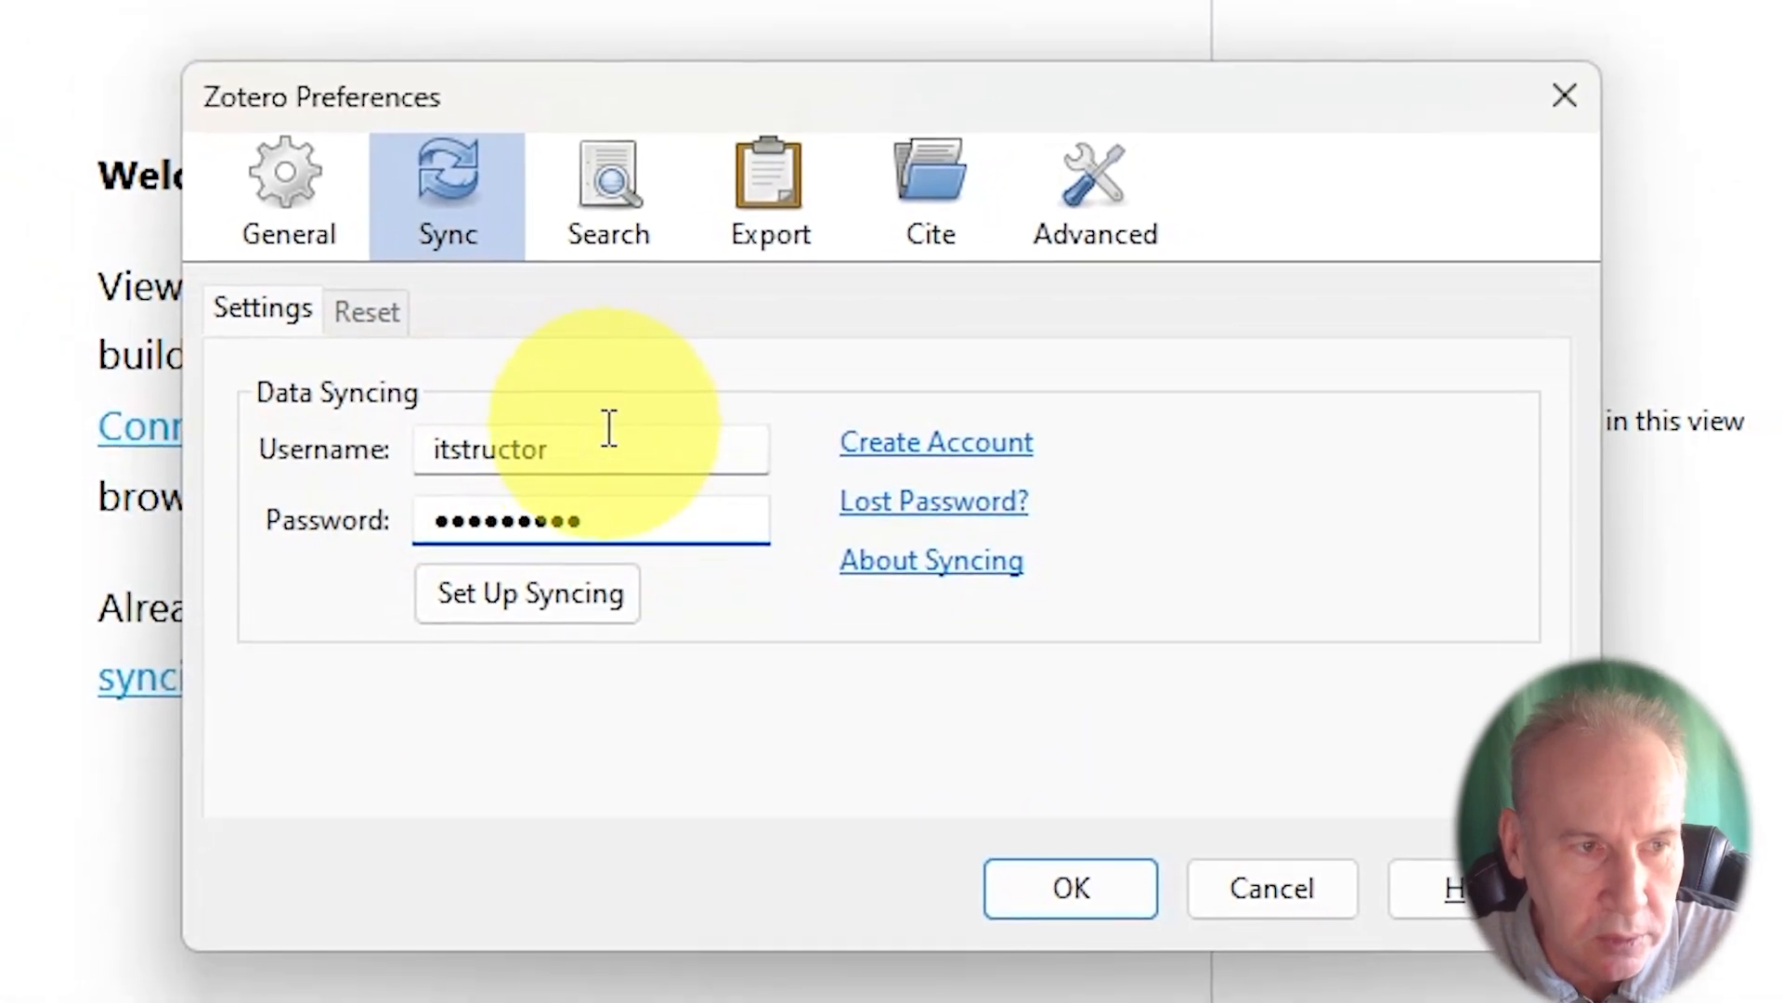
{"action": "left_click", "coordinate": [549, 602]}
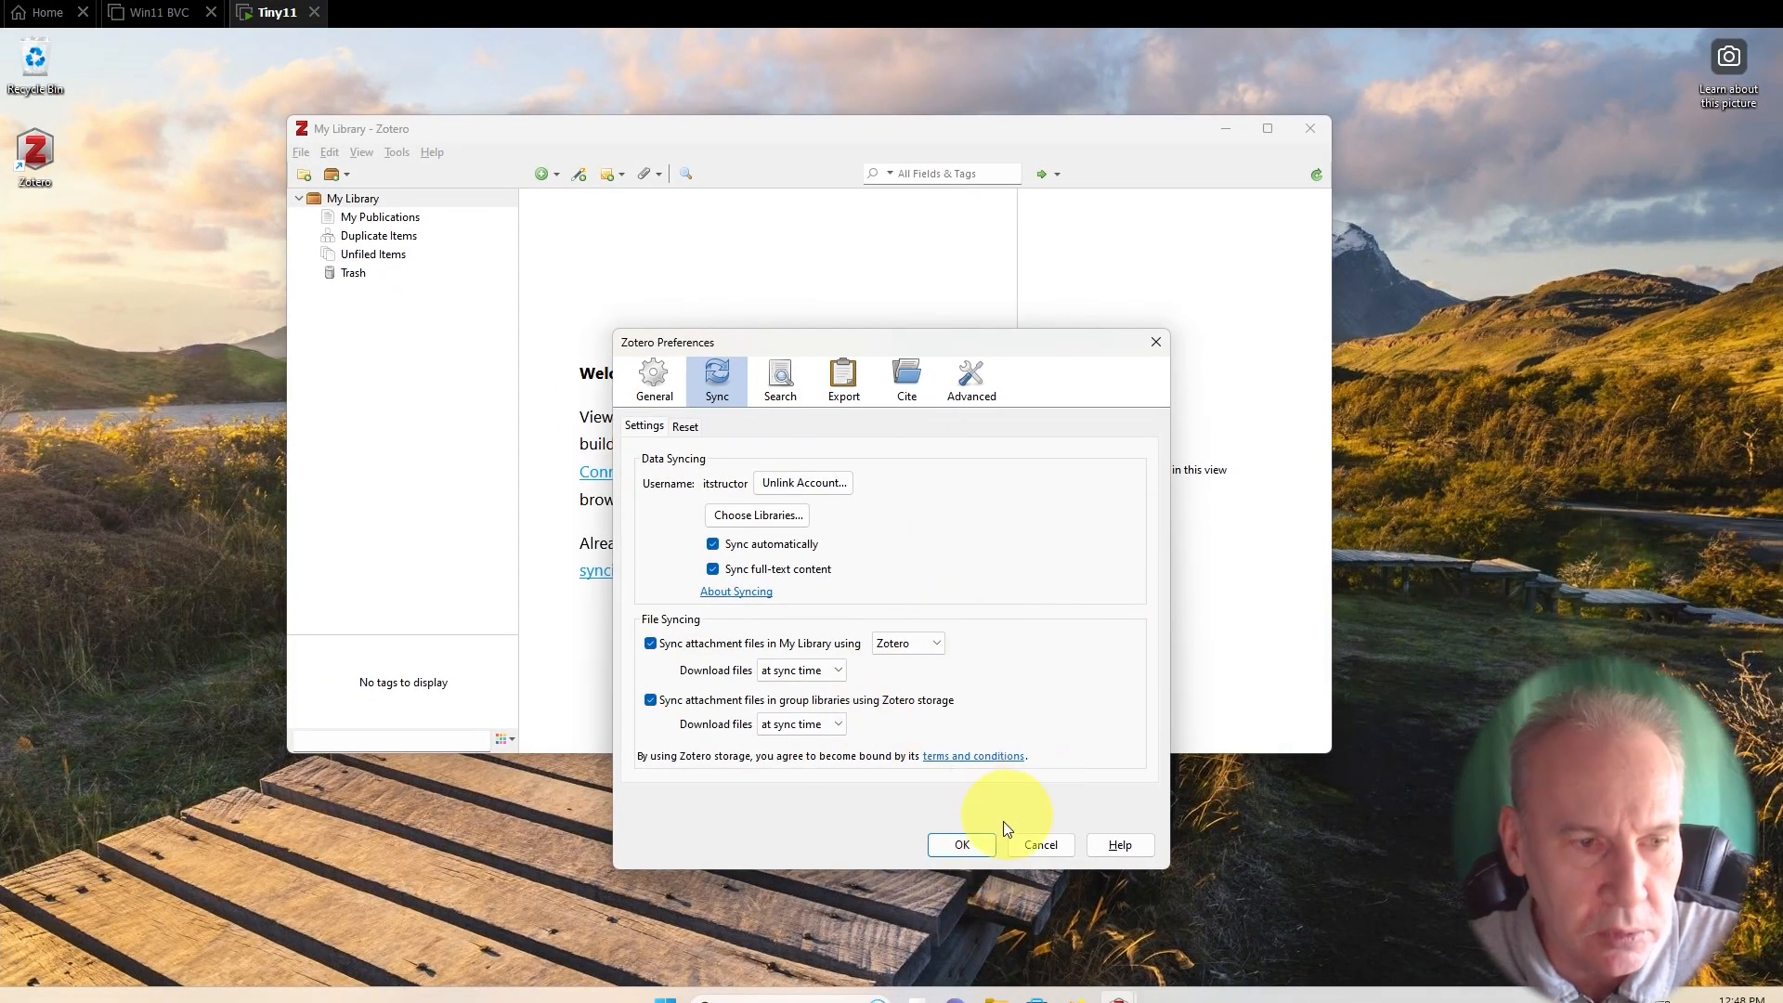
{"action": "left_click", "coordinate": [962, 844]}
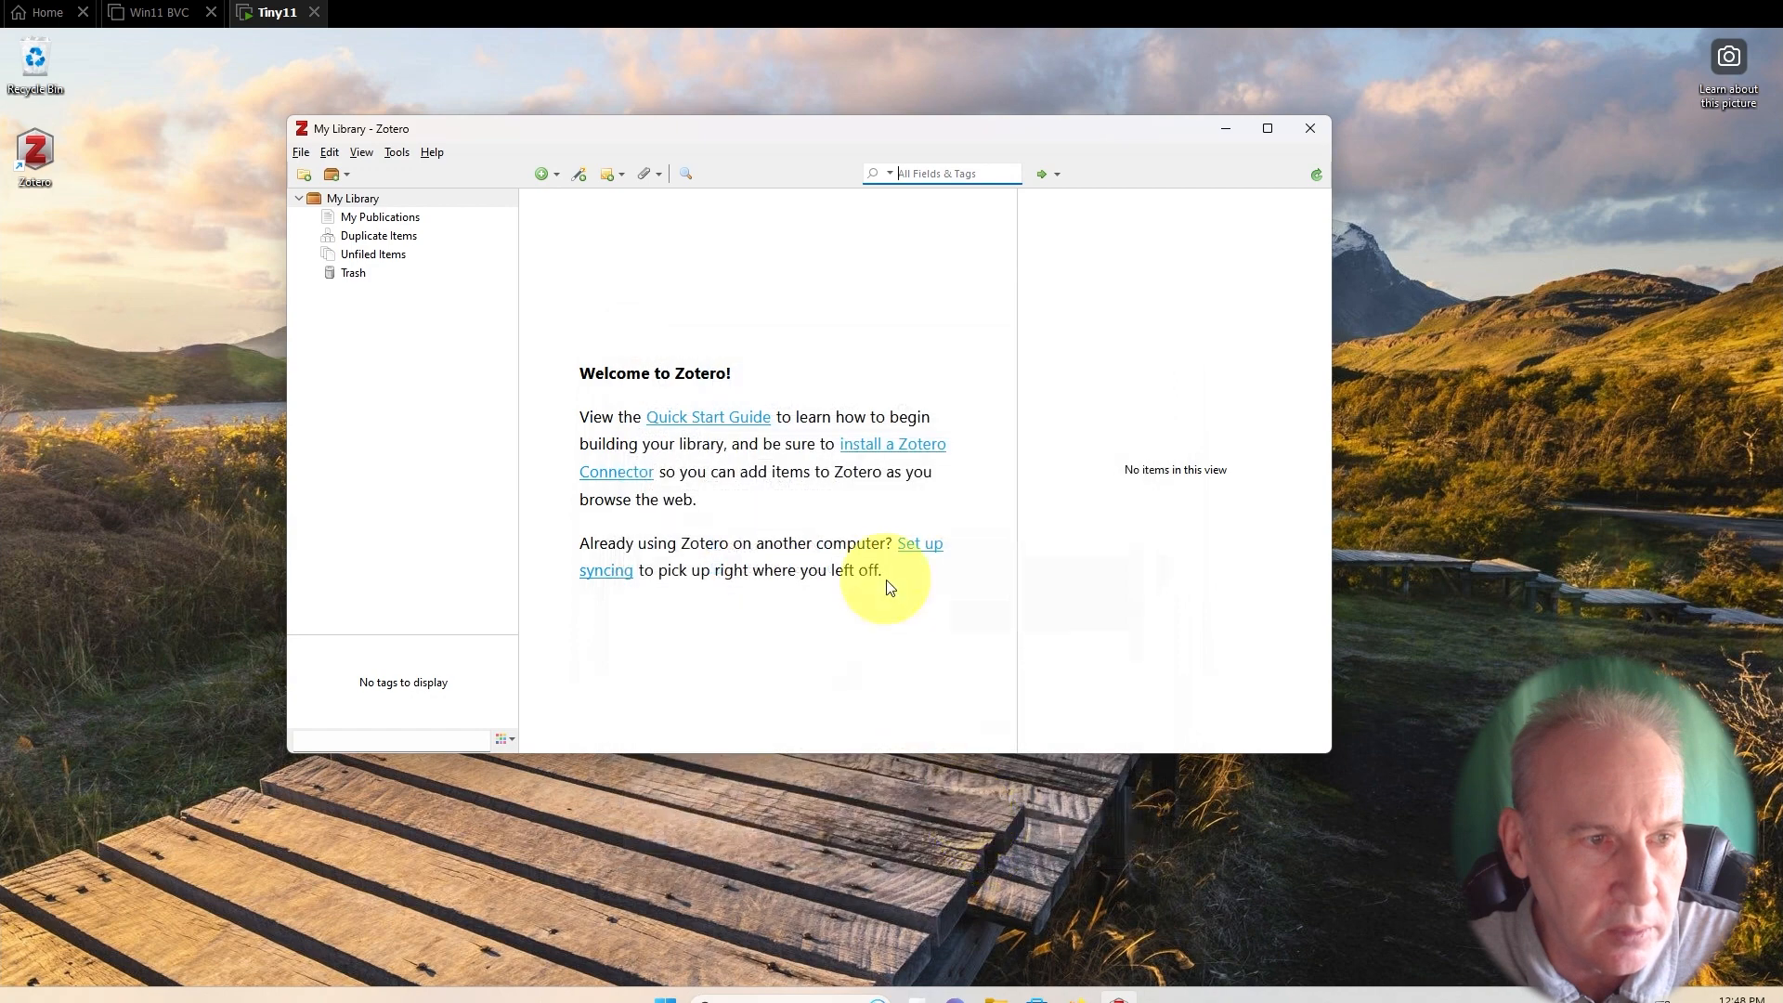
- Review the linked account and the data and file syncing options in the preferences, and close them
{"action": "left_click", "coordinate": [323, 156]}
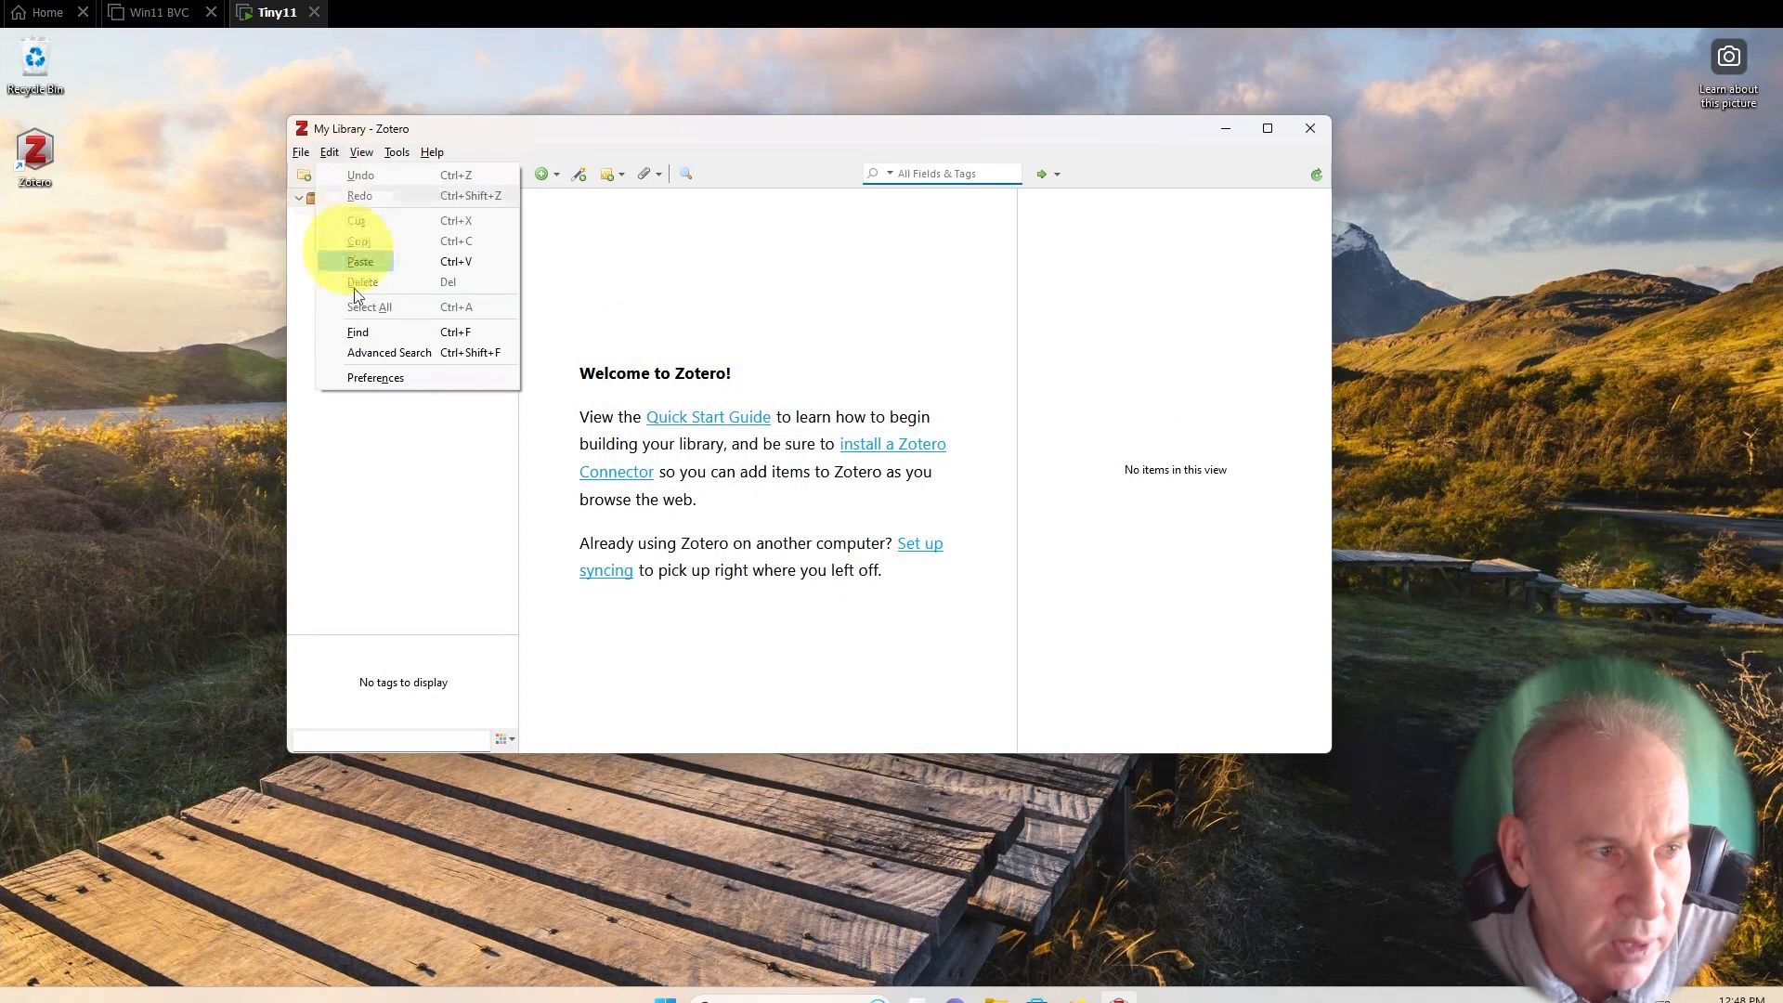
{"action": "left_click", "coordinate": [371, 376]}
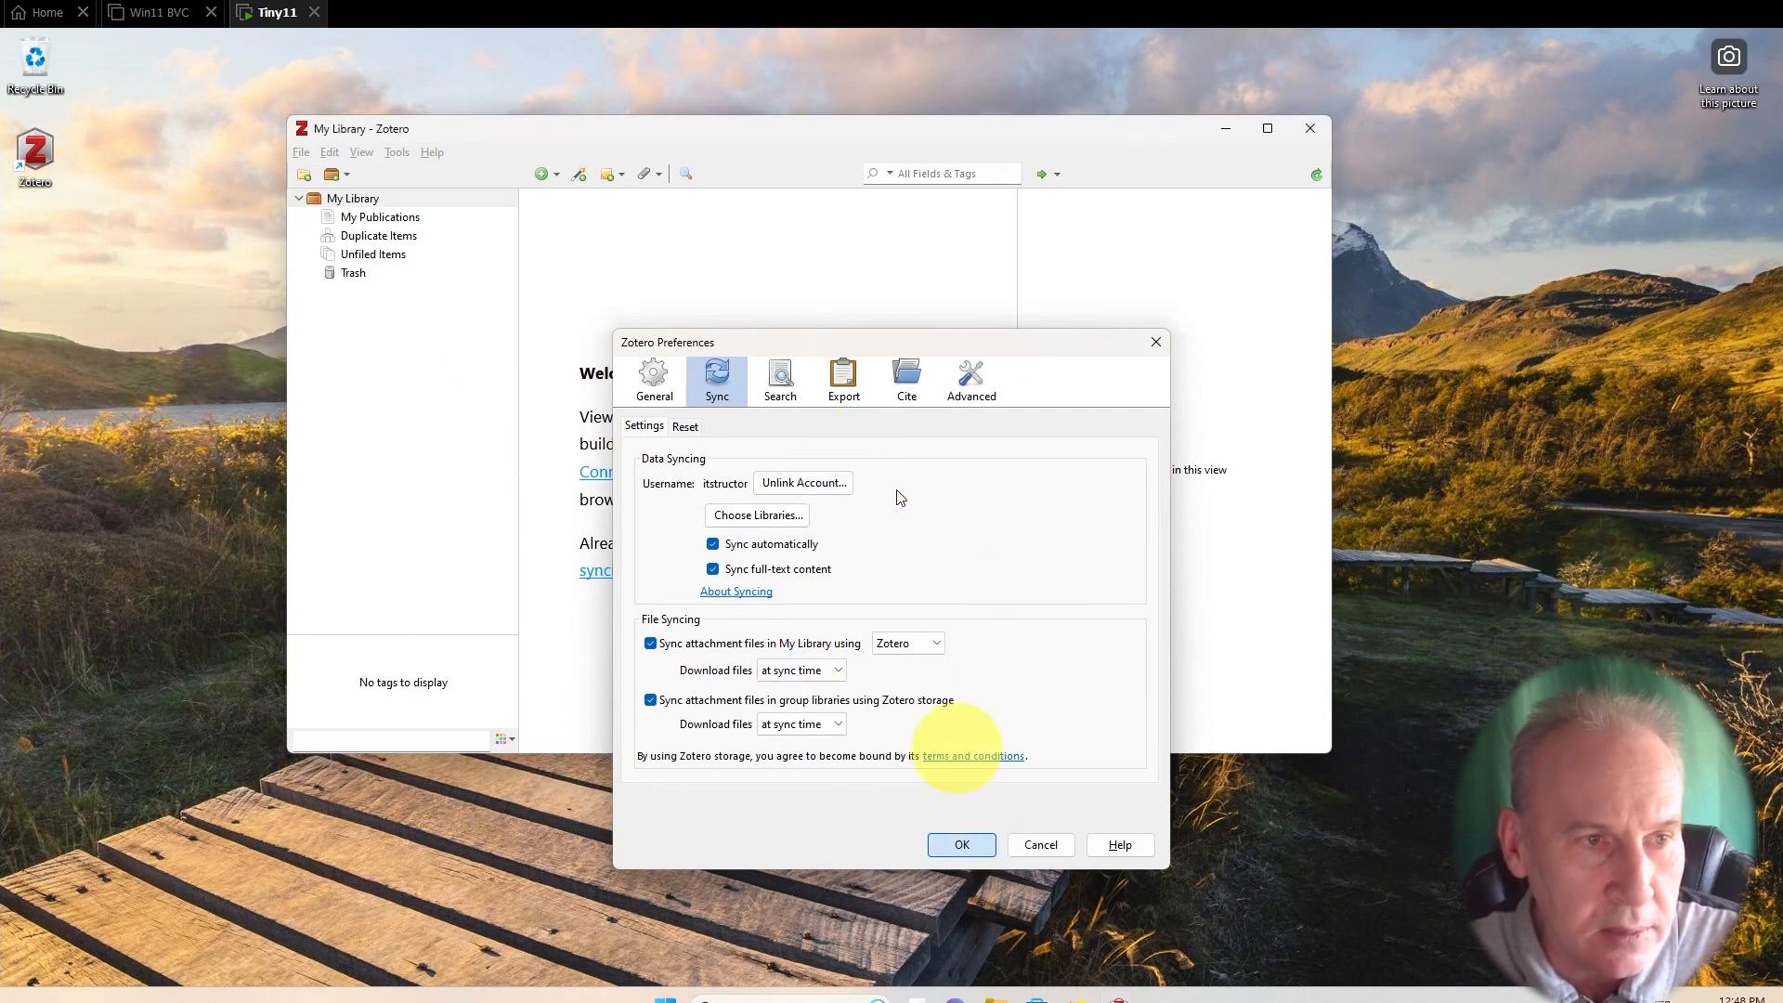
{"action": "left_click", "coordinate": [987, 848]}
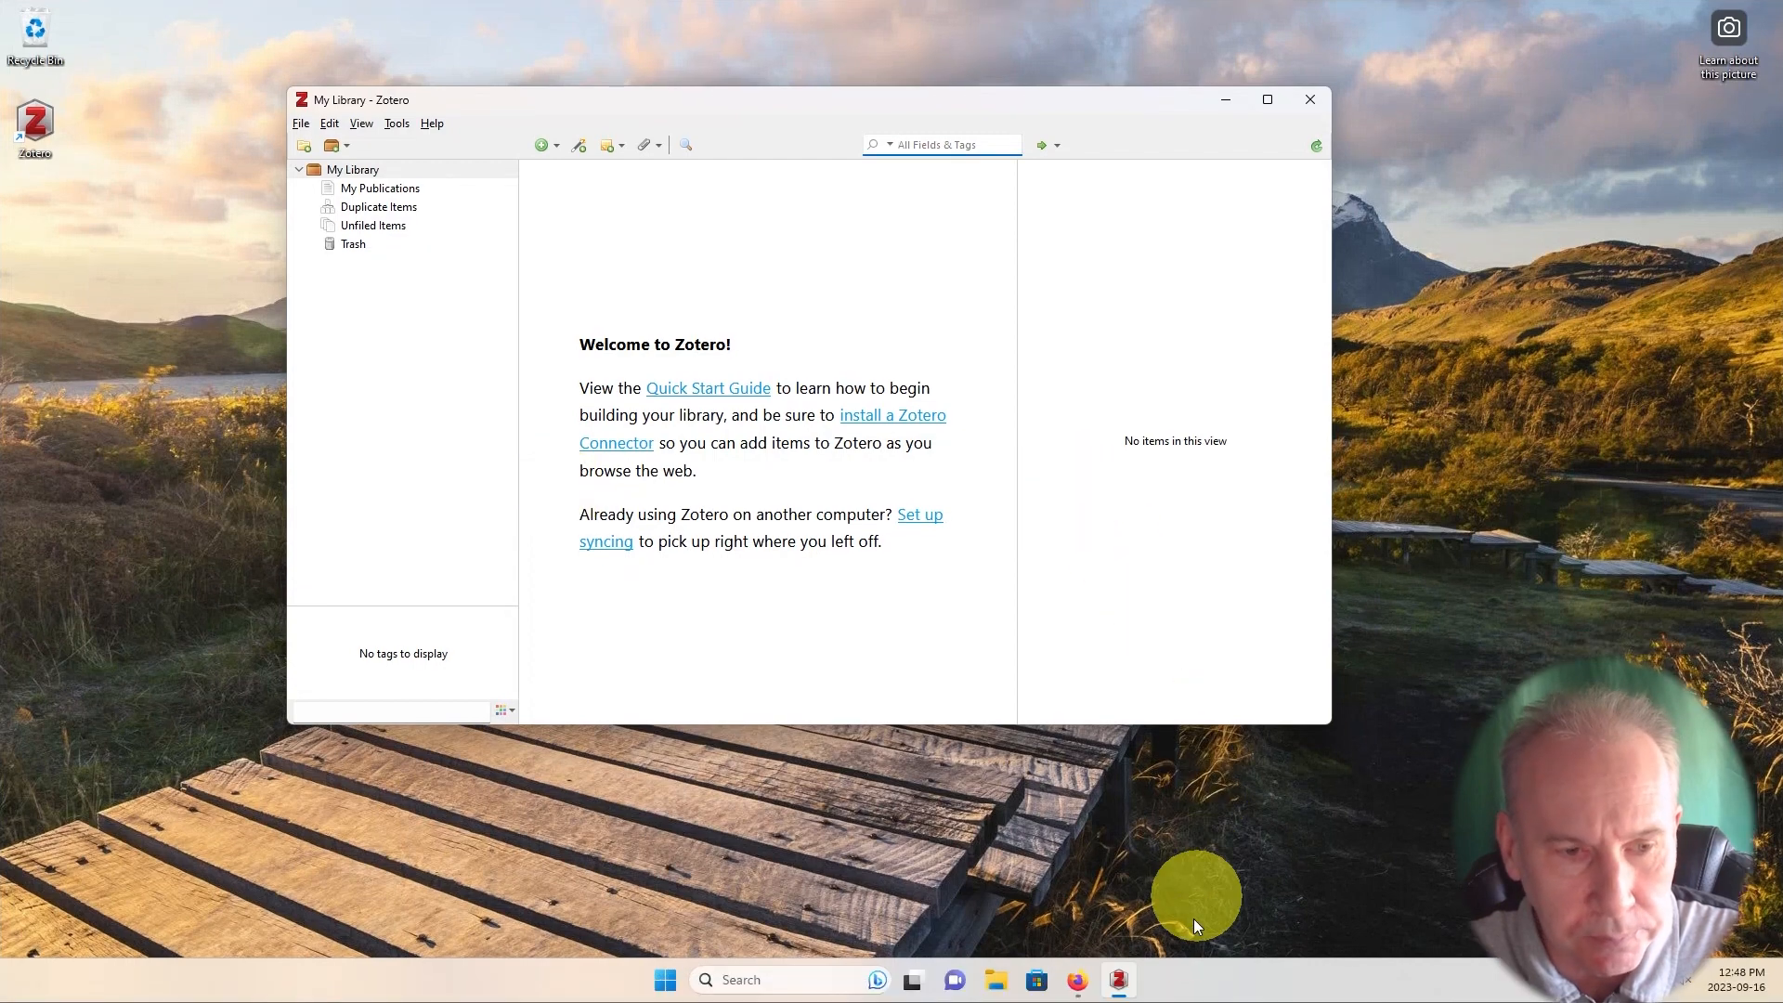
- Minimize Zotero, switch to Firefox and install the Zotero Connector, granting the requested permissions without allowing private windows
{"action": "left_click", "coordinate": [1120, 978]}
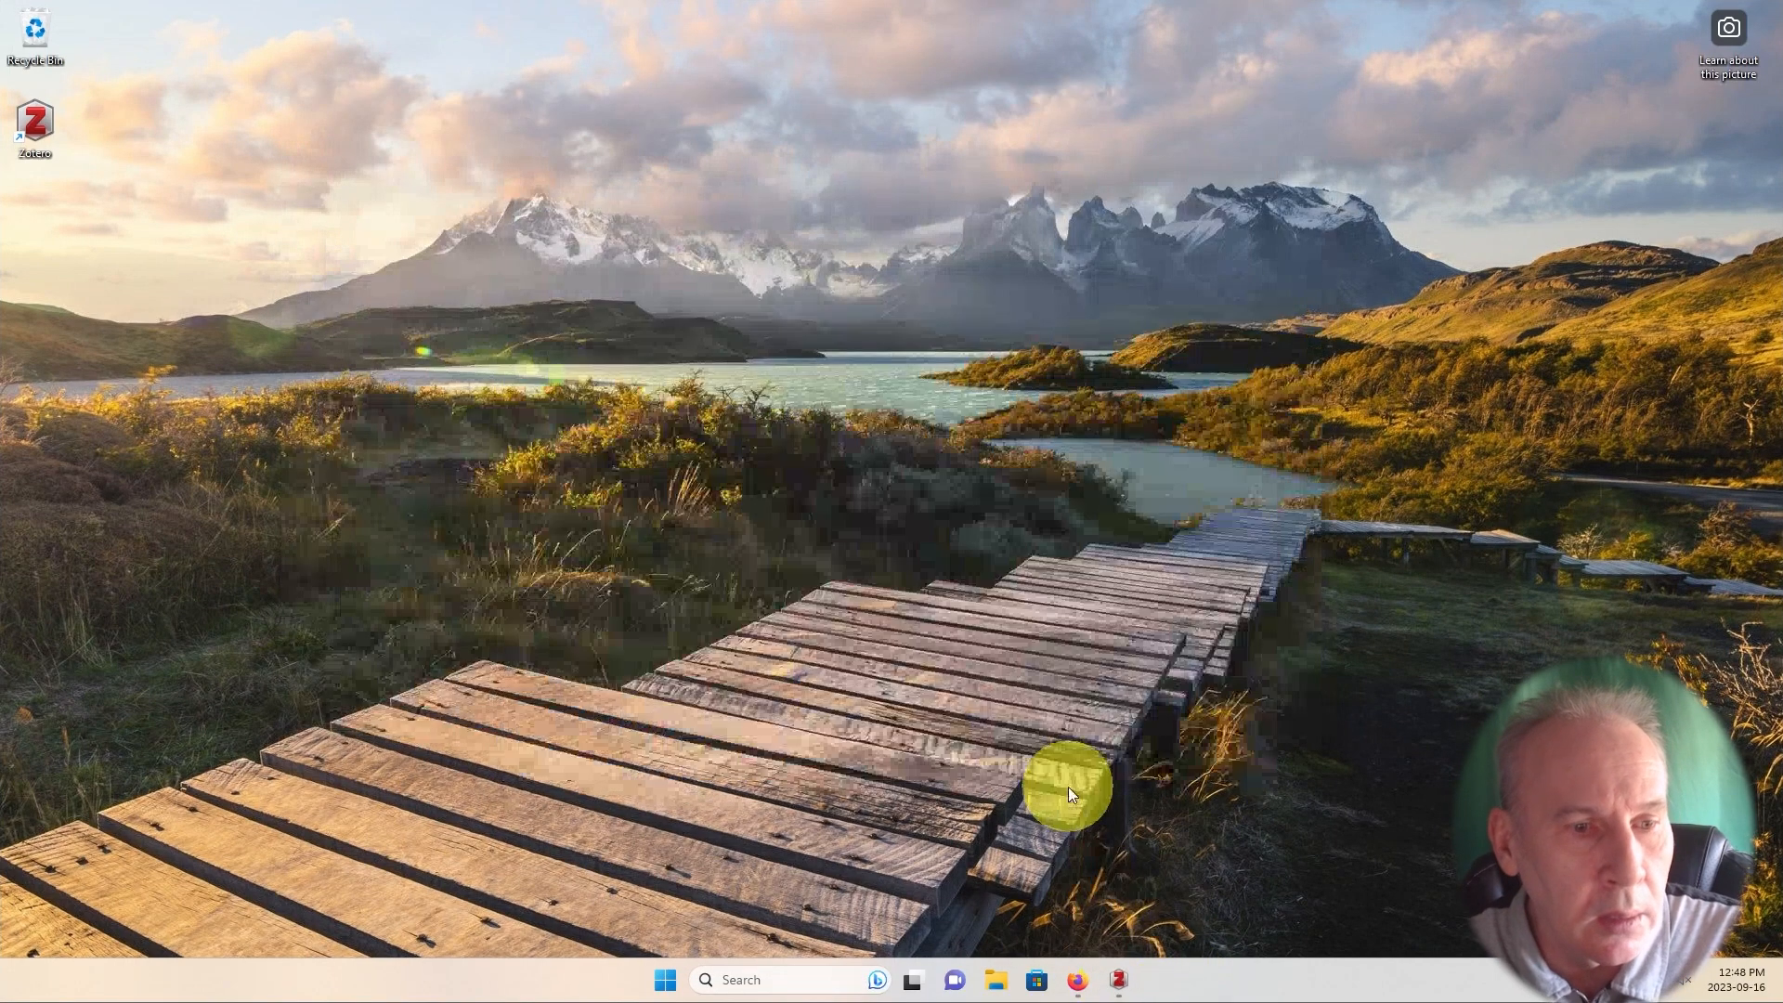
{"action": "left_click", "coordinate": [1080, 981]}
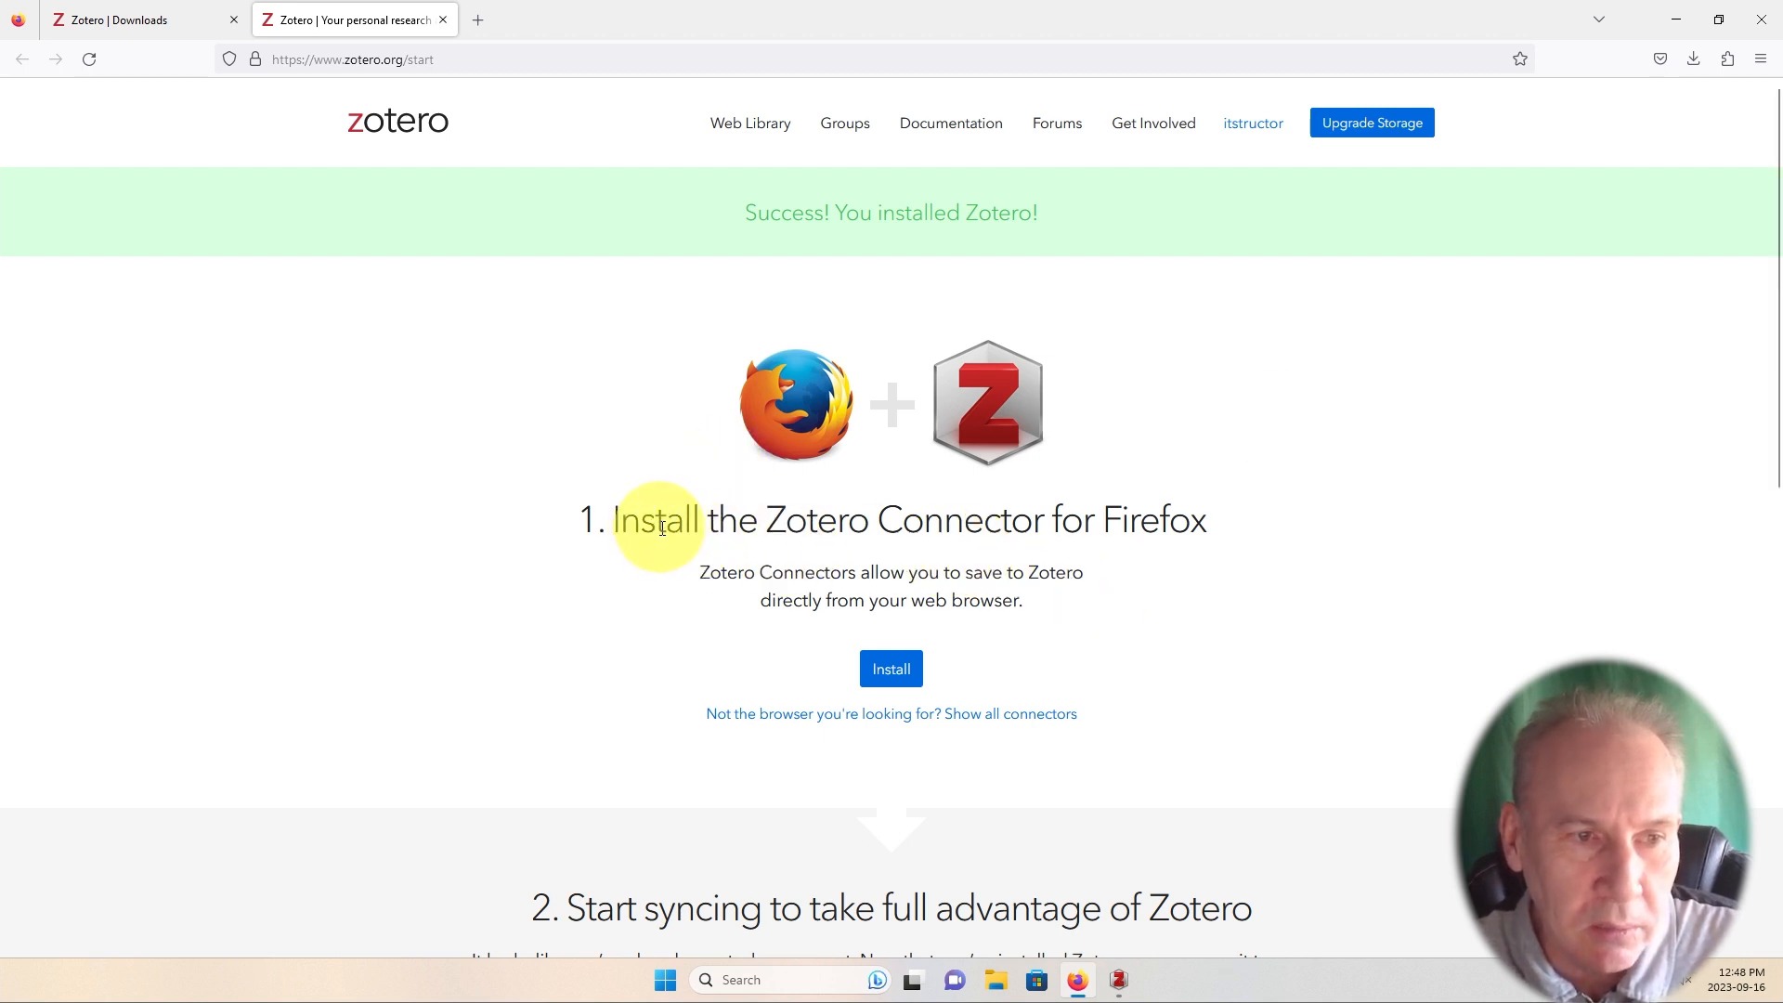
{"action": "left_click", "coordinate": [905, 669]}
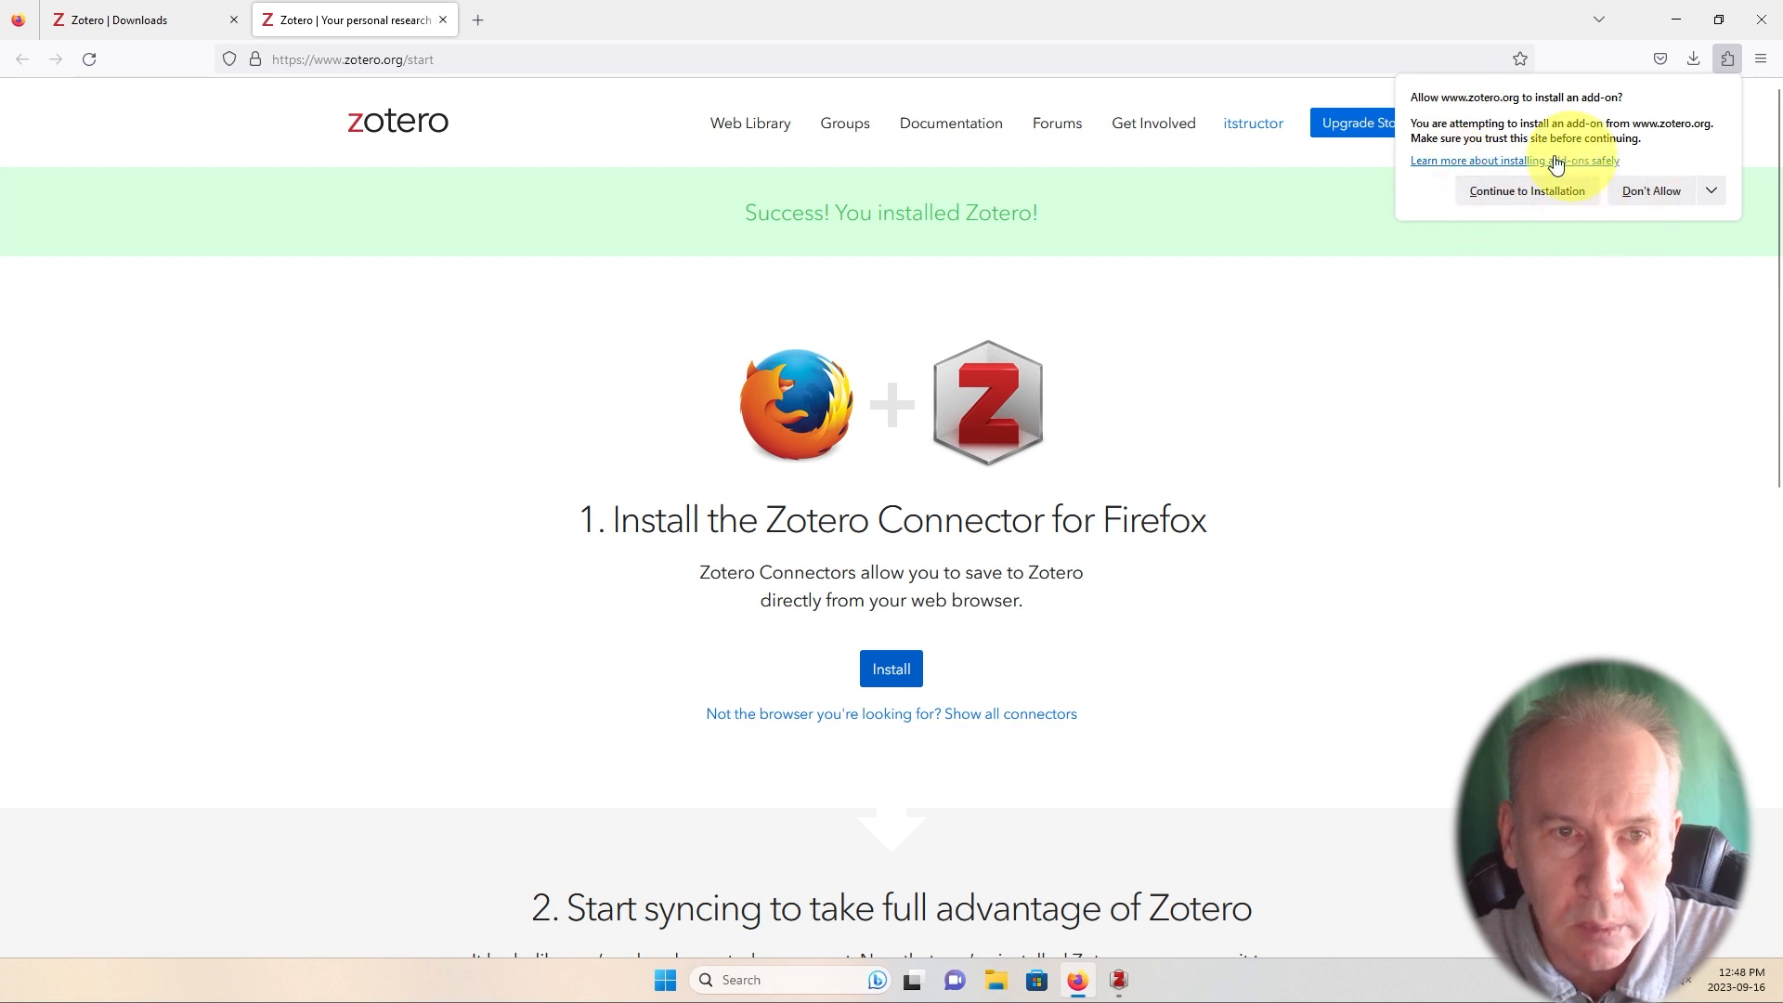
{"action": "left_click", "coordinate": [1508, 189]}
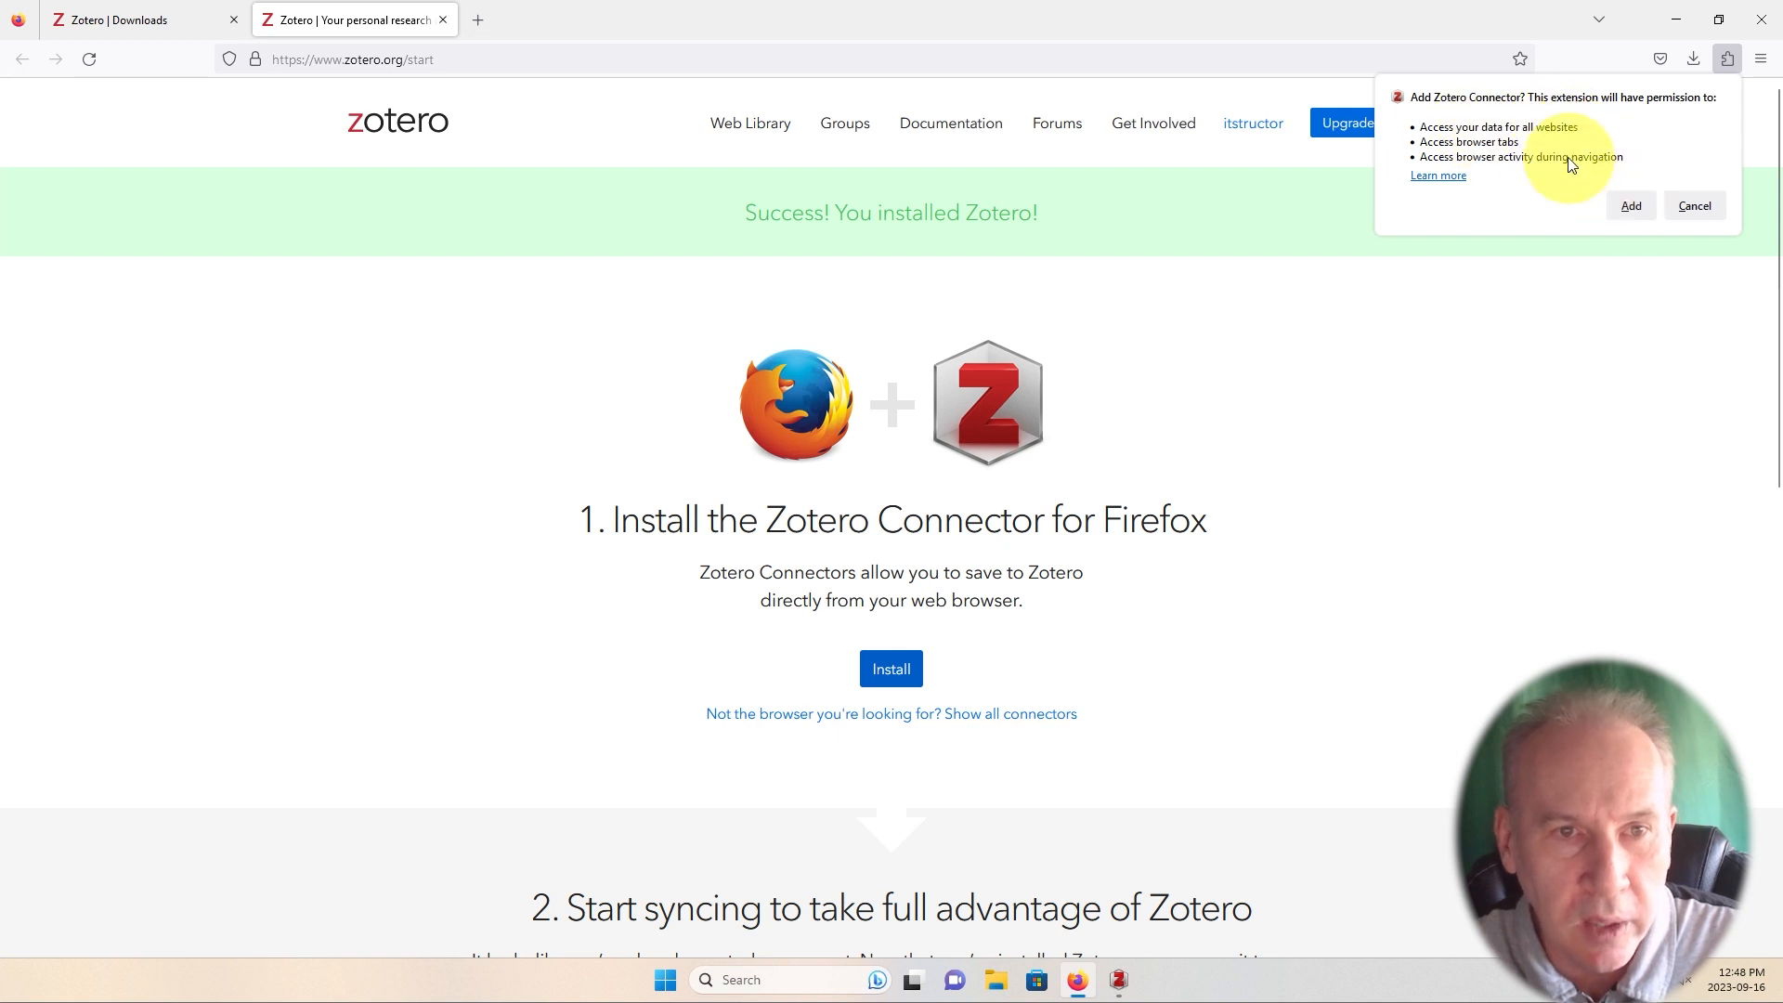
{"action": "left_click", "coordinate": [1638, 207]}
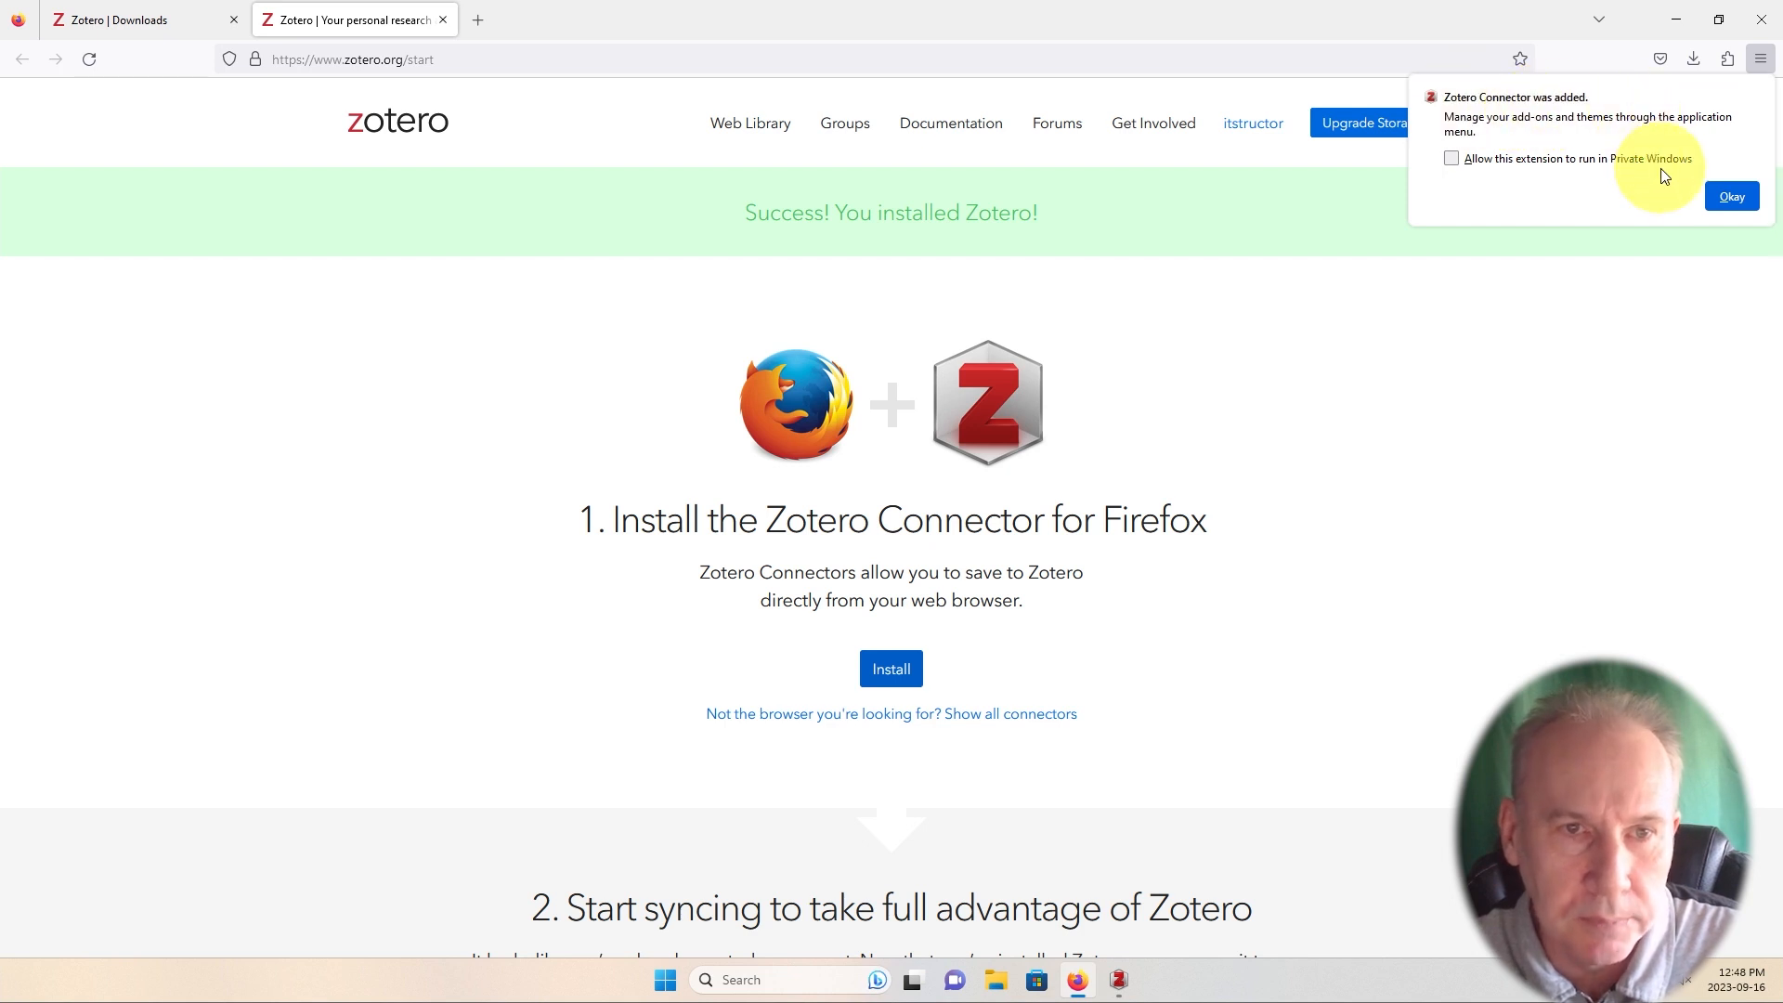
{"action": "left_click", "coordinate": [1725, 197]}
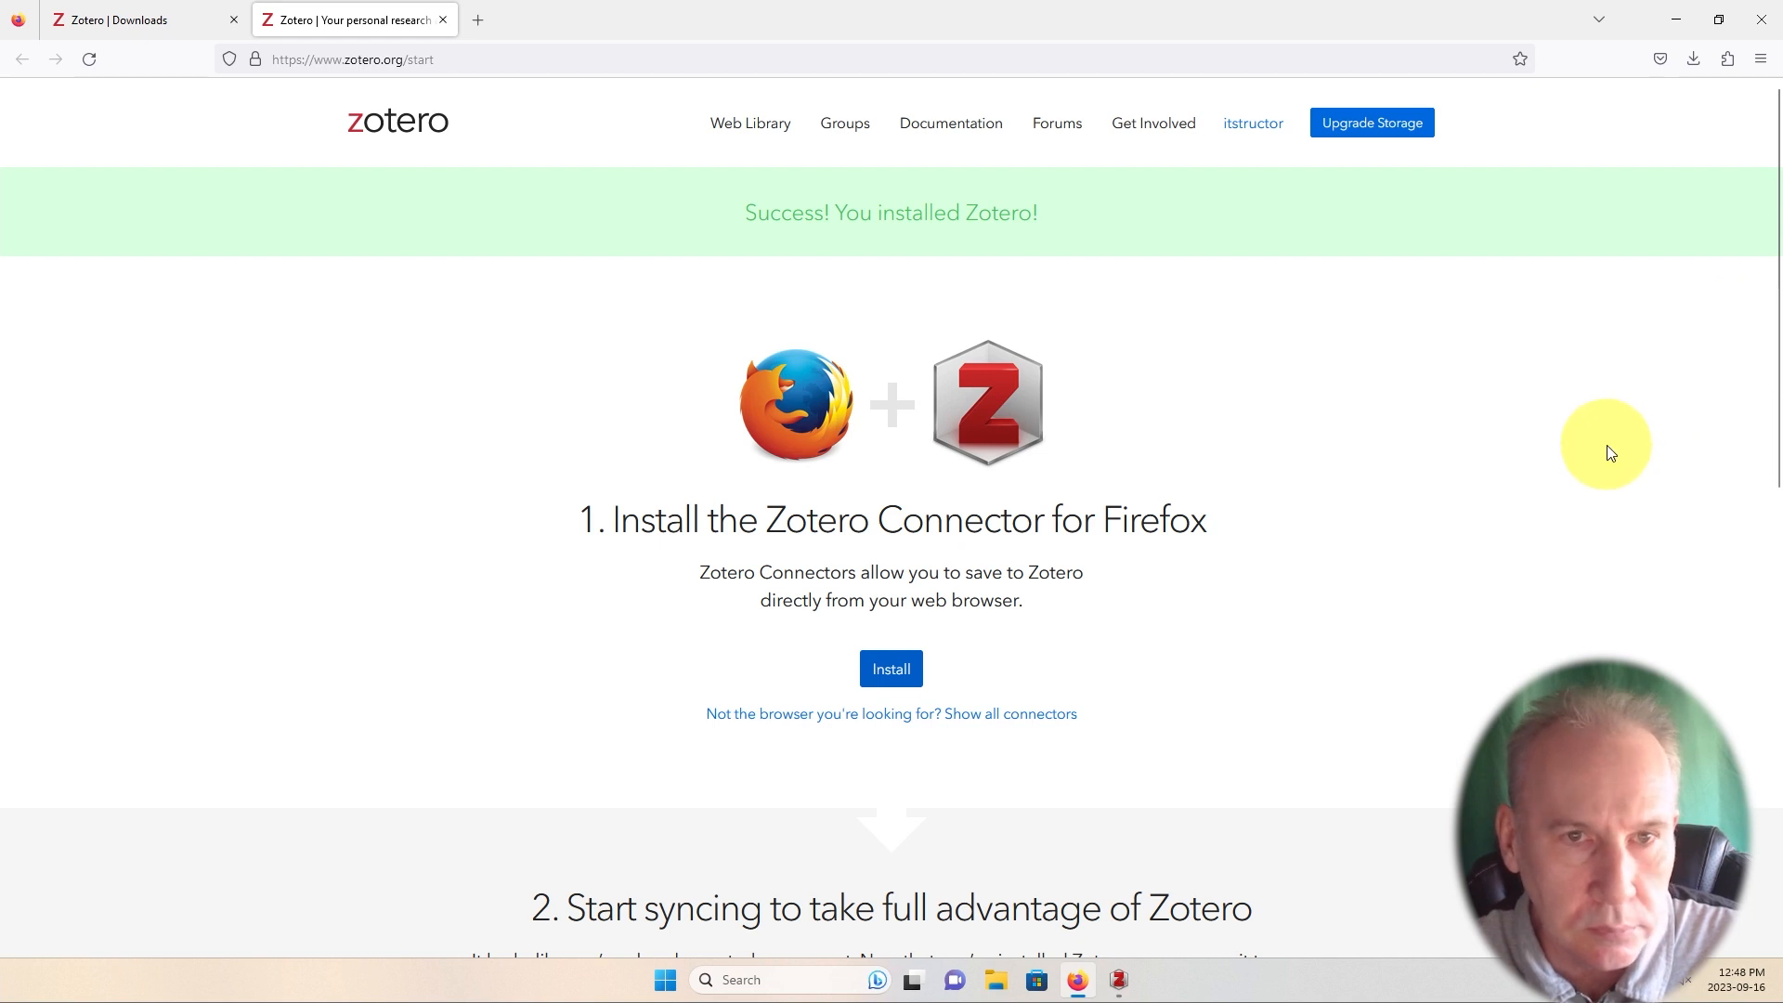
- Pin the Zotero Connector extension to the Firefox toolbar, run it once and dismiss its introduction message
{"action": "left_click", "coordinate": [1727, 61]}
{"action": "left_click", "coordinate": [1718, 146]}
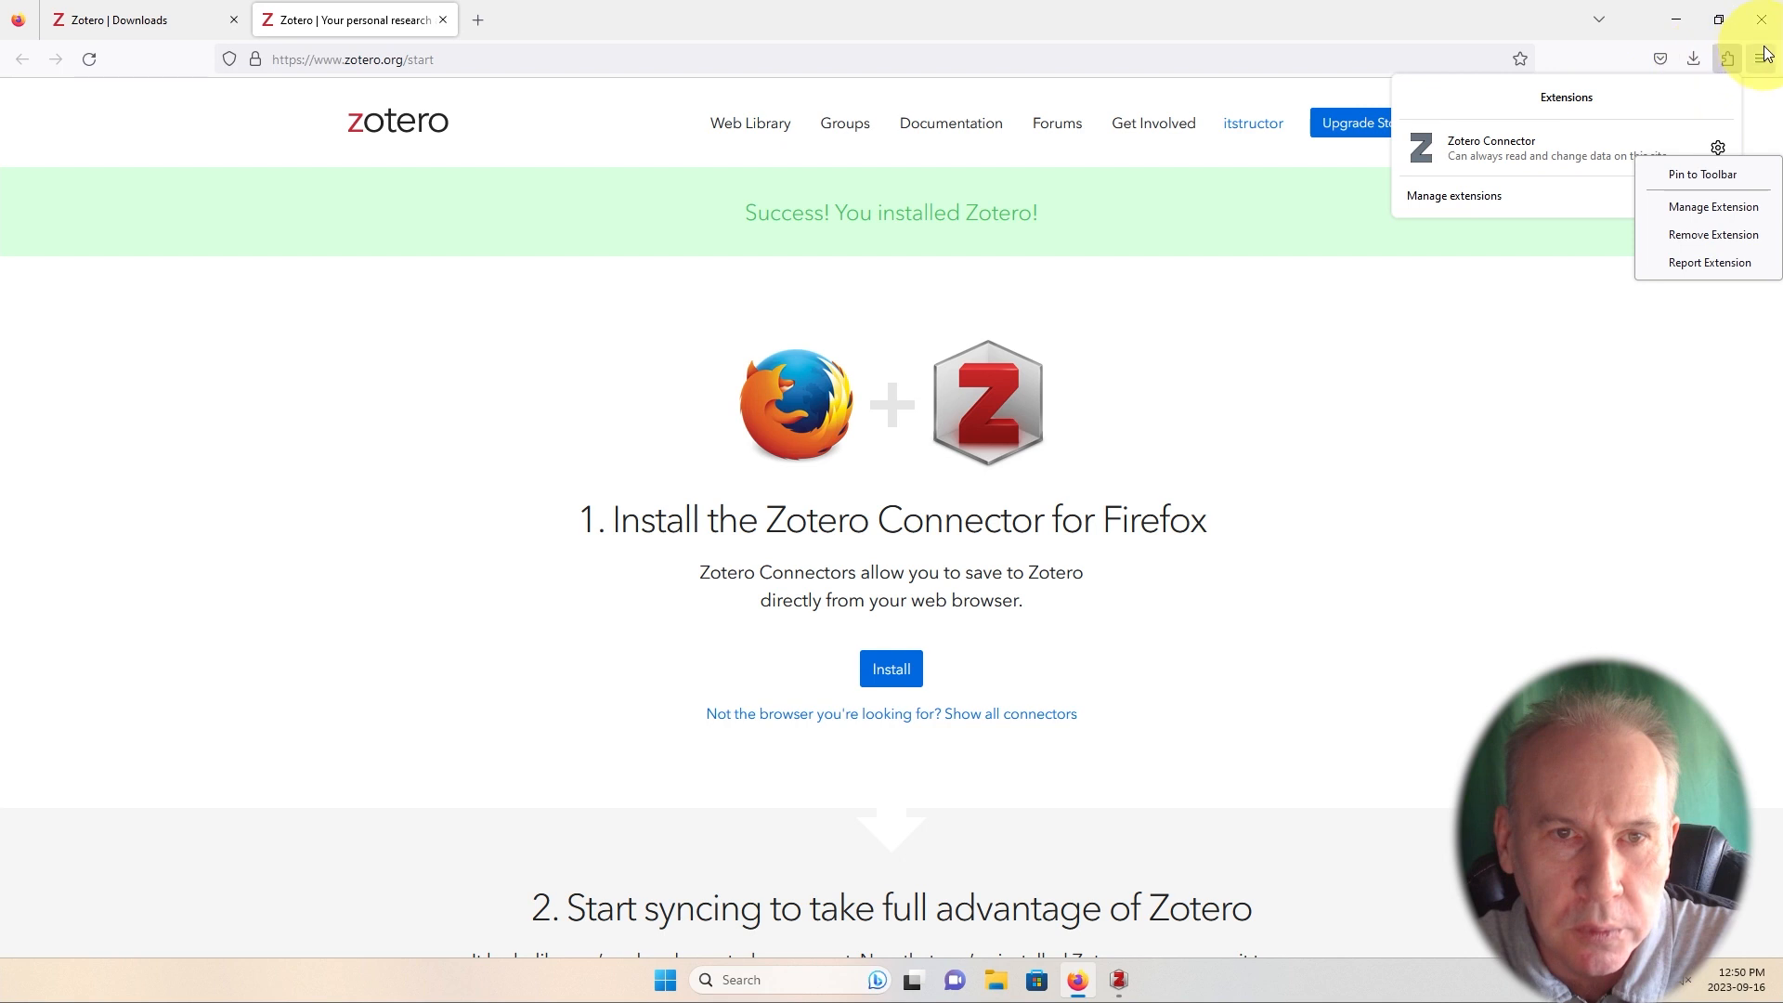
{"action": "left_click", "coordinate": [1727, 59]}
{"action": "left_click", "coordinate": [1725, 57]}
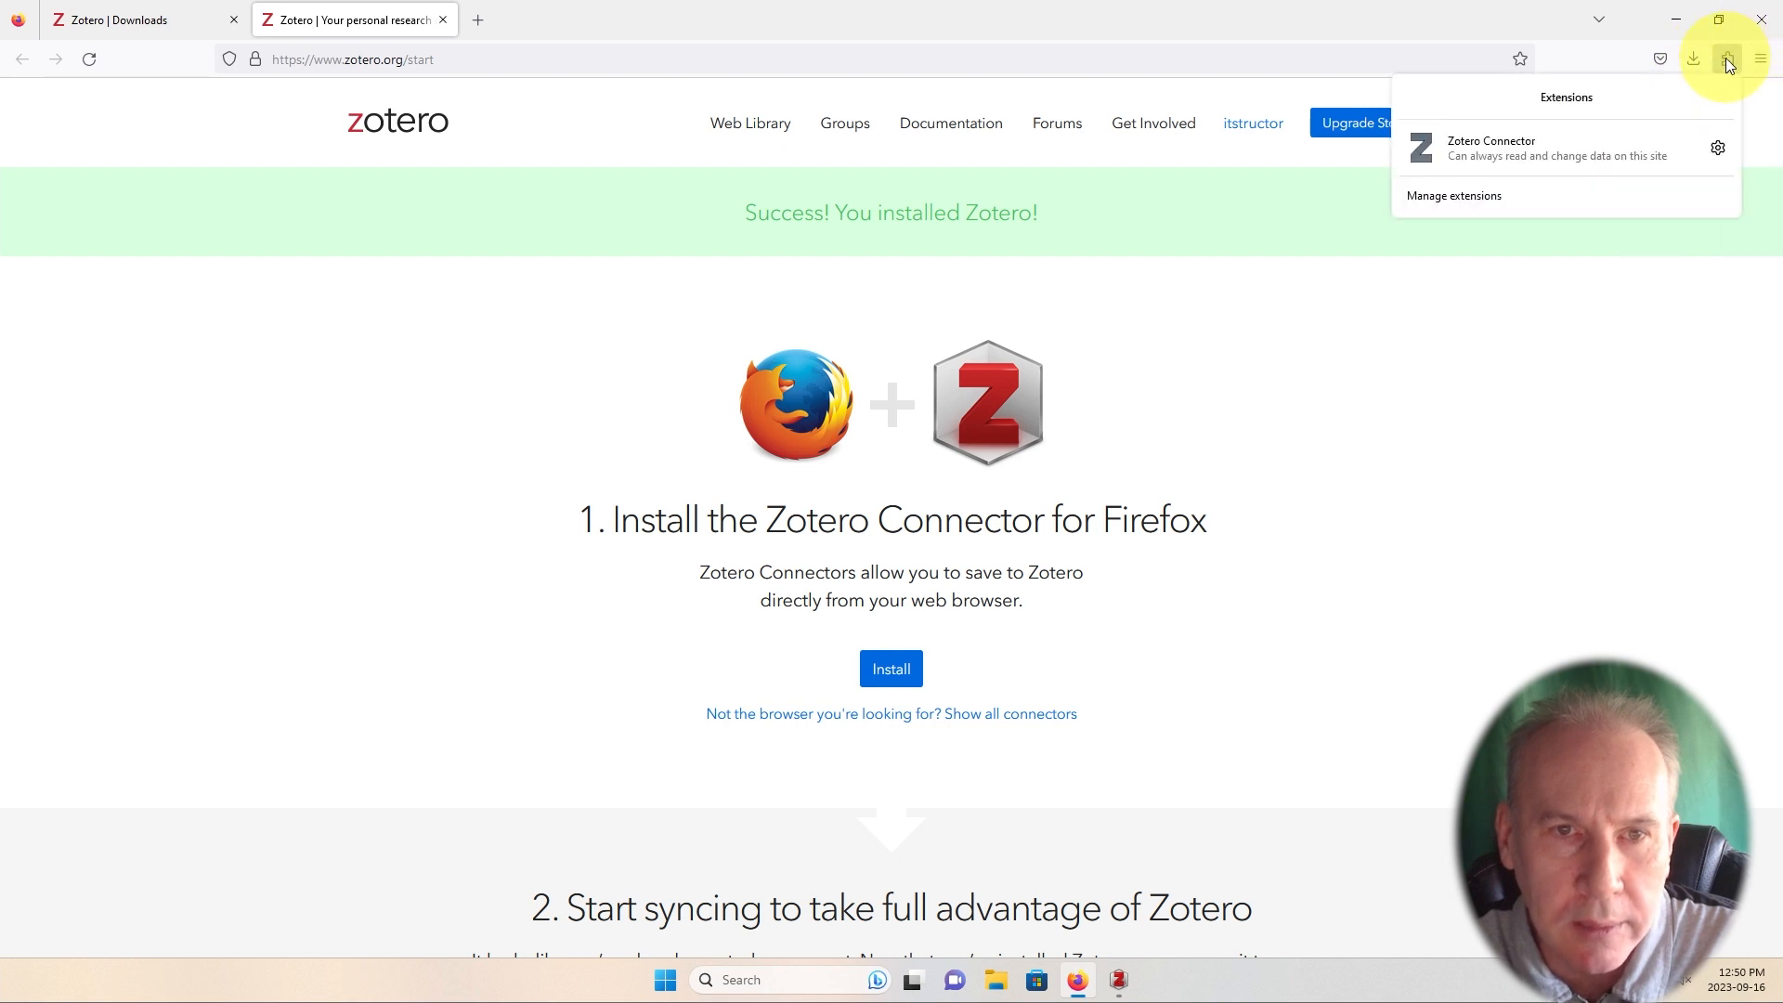
{"action": "right_click", "coordinate": [1523, 151]}
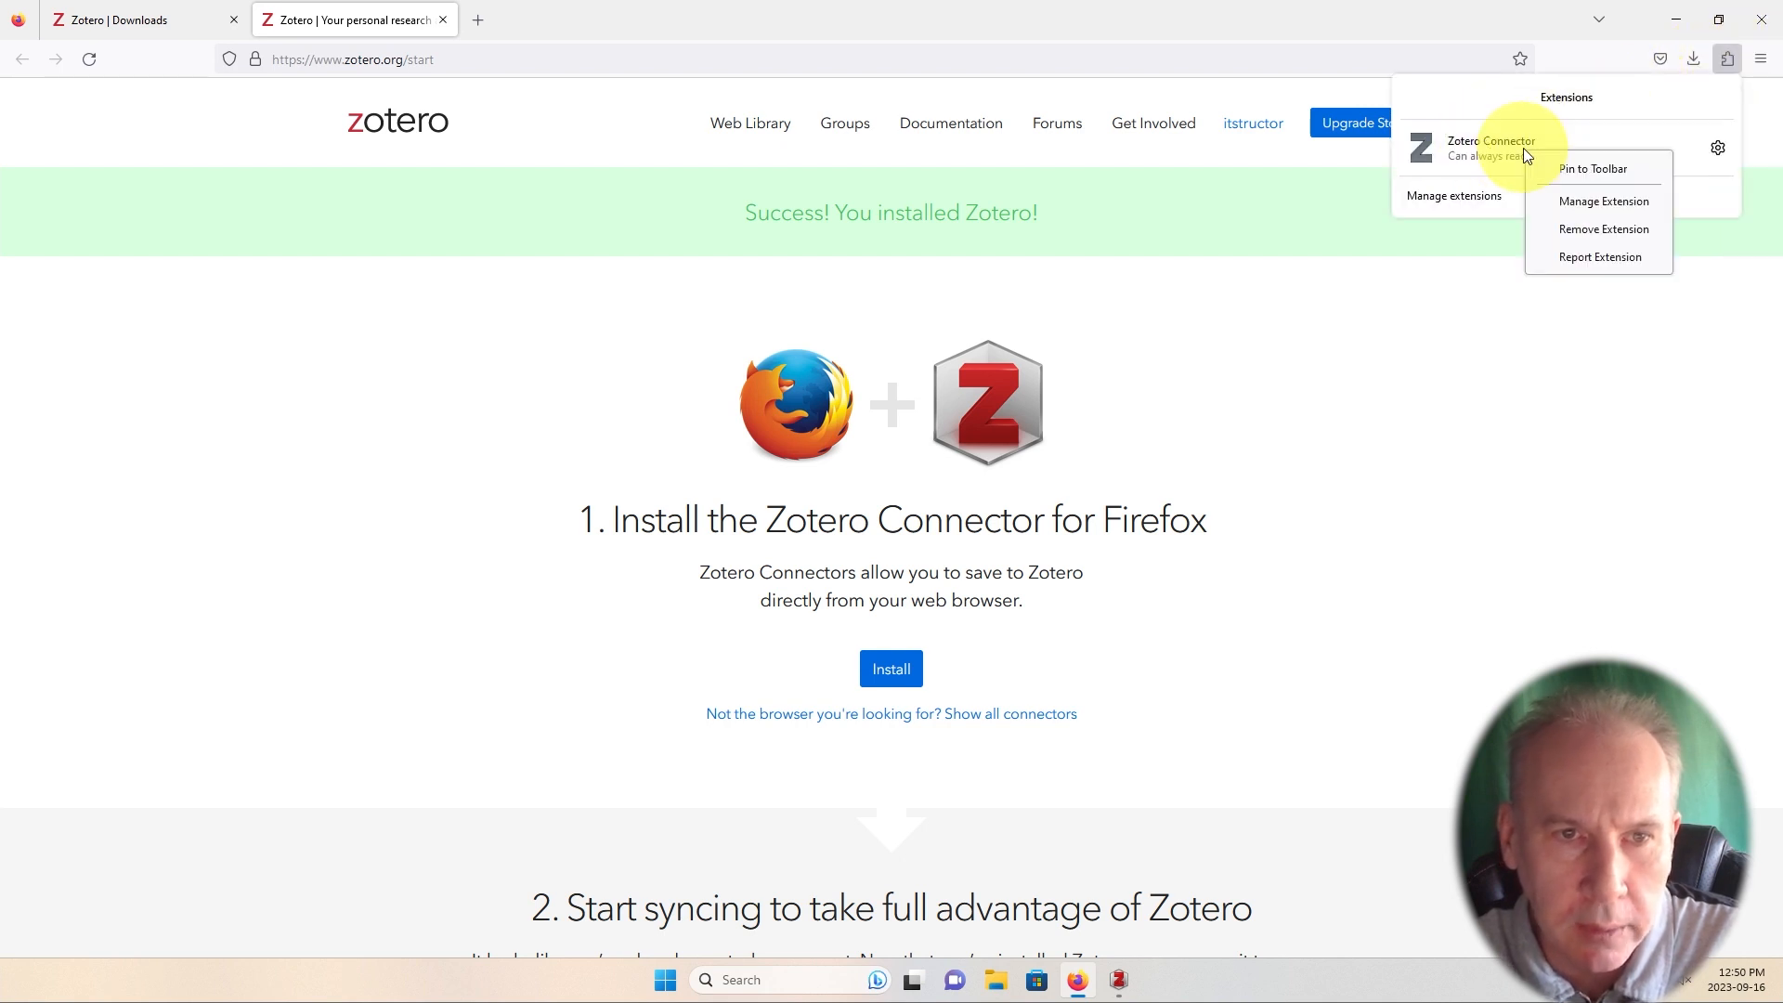
{"action": "left_click", "coordinate": [1587, 174]}
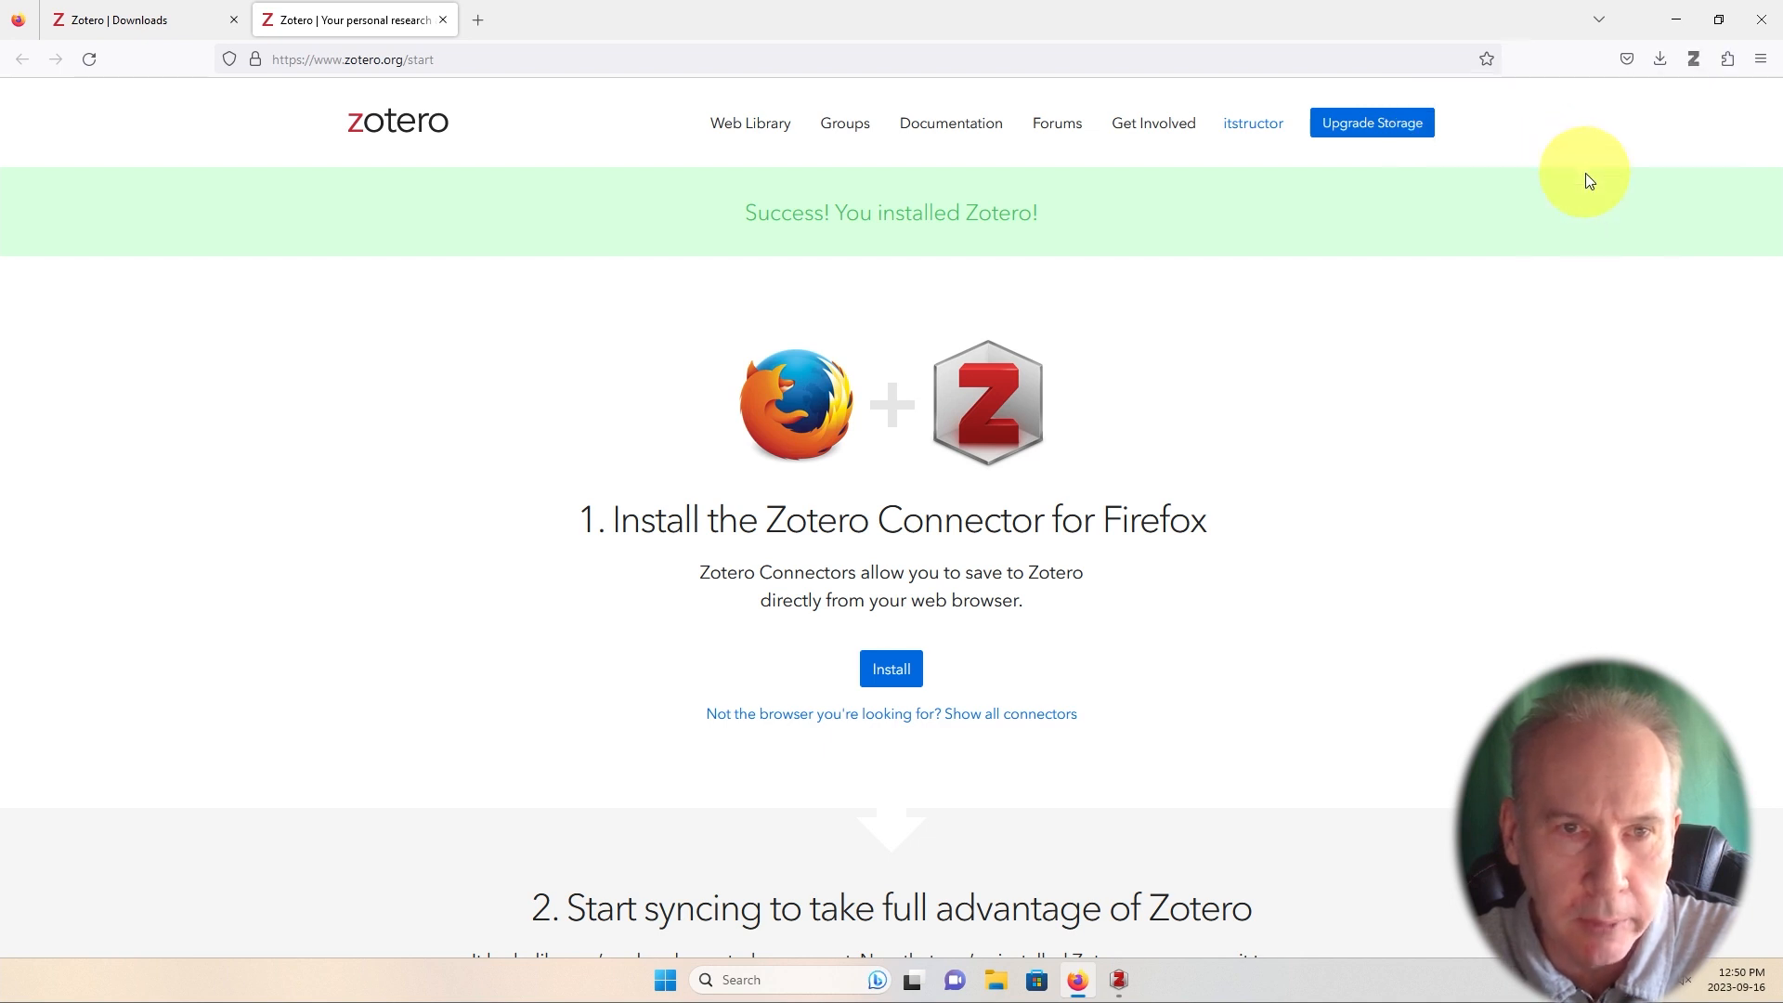
{"action": "left_click", "coordinate": [1692, 59]}
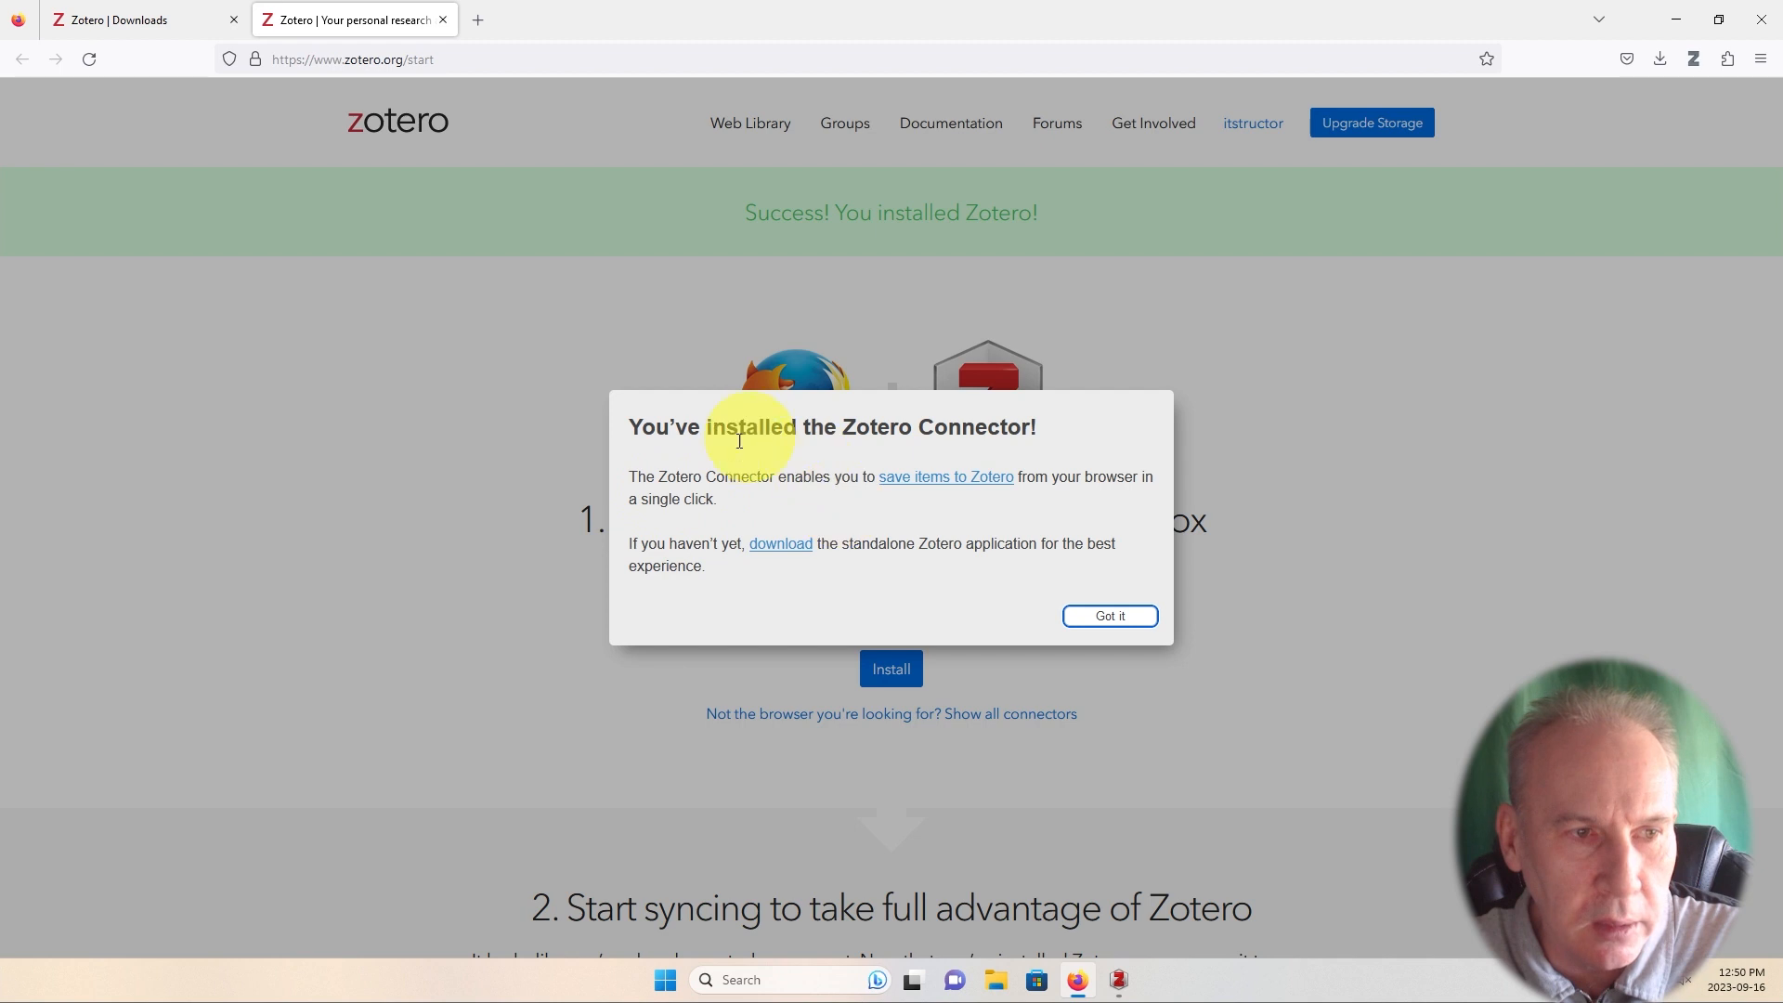
{"action": "left_click", "coordinate": [1235, 564]}
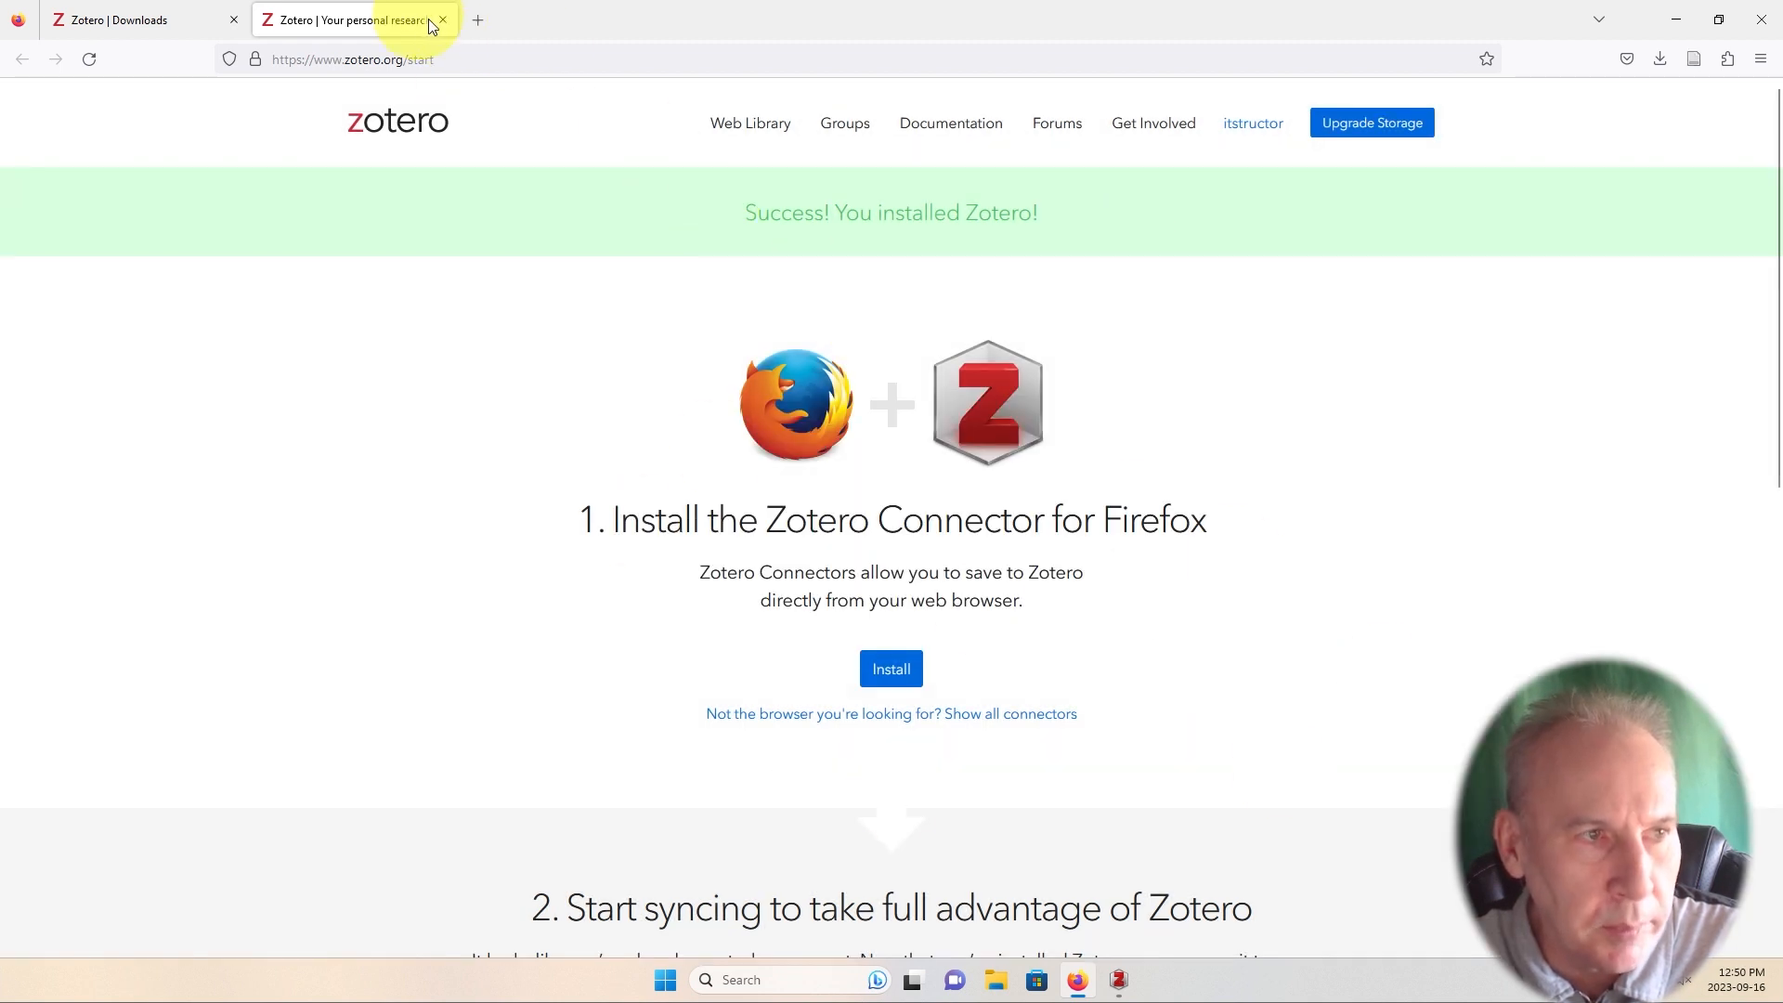
- Close the Zotero start page and minimize the browser to return to the desktop
{"action": "left_click", "coordinate": [442, 20]}
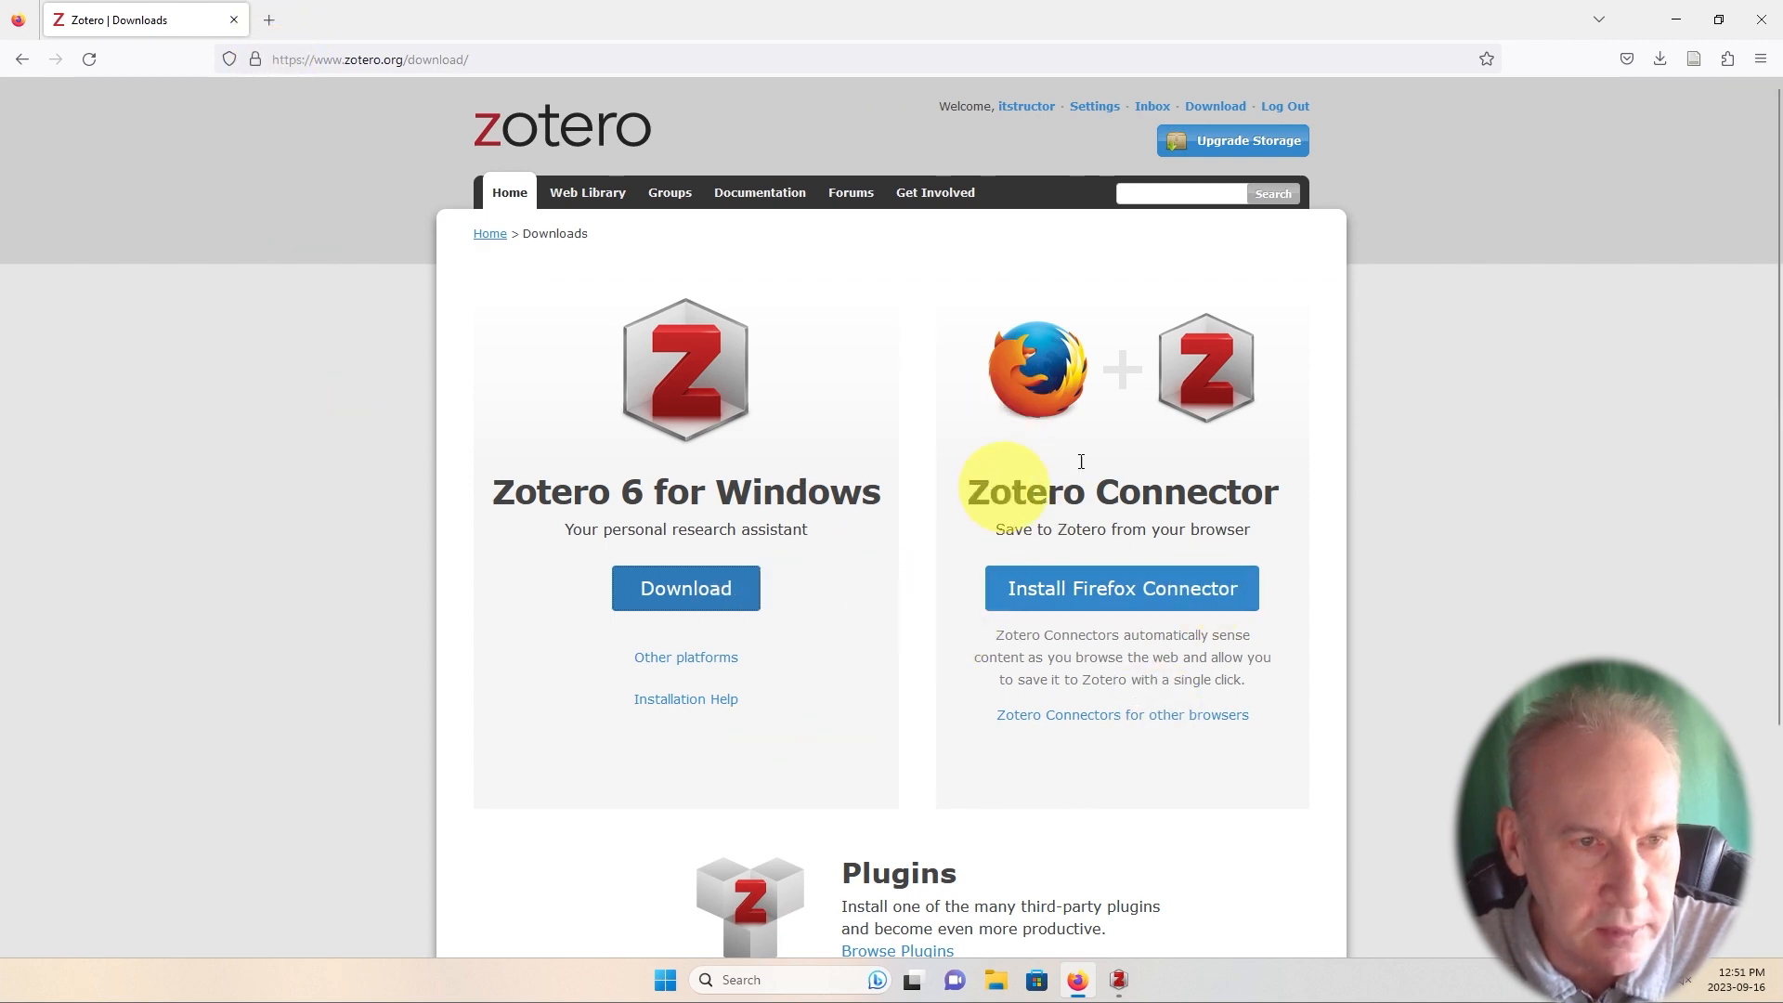
{"action": "left_click", "coordinate": [1672, 23]}
{"action": "left_click", "coordinate": [1199, 603]}
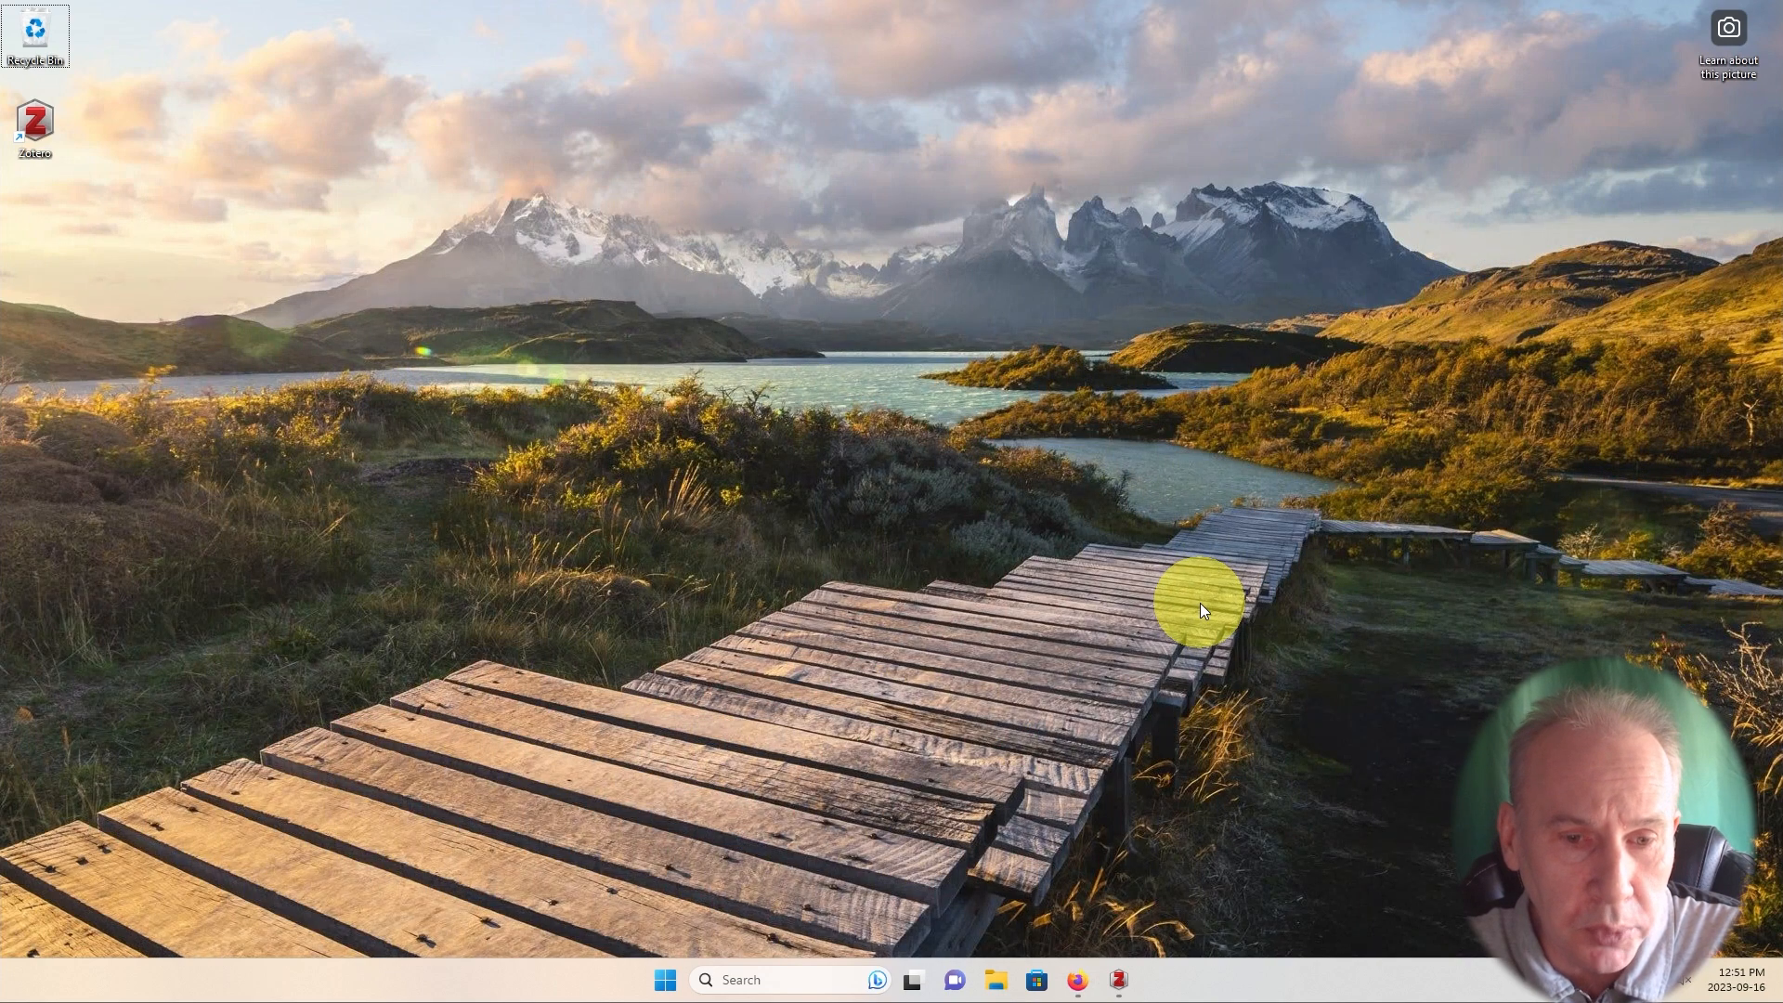
- Start Word, create a blank document and display the Zotero citation commands
{"action": "left_click", "coordinate": [665, 980]}
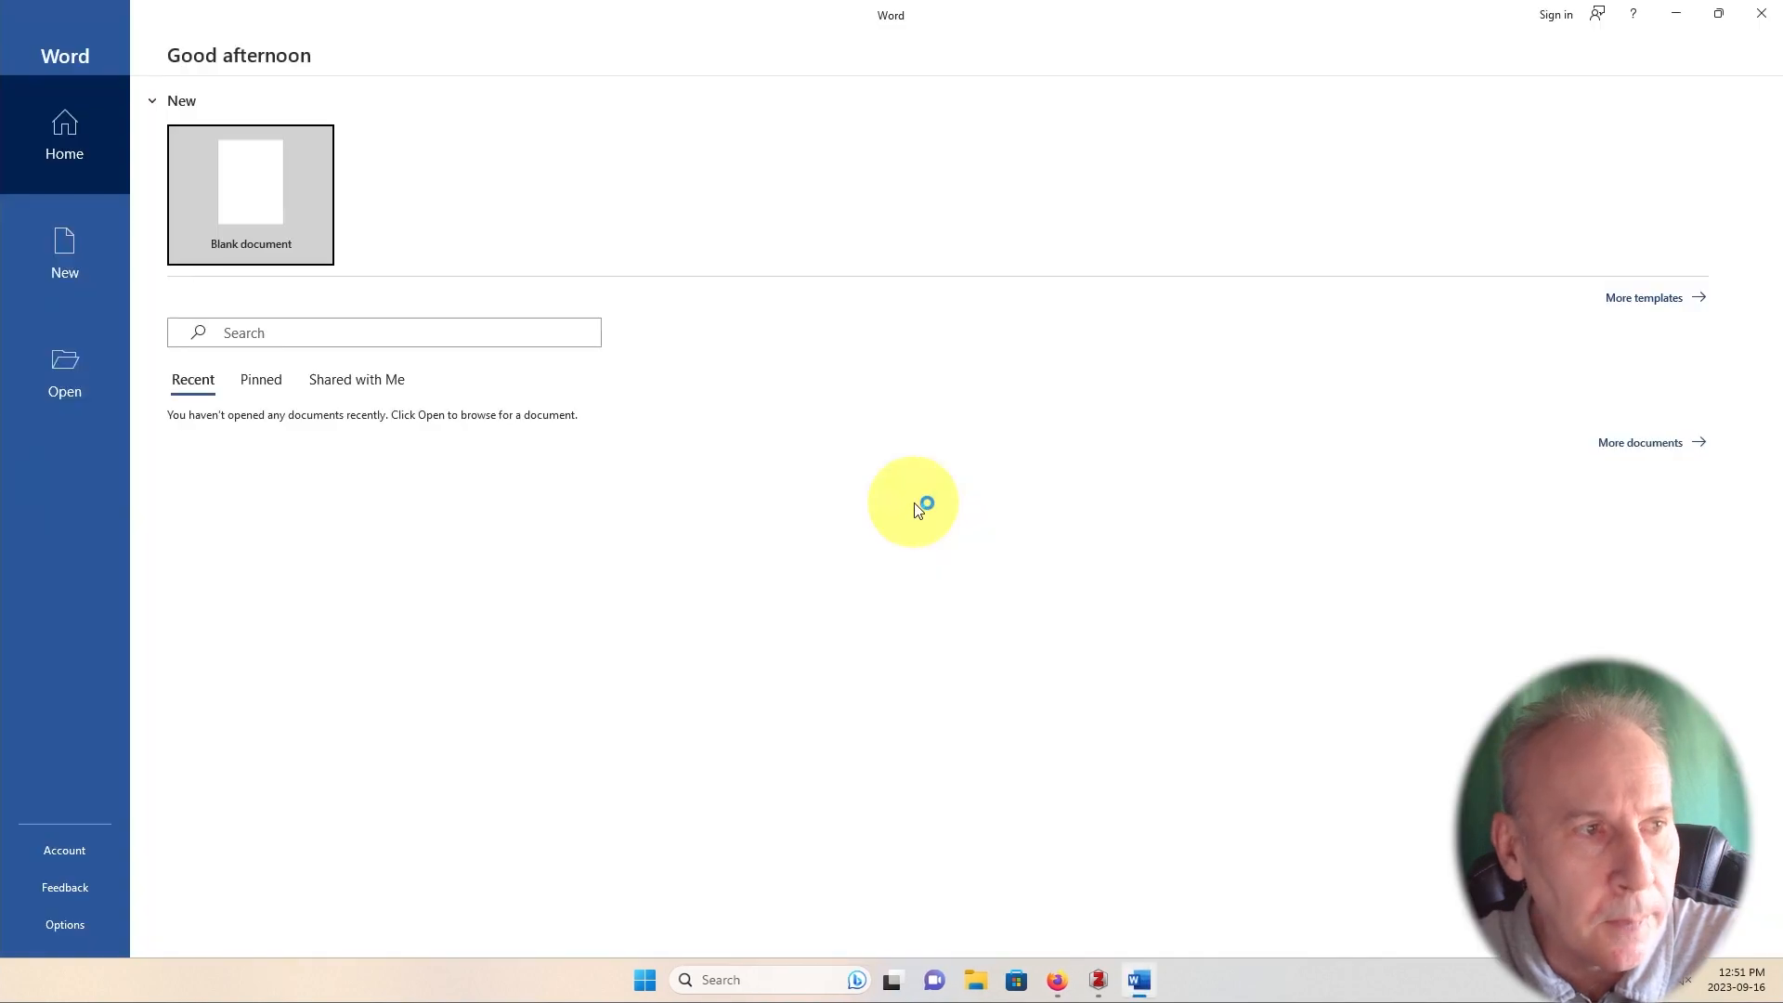
{"action": "left_click", "coordinate": [260, 193]}
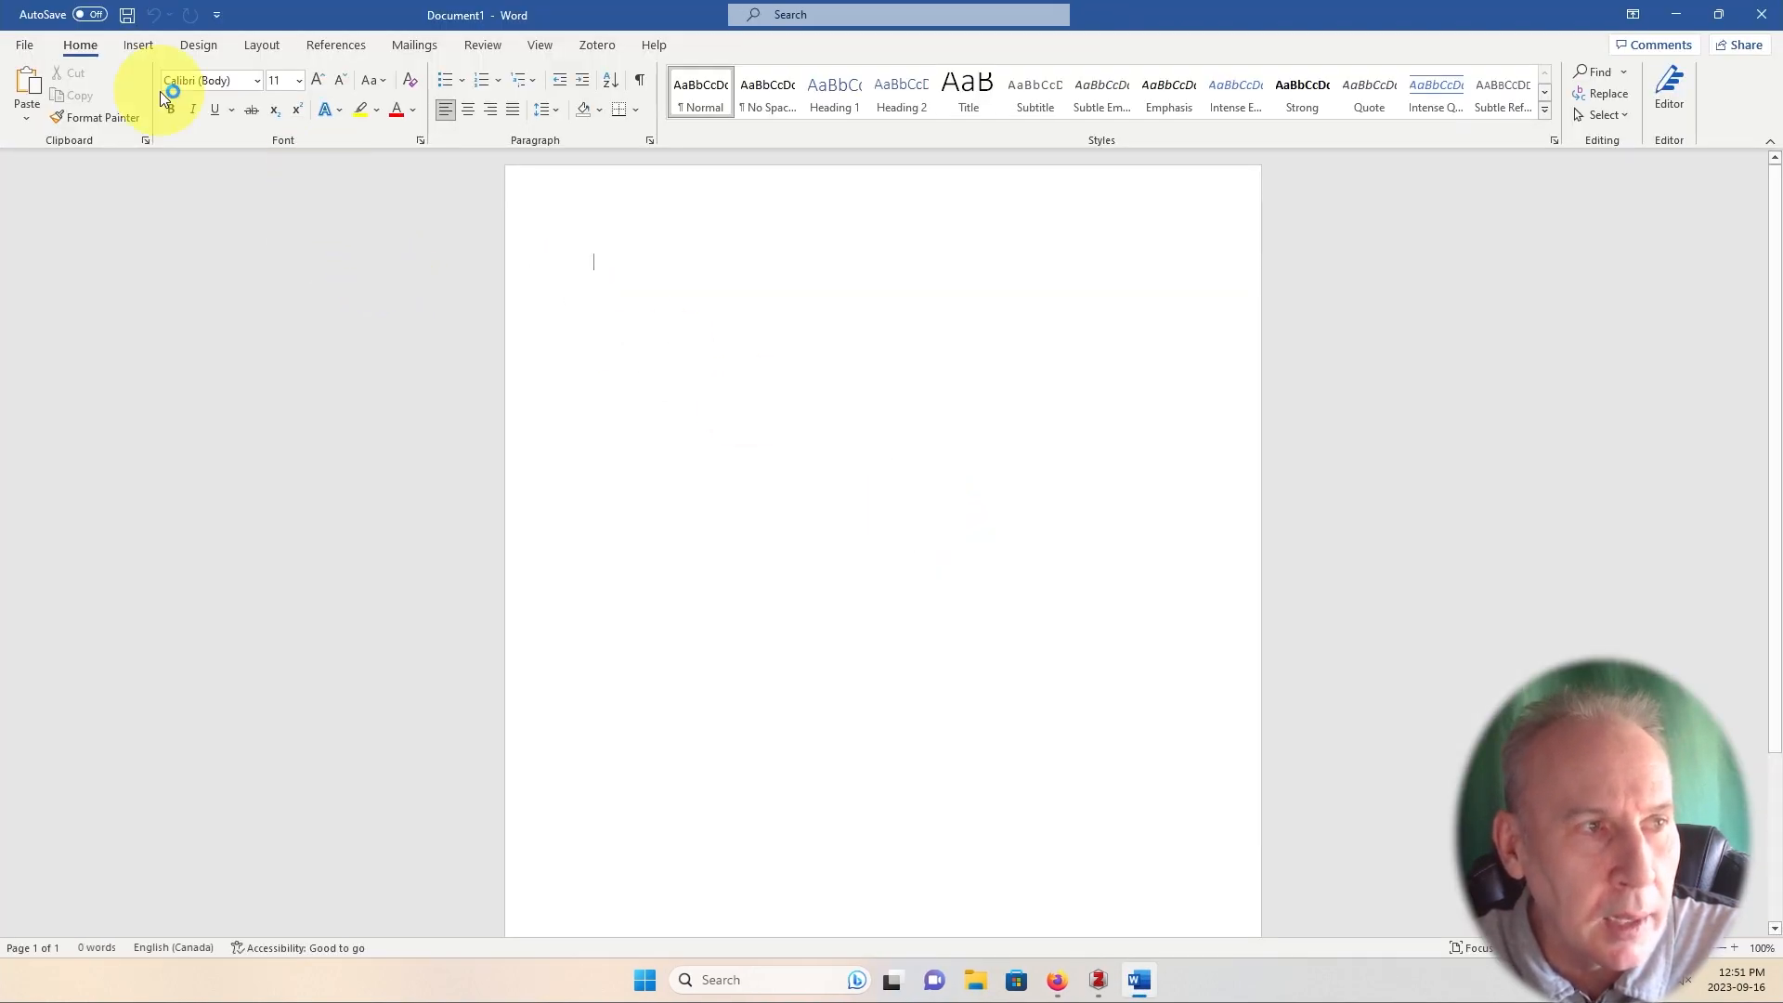
{"action": "left_click", "coordinate": [595, 45]}
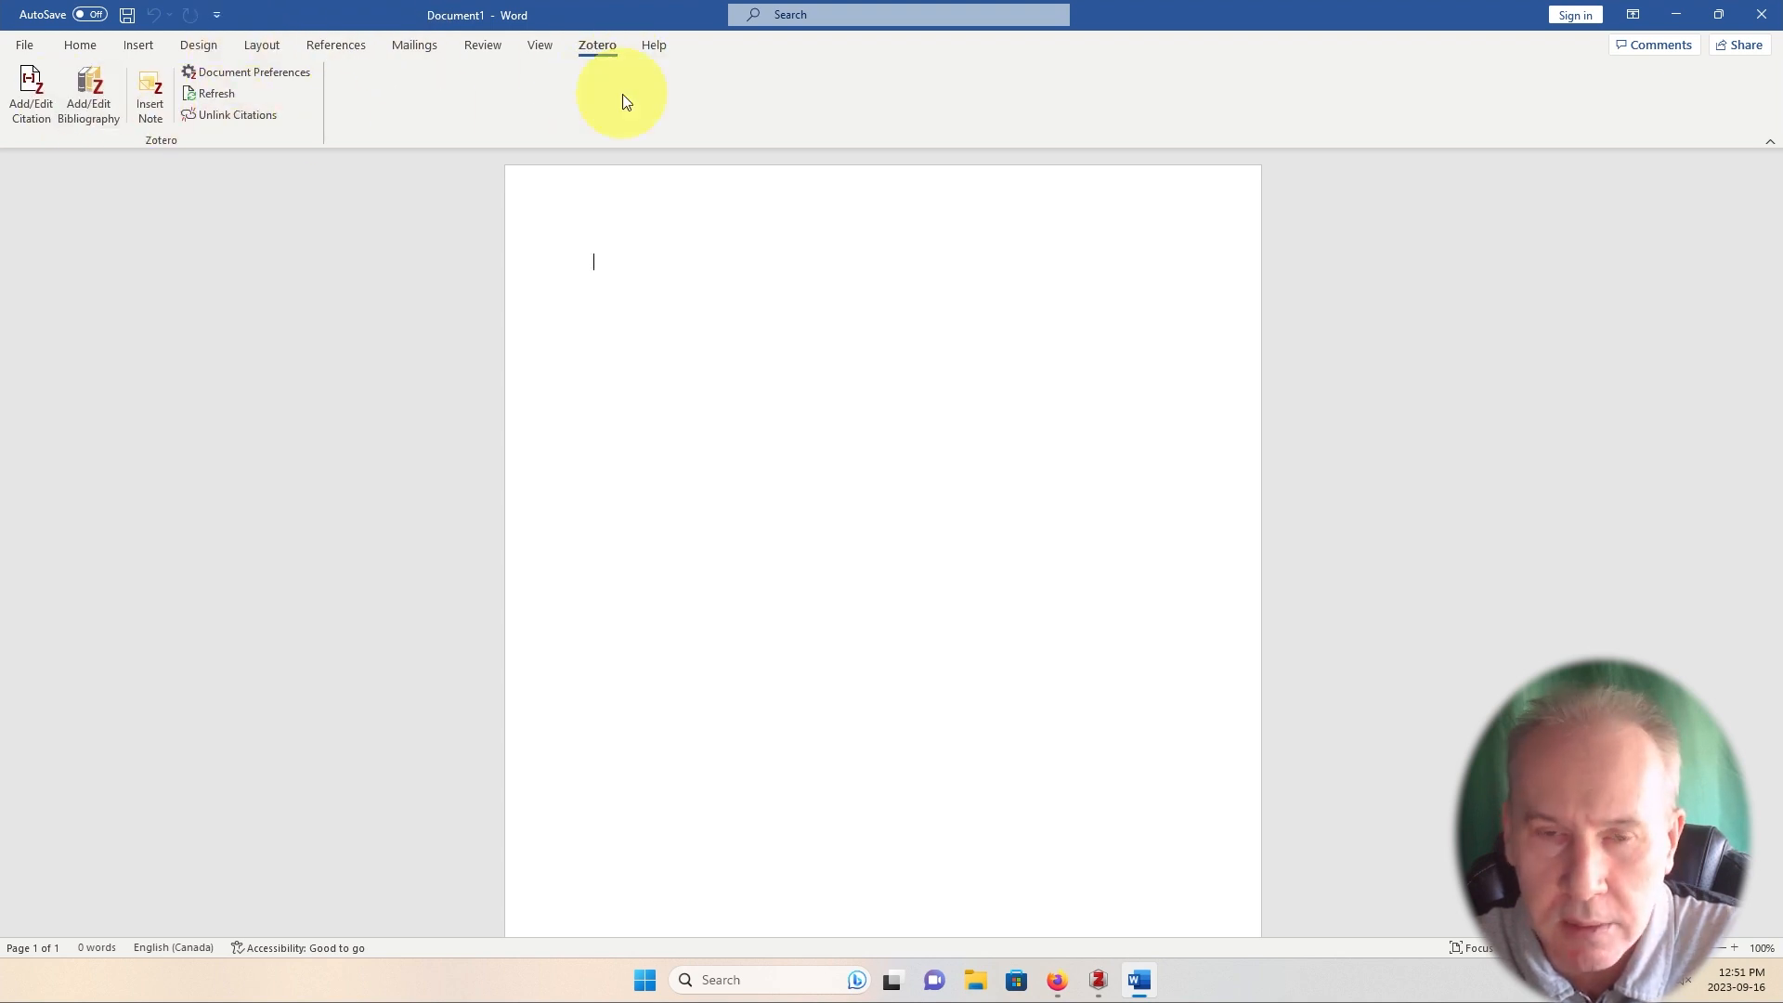
- Switch to Zotero and review its sync preferences without changing them, then glance at the Zotero downloads page in Firefox and return to Word
{"action": "left_click", "coordinate": [1098, 985]}
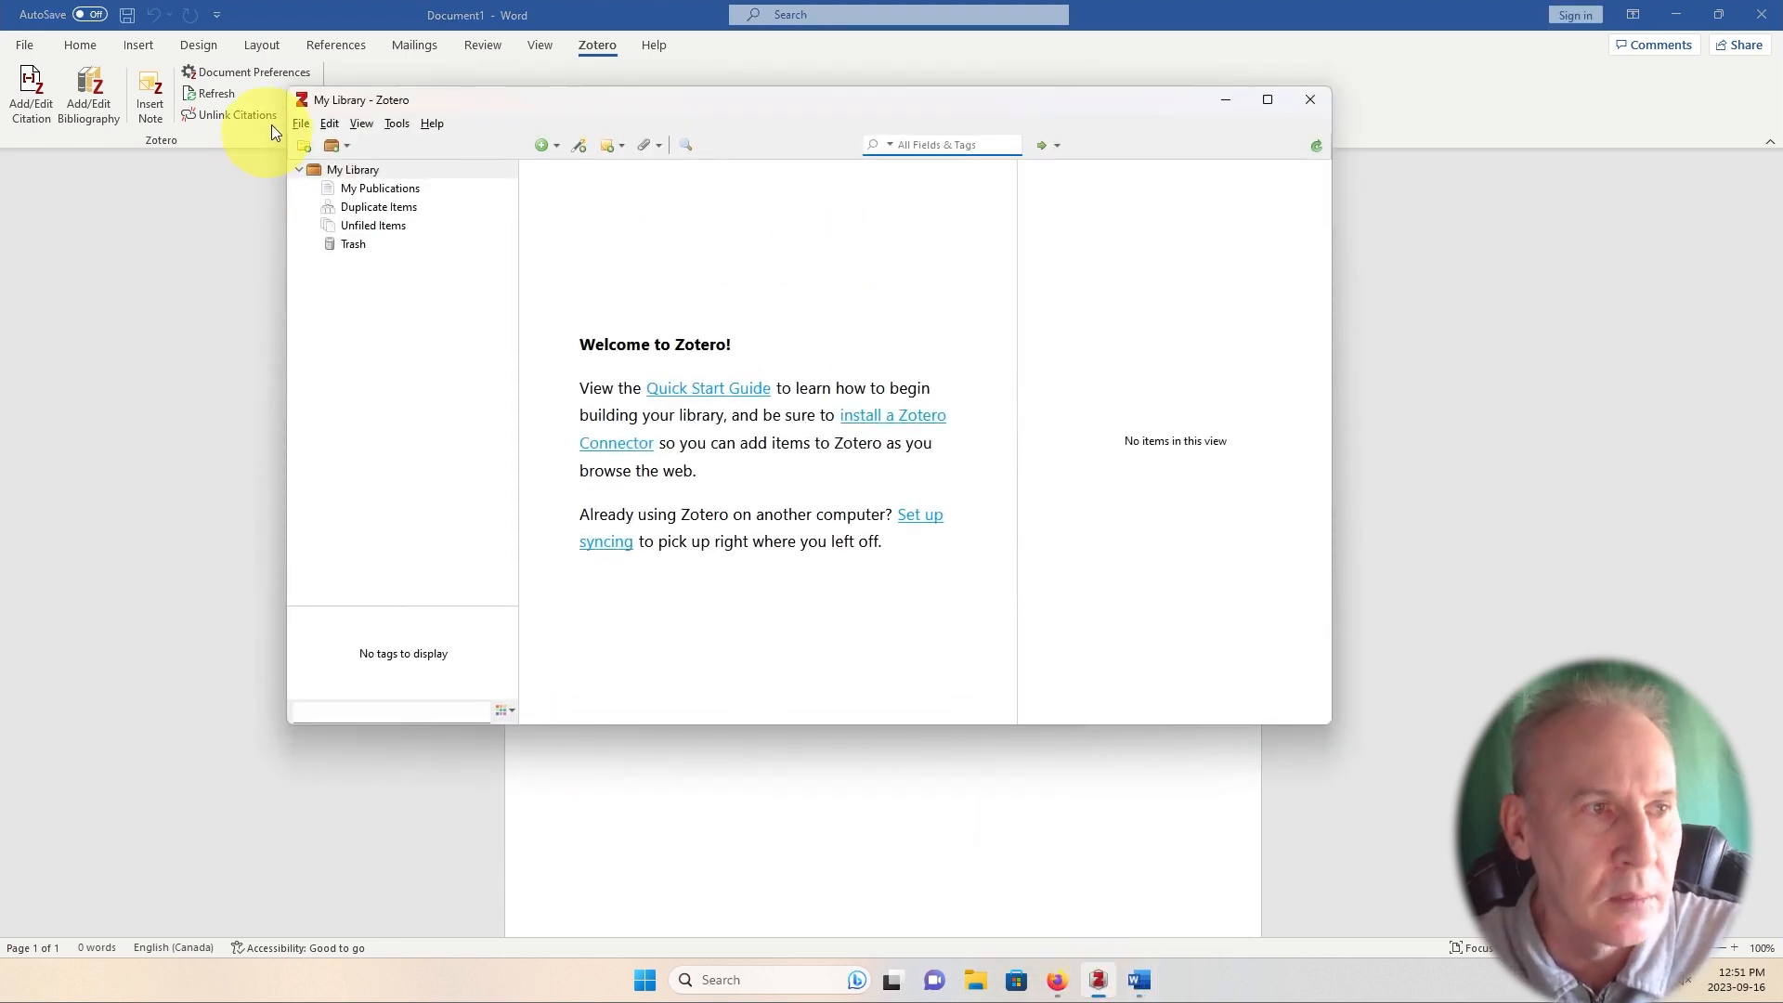
{"action": "left_click", "coordinate": [321, 126]}
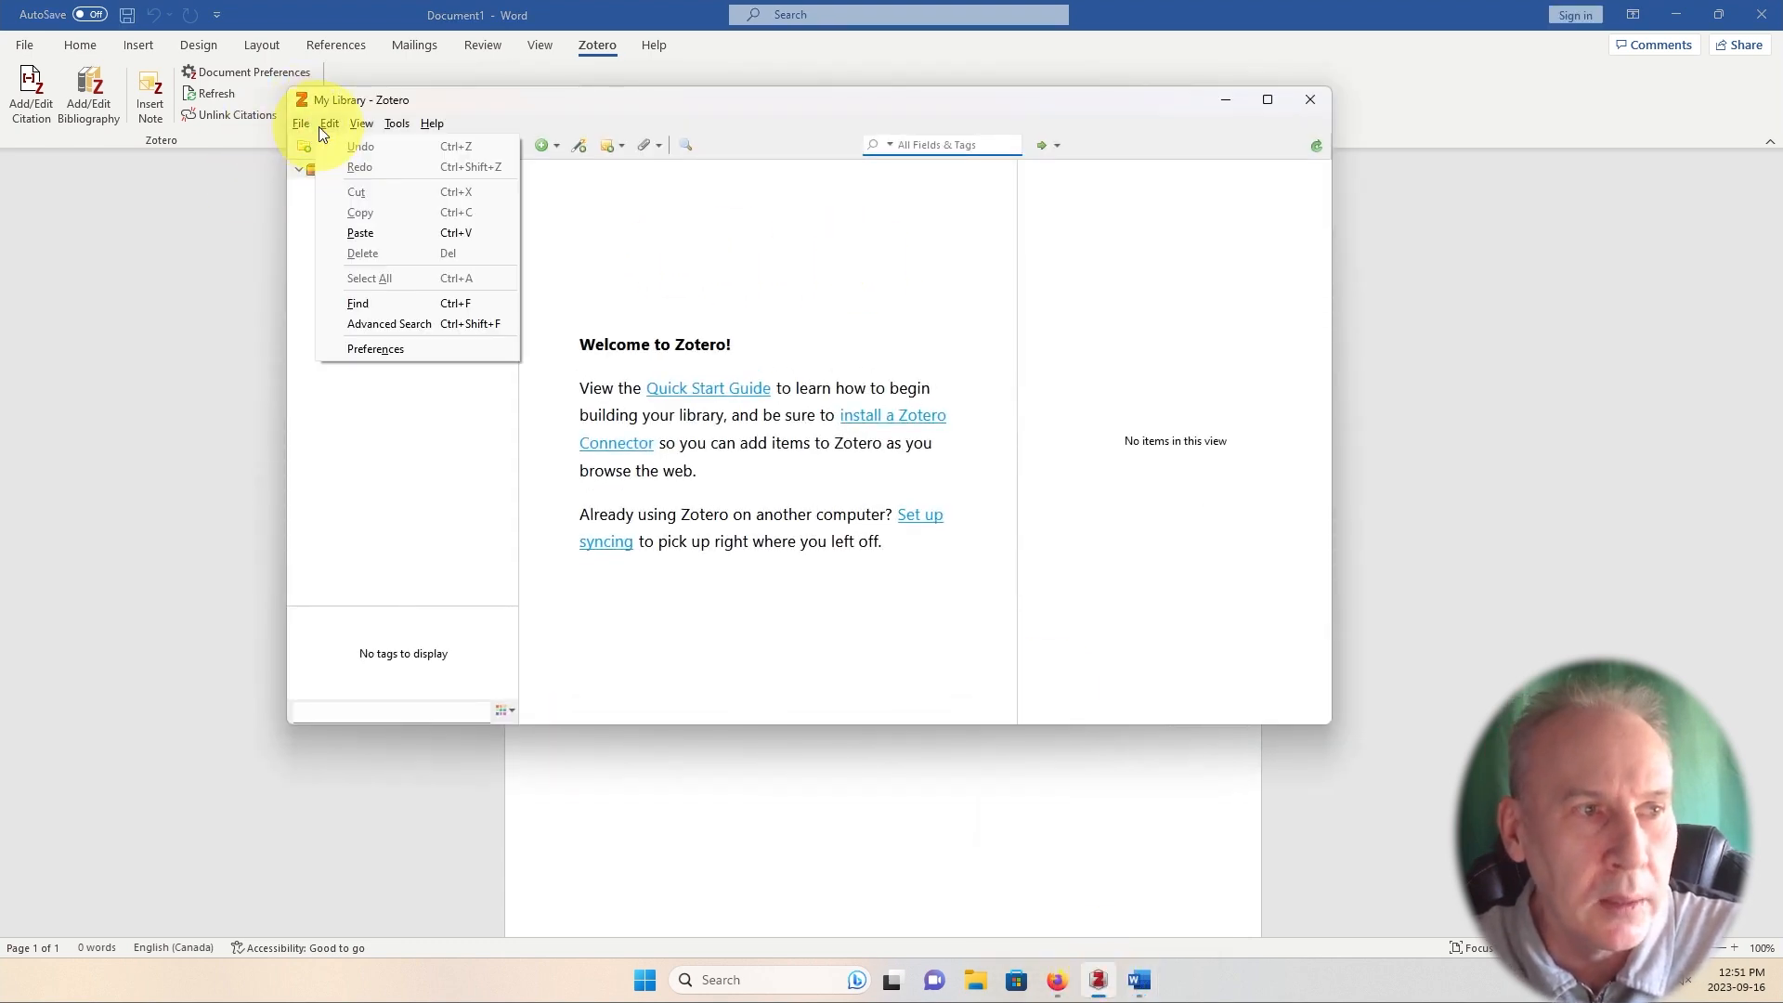
{"action": "left_click", "coordinate": [400, 351]}
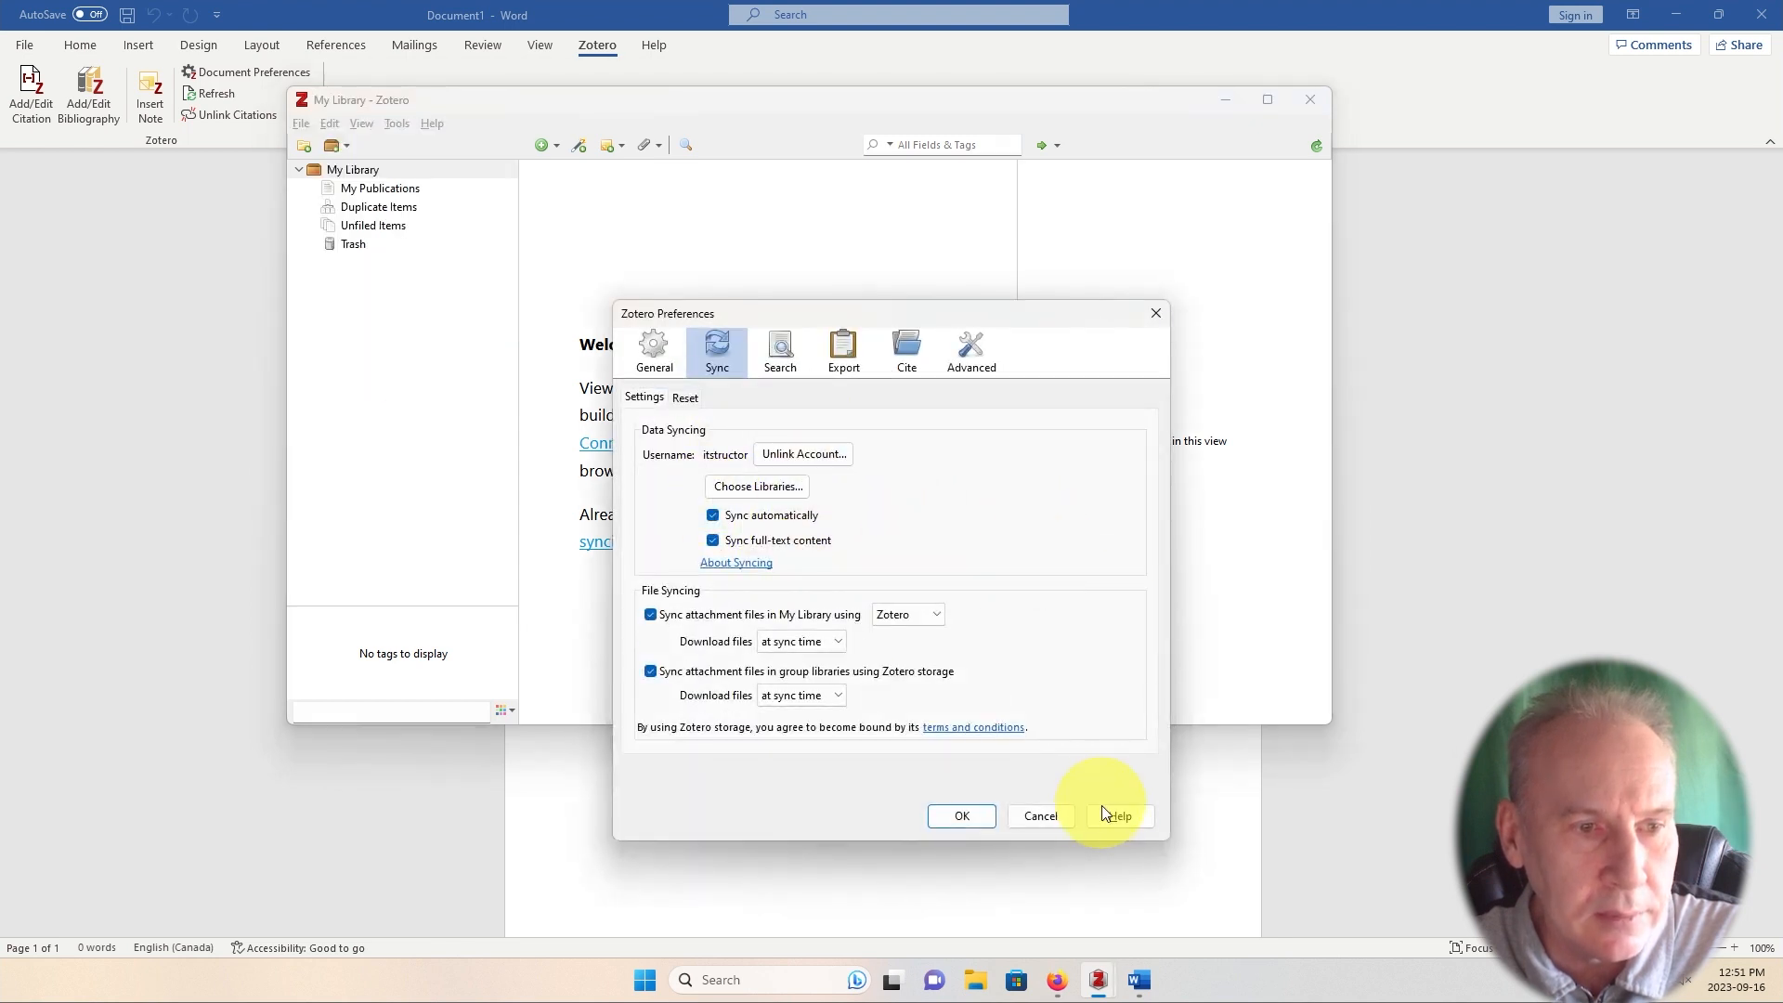
{"action": "left_click", "coordinate": [1038, 819]}
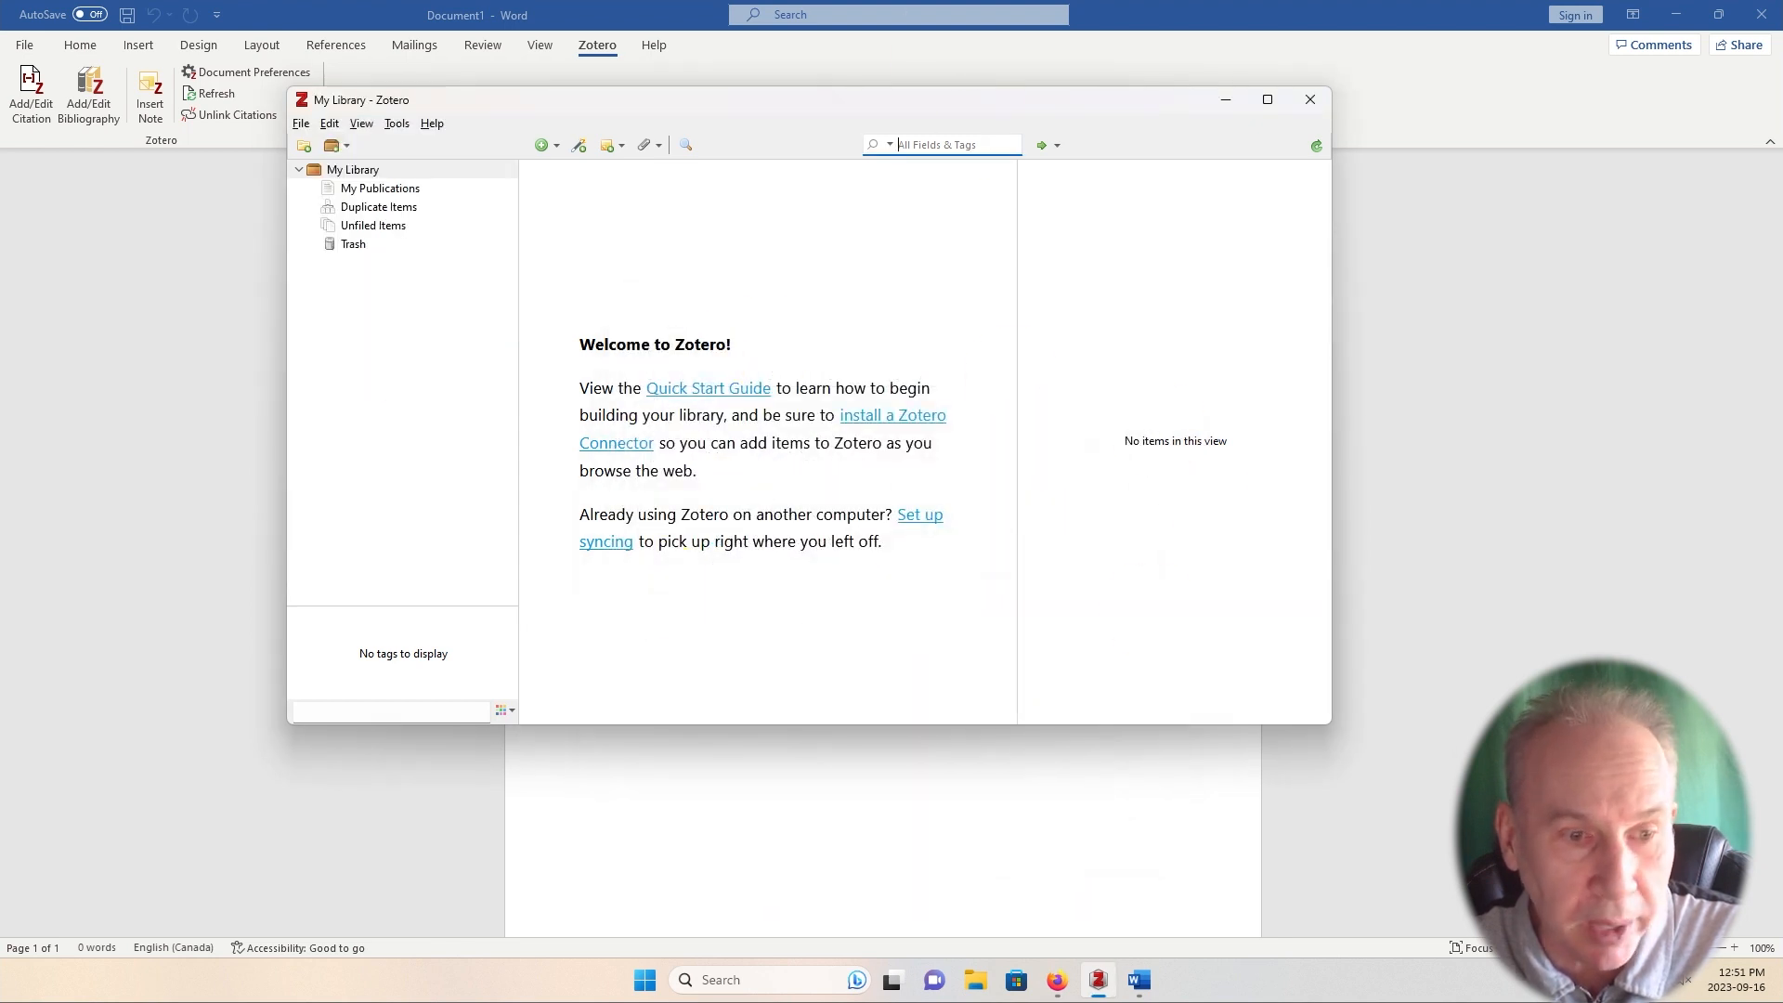
{"action": "left_click", "coordinate": [1478, 709]}
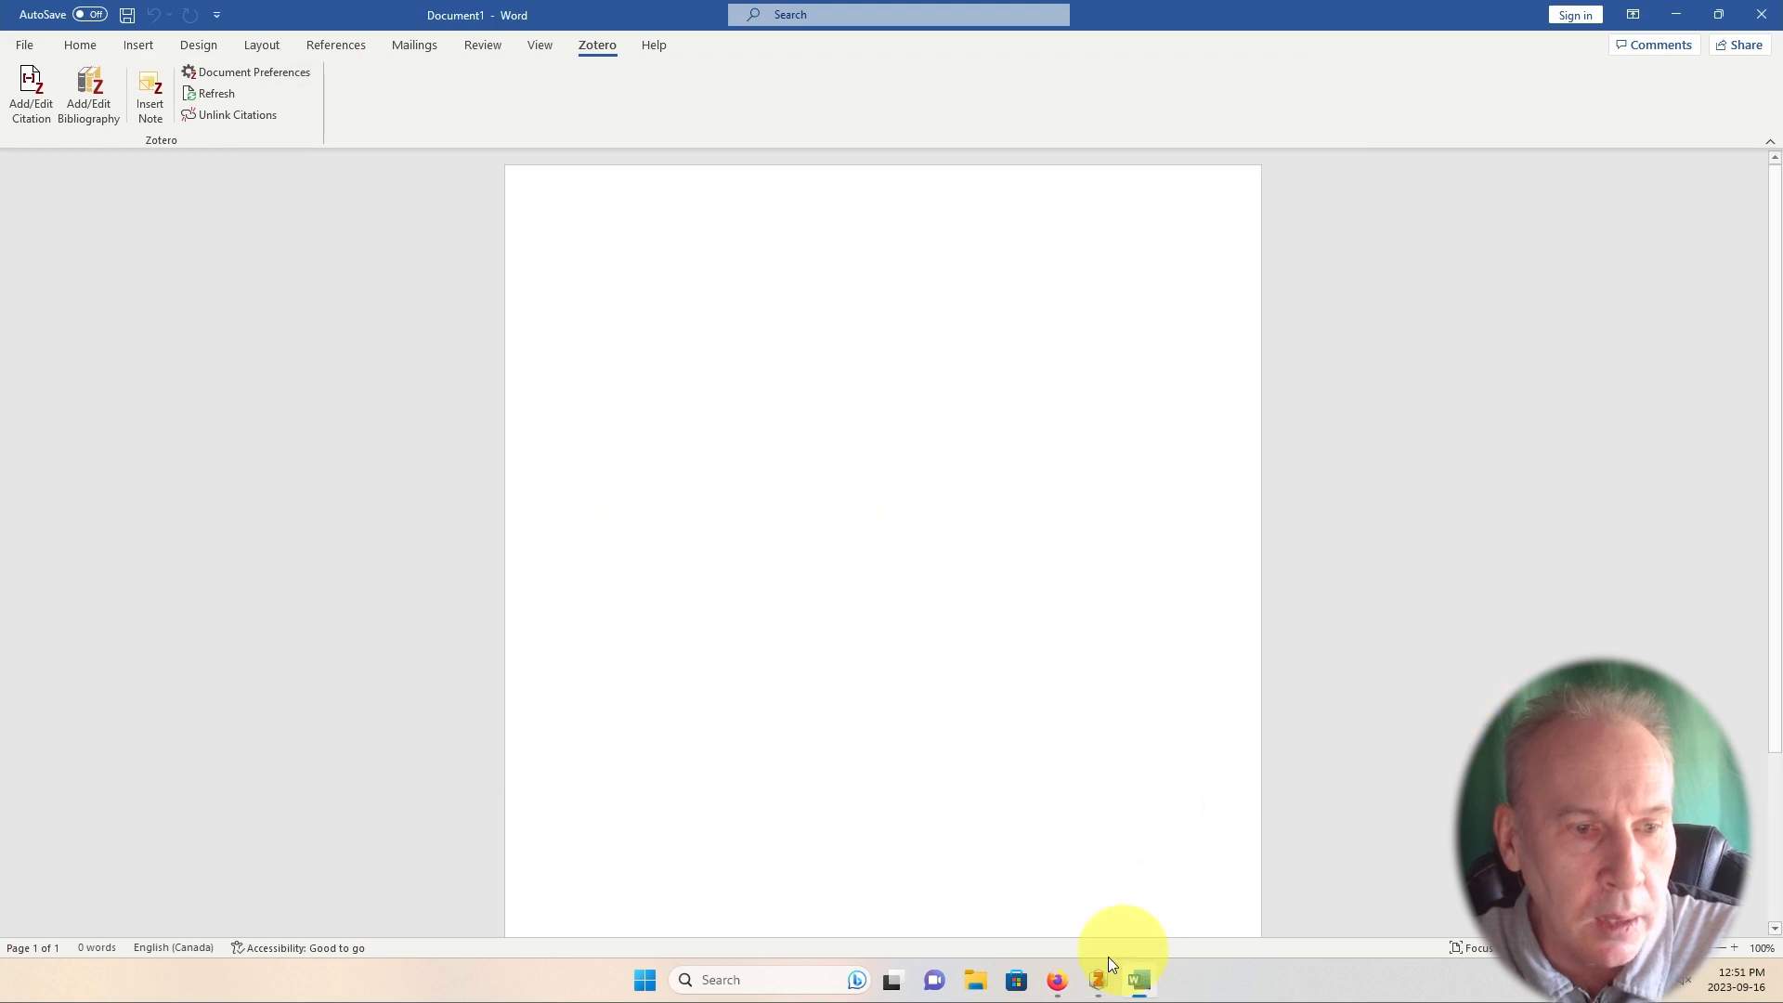
{"action": "left_click", "coordinate": [1065, 987]}
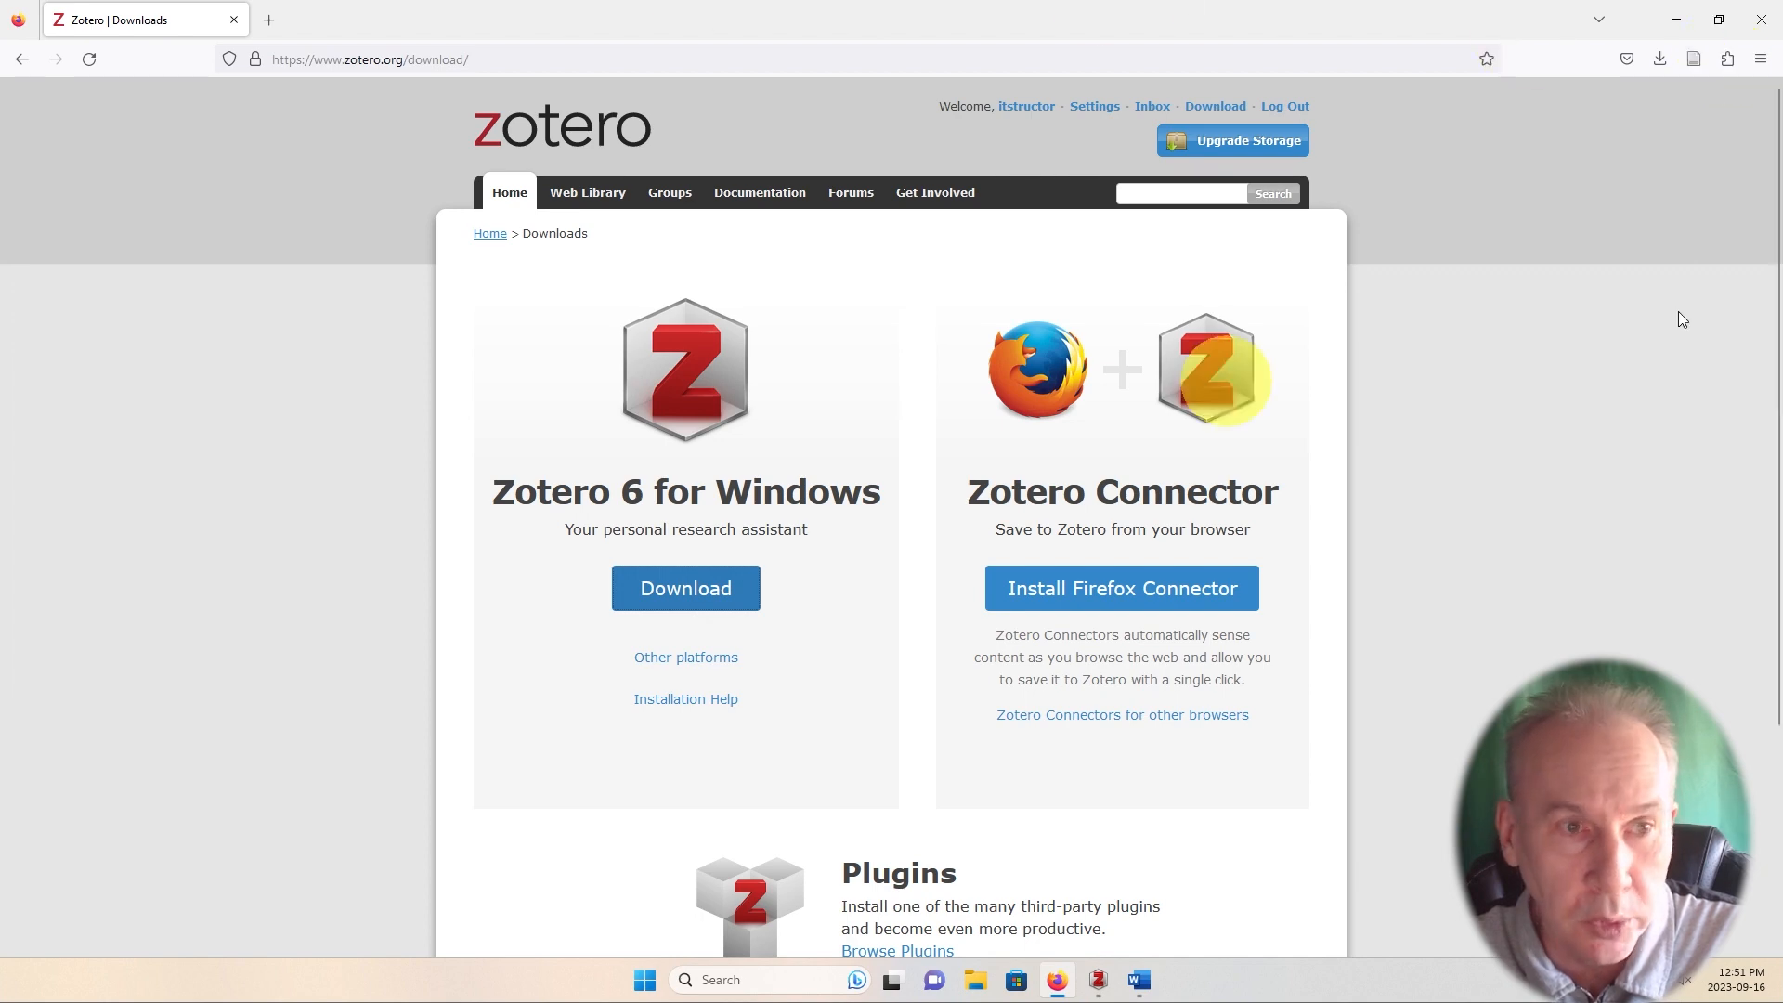
{"action": "left_click", "coordinate": [1680, 25]}
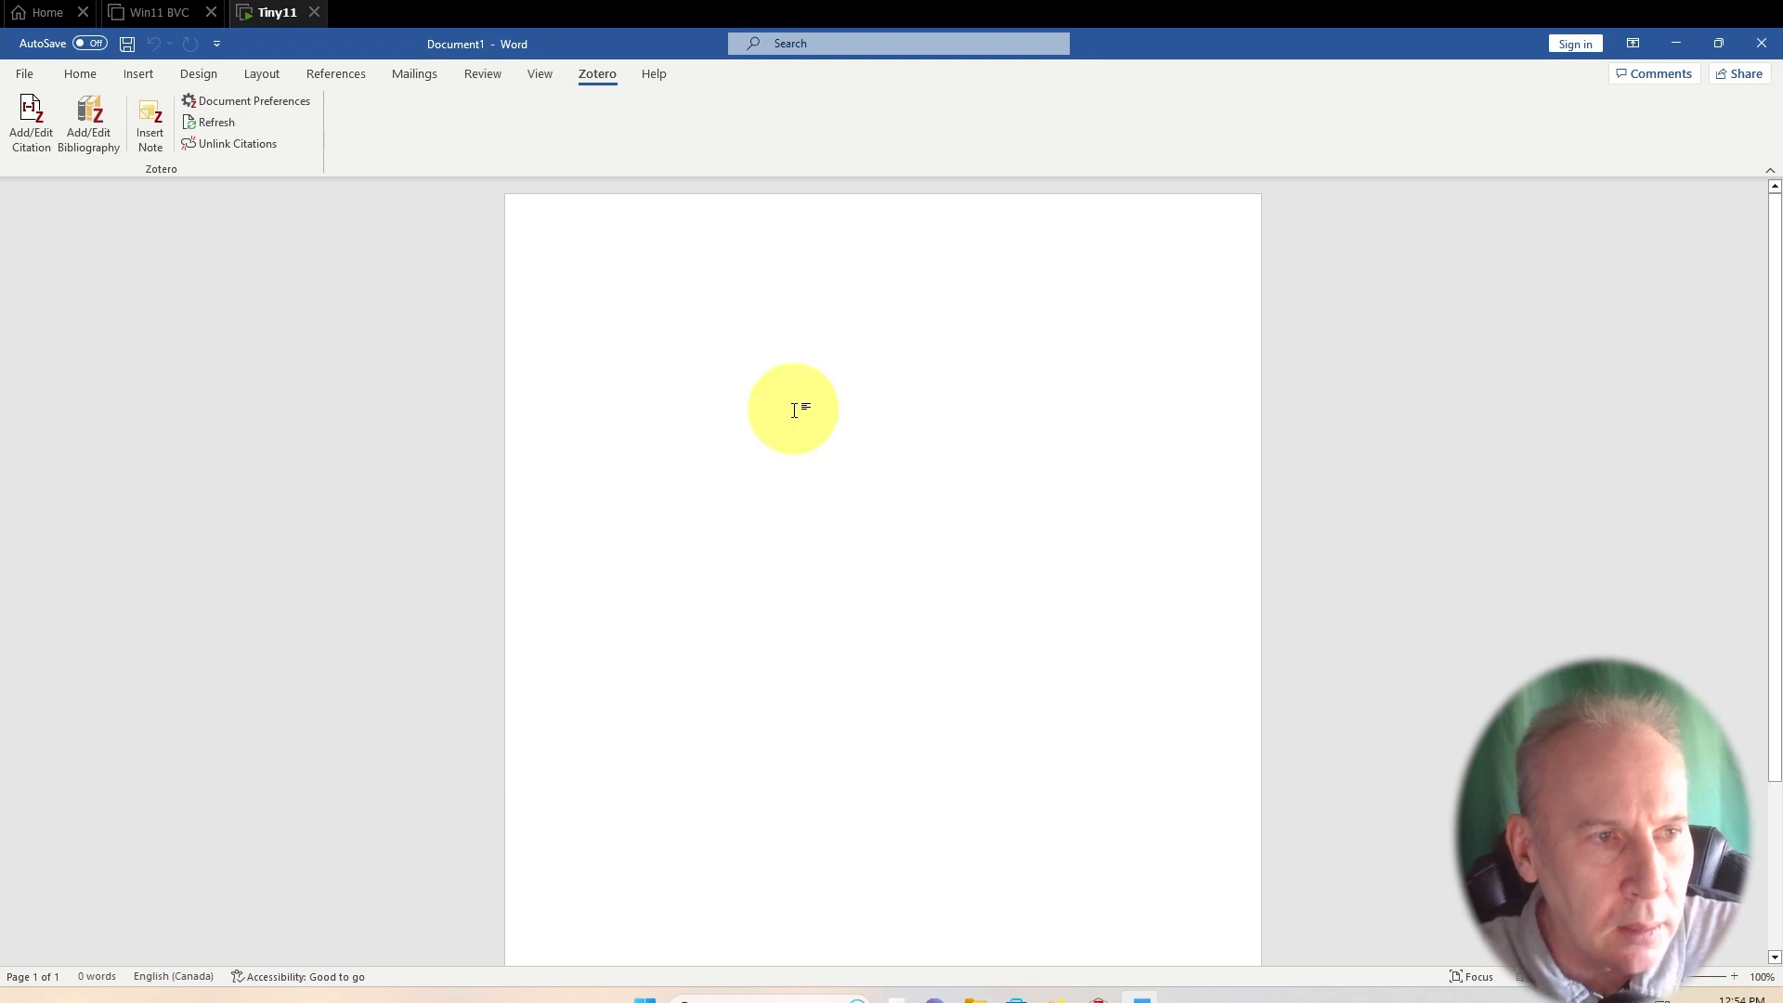
- Switch to the AWS Free Tier page in Firefox and examine the Free Tier details of the Amazon EC2 compute offer
{"action": "mouse_move", "coordinate": [1057, 995]}
{"action": "left_click", "coordinate": [1007, 849]}
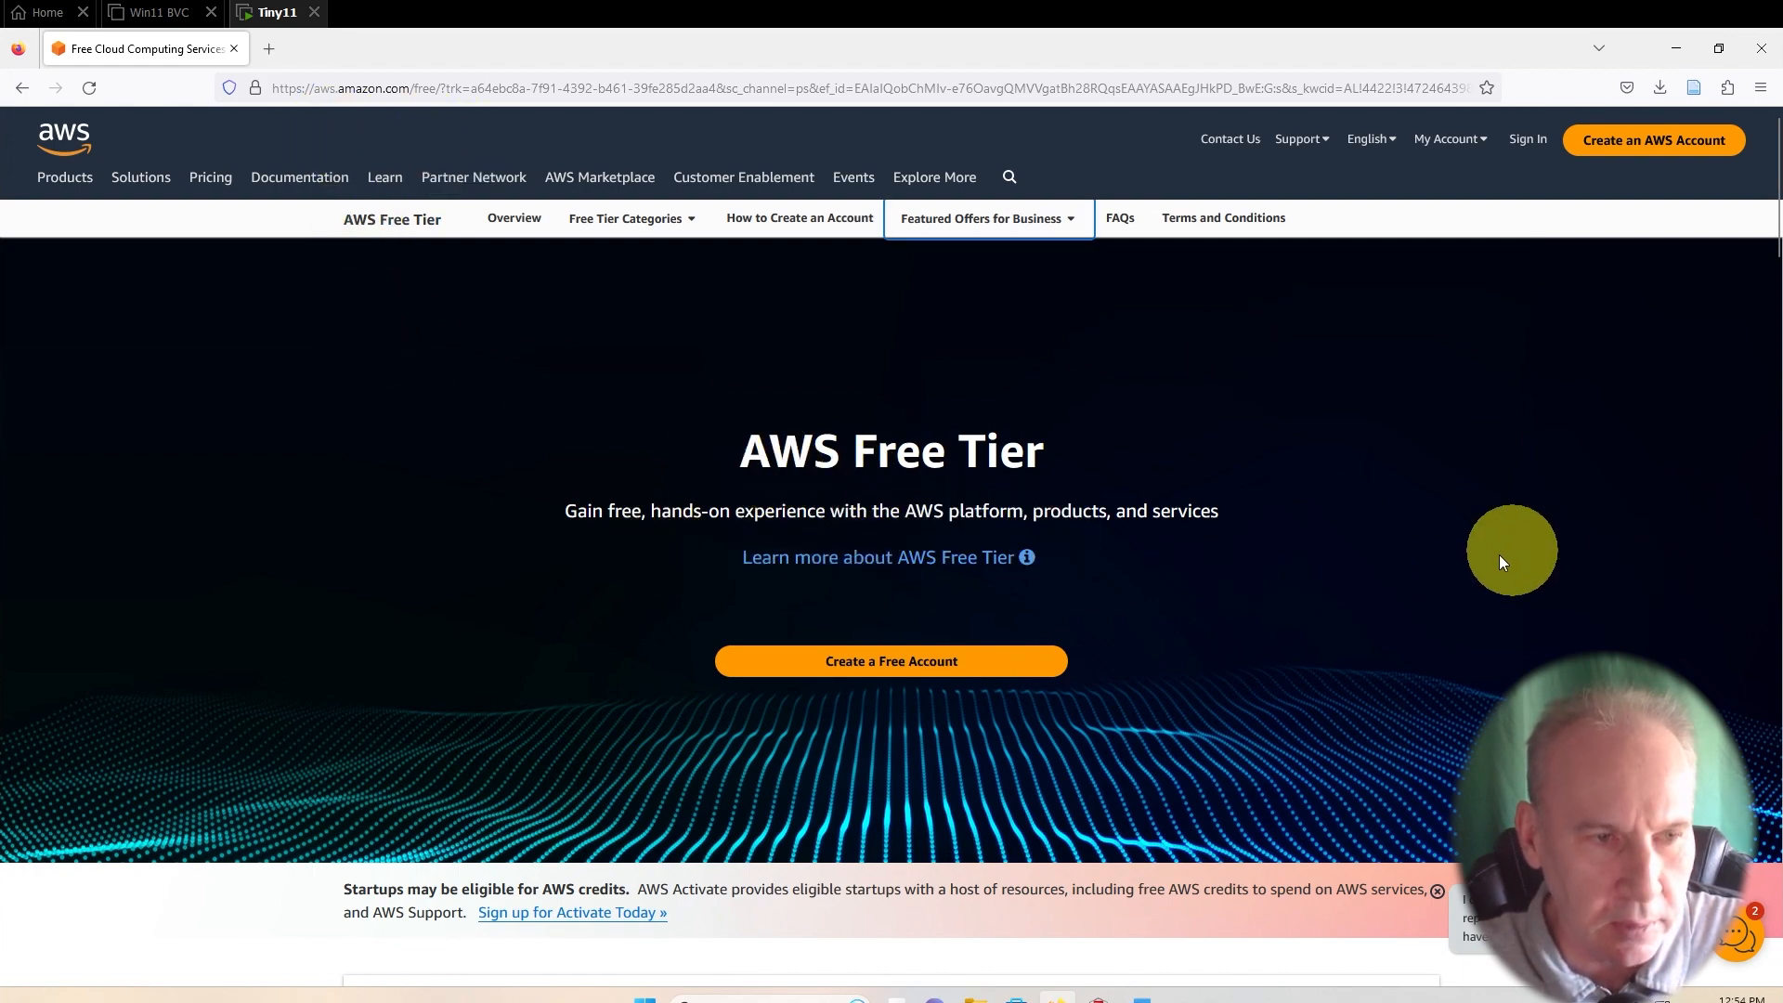
{"action": "scroll", "coordinate": [1337, 565], "scroll_direction": "down", "scroll_amount": 5}
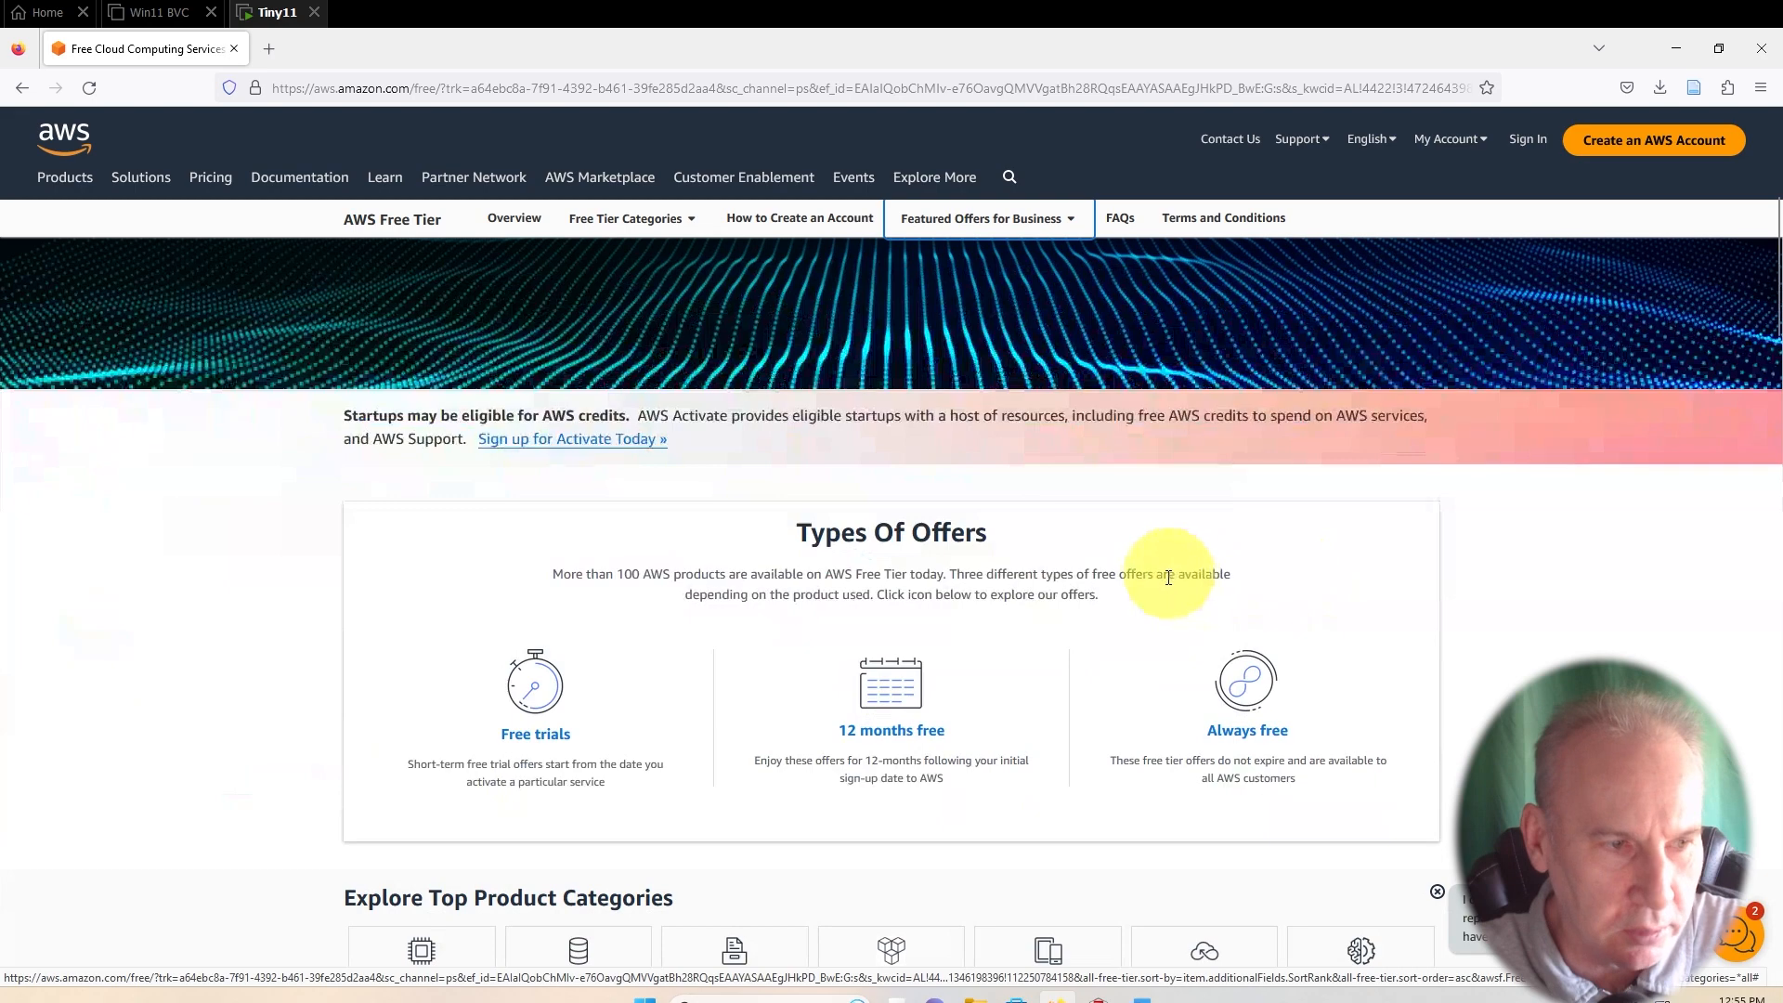
{"action": "scroll", "coordinate": [1160, 577], "scroll_direction": "down", "scroll_amount": 2}
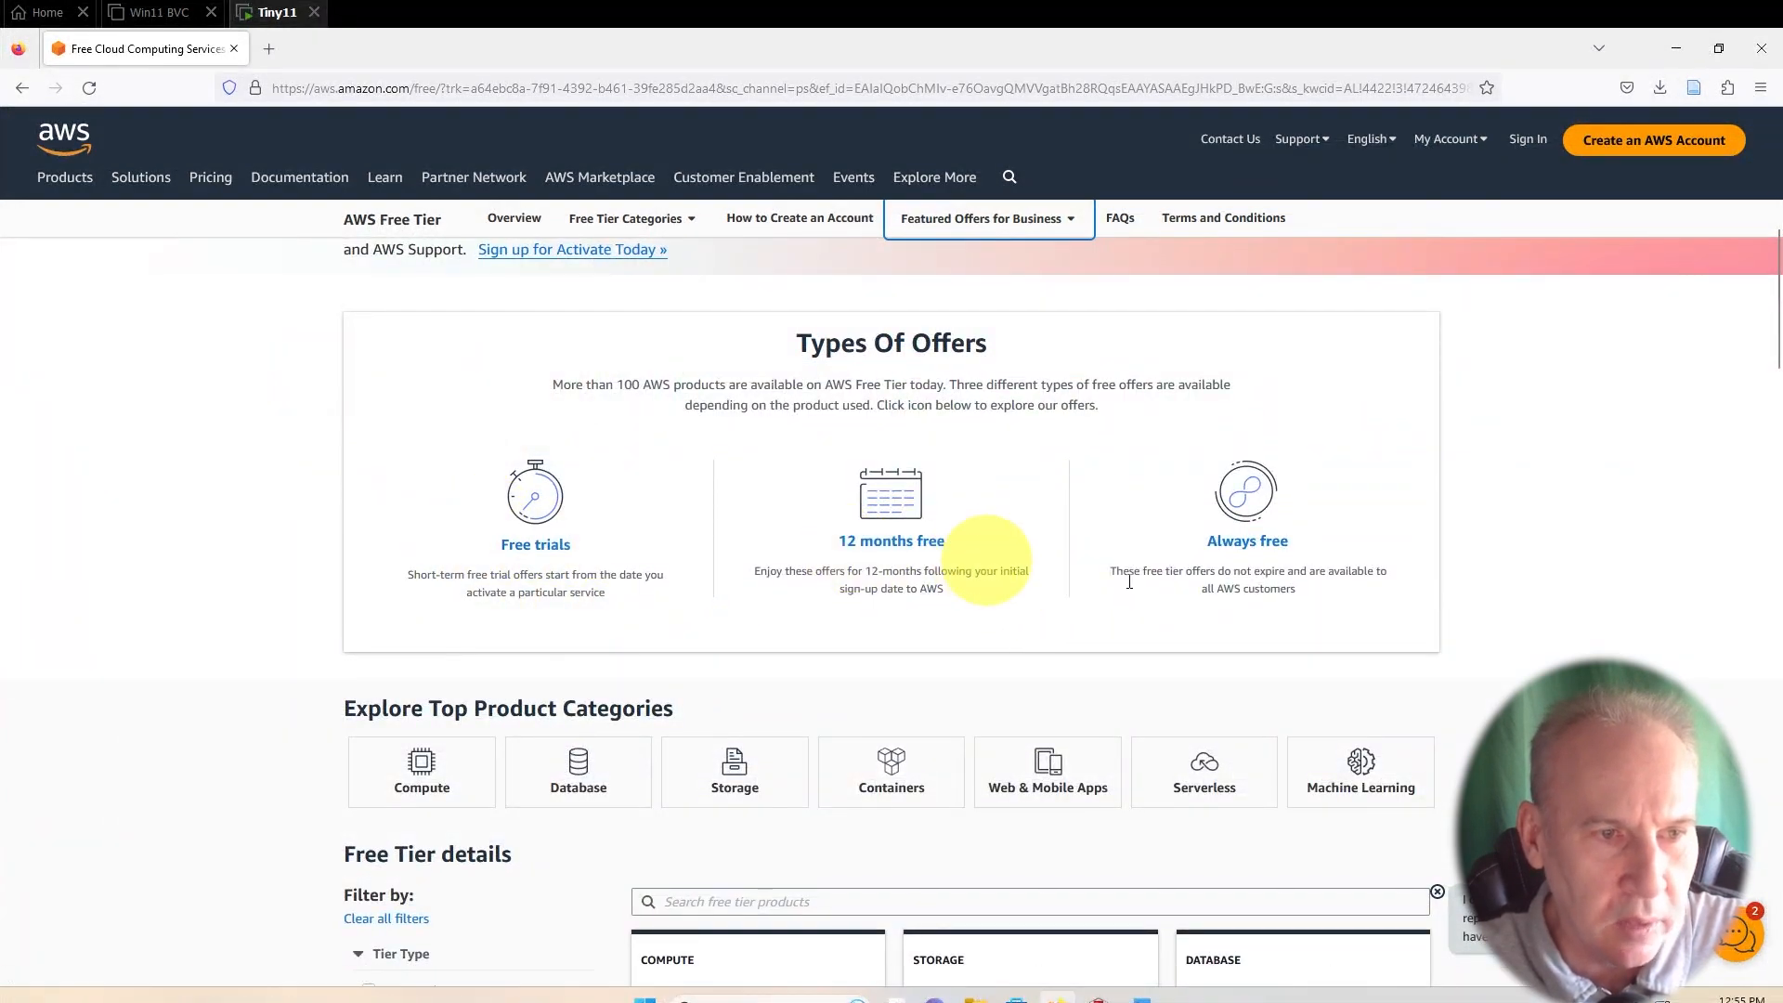
{"action": "scroll", "coordinate": [1452, 716], "scroll_direction": "down", "scroll_amount": 5}
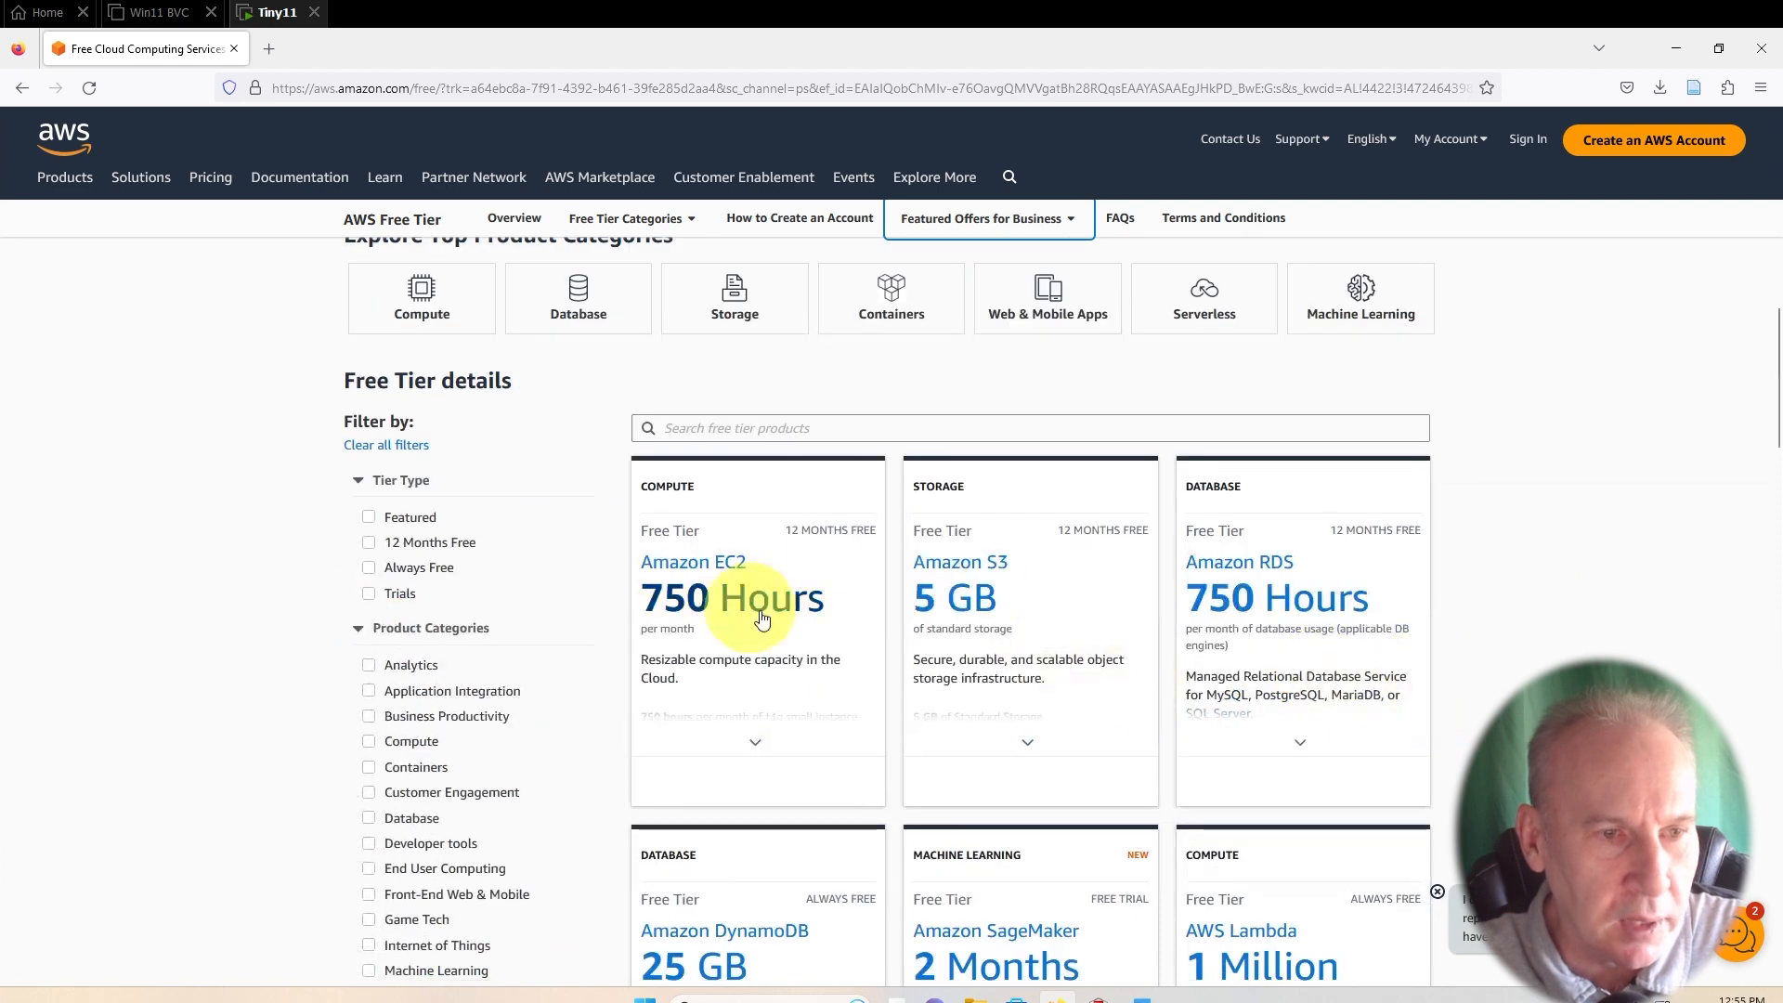
{"action": "scroll", "coordinate": [1578, 587], "scroll_direction": "down", "scroll_amount": 2}
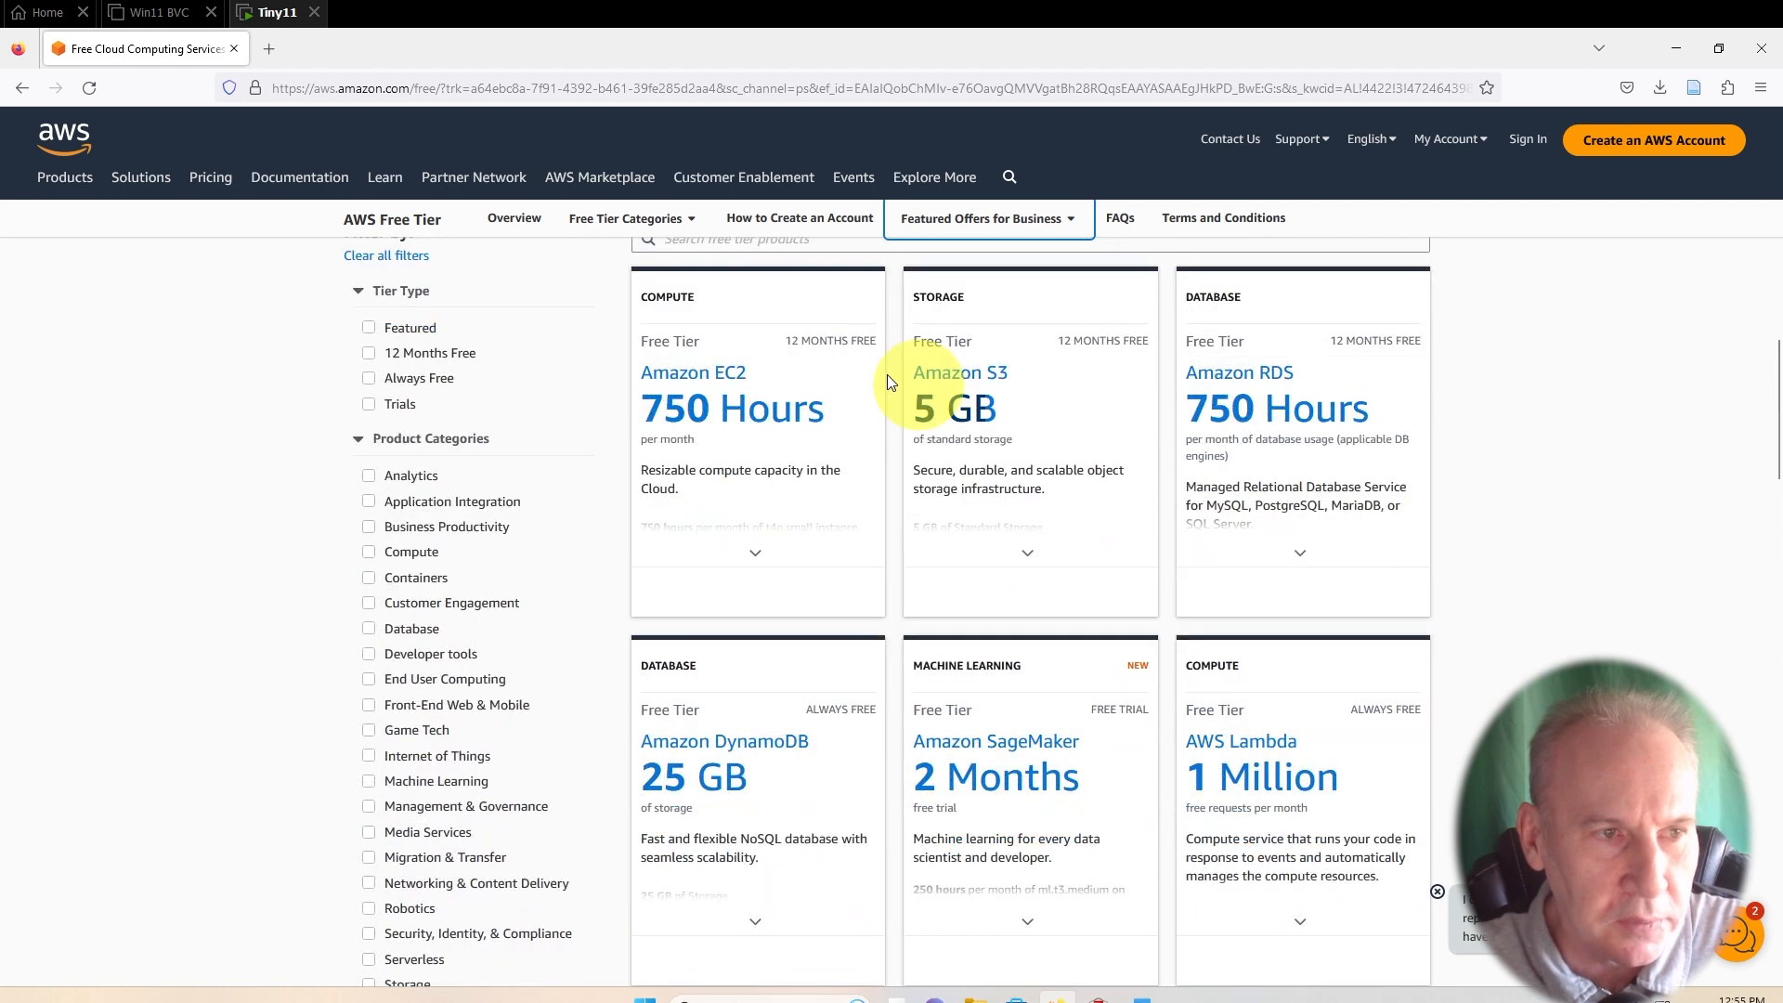
{"action": "mouse_move", "coordinate": [780, 410]}
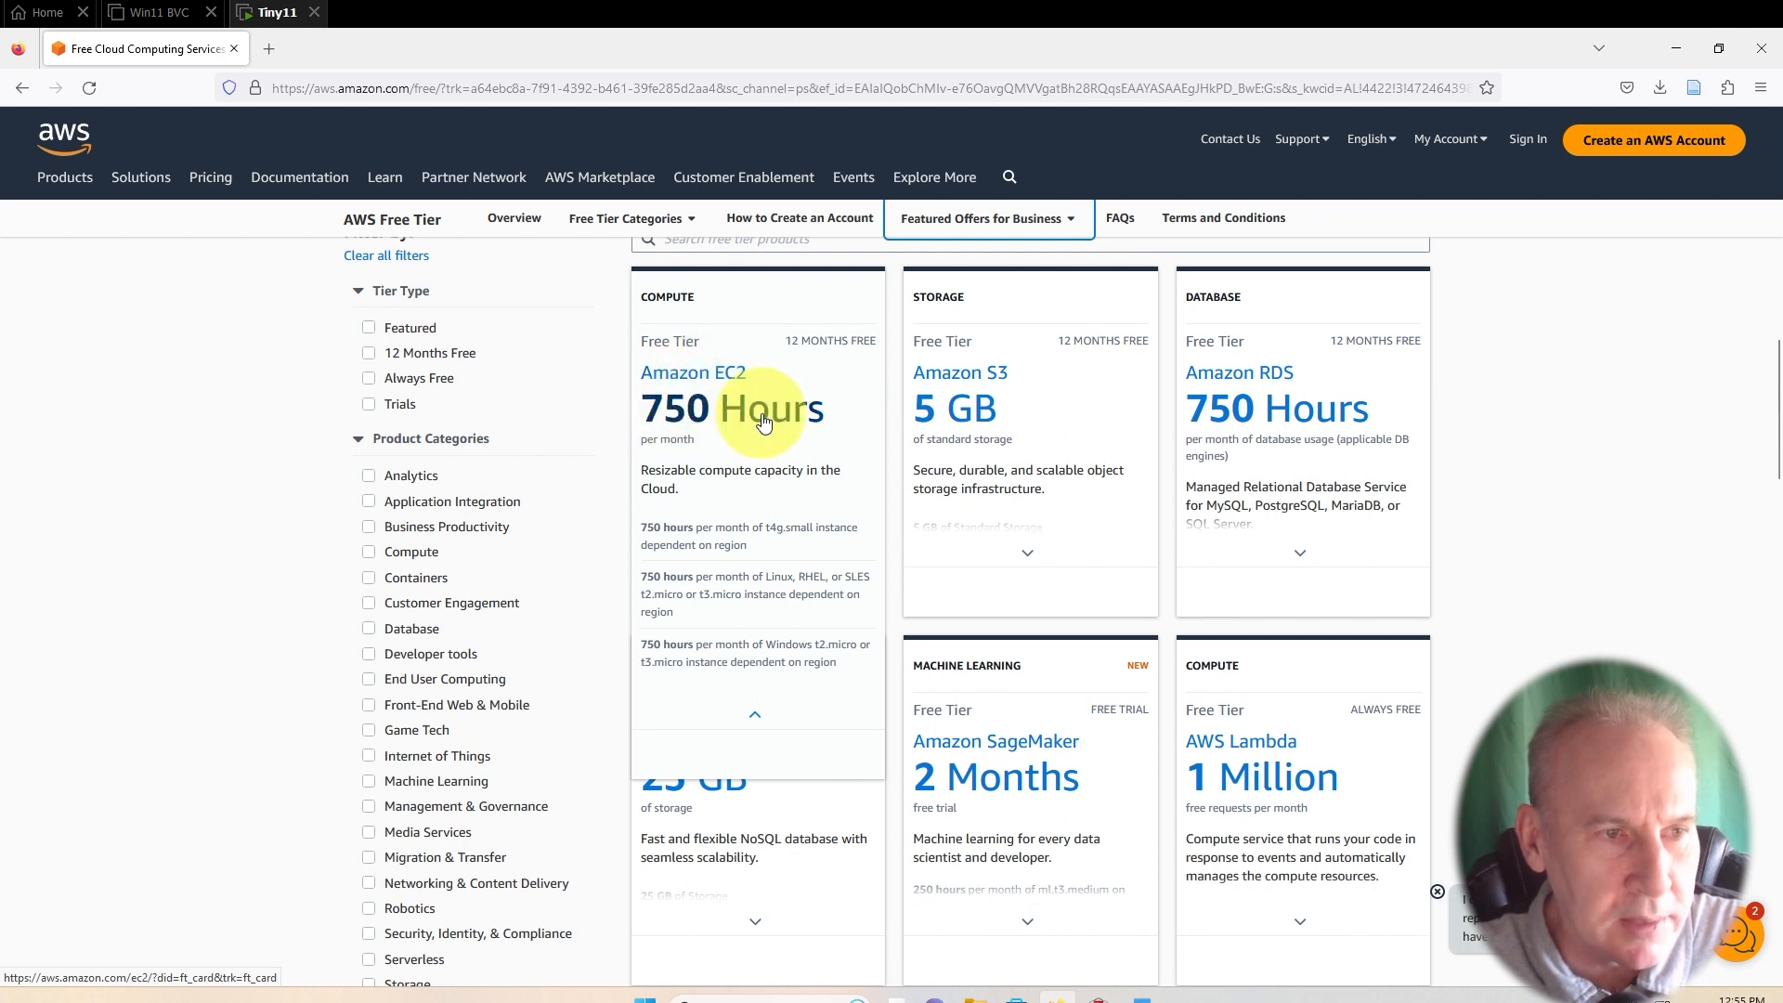
{"action": "mouse_move", "coordinate": [1057, 994]}
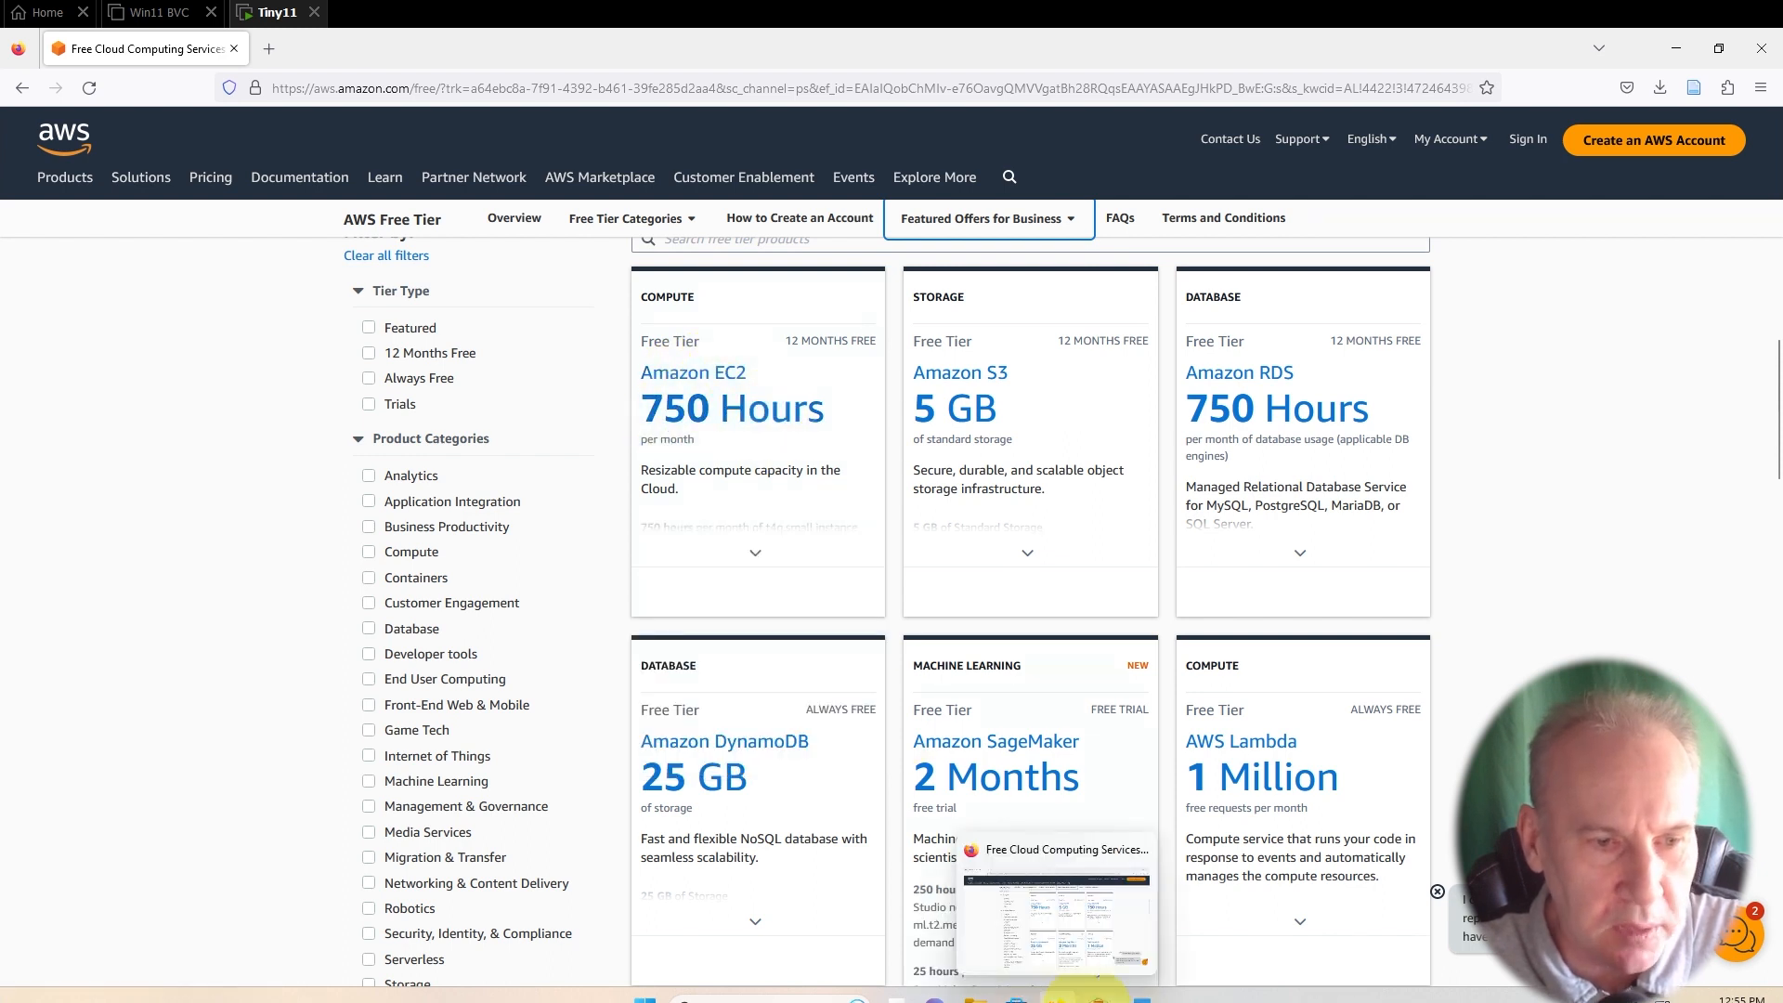
- Write "Amazon claims that EC2 tier has 750 hours." in the blank Word document, checking the wording against the AWS page in Firefox
{"action": "left_click", "coordinate": [1140, 996]}
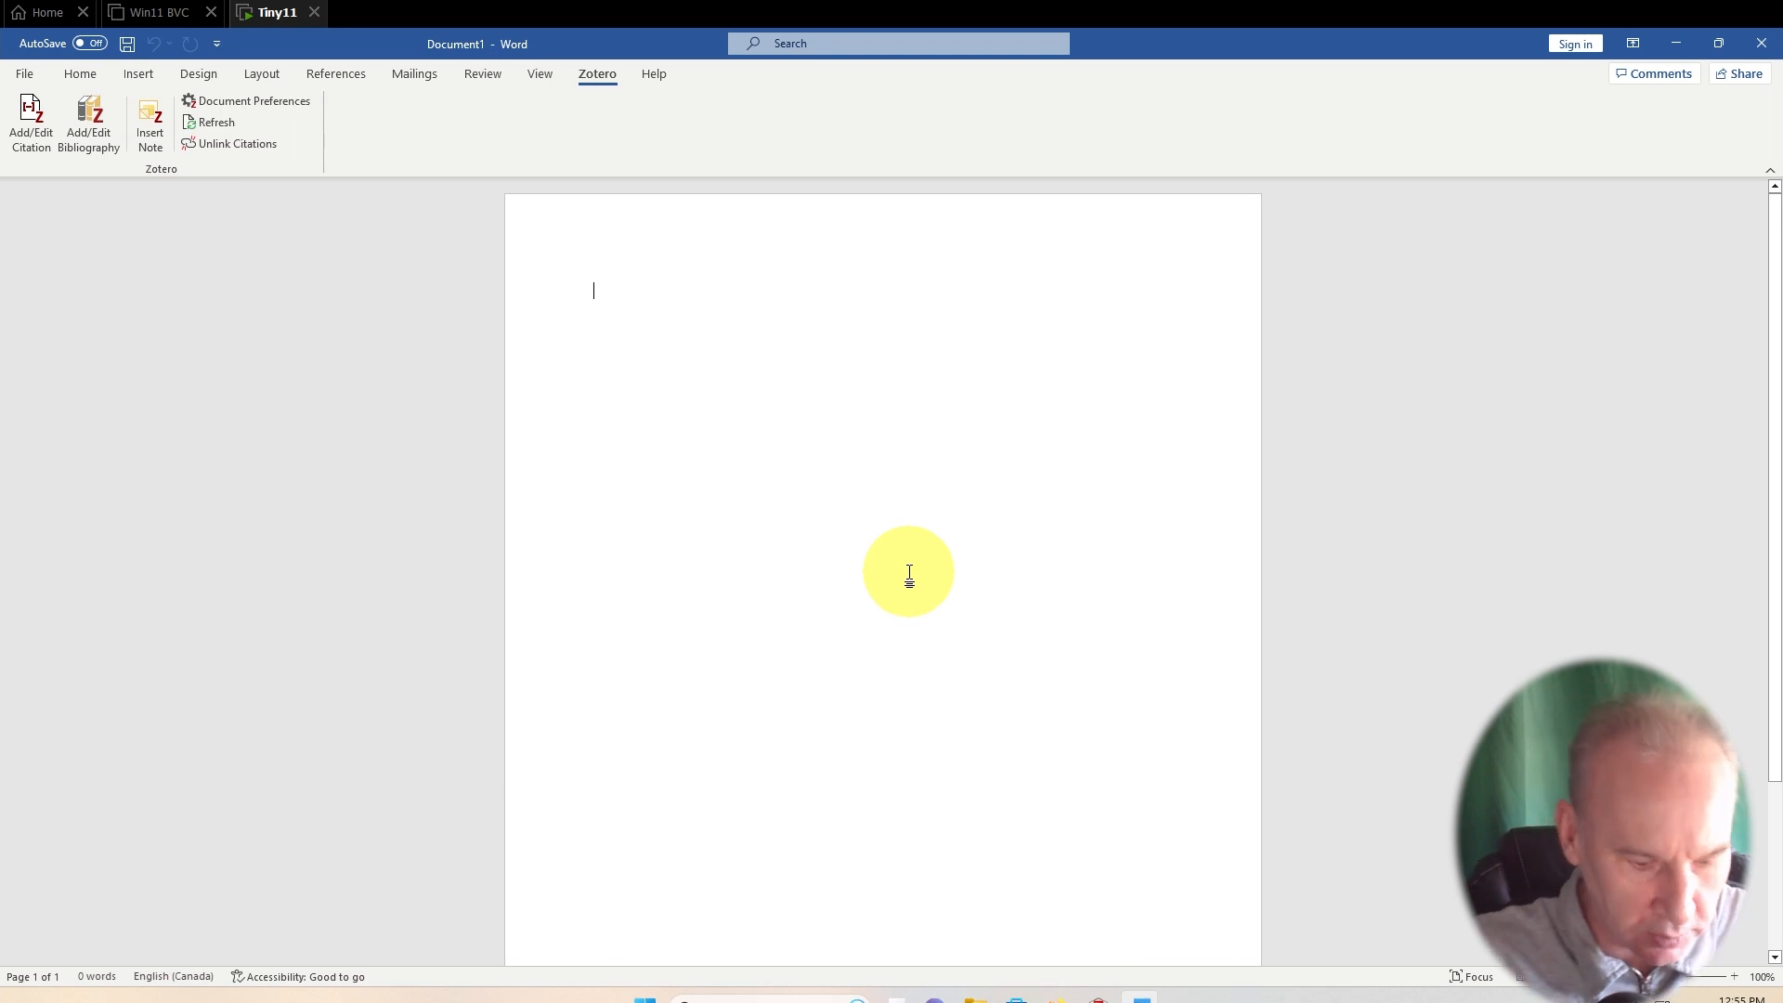
{"action": "type", "text": "Am"}
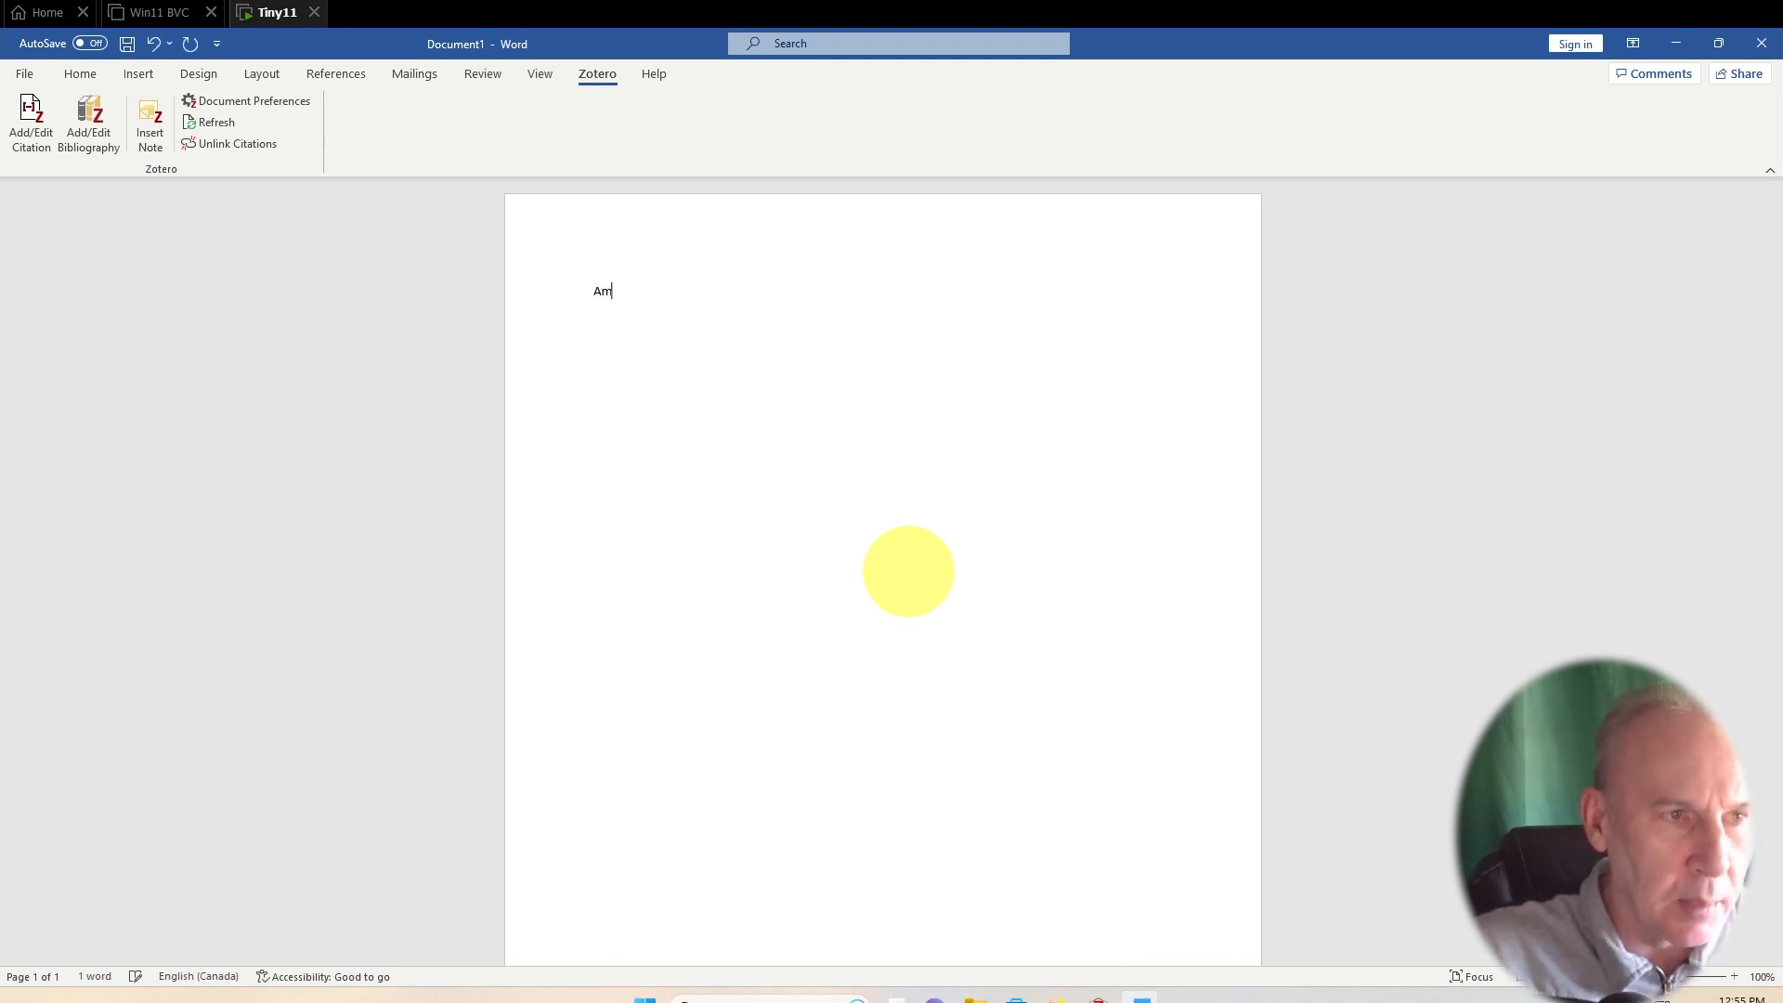
{"action": "type", "text": "azon claims that"}
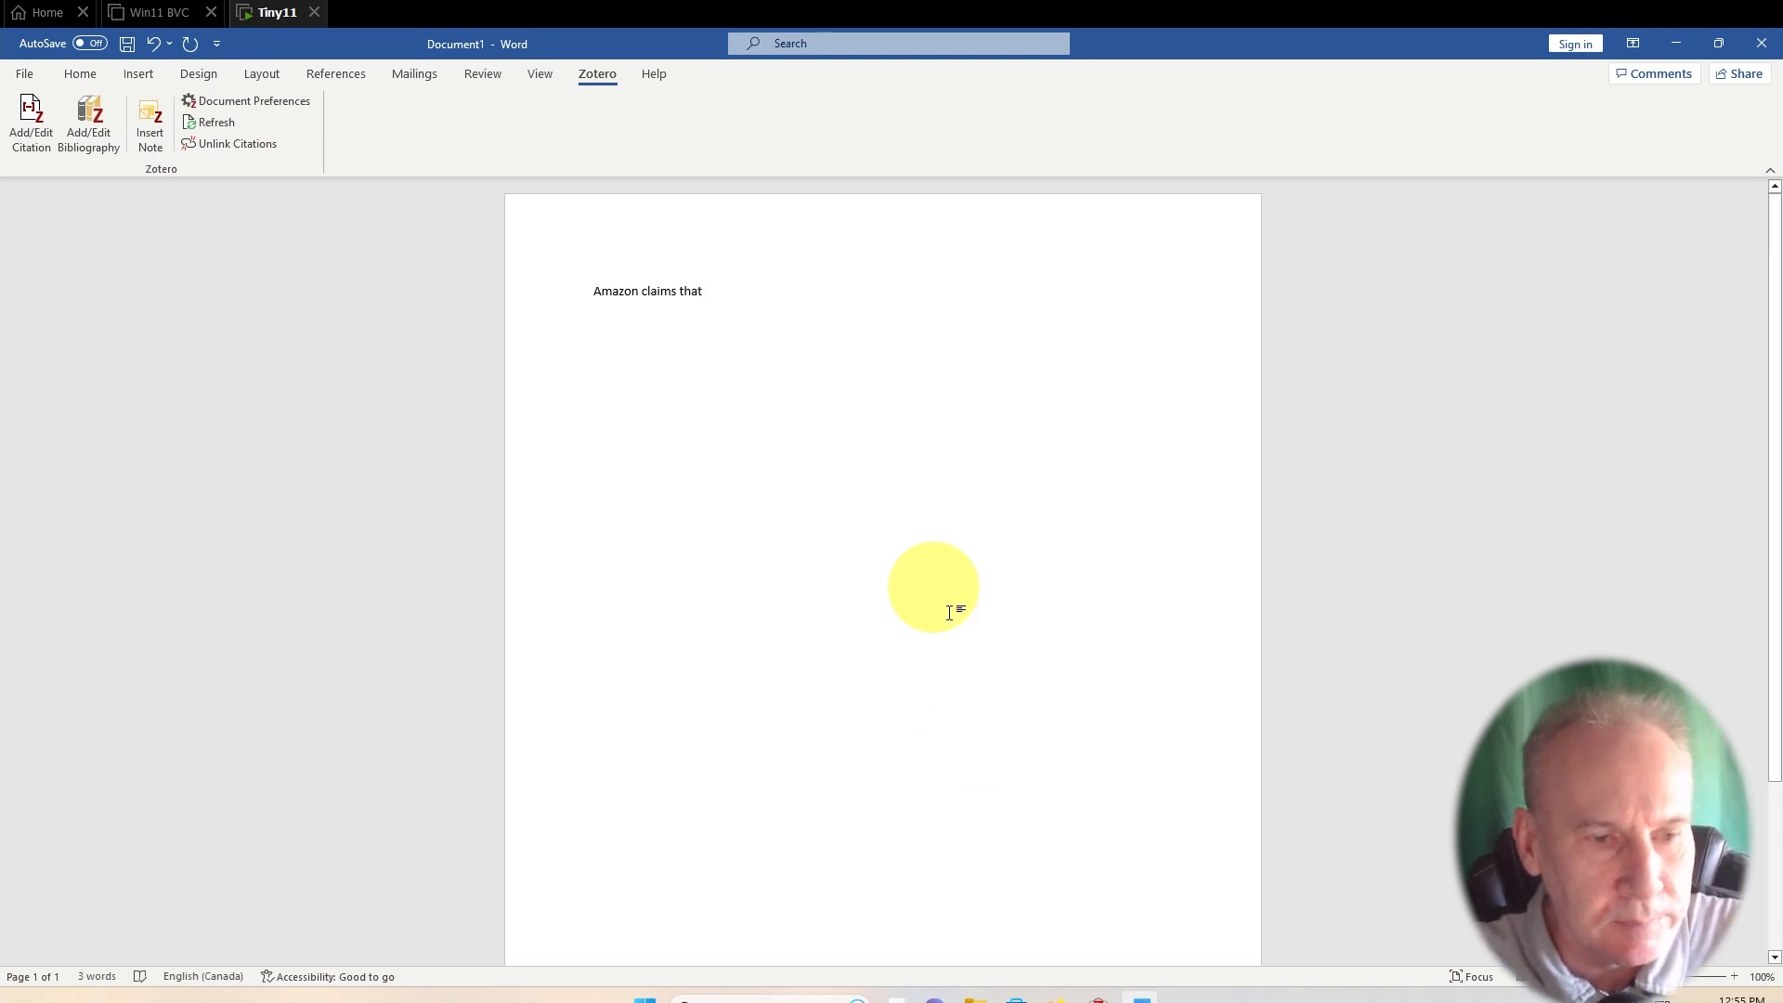
{"action": "left_click", "coordinate": [1055, 995]}
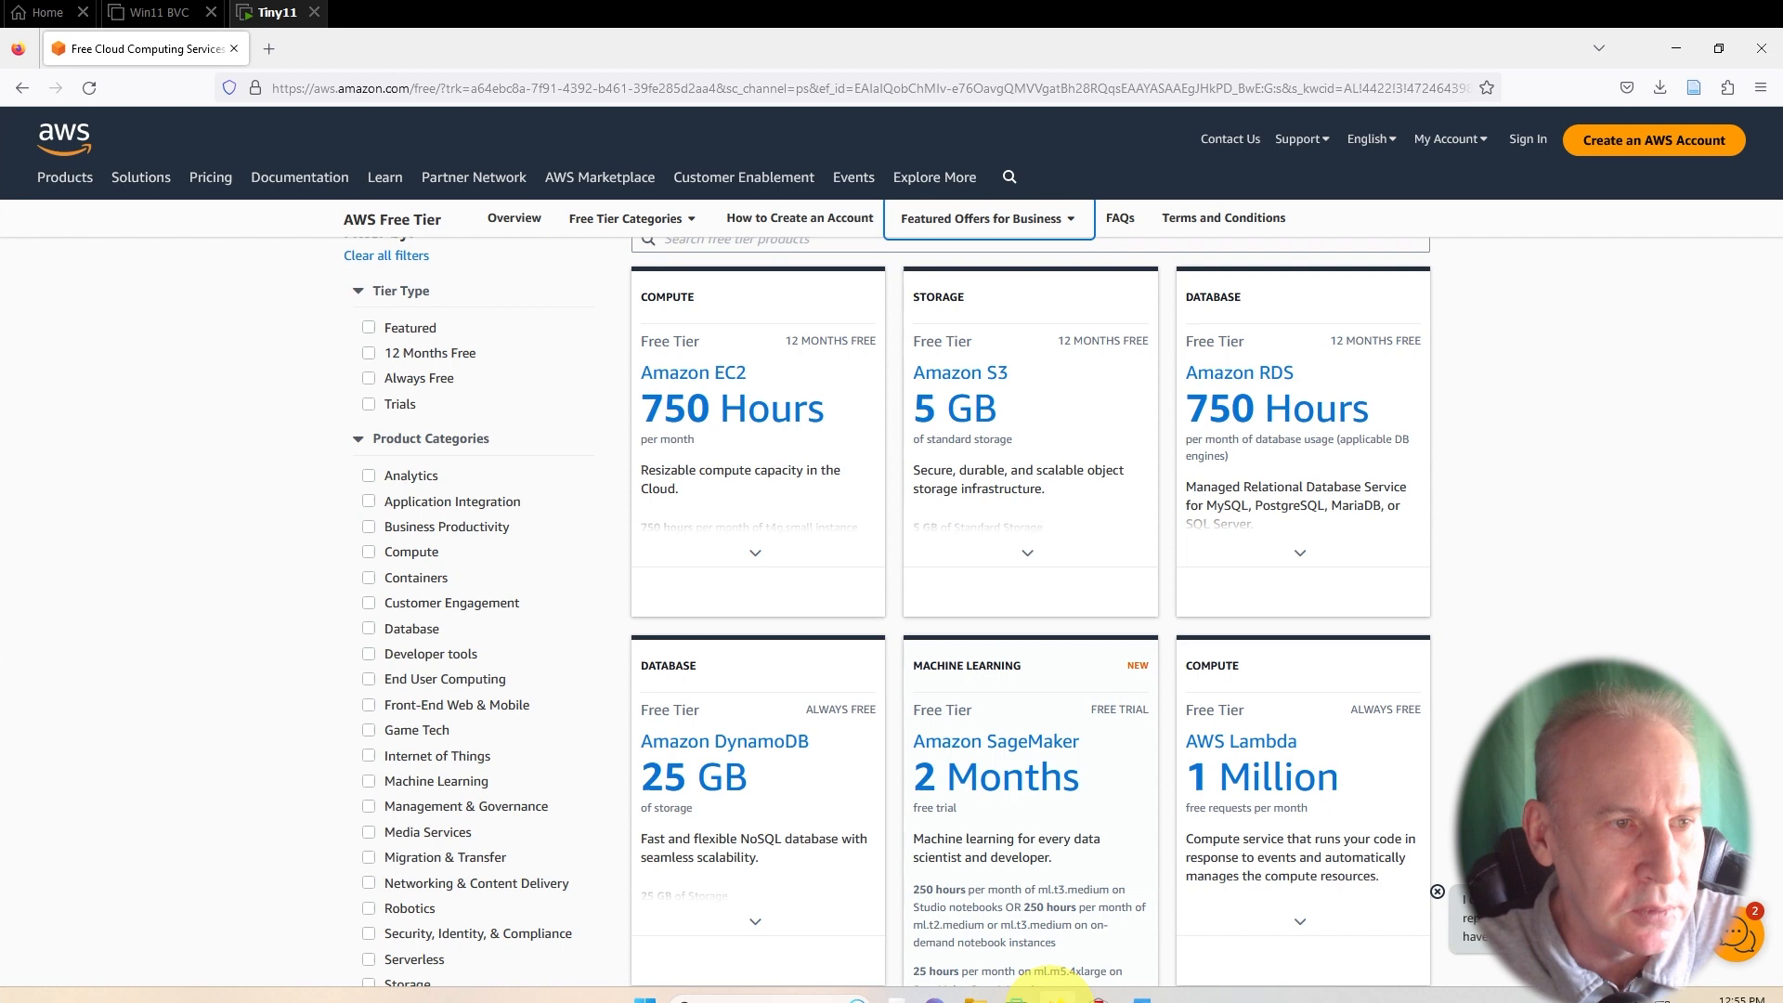
{"action": "left_click", "coordinate": [1017, 996]}
{"action": "type", "text": "EC"}
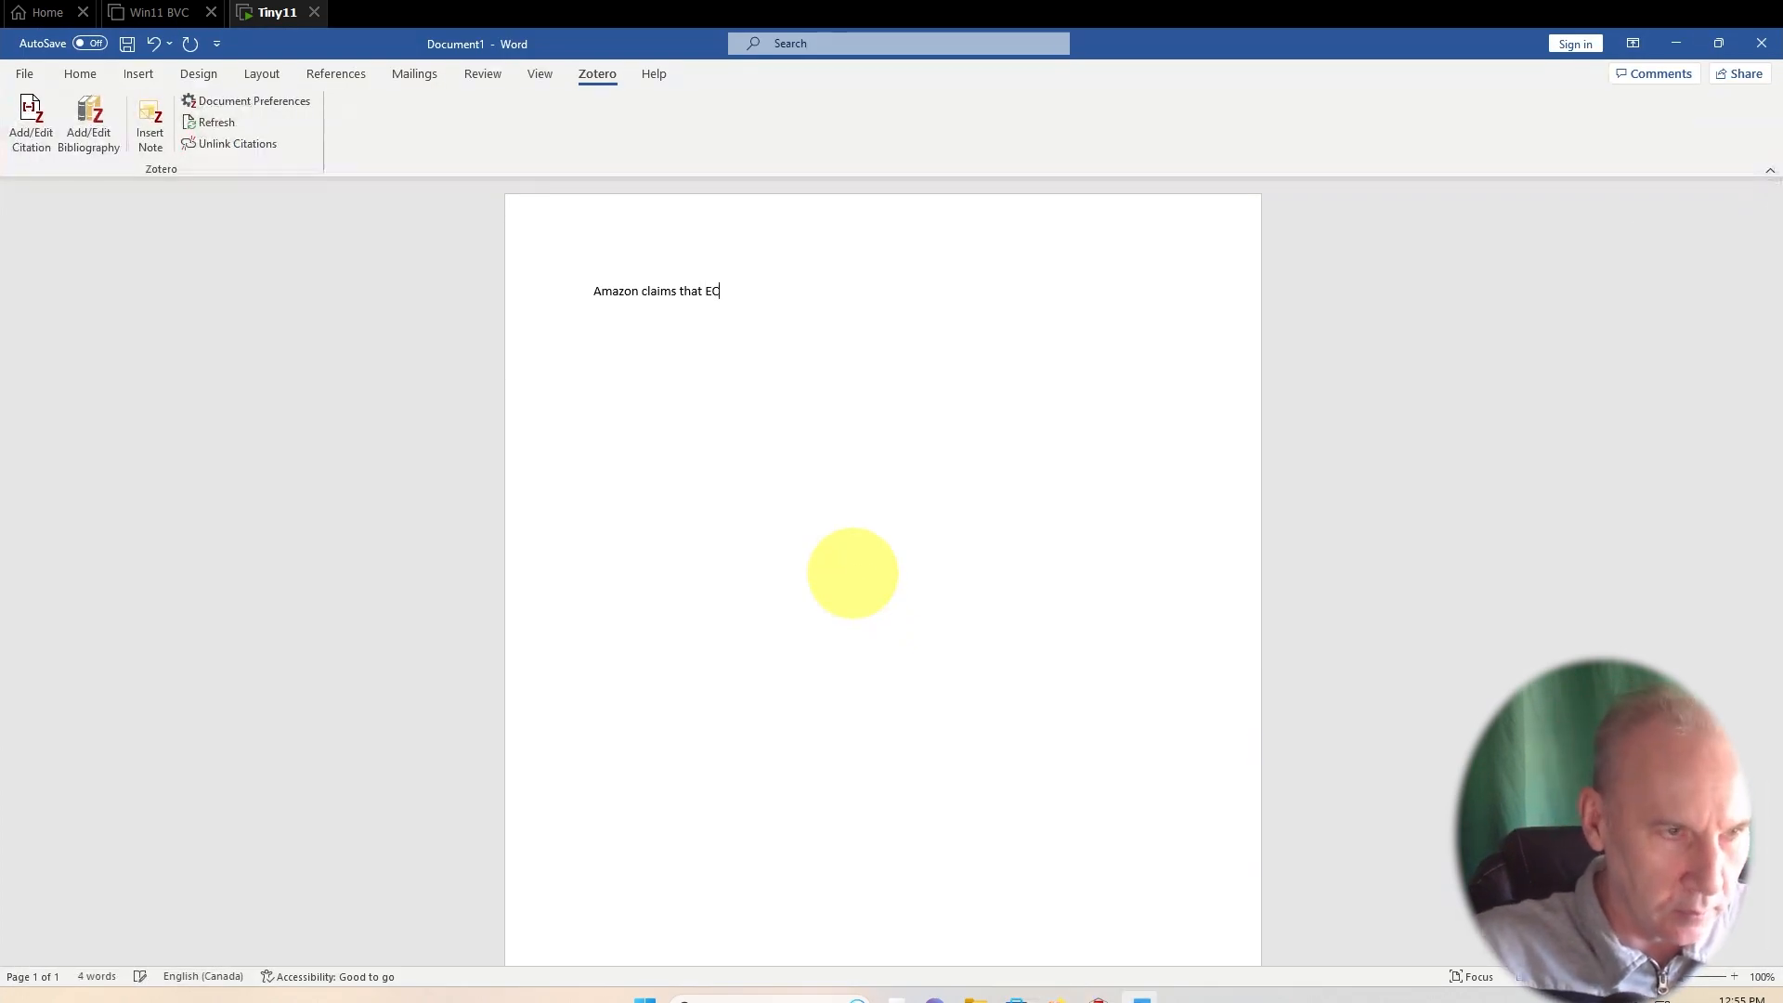
{"action": "type", "text": "2 teir has "}
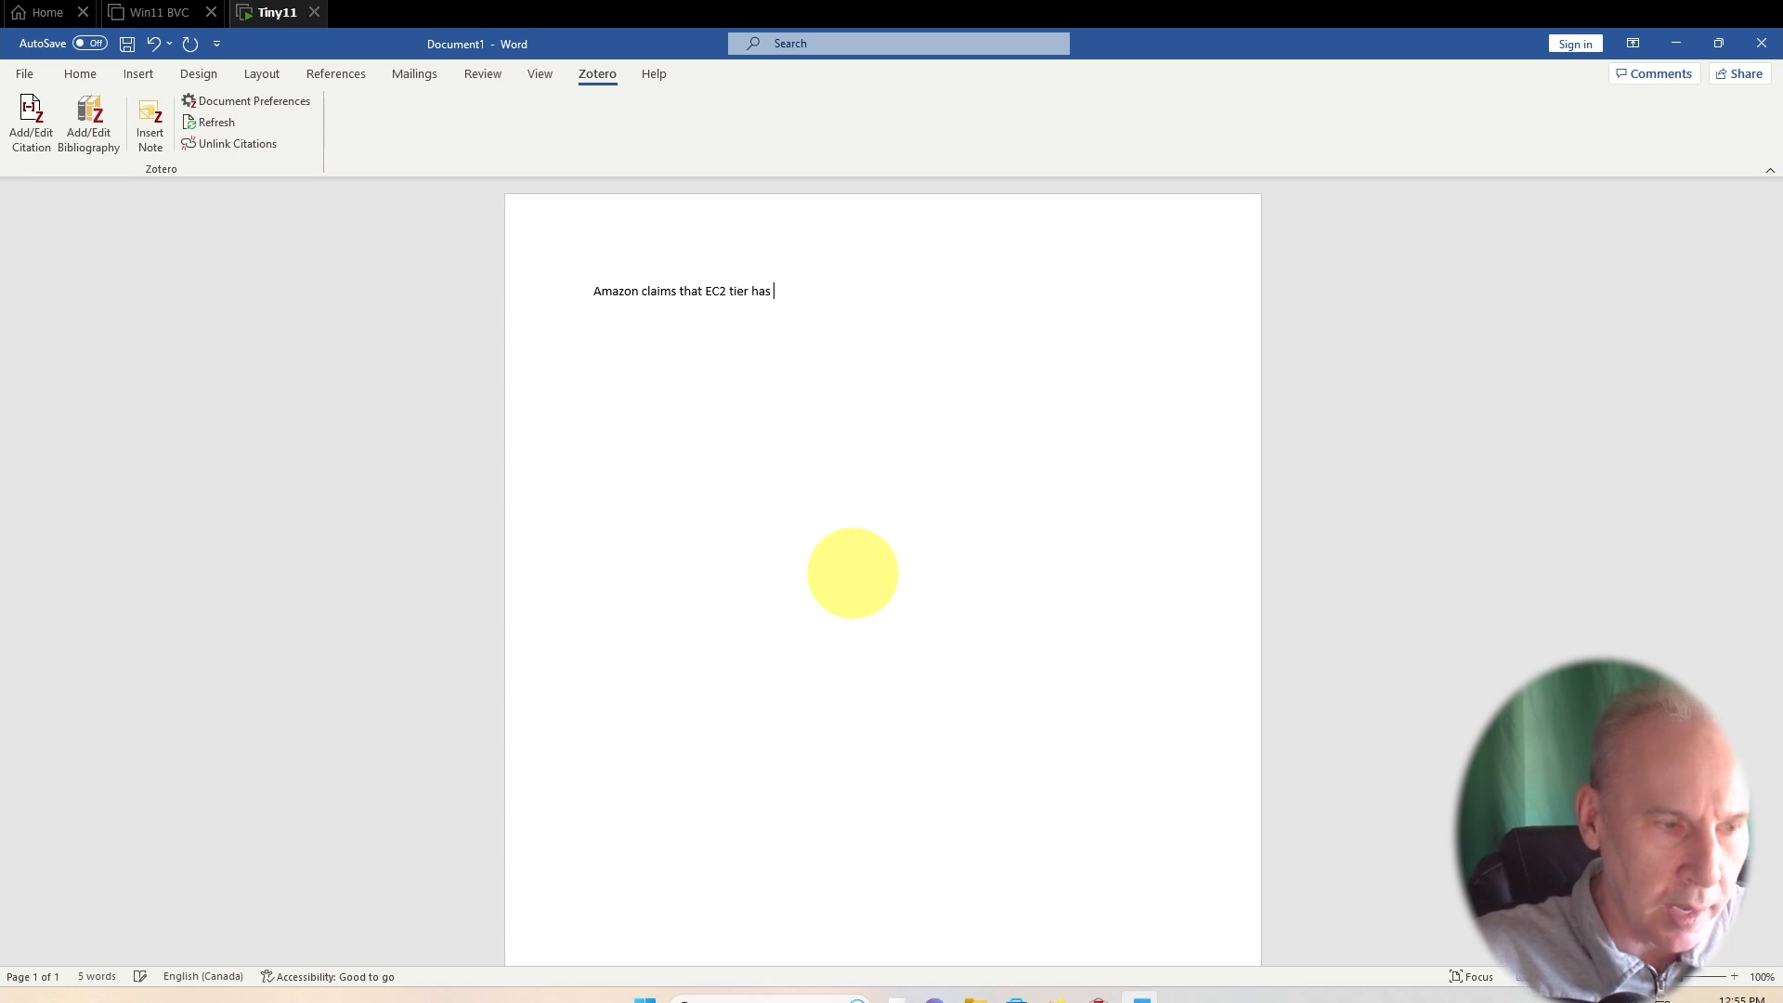
{"action": "type", "text": "750 hours."}
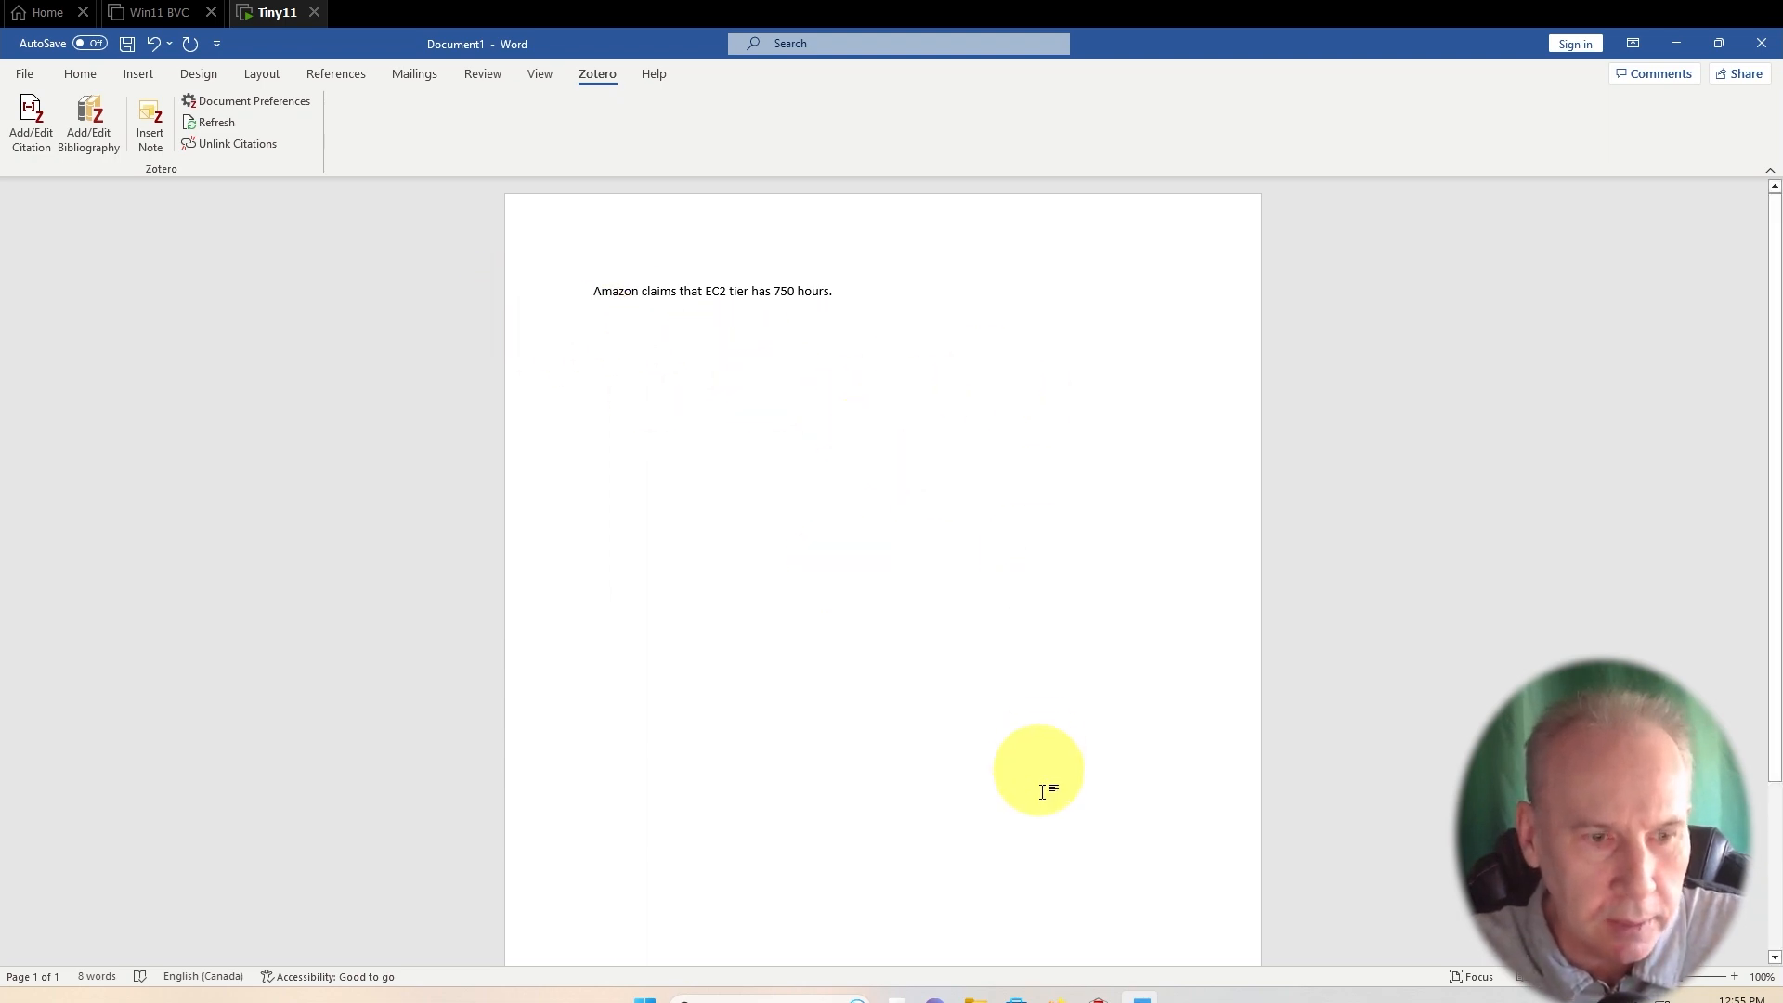
{"action": "left_click", "coordinate": [1058, 998]}
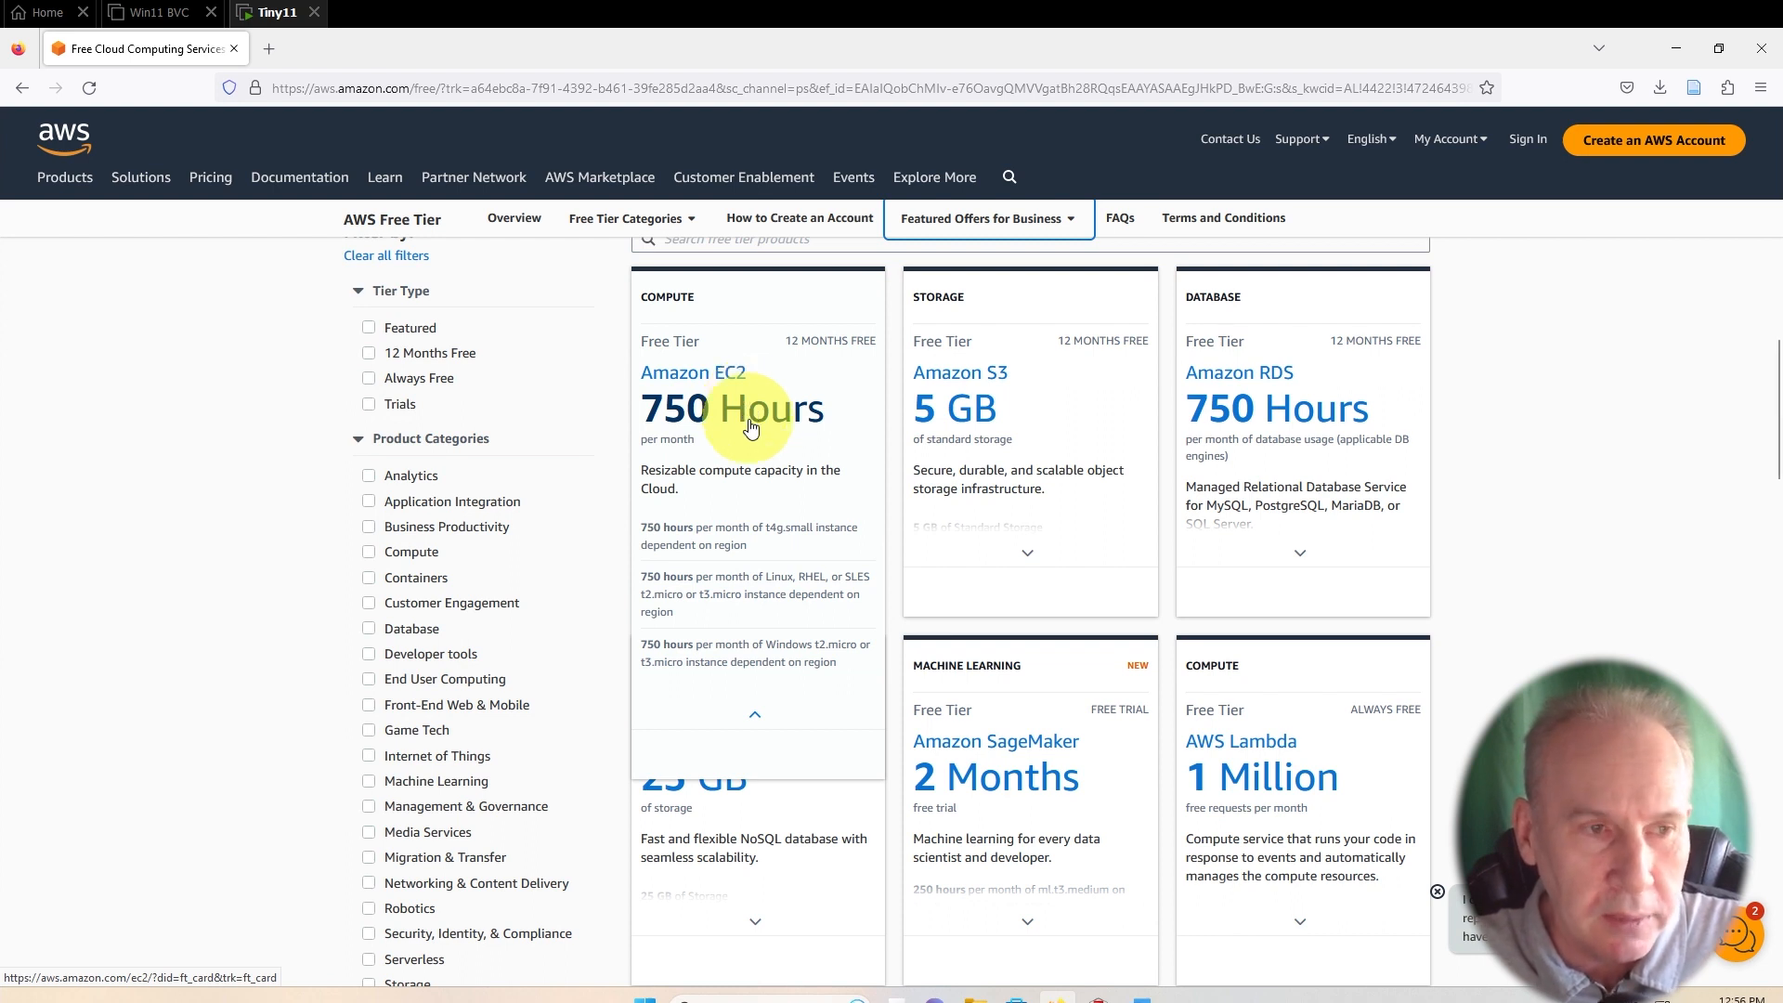
{"action": "left_click", "coordinate": [1141, 999]}
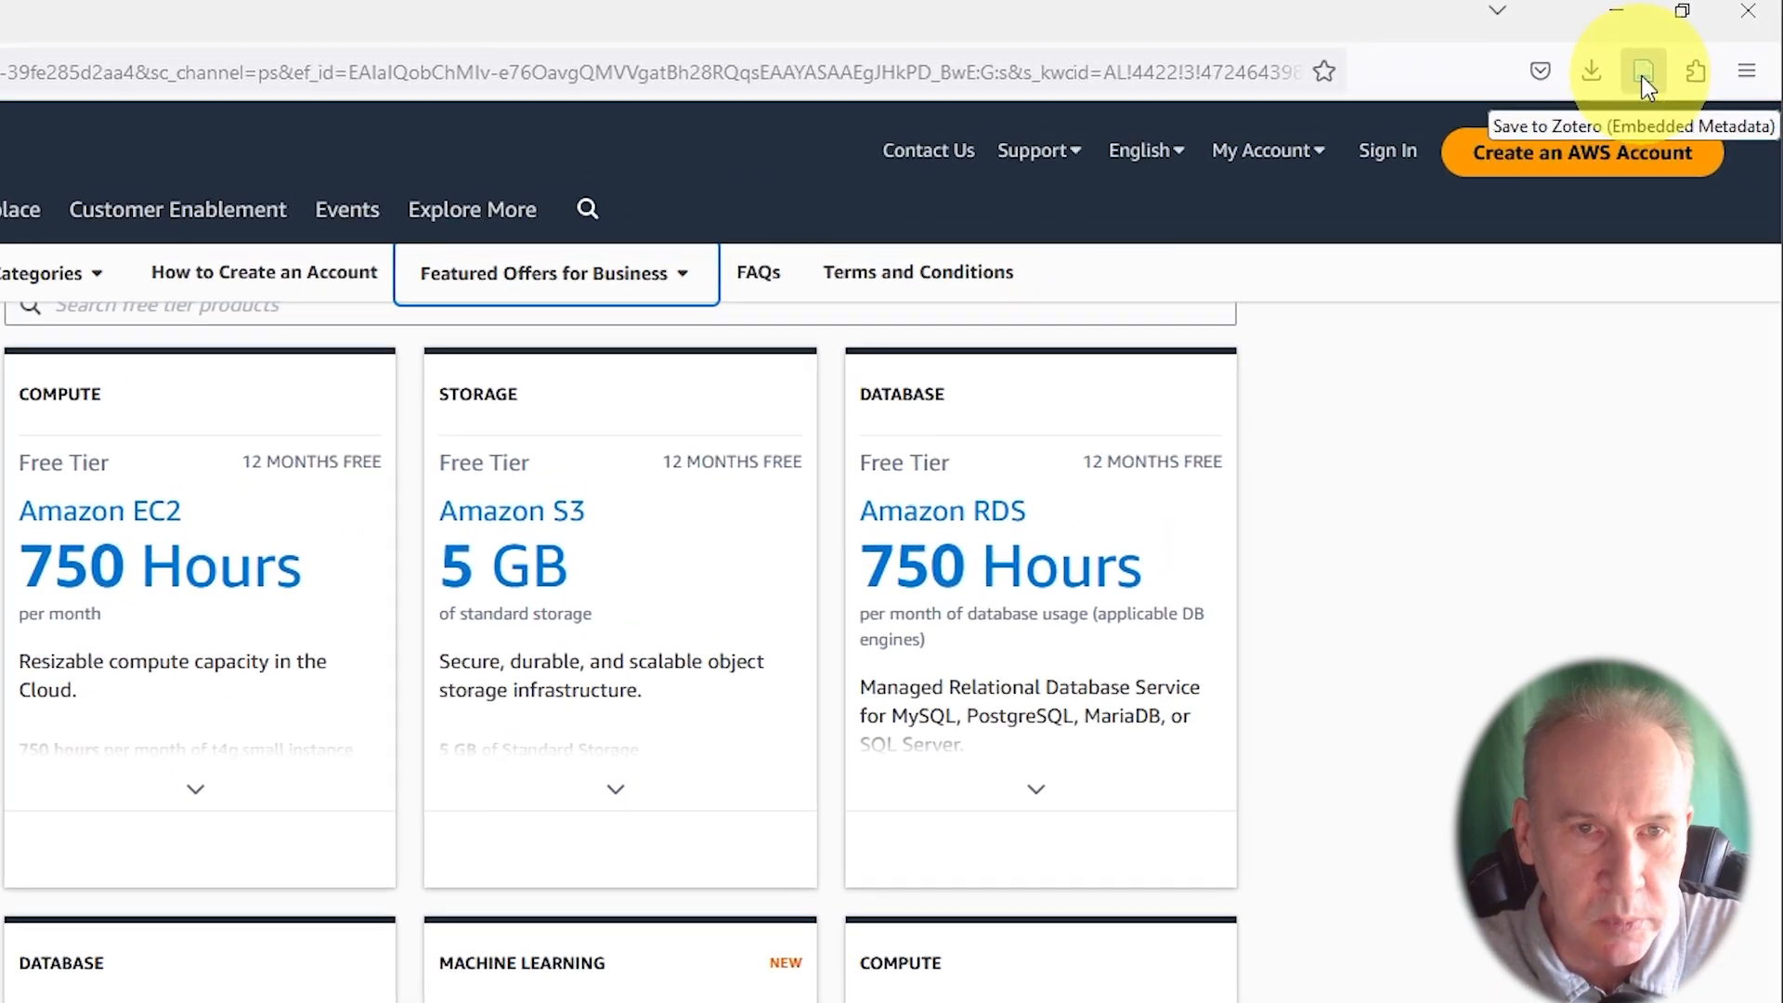
- Save the AWS Free Tier page to My Library with the Zotero Connector and check the saved item's details in Zotero
{"action": "left_click", "coordinate": [1642, 74]}
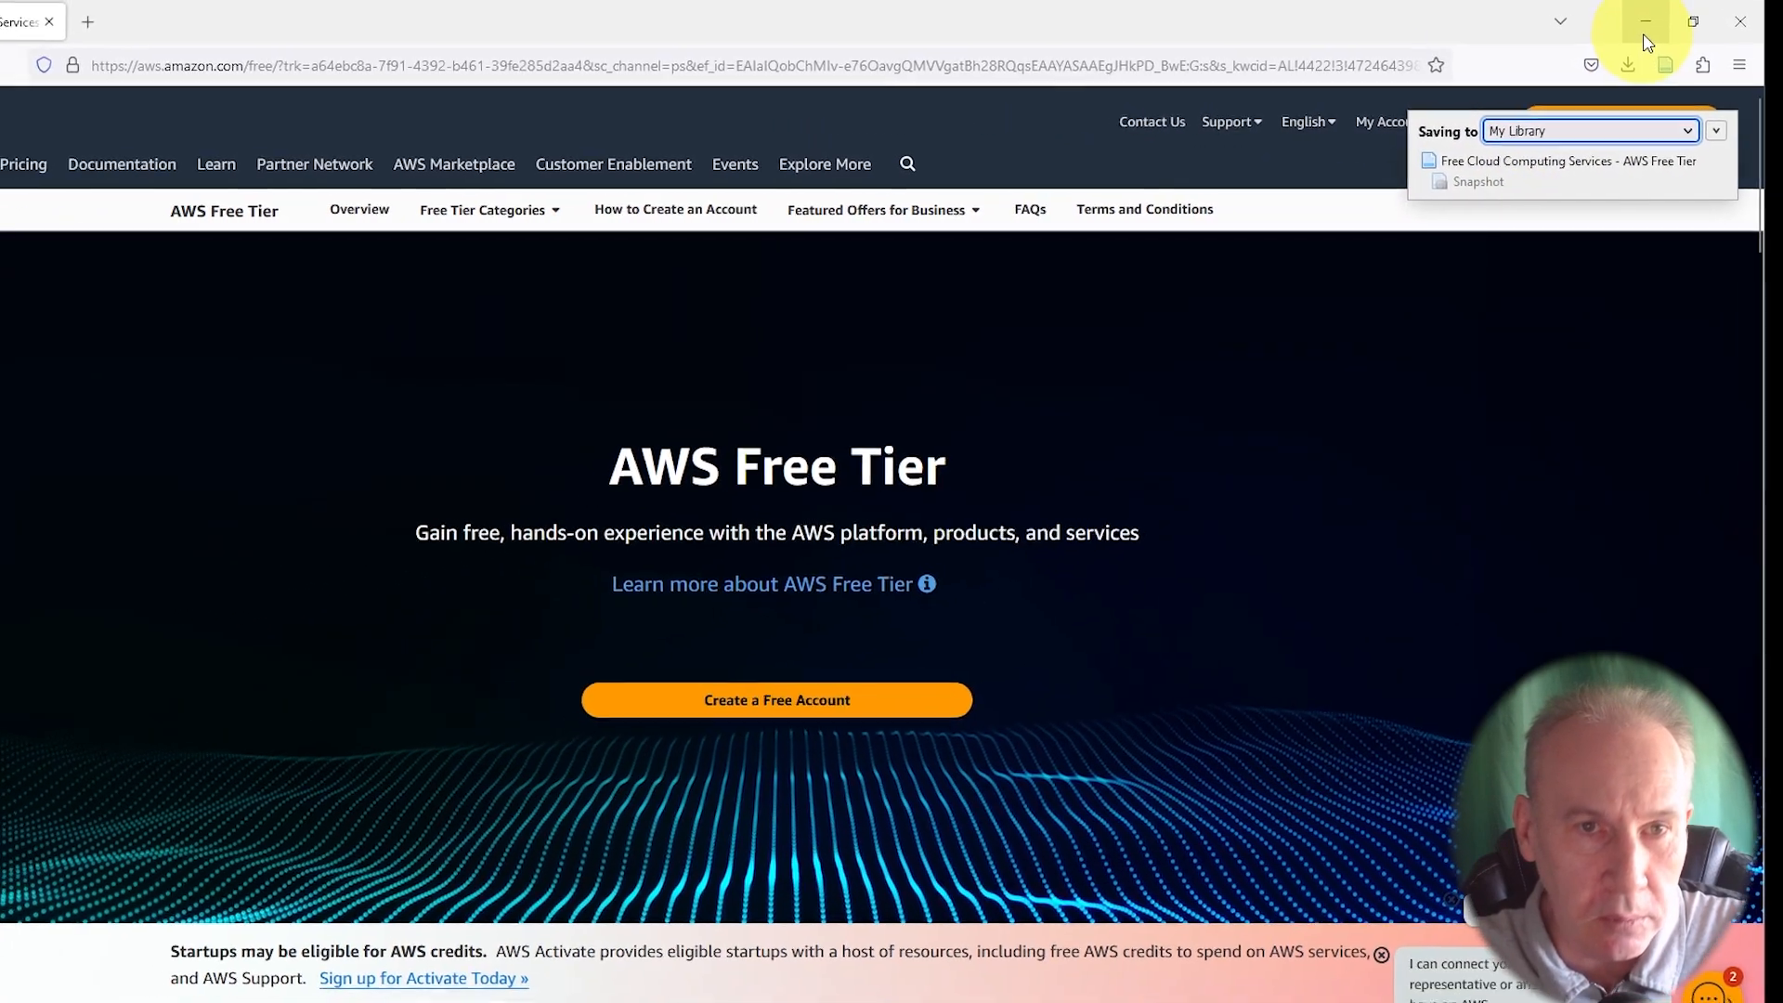
{"action": "left_click", "coordinate": [1633, 13]}
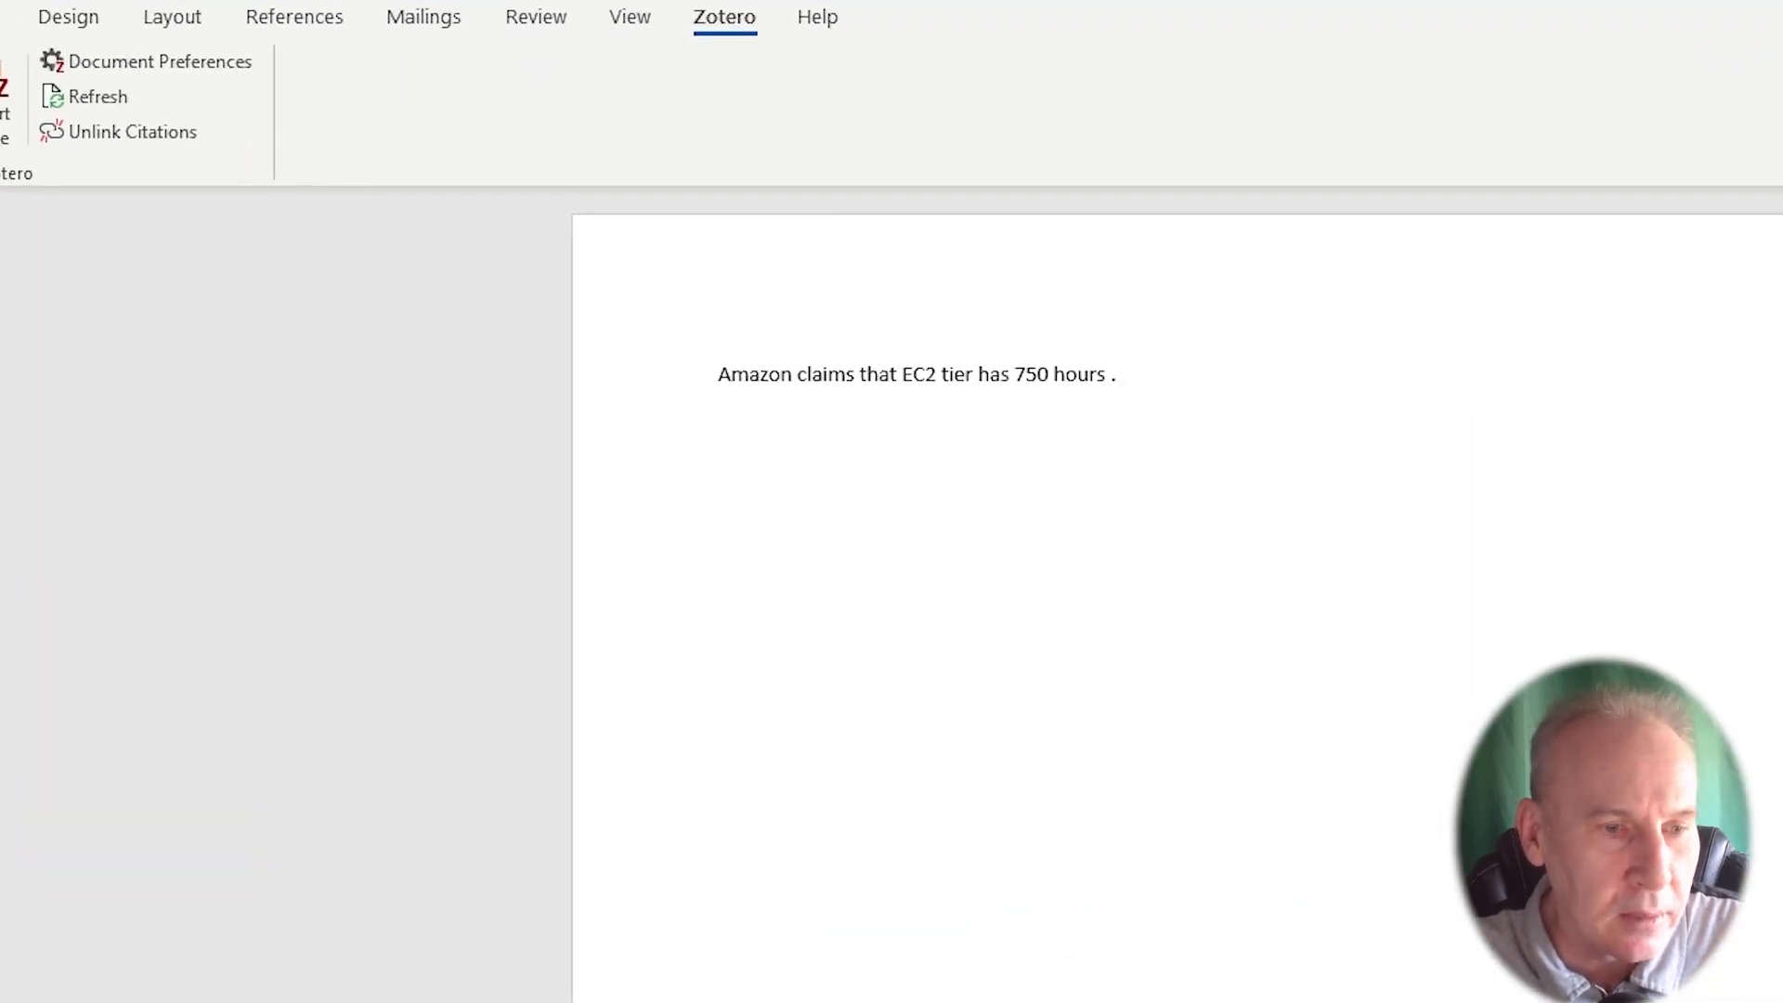
{"action": "key", "text": "alt+Tab"}
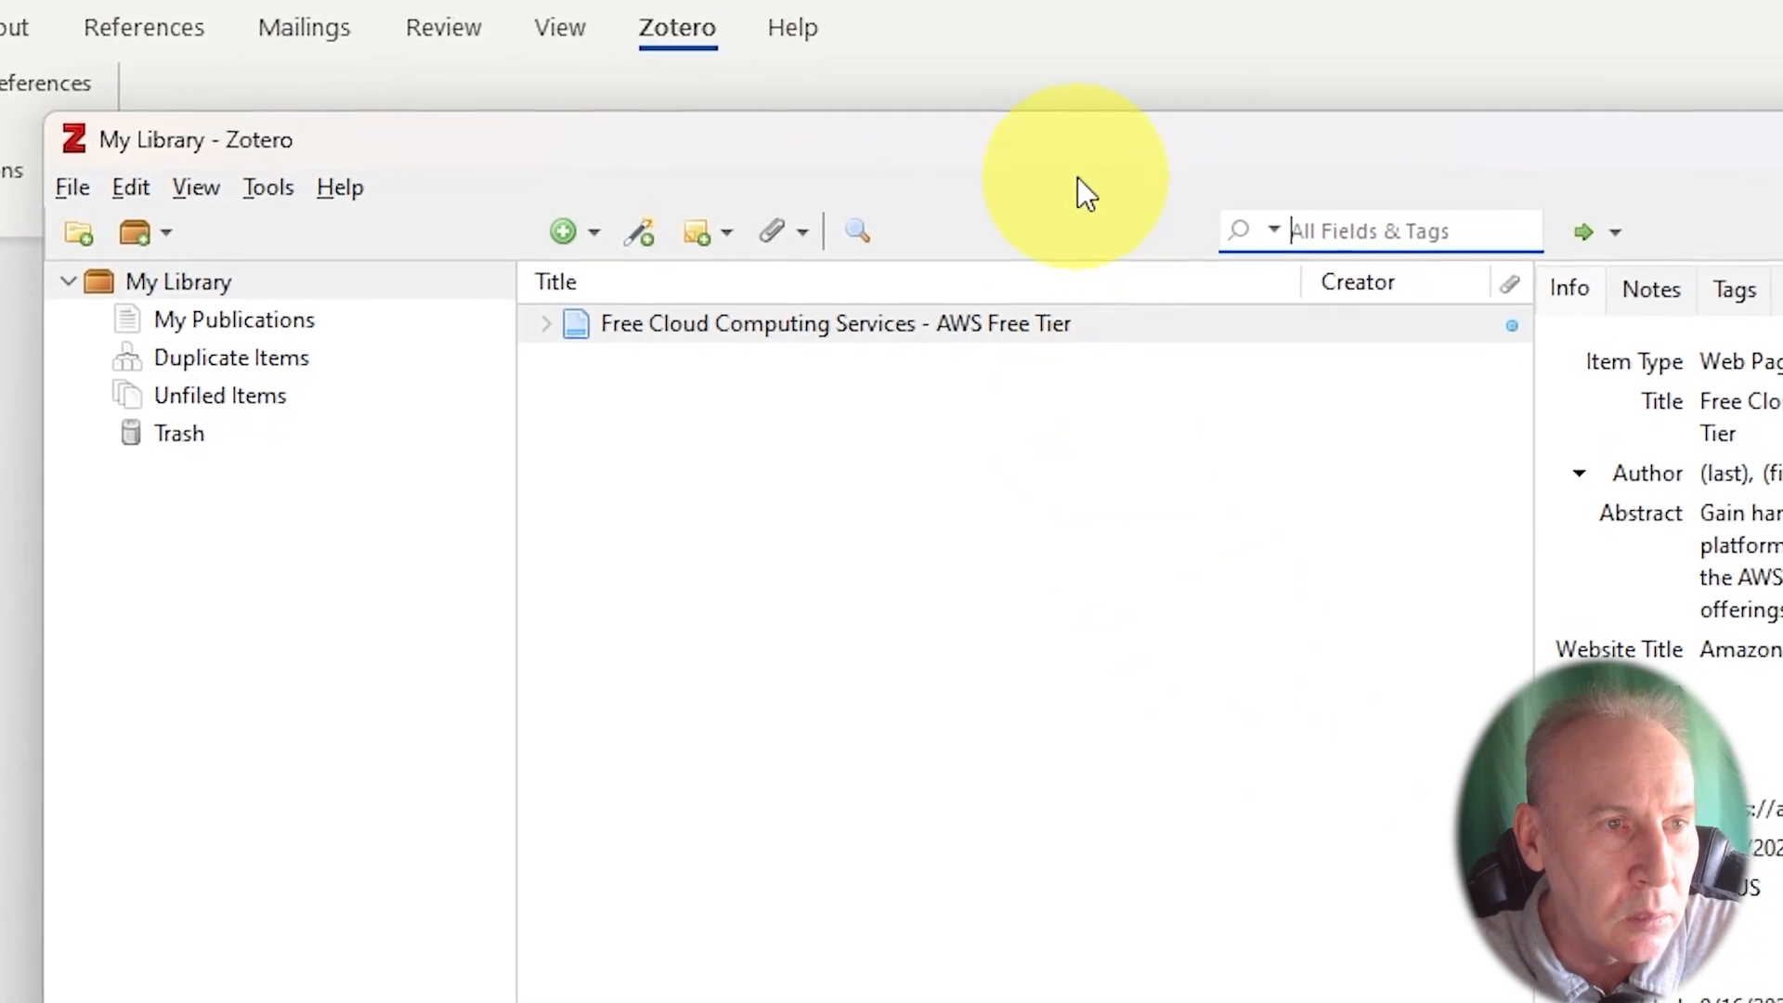
{"action": "left_click", "coordinate": [1031, 306]}
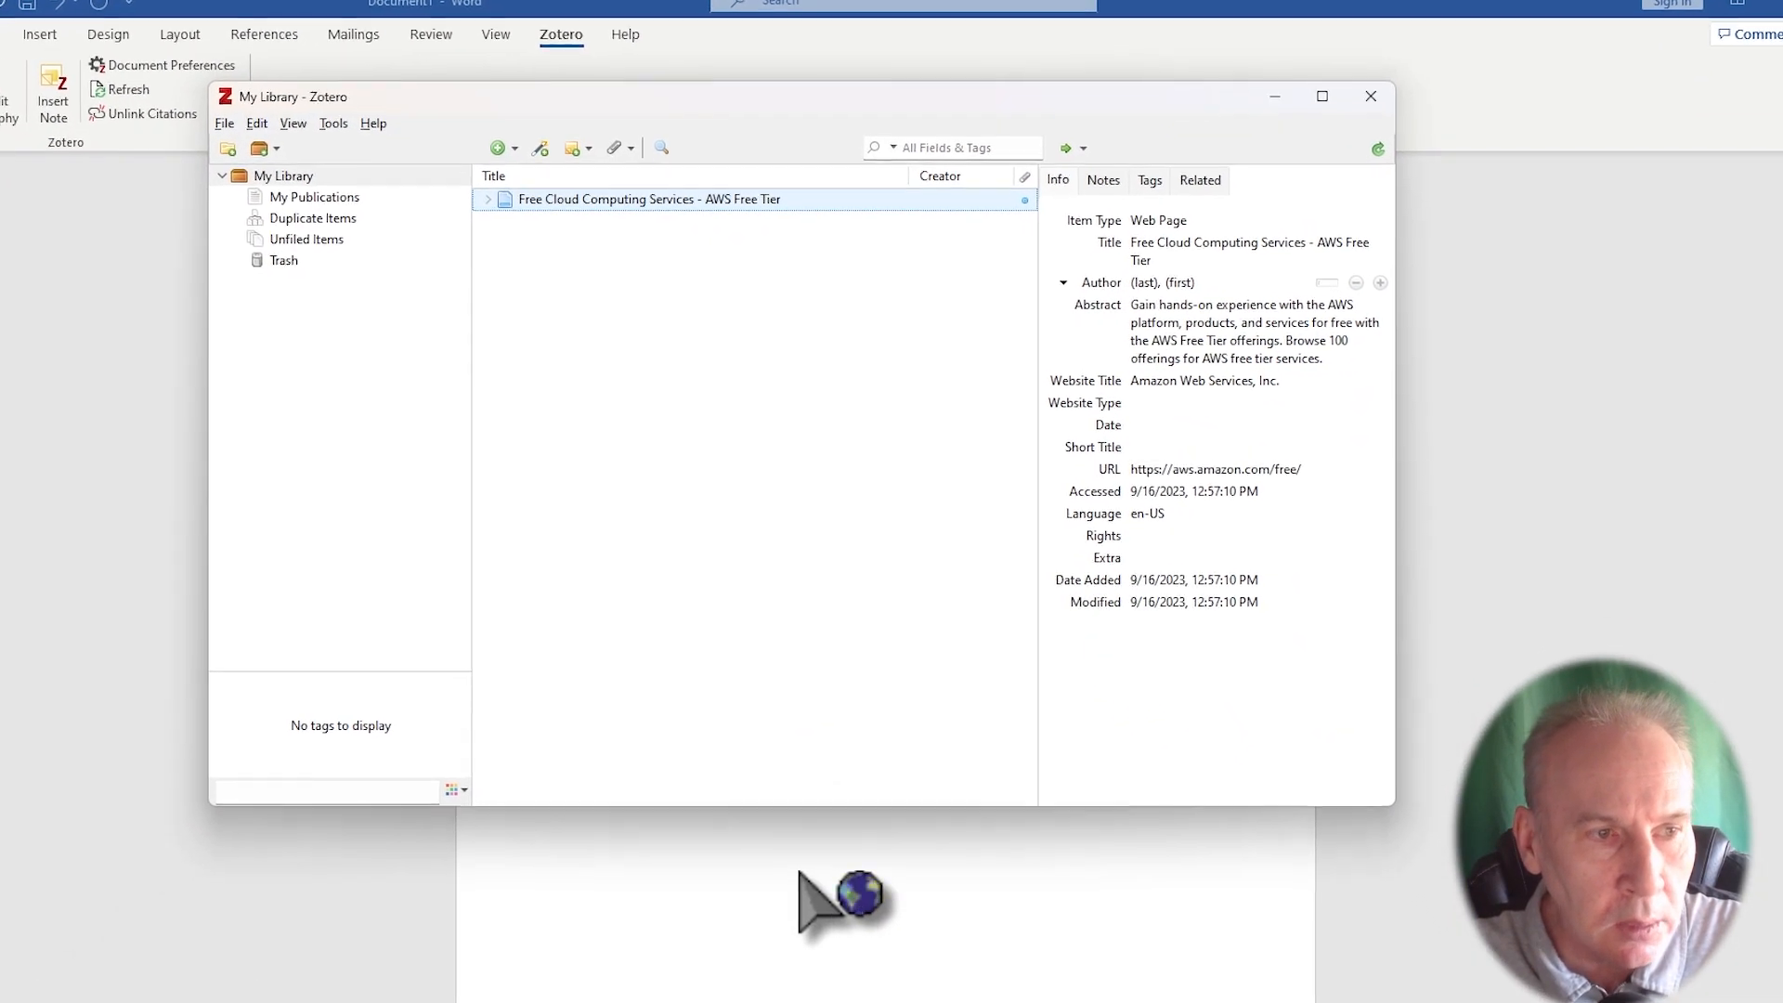
{"action": "left_click", "coordinate": [1501, 318]}
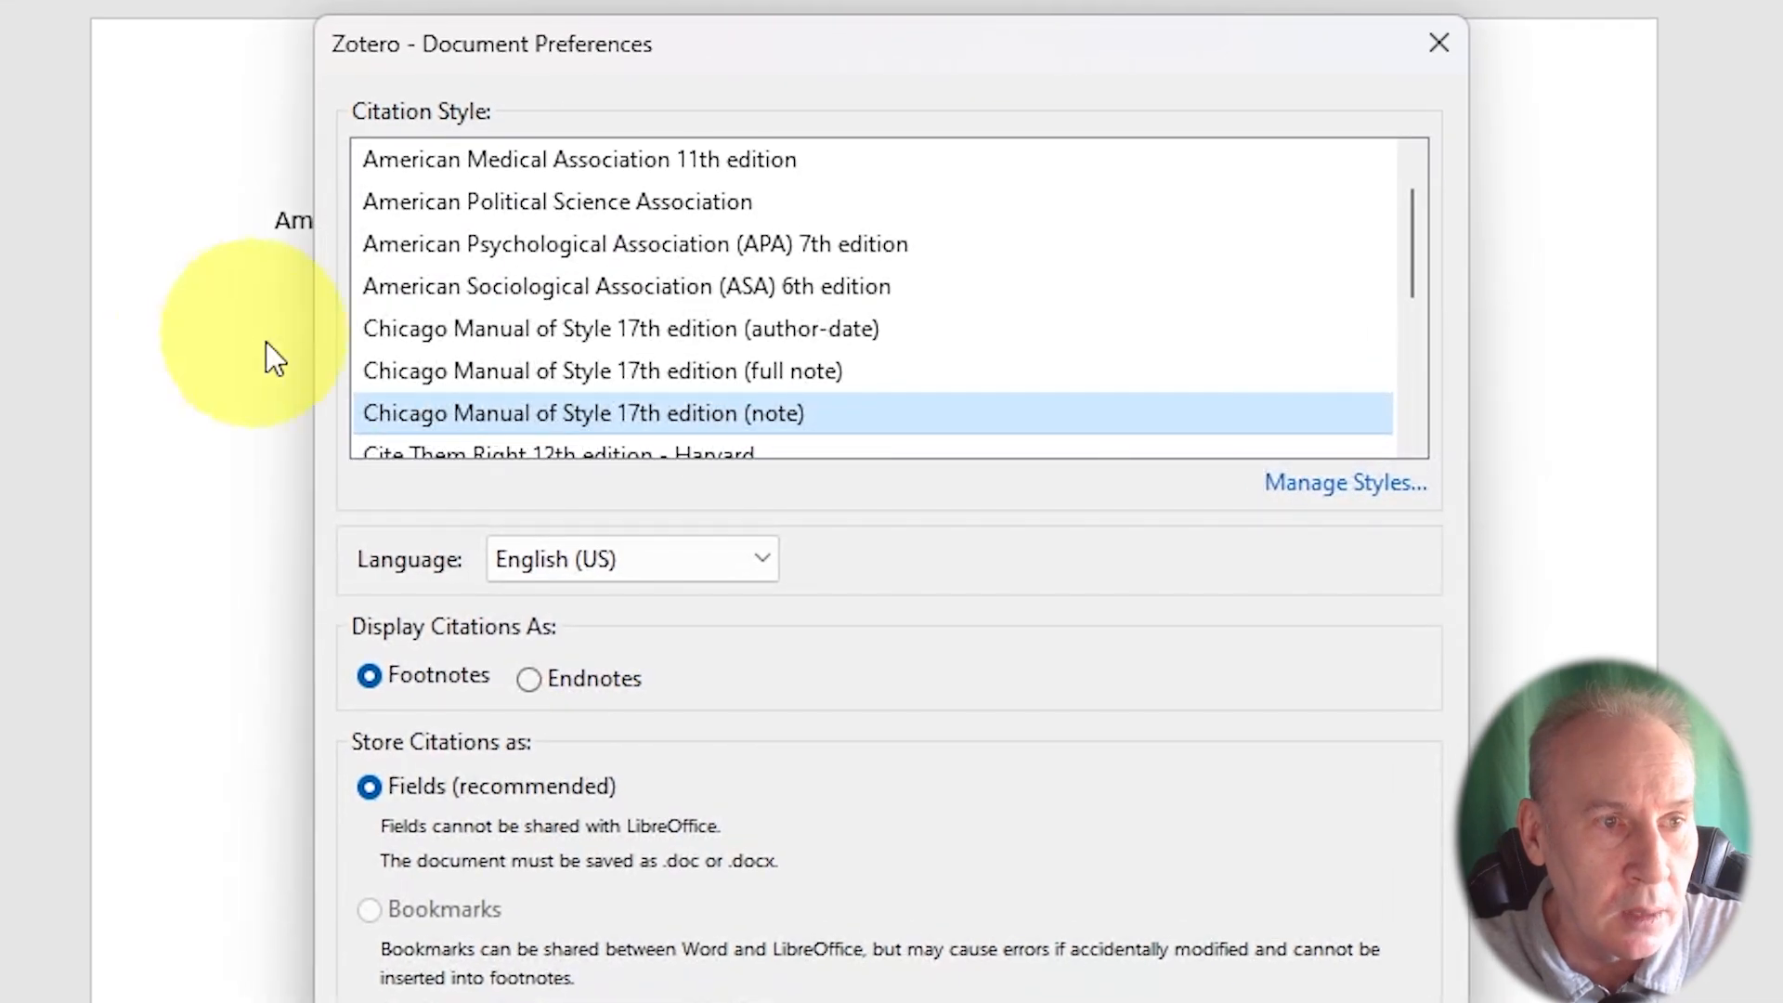
- Set the citation style to American Psychological Association (APA) 7th edition and cite "Free Cloud Computing Services - AWS Free Tier" after "750 hours"
{"action": "left_click", "coordinate": [975, 249]}
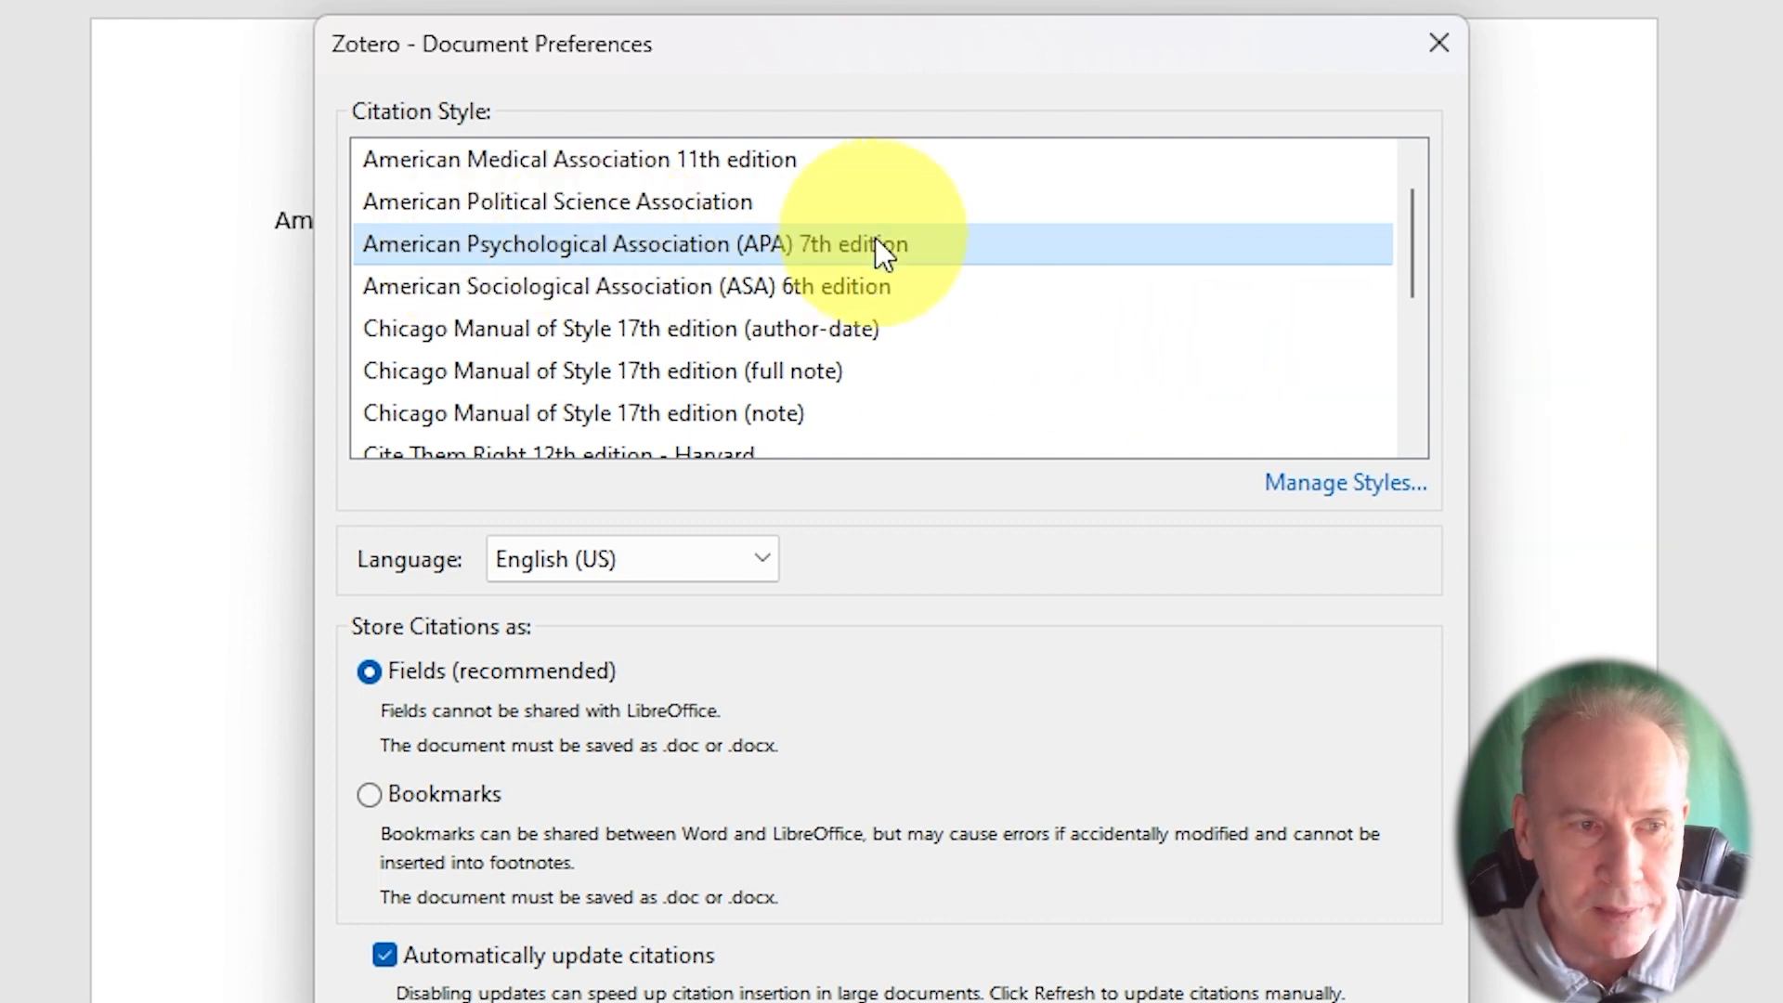
{"action": "left_click", "coordinate": [1040, 1002]}
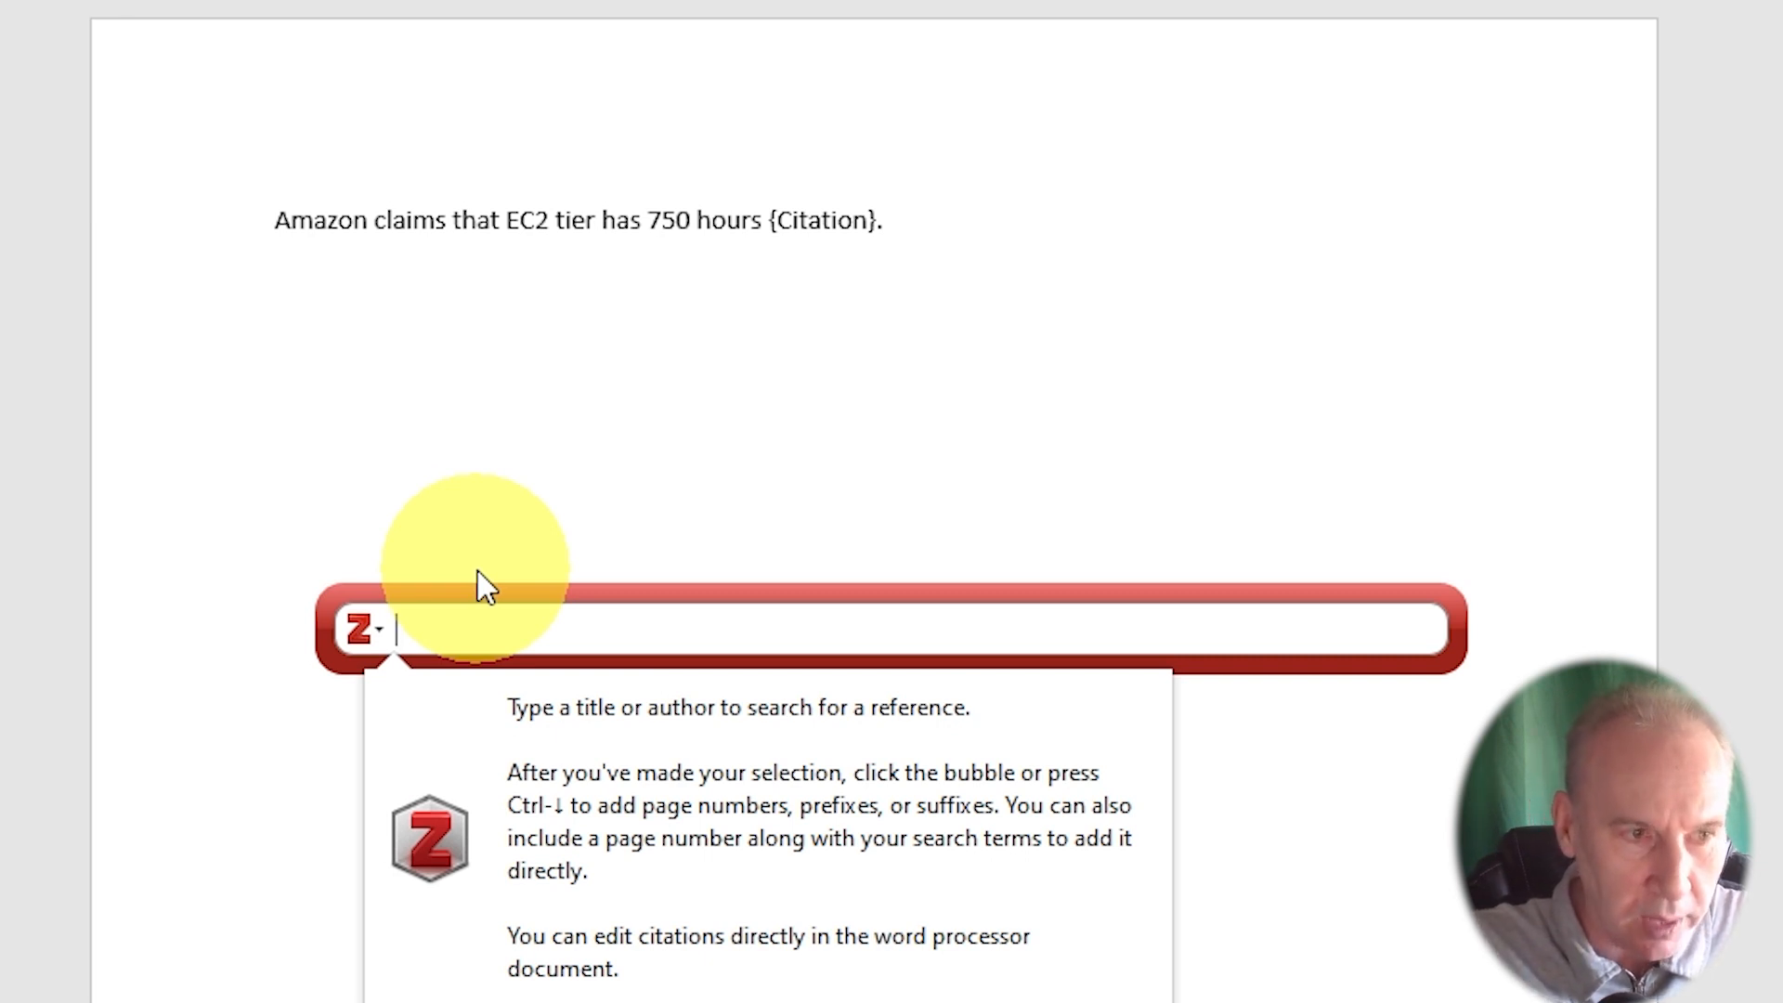
{"action": "type", "text": "a"}
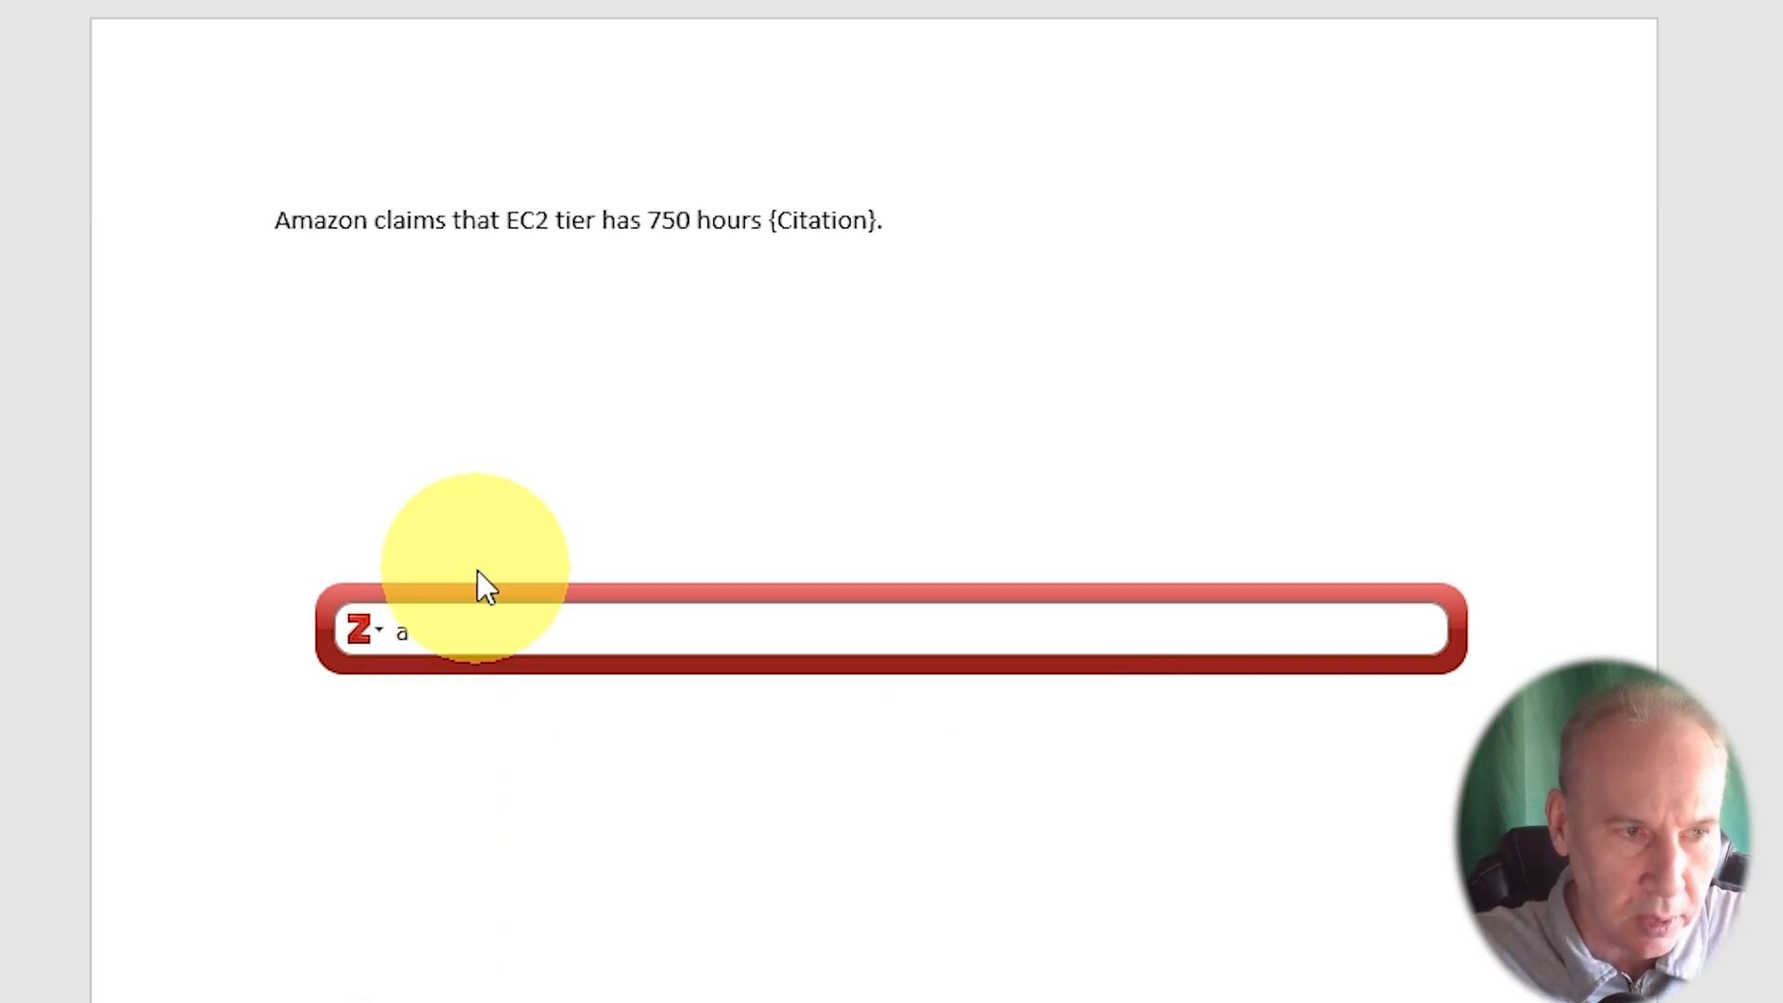
{"action": "type", "text": "w"}
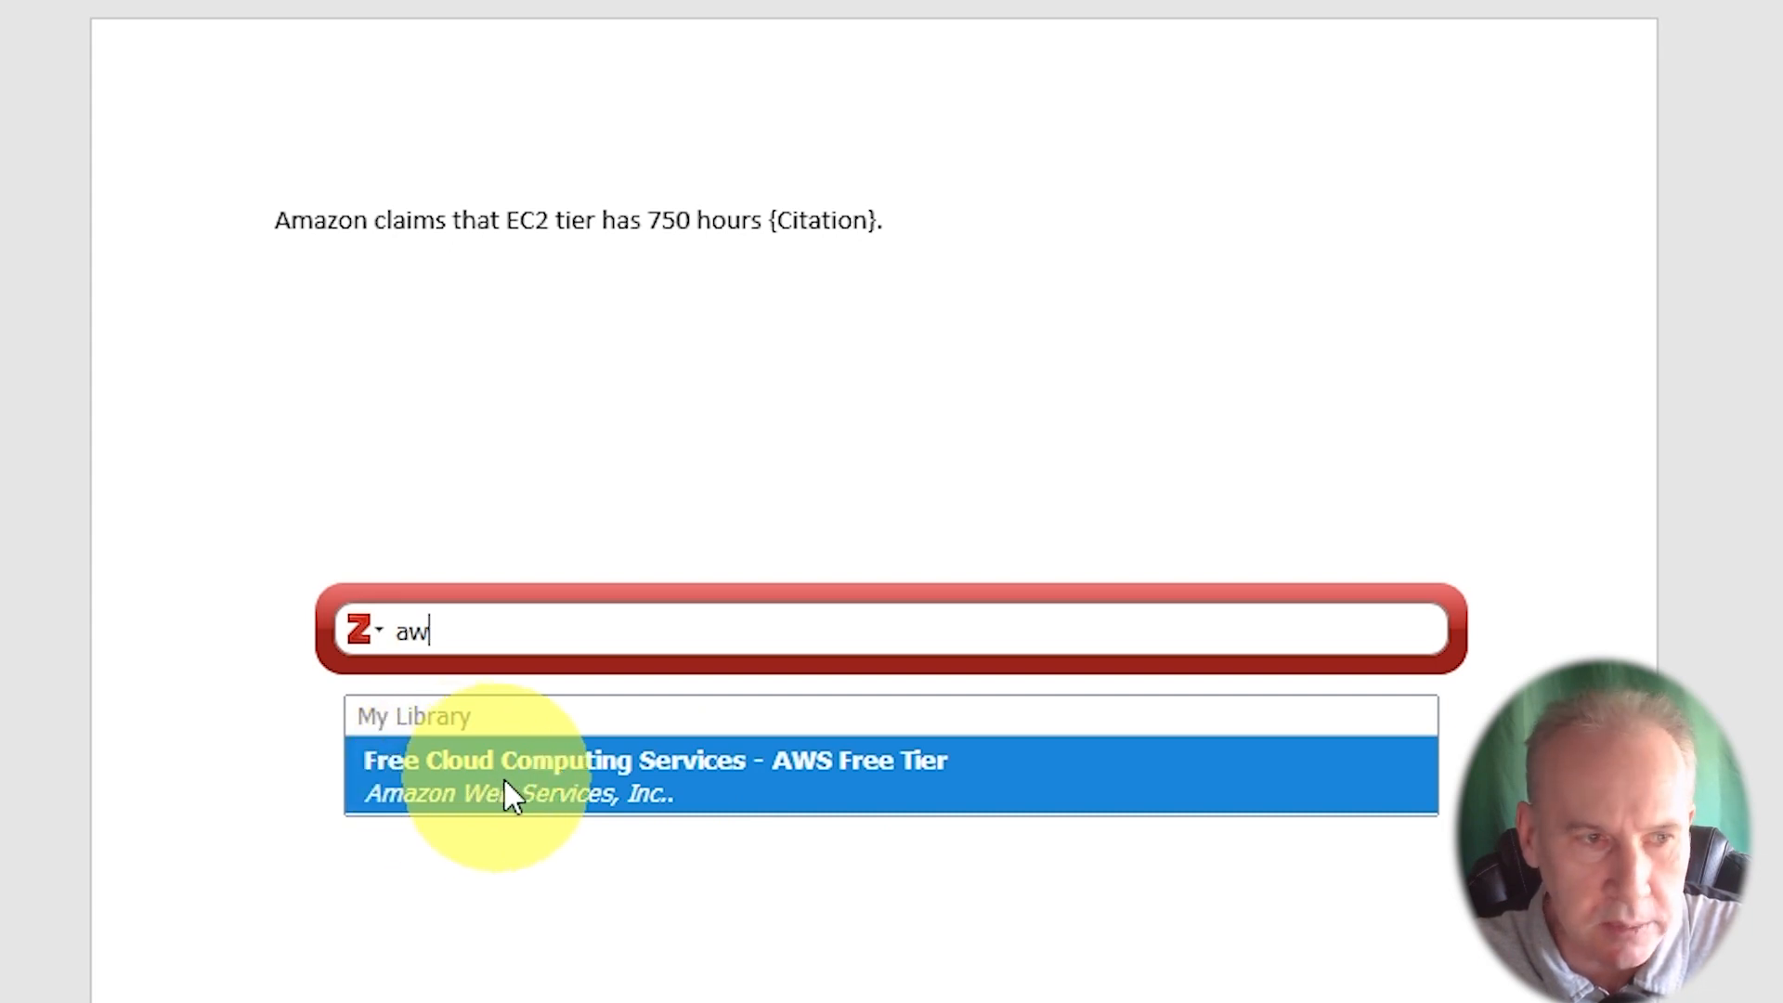
{"action": "left_click", "coordinate": [453, 785]}
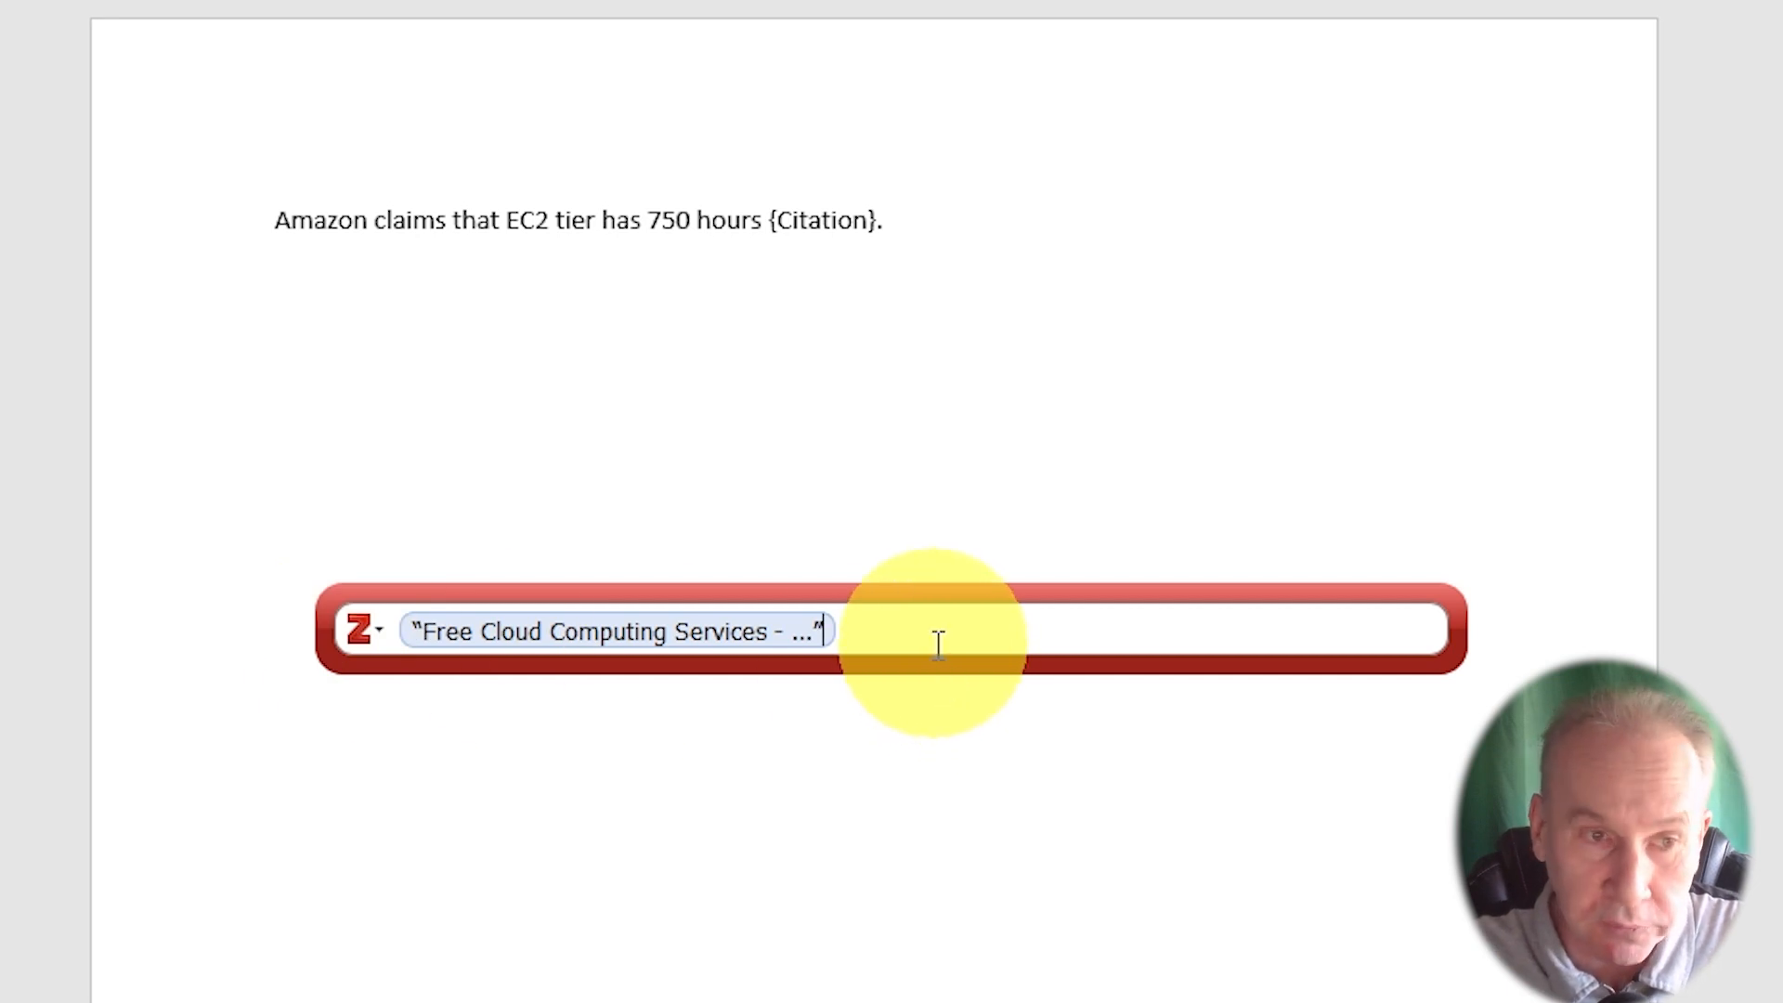
{"action": "key", "text": "Return"}
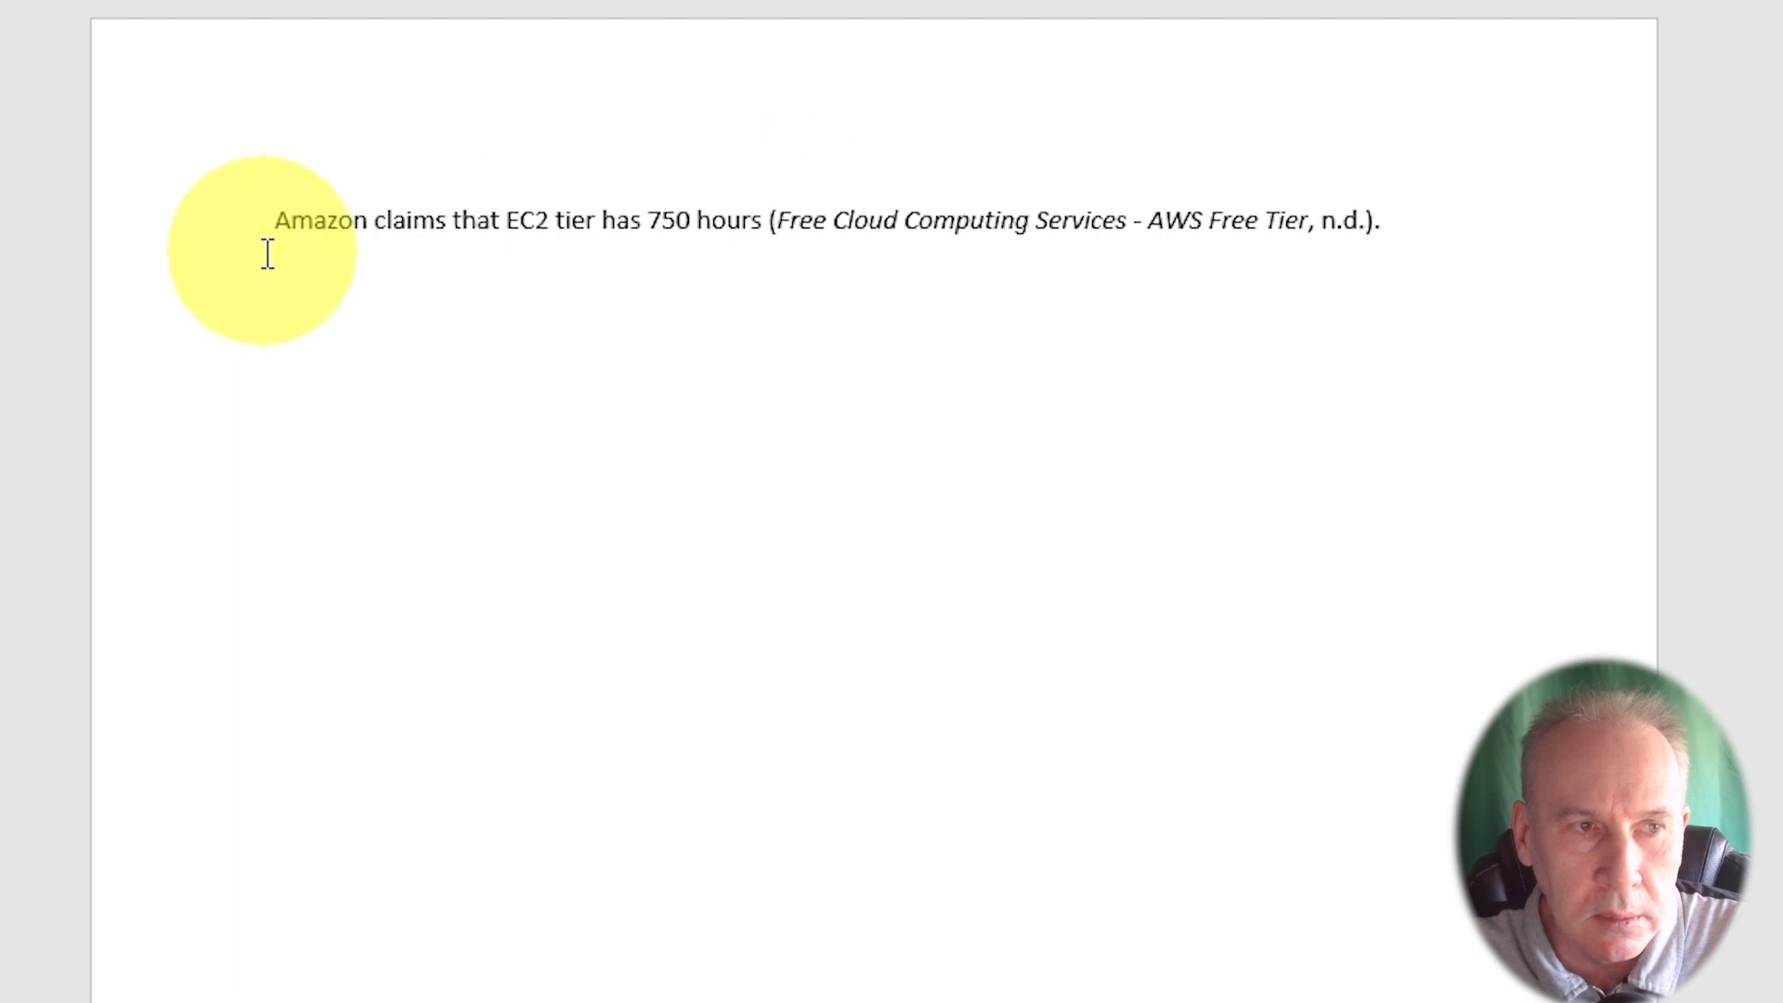
- Select the claim text in front of the inserted citation
{"action": "left_click_drag", "start_coordinate": [277, 226], "coordinate": [761, 226]}
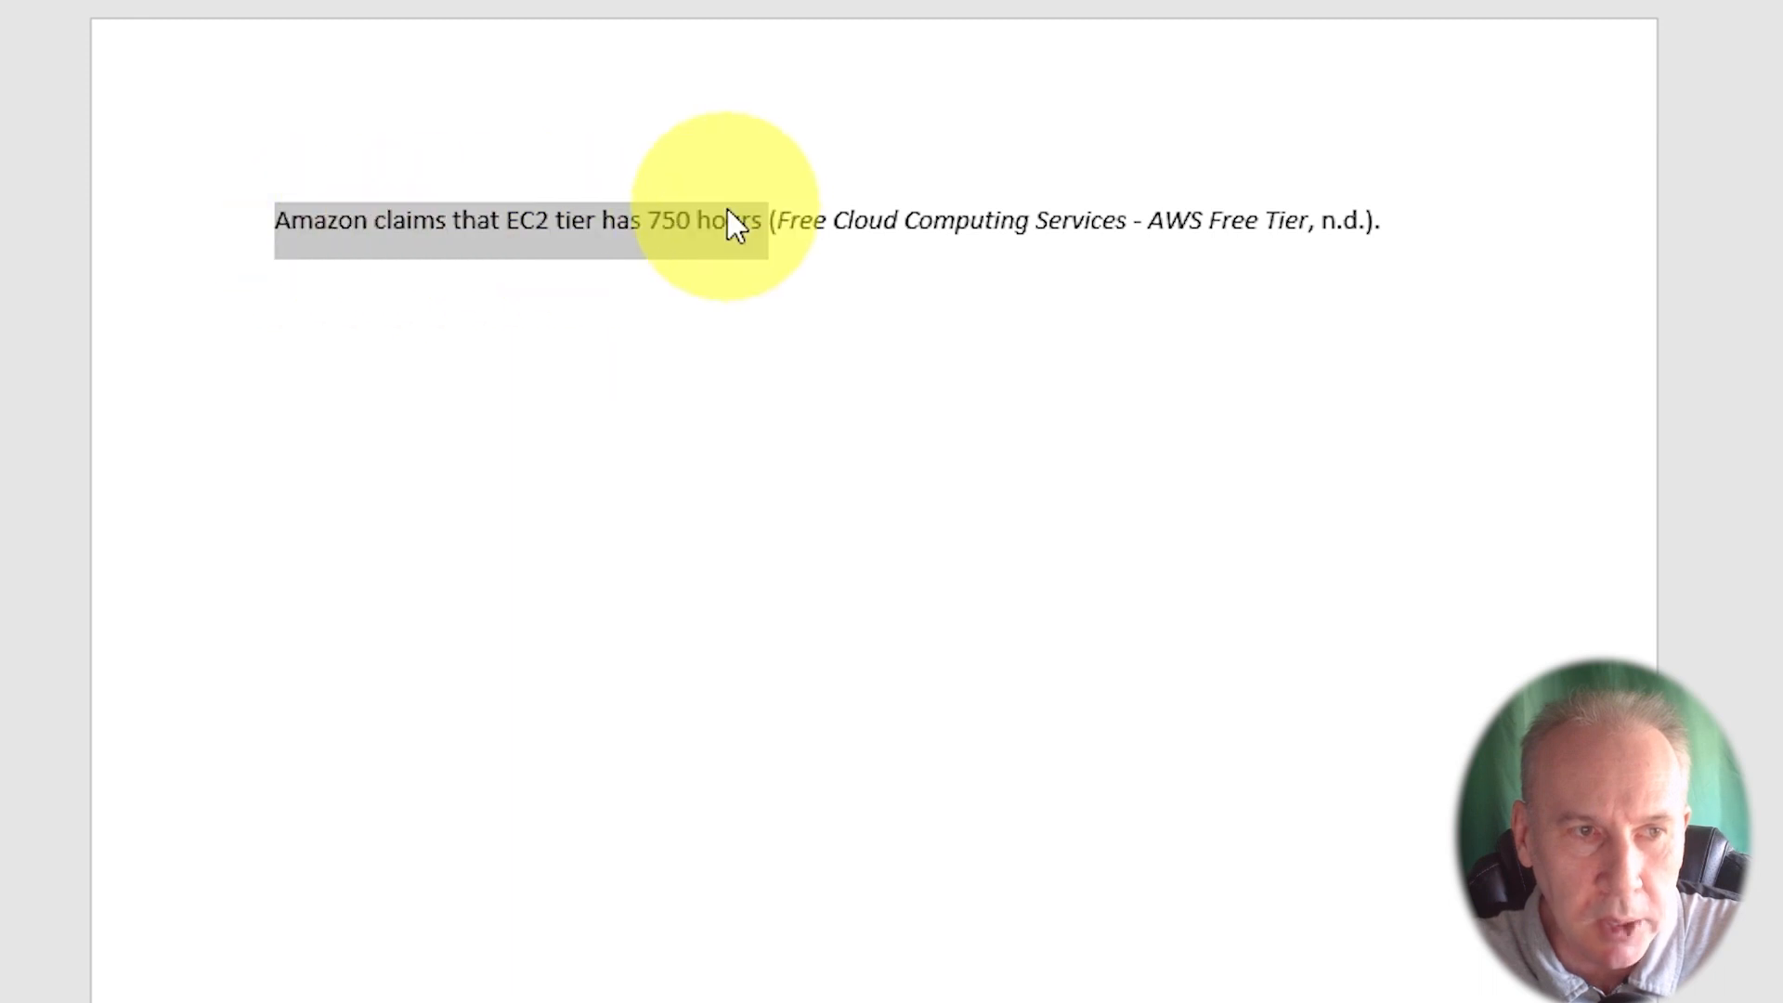
- Examine the inserted citation's title and n.d. date and continue the paragraph after it with "The next sentence."
{"action": "left_click", "coordinate": [922, 237]}
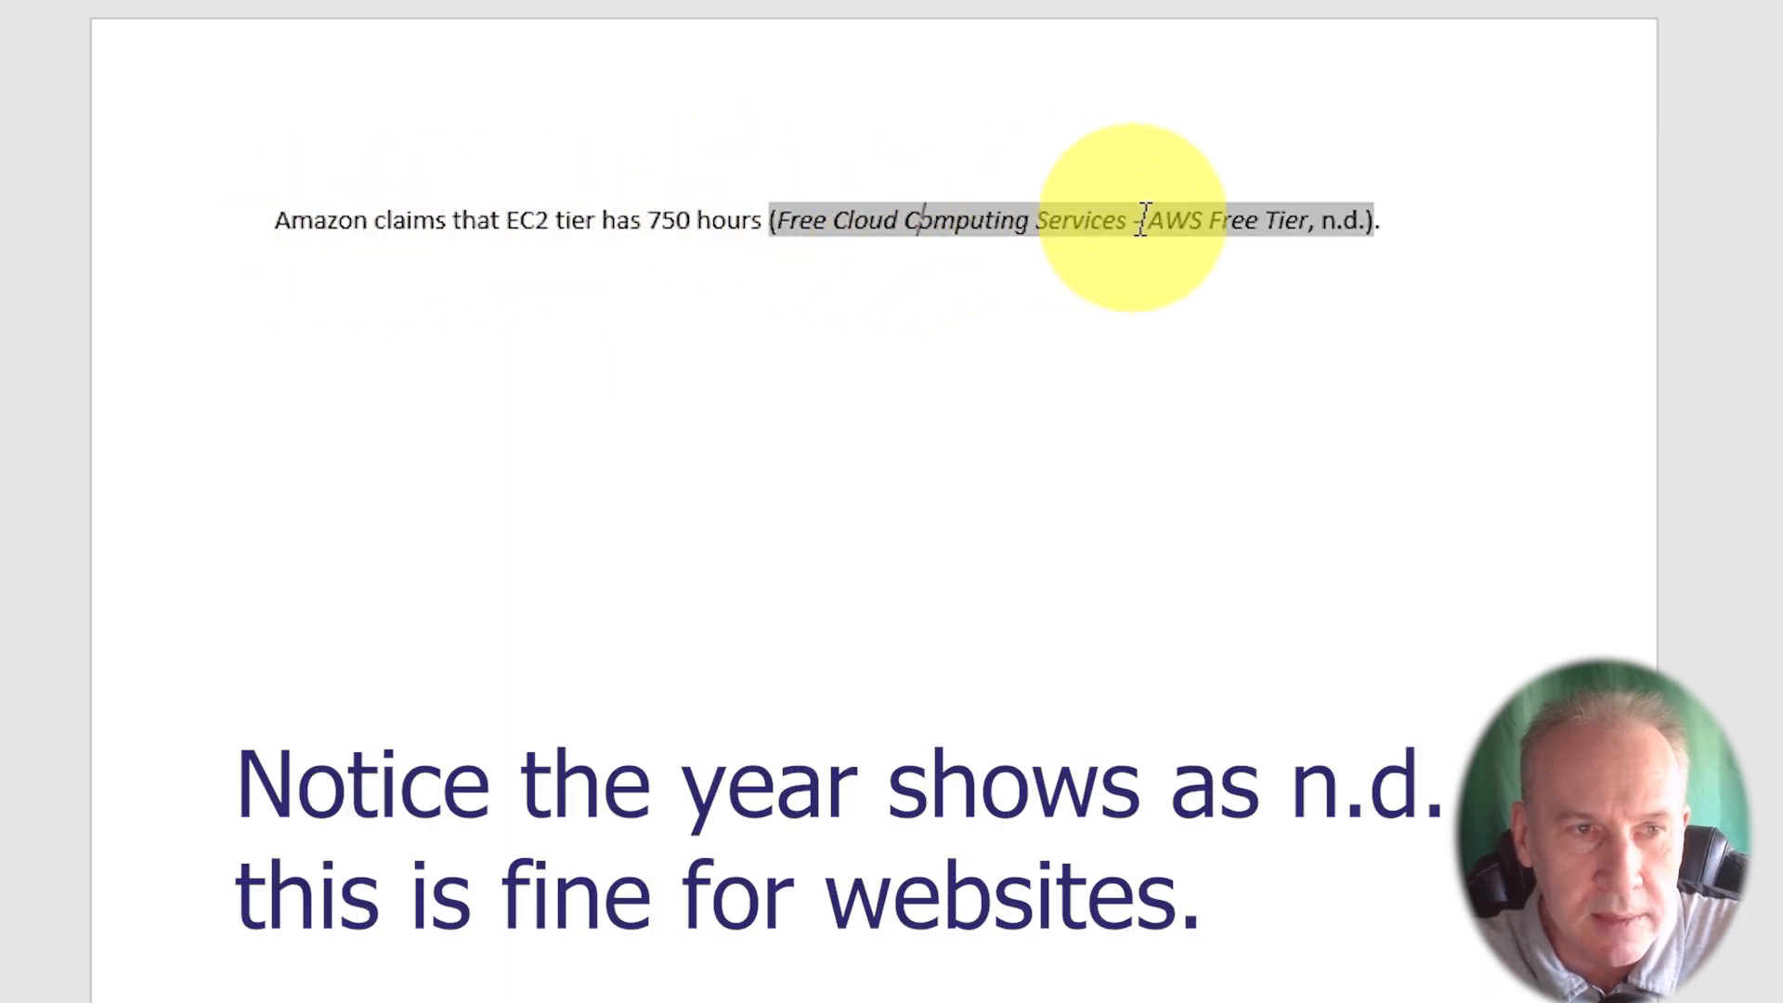
{"action": "left_click", "coordinate": [1445, 265]}
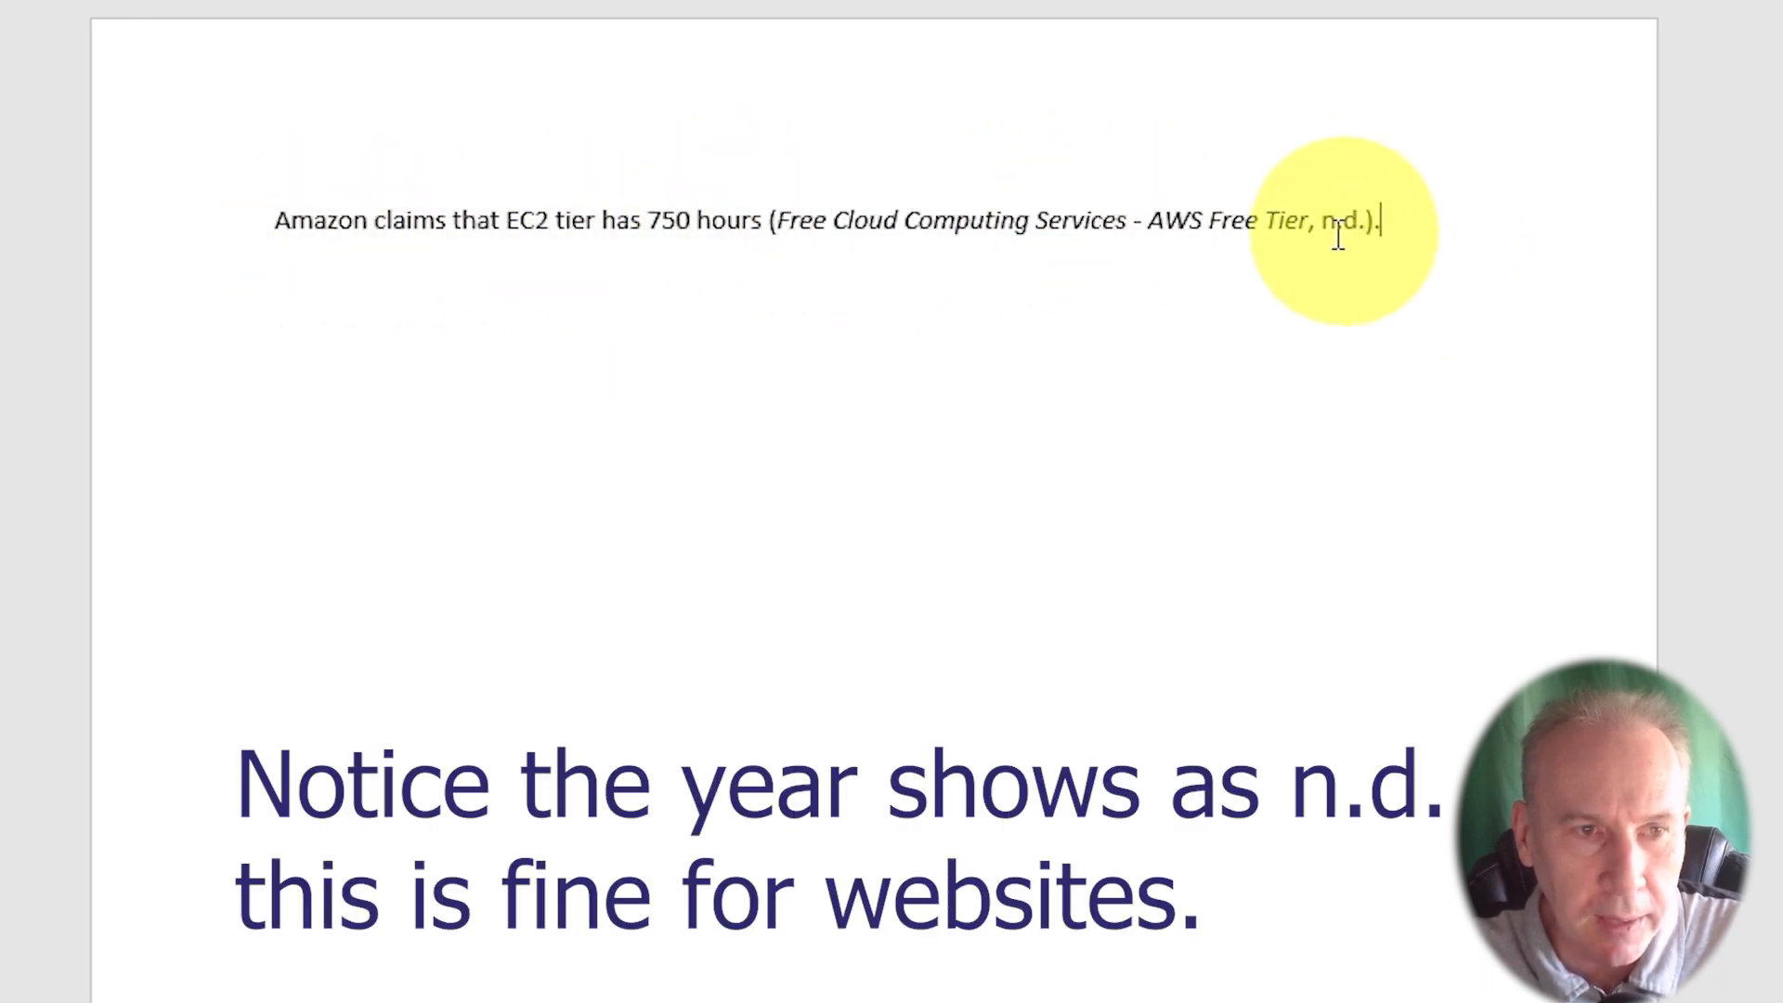
{"action": "left_click", "coordinate": [1315, 232]}
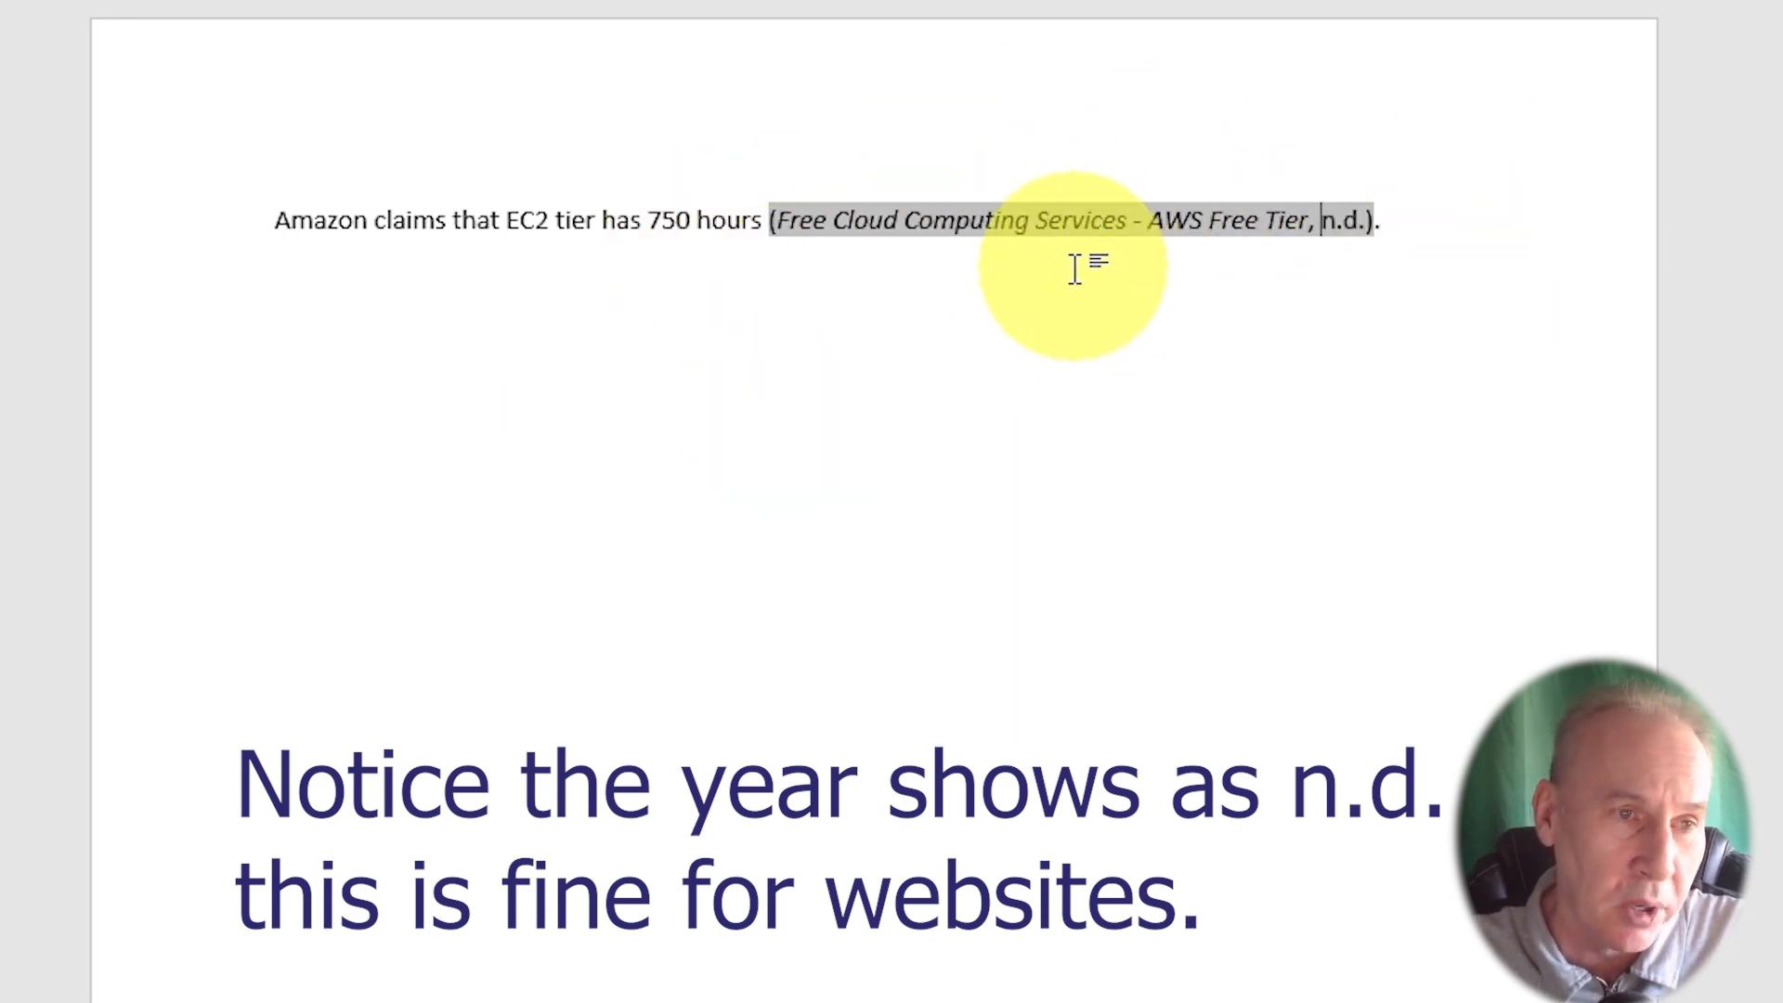
{"action": "left_click", "coordinate": [1517, 226]}
{"action": "left_click", "coordinate": [1198, 219]}
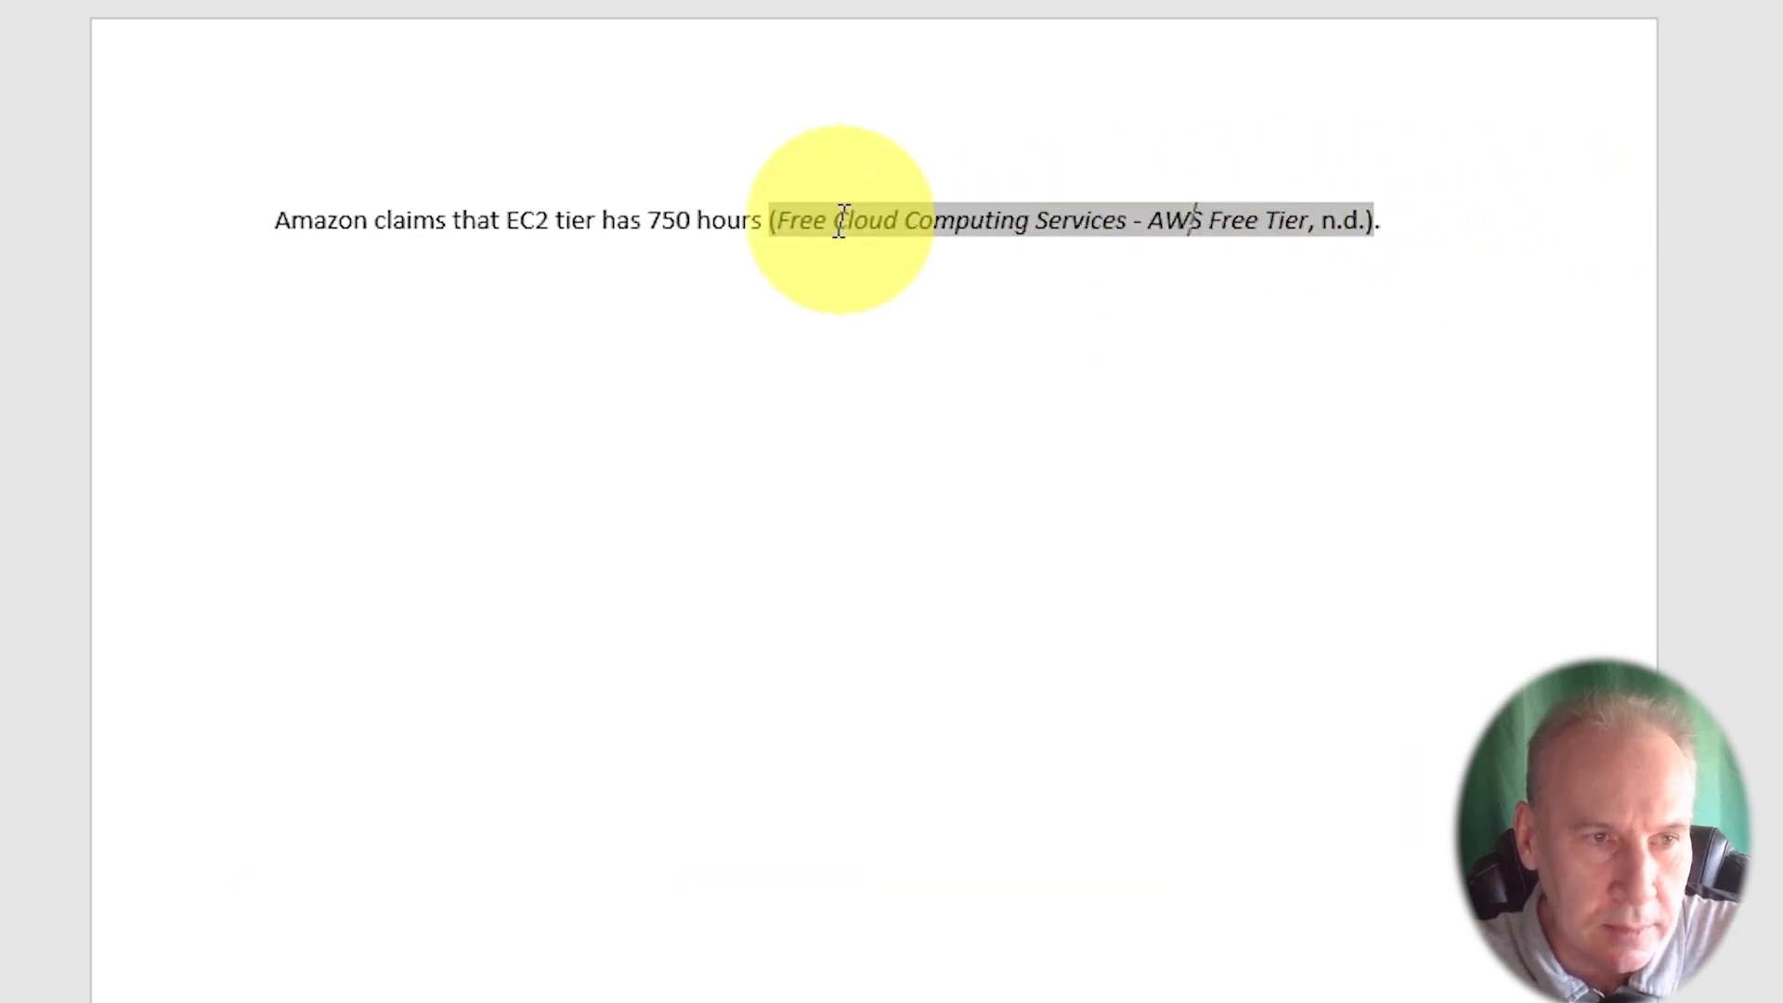
{"action": "left_click", "coordinate": [1390, 227]}
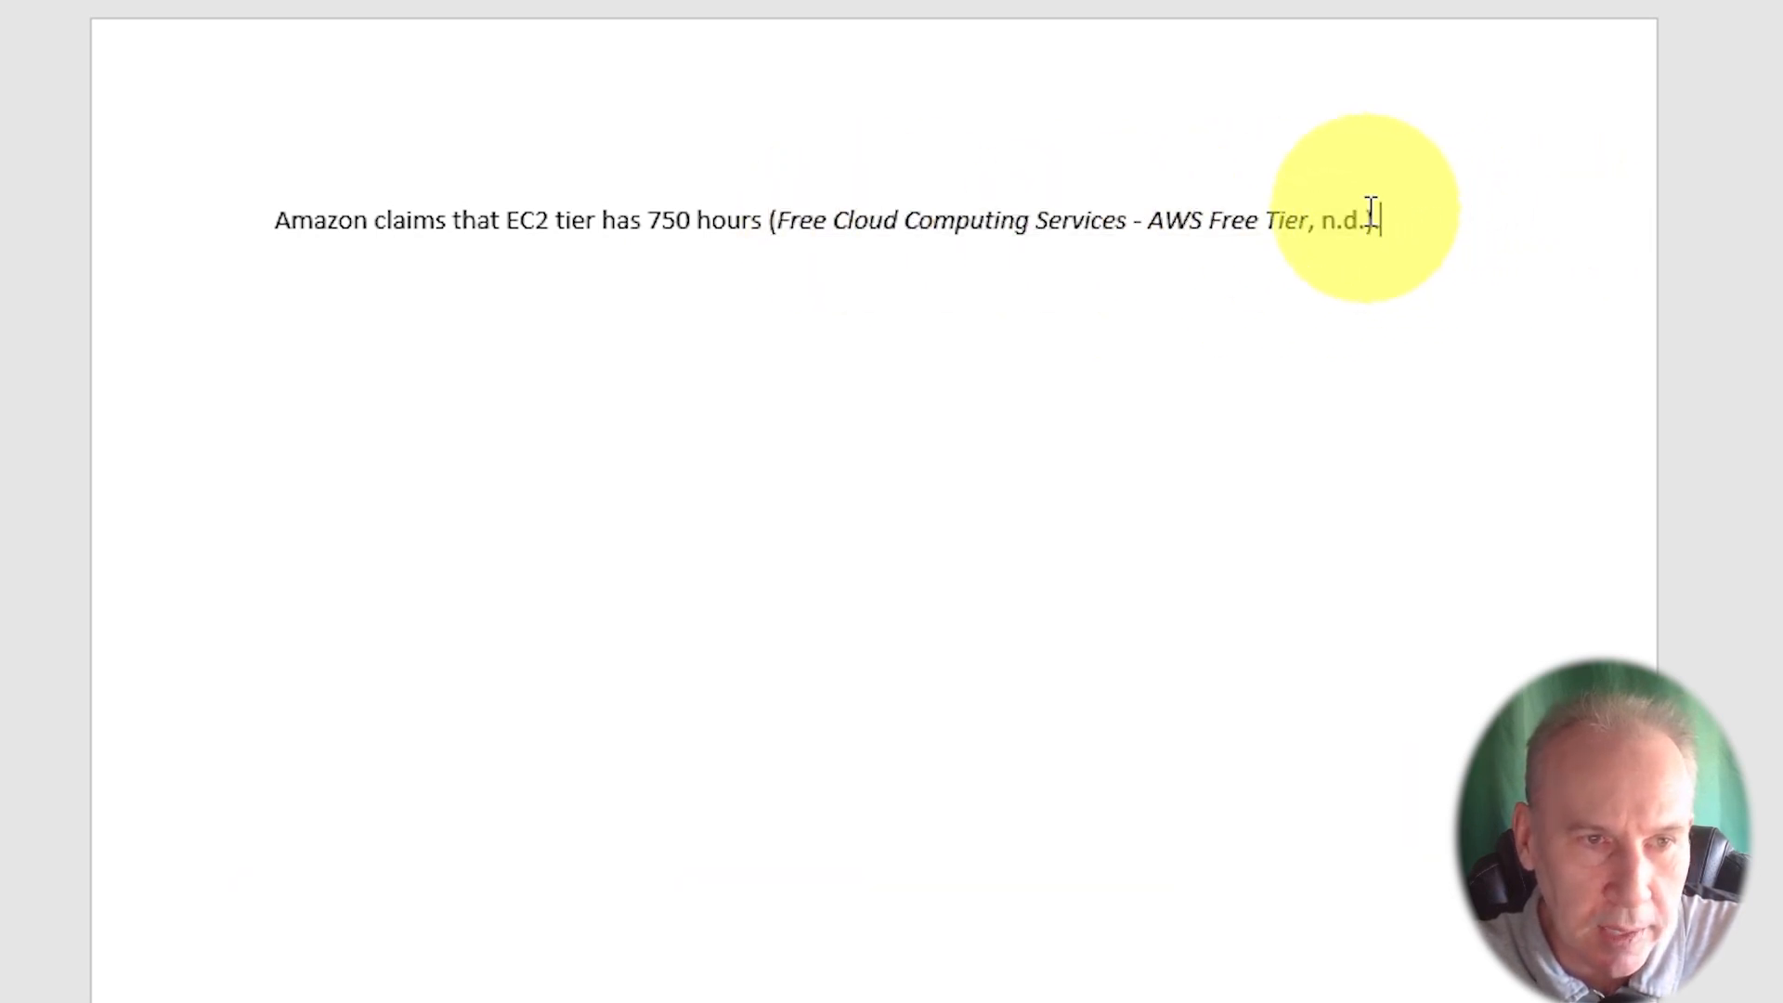
{"action": "left_click", "coordinate": [945, 219]}
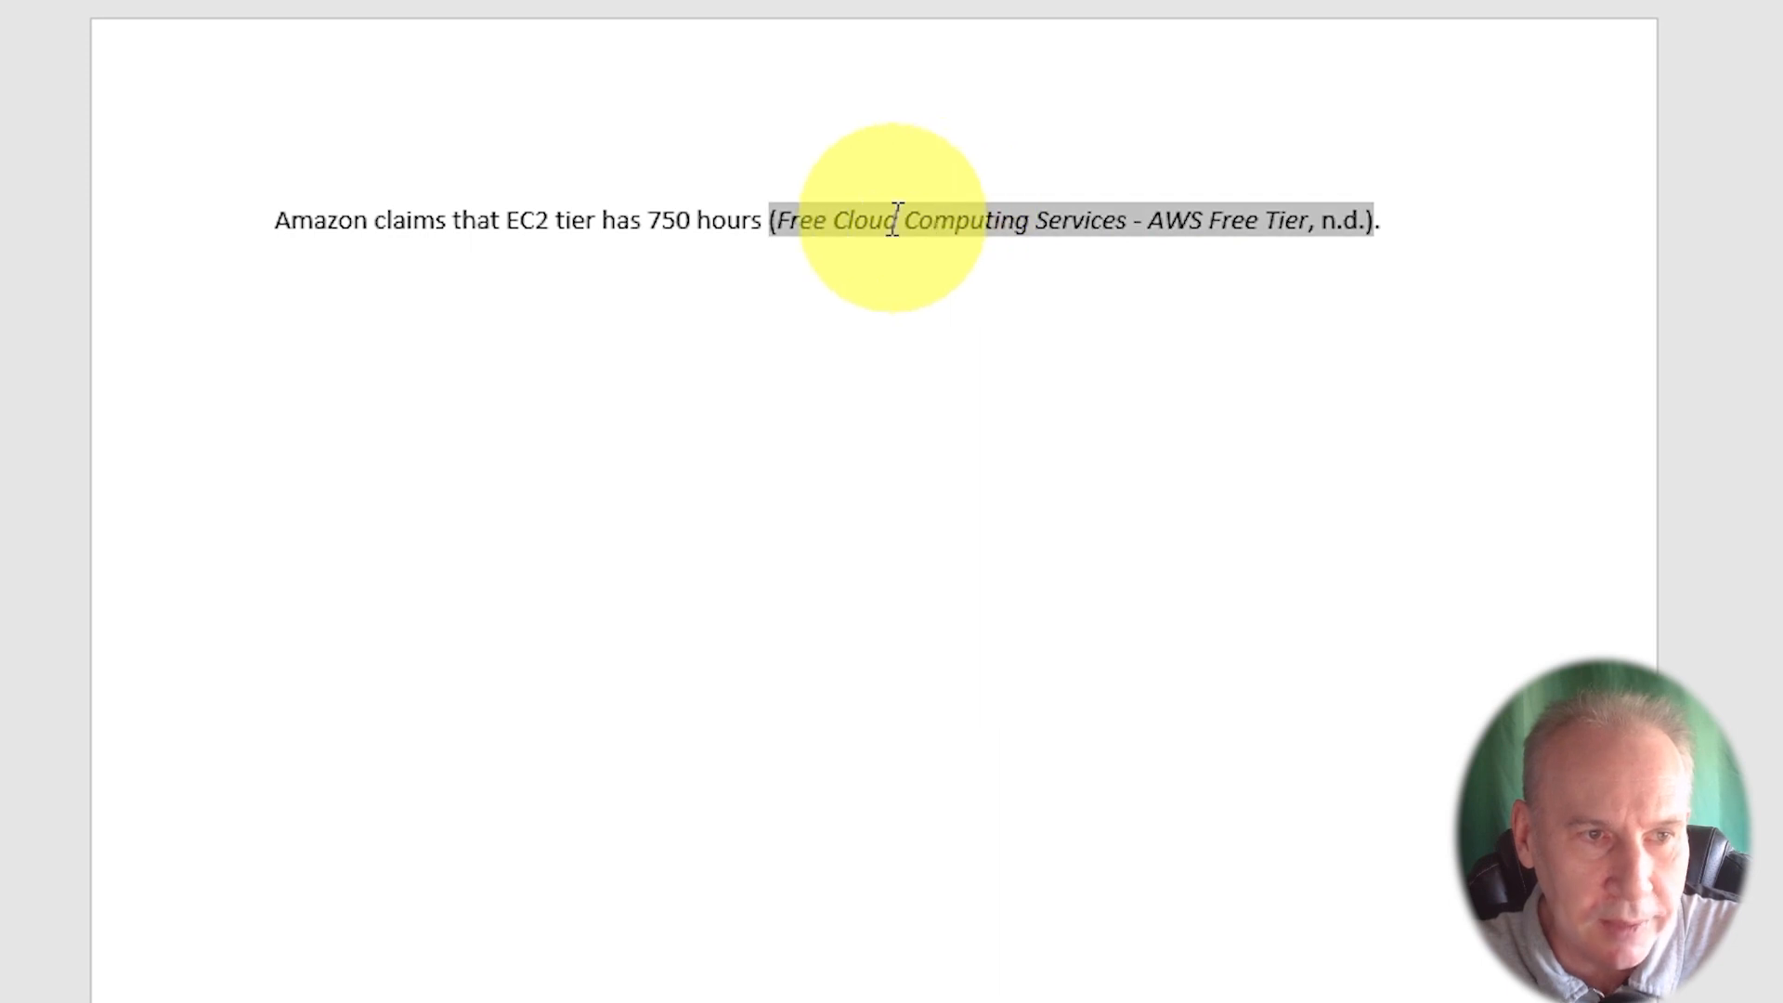
{"action": "left_click", "coordinate": [1520, 241]}
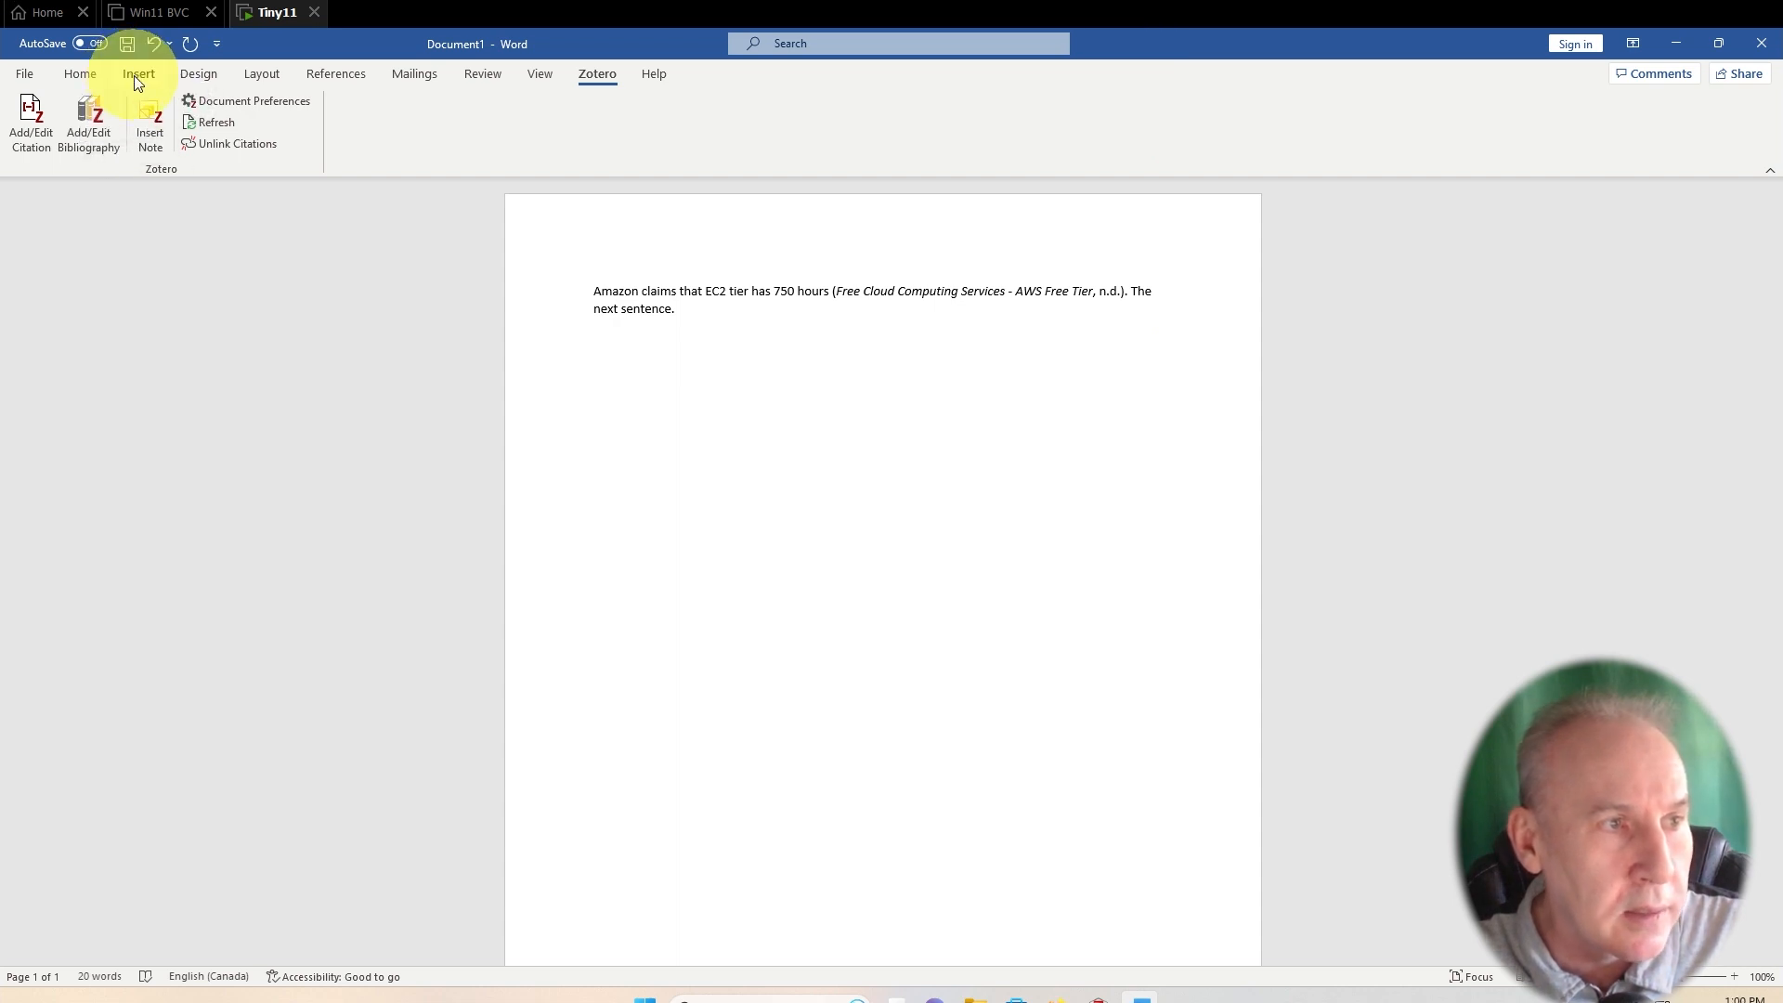
- Insert a page break after the paragraph and write the heading "References" on the new page
{"action": "left_click", "coordinate": [137, 75]}
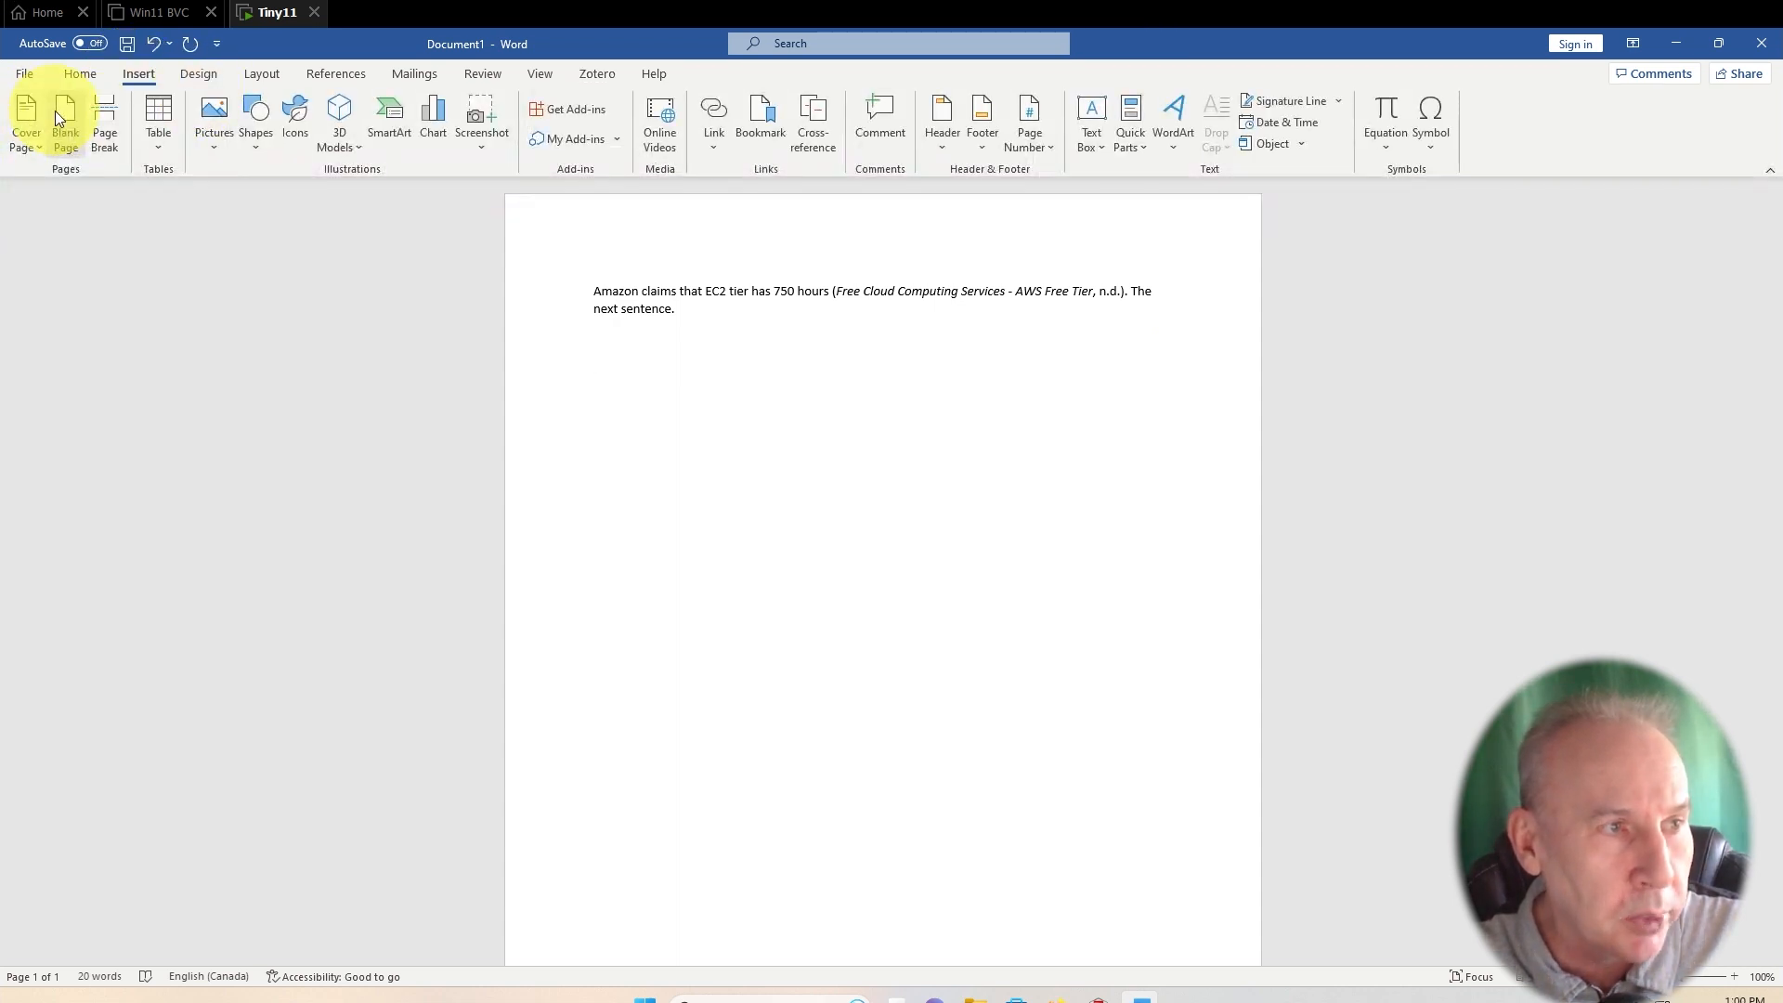
{"action": "left_click", "coordinate": [104, 121]}
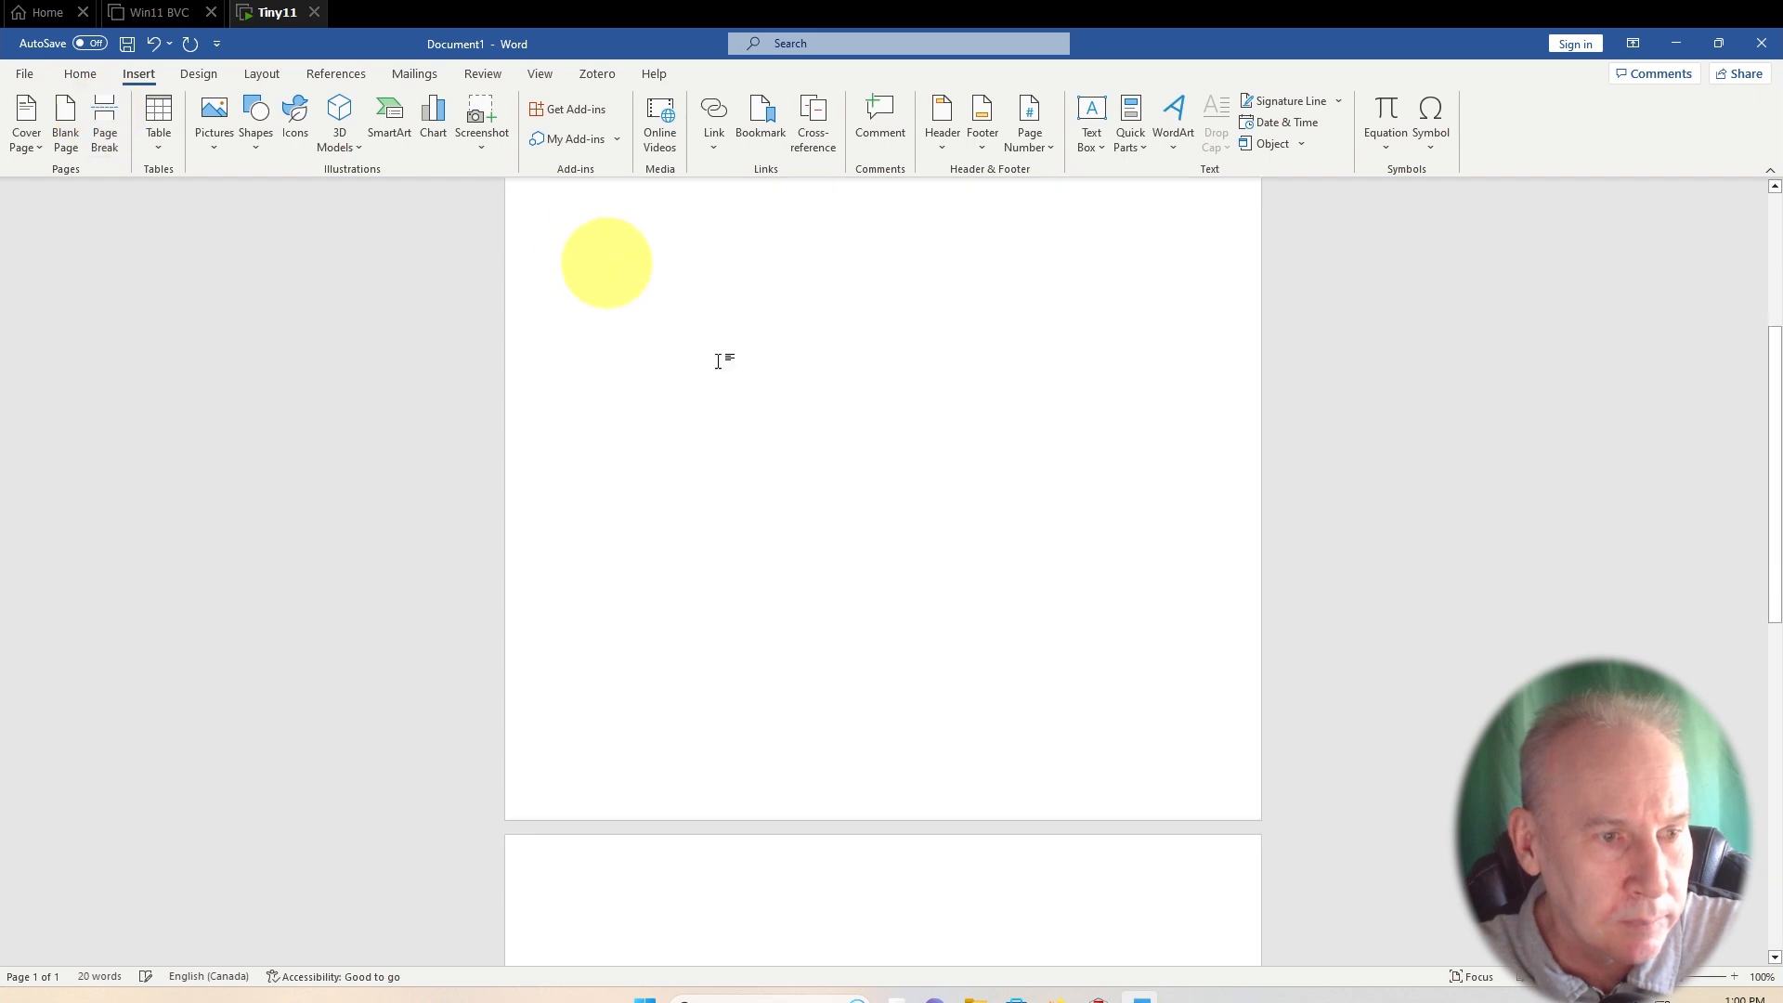
{"action": "type", "text": "References"}
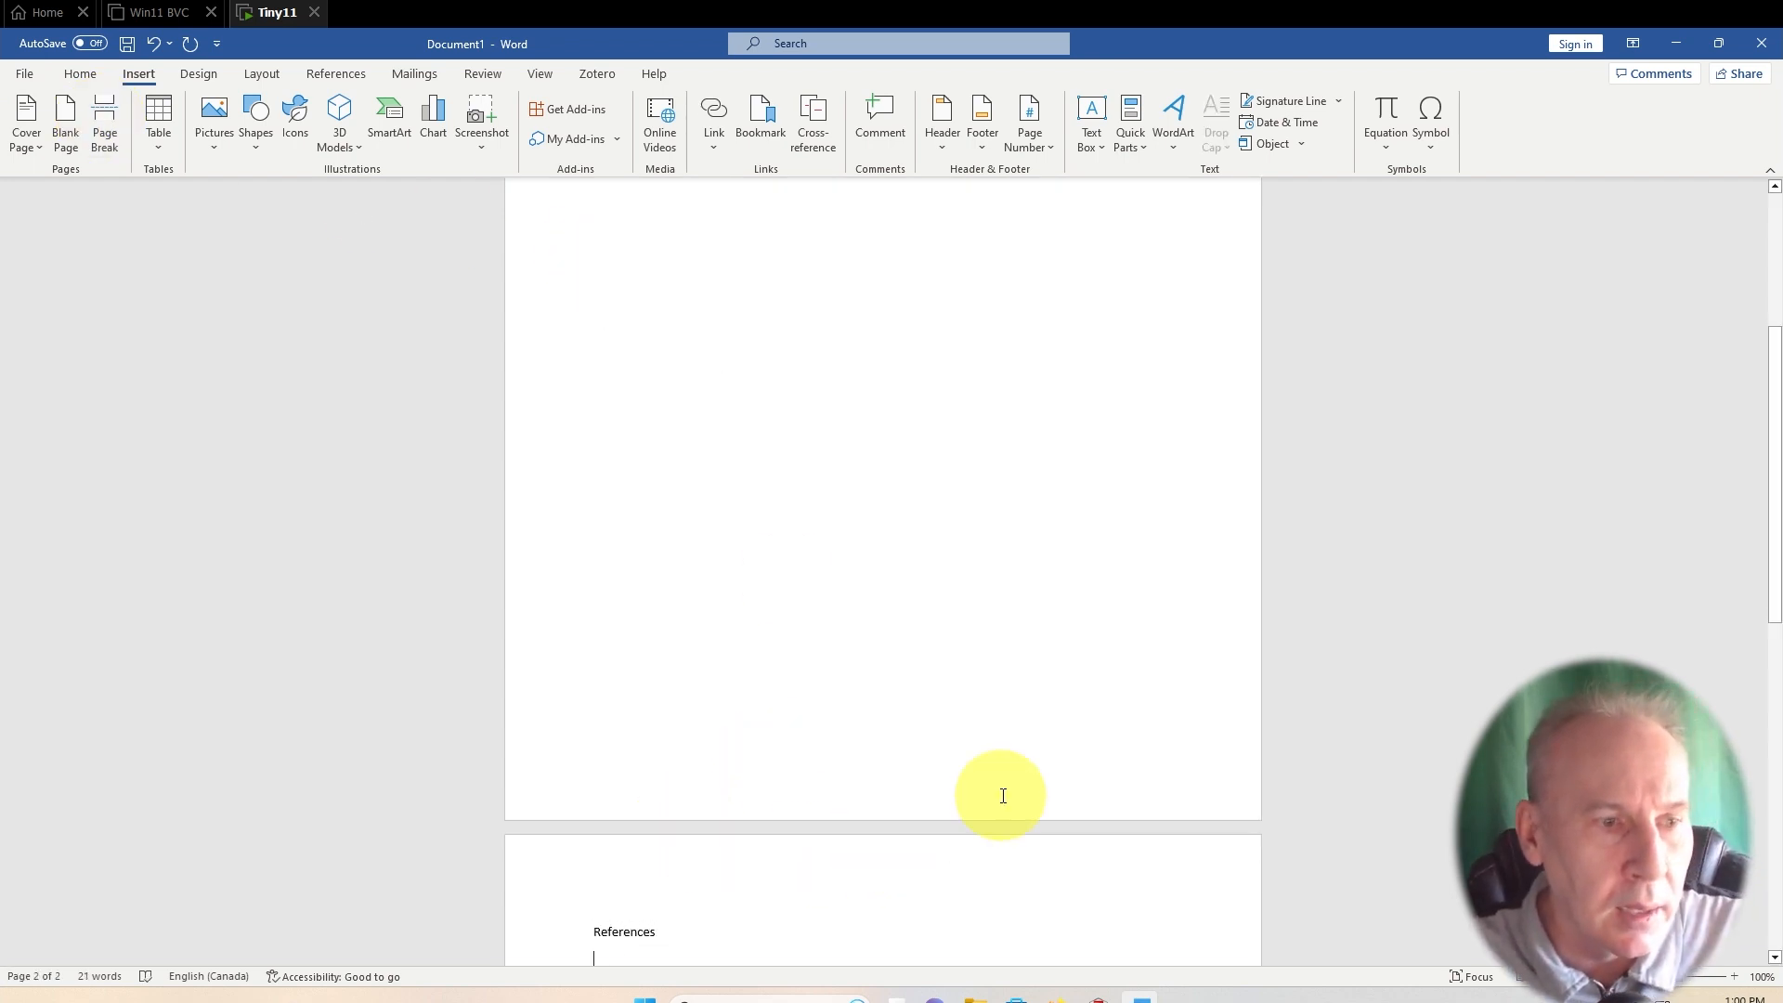
- Insert the Zotero bibliography under the "References" heading and review its AWS Free Tier entry
{"action": "scroll", "coordinate": [992, 784], "scroll_direction": "down", "scroll_amount": 2}
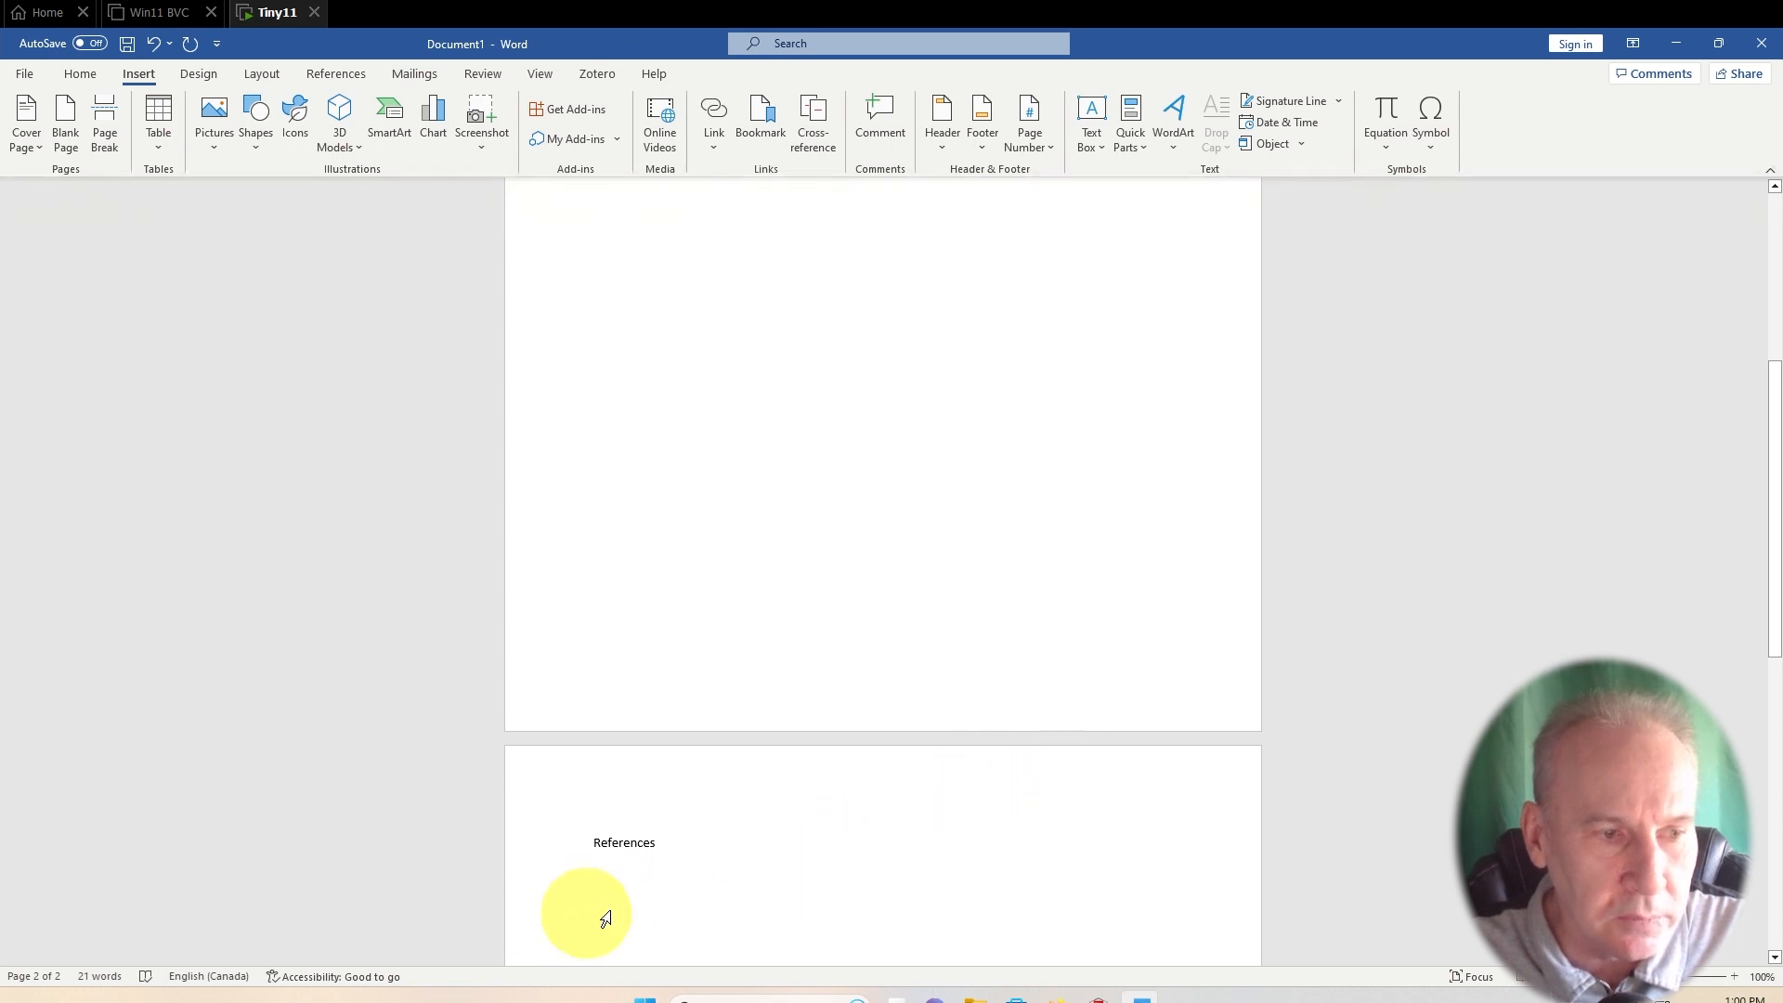
{"action": "left_click", "coordinate": [594, 76]}
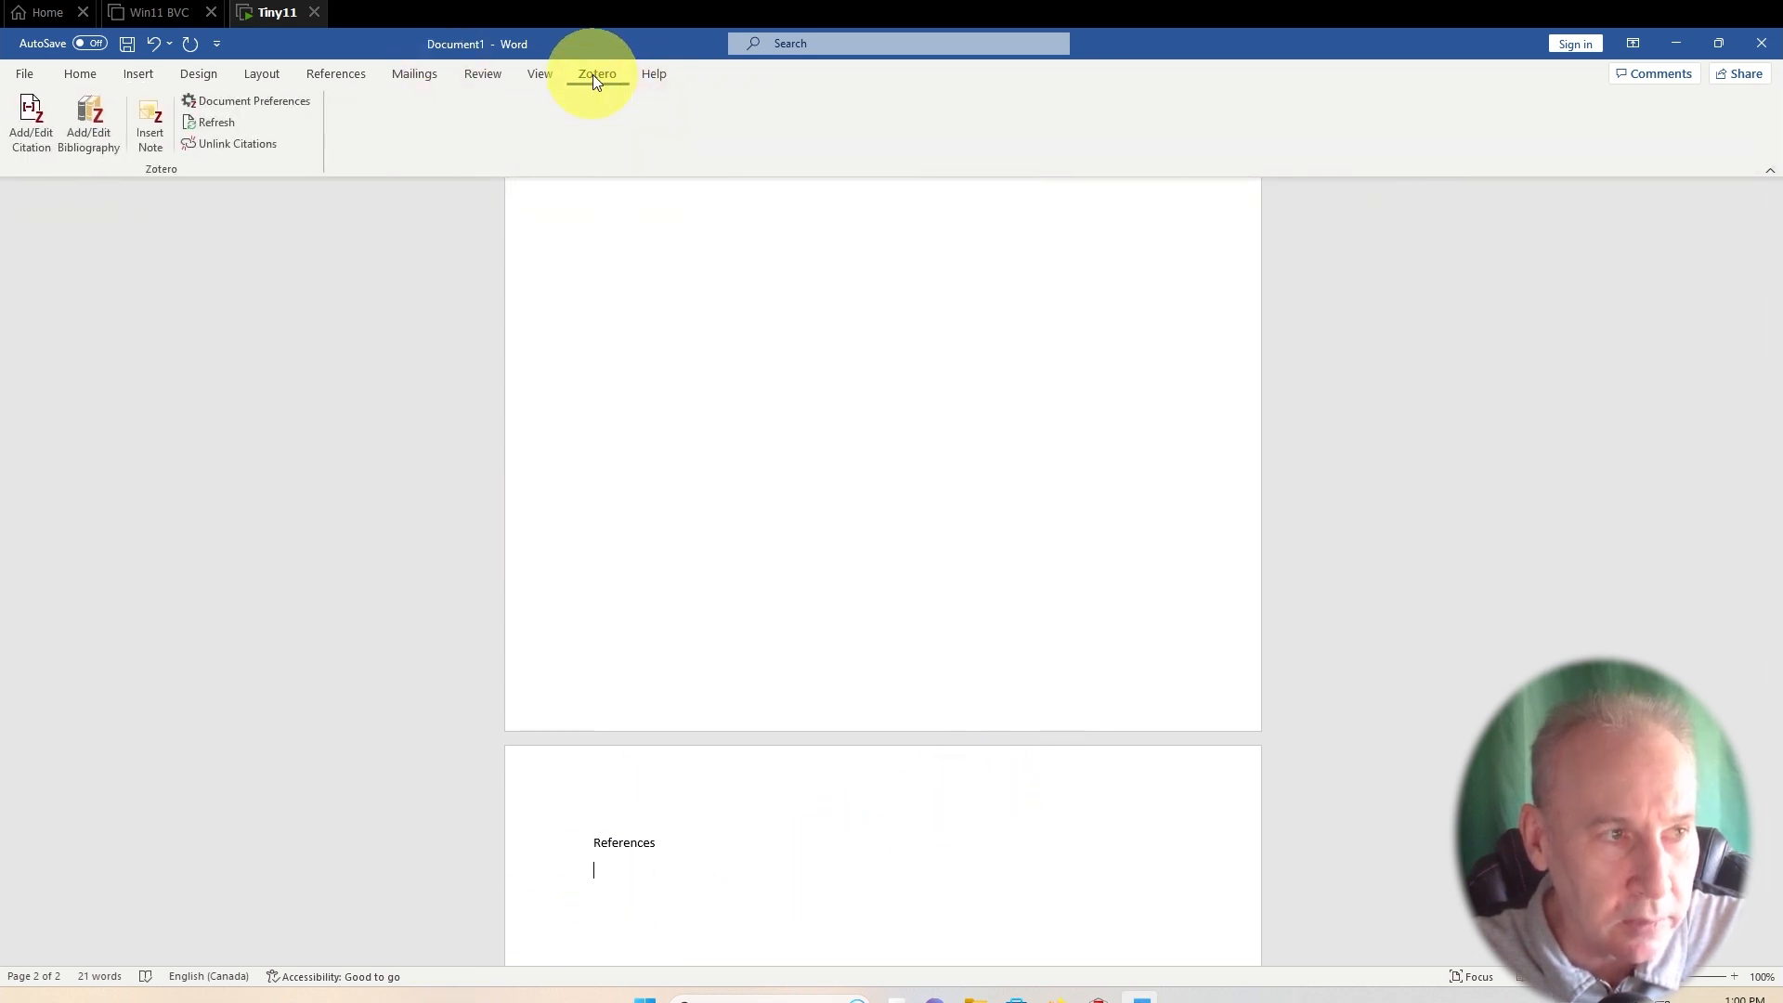
{"action": "left_click", "coordinate": [99, 123]}
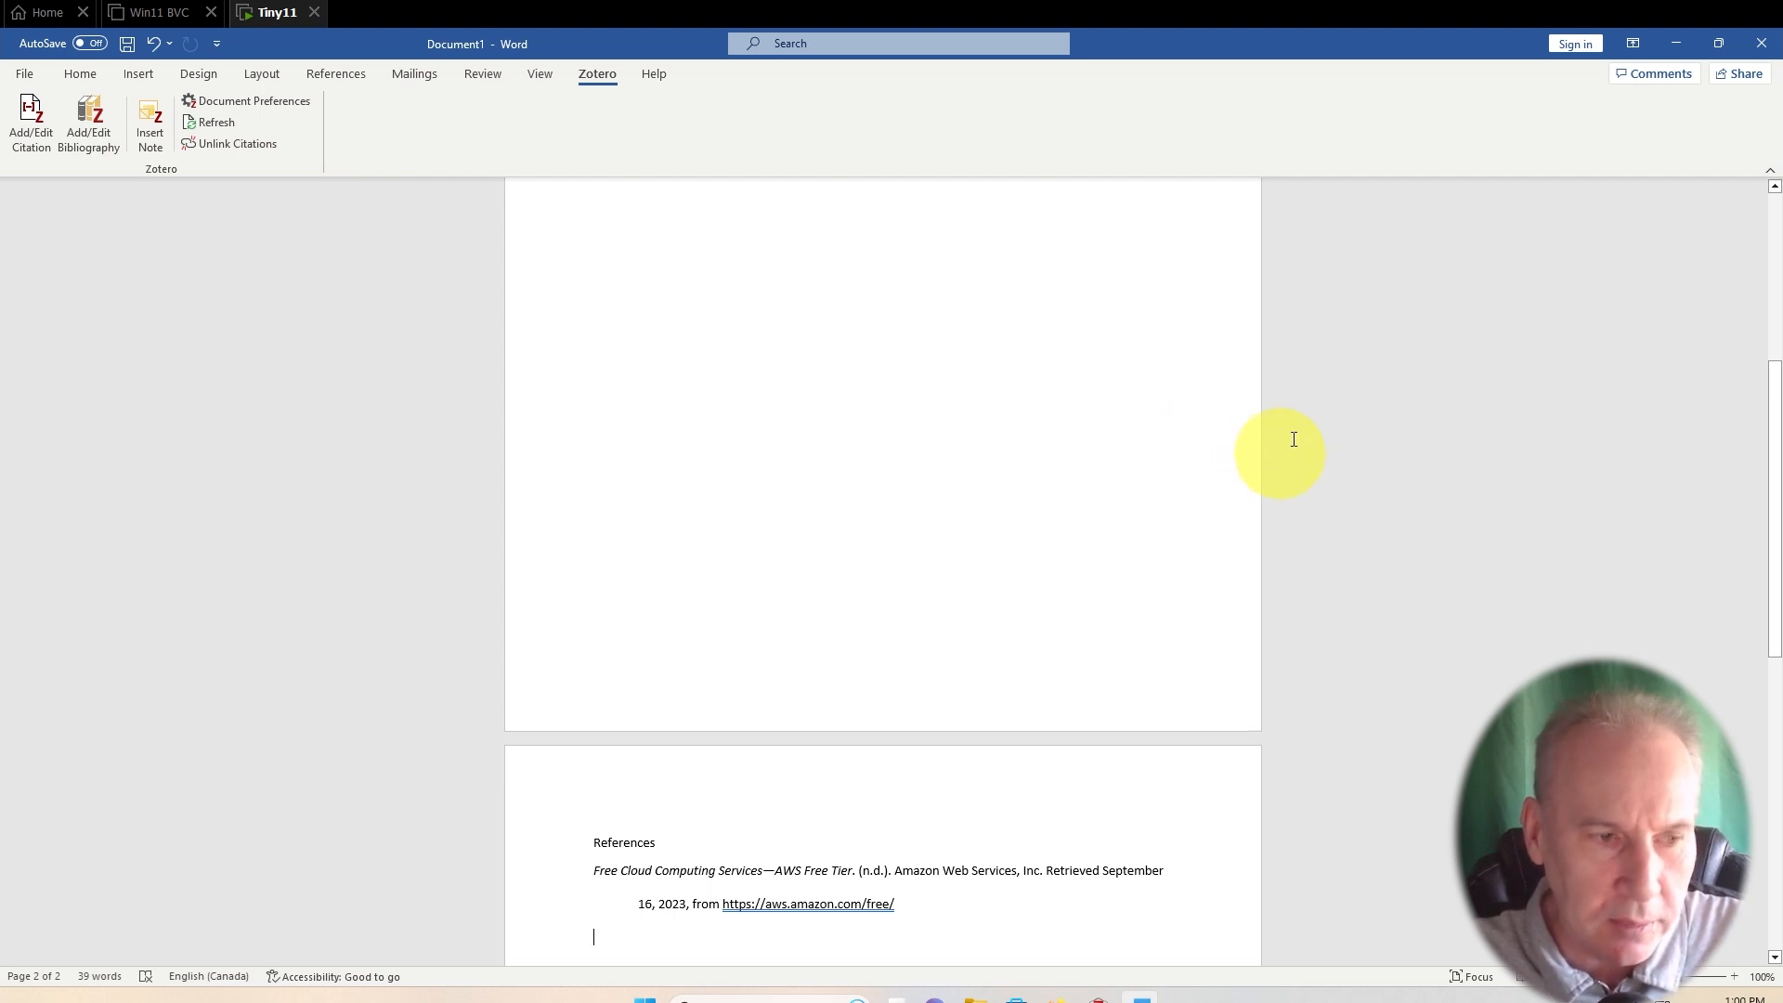
{"action": "scroll", "coordinate": [1293, 440], "scroll_direction": "down", "scroll_amount": 1}
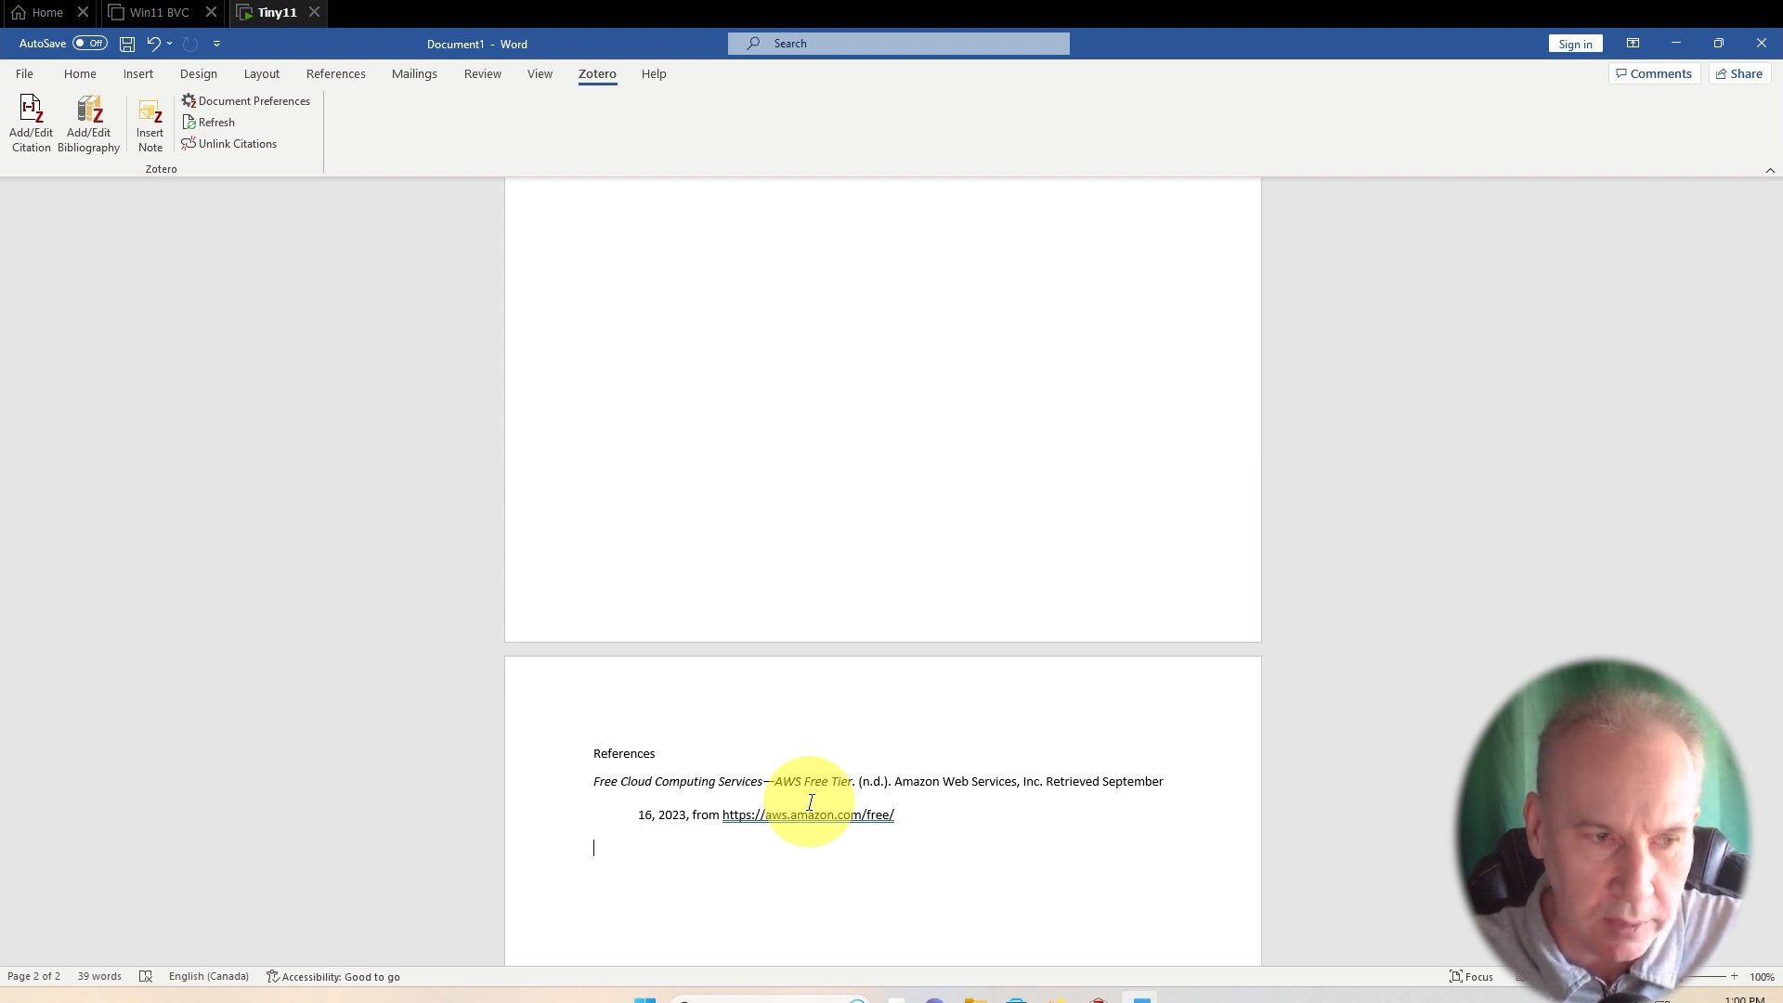
- Add "One more citation ." to the first-page paragraph, cite "Free Cloud Computing Services - AWS Free Tier" before its period, and check the References page
{"action": "scroll", "coordinate": [1389, 414], "scroll_direction": "up", "scroll_amount": 10}
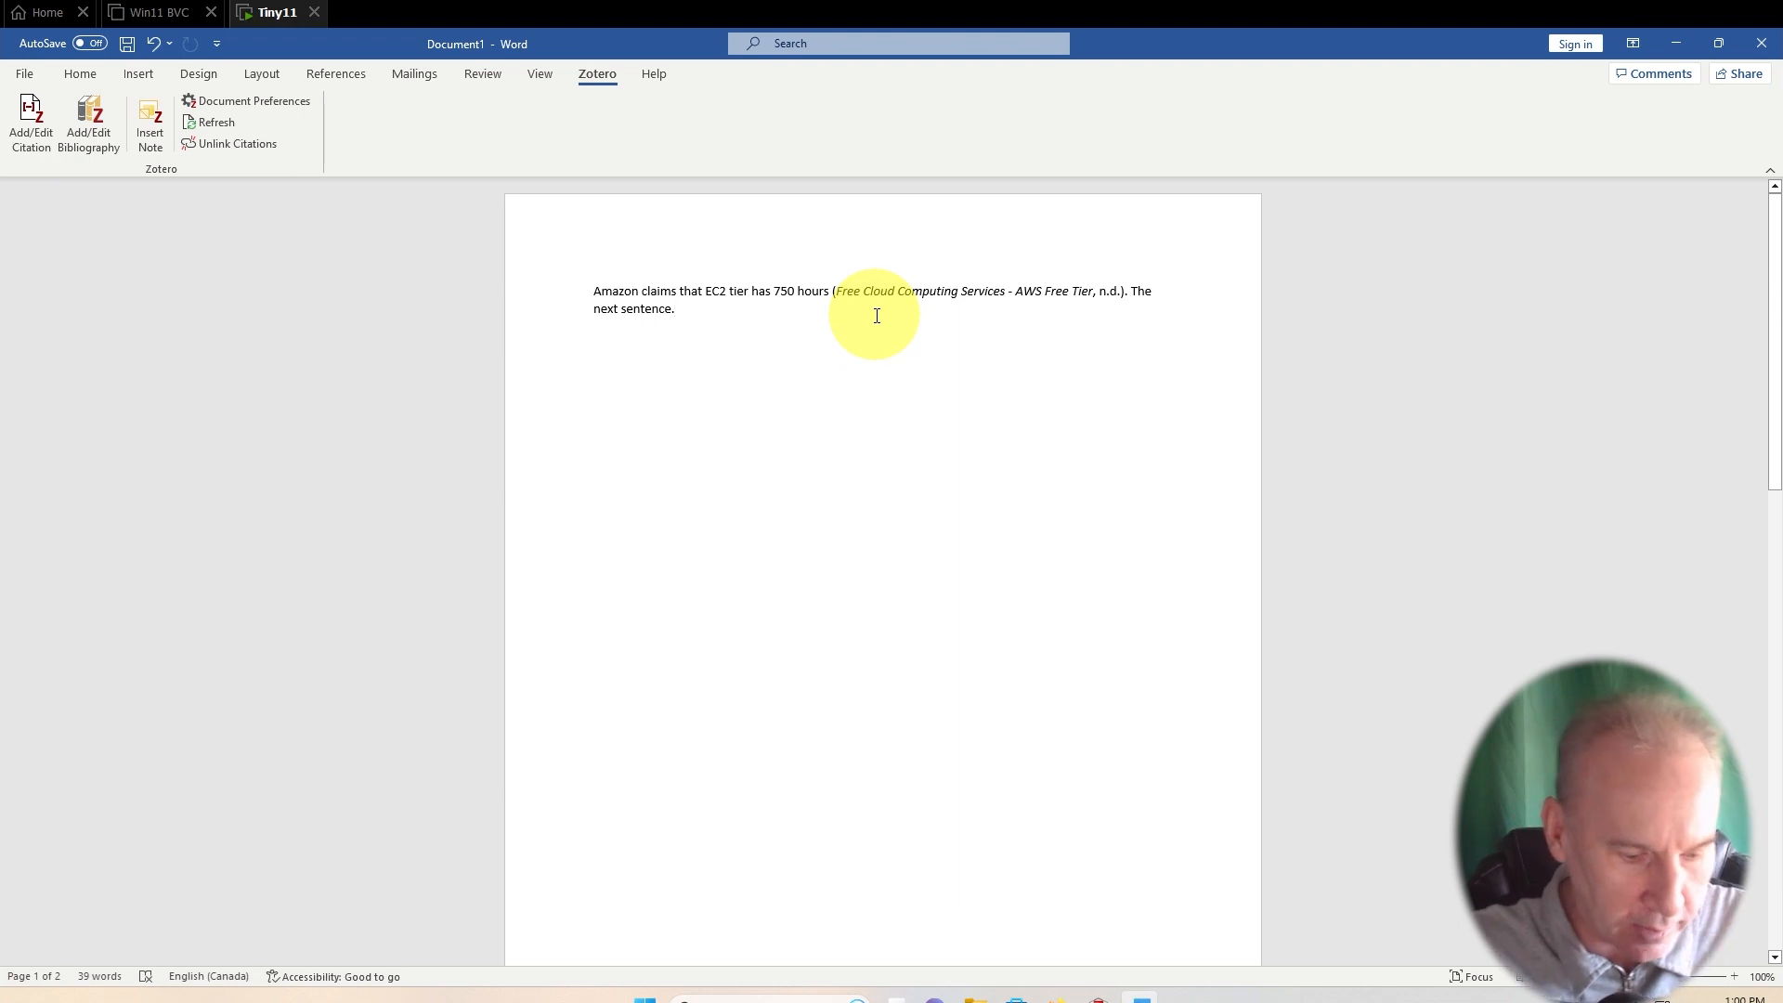
{"action": "type", "text": "One more citation ."}
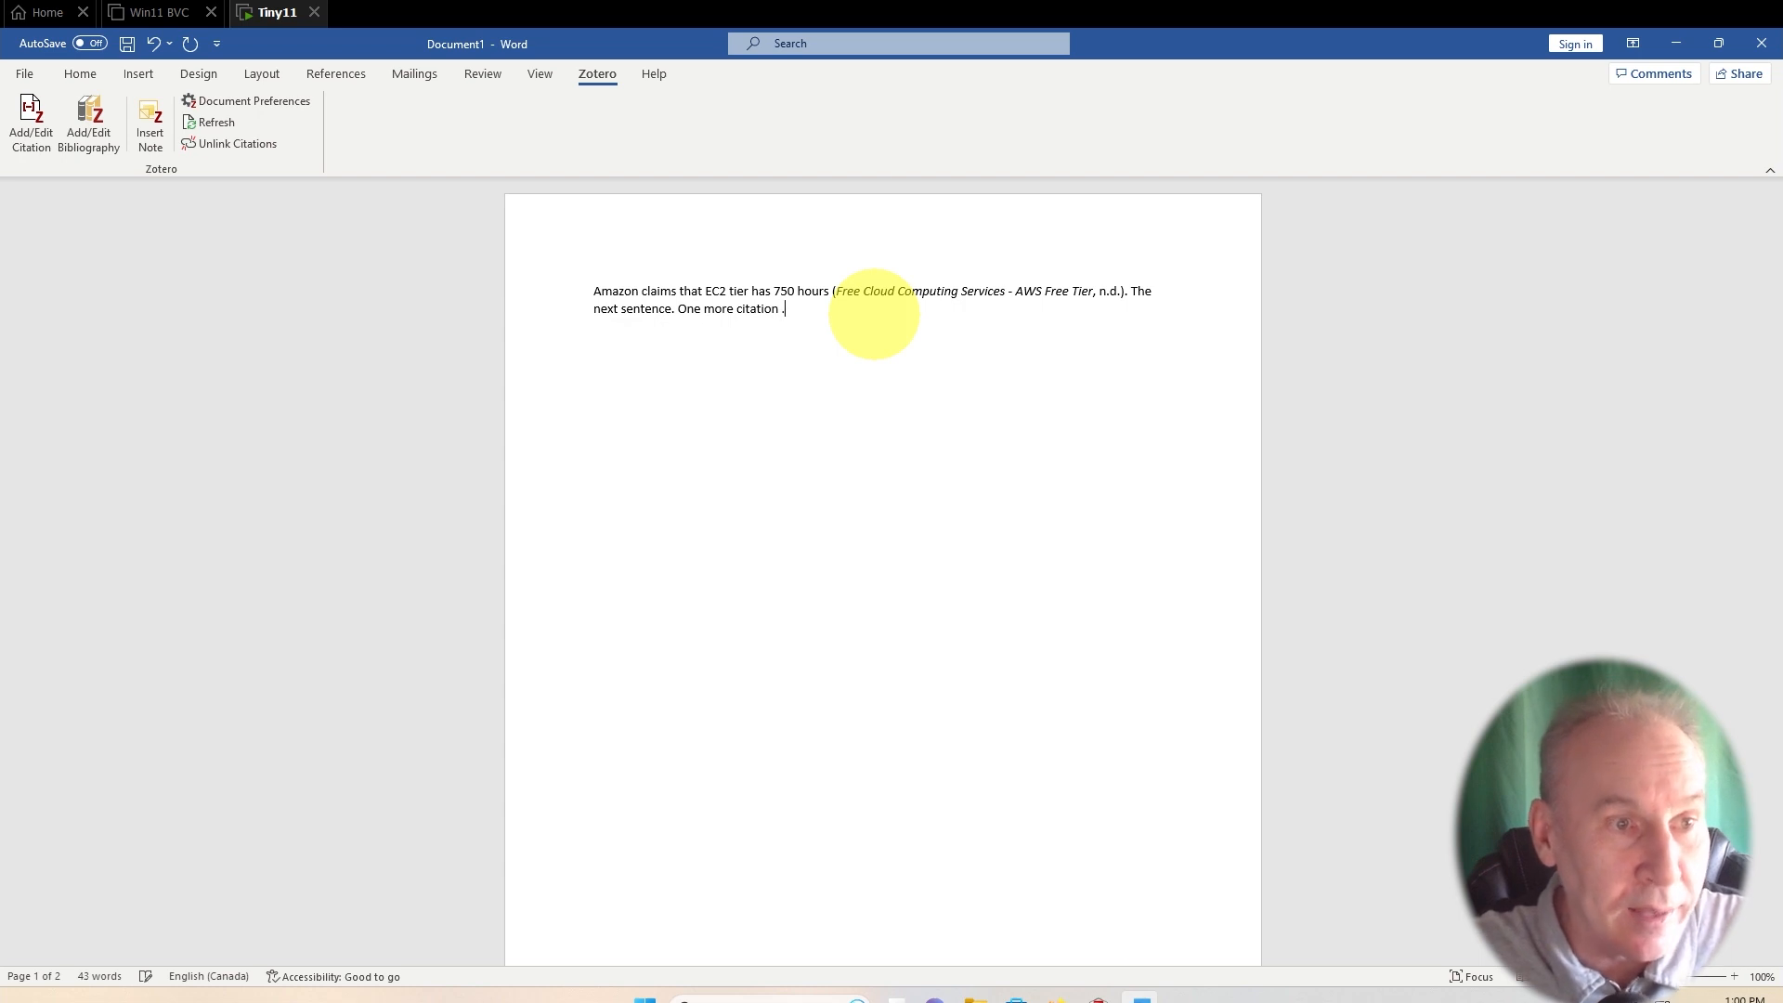
{"action": "left_click", "coordinate": [11, 140]}
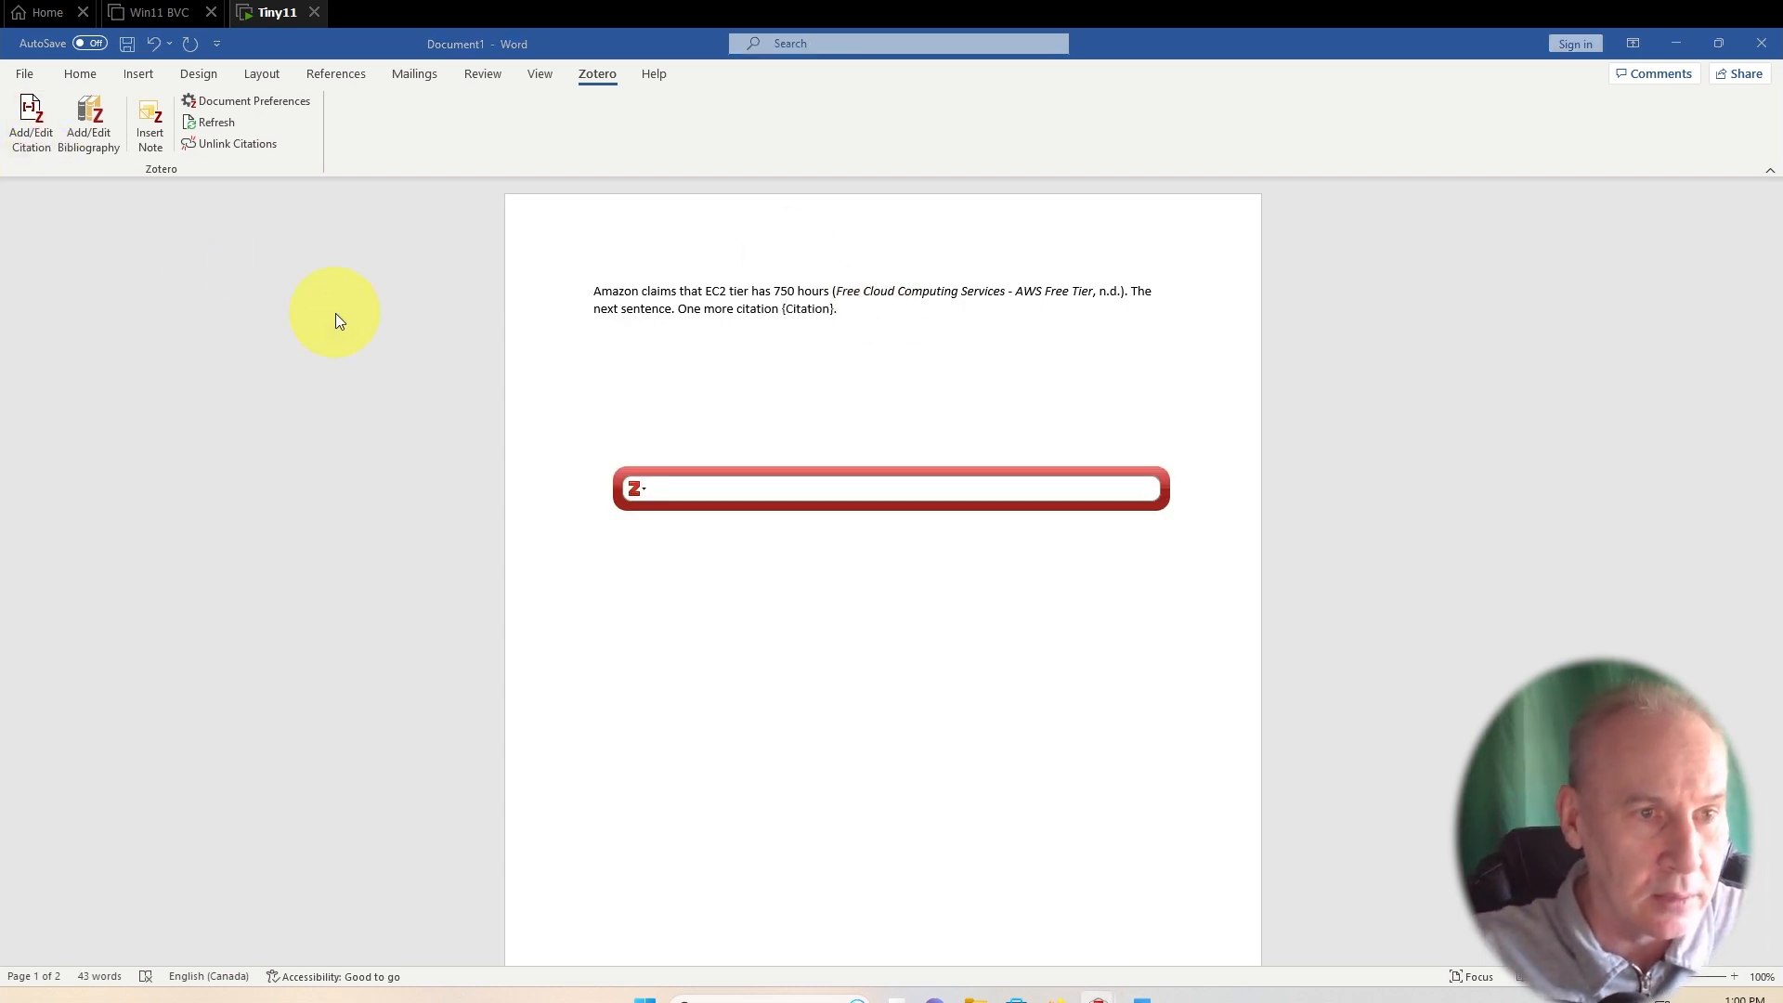
{"action": "type", "text": "aws"}
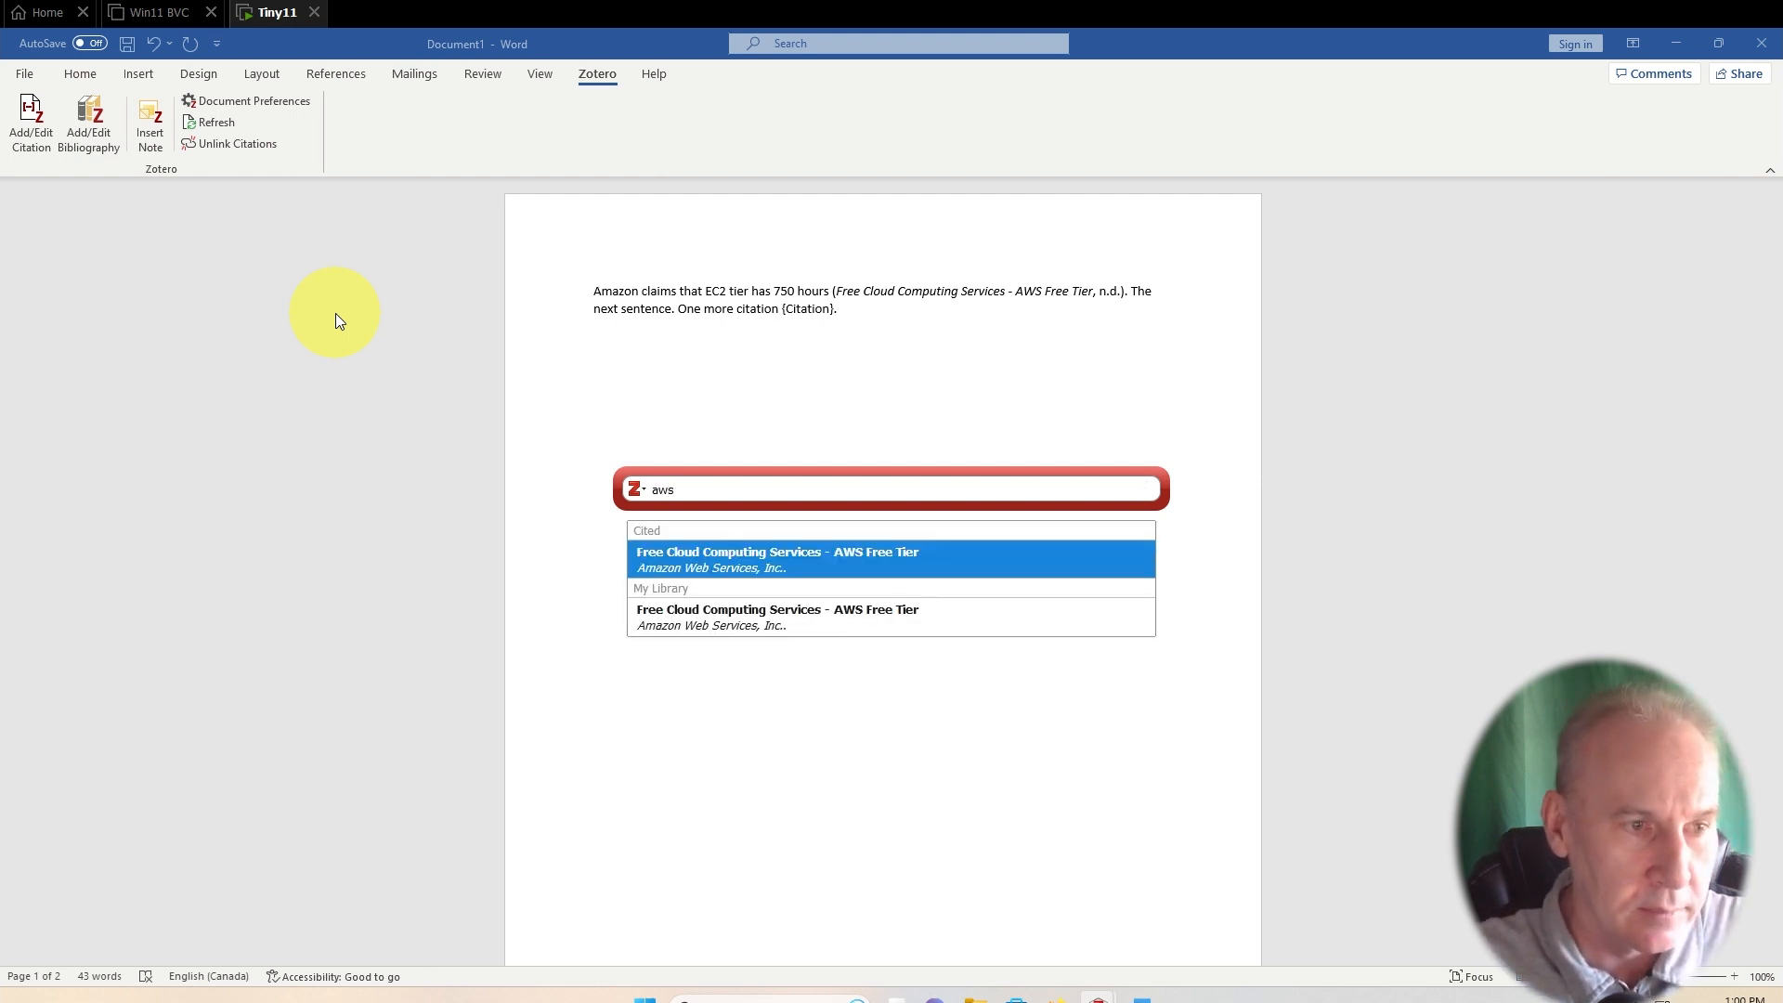
{"action": "left_click", "coordinate": [748, 554]}
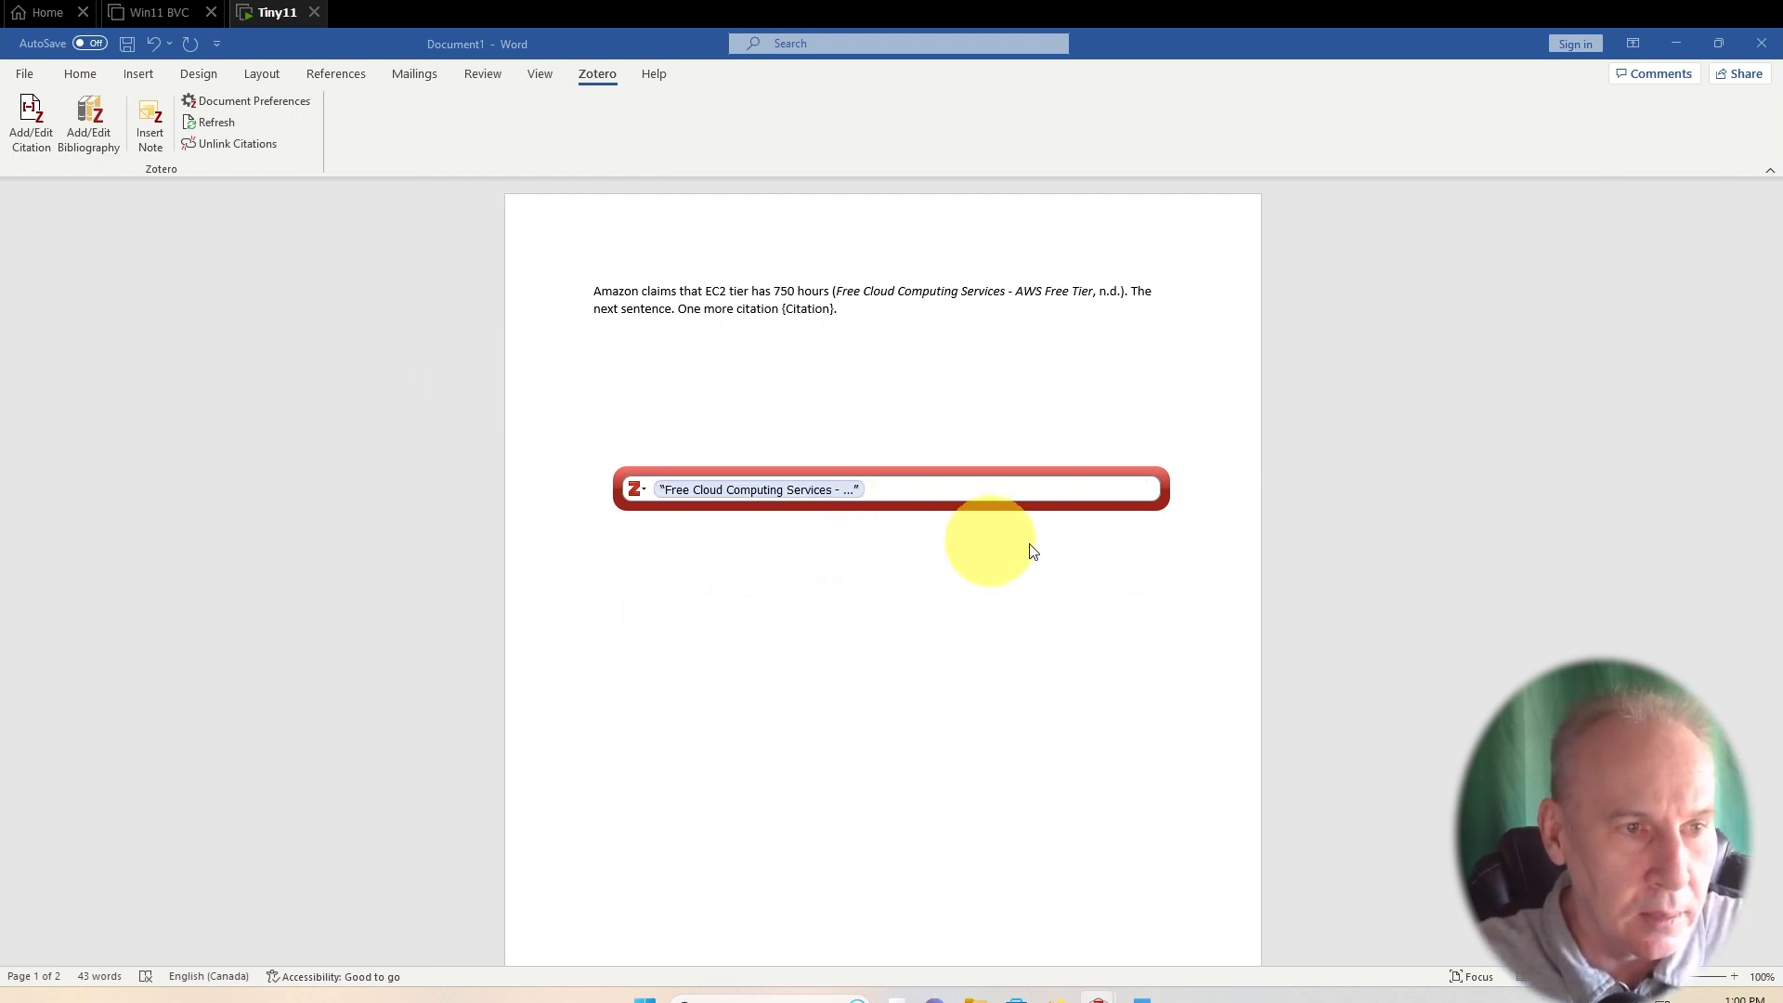
{"action": "key", "text": "Return"}
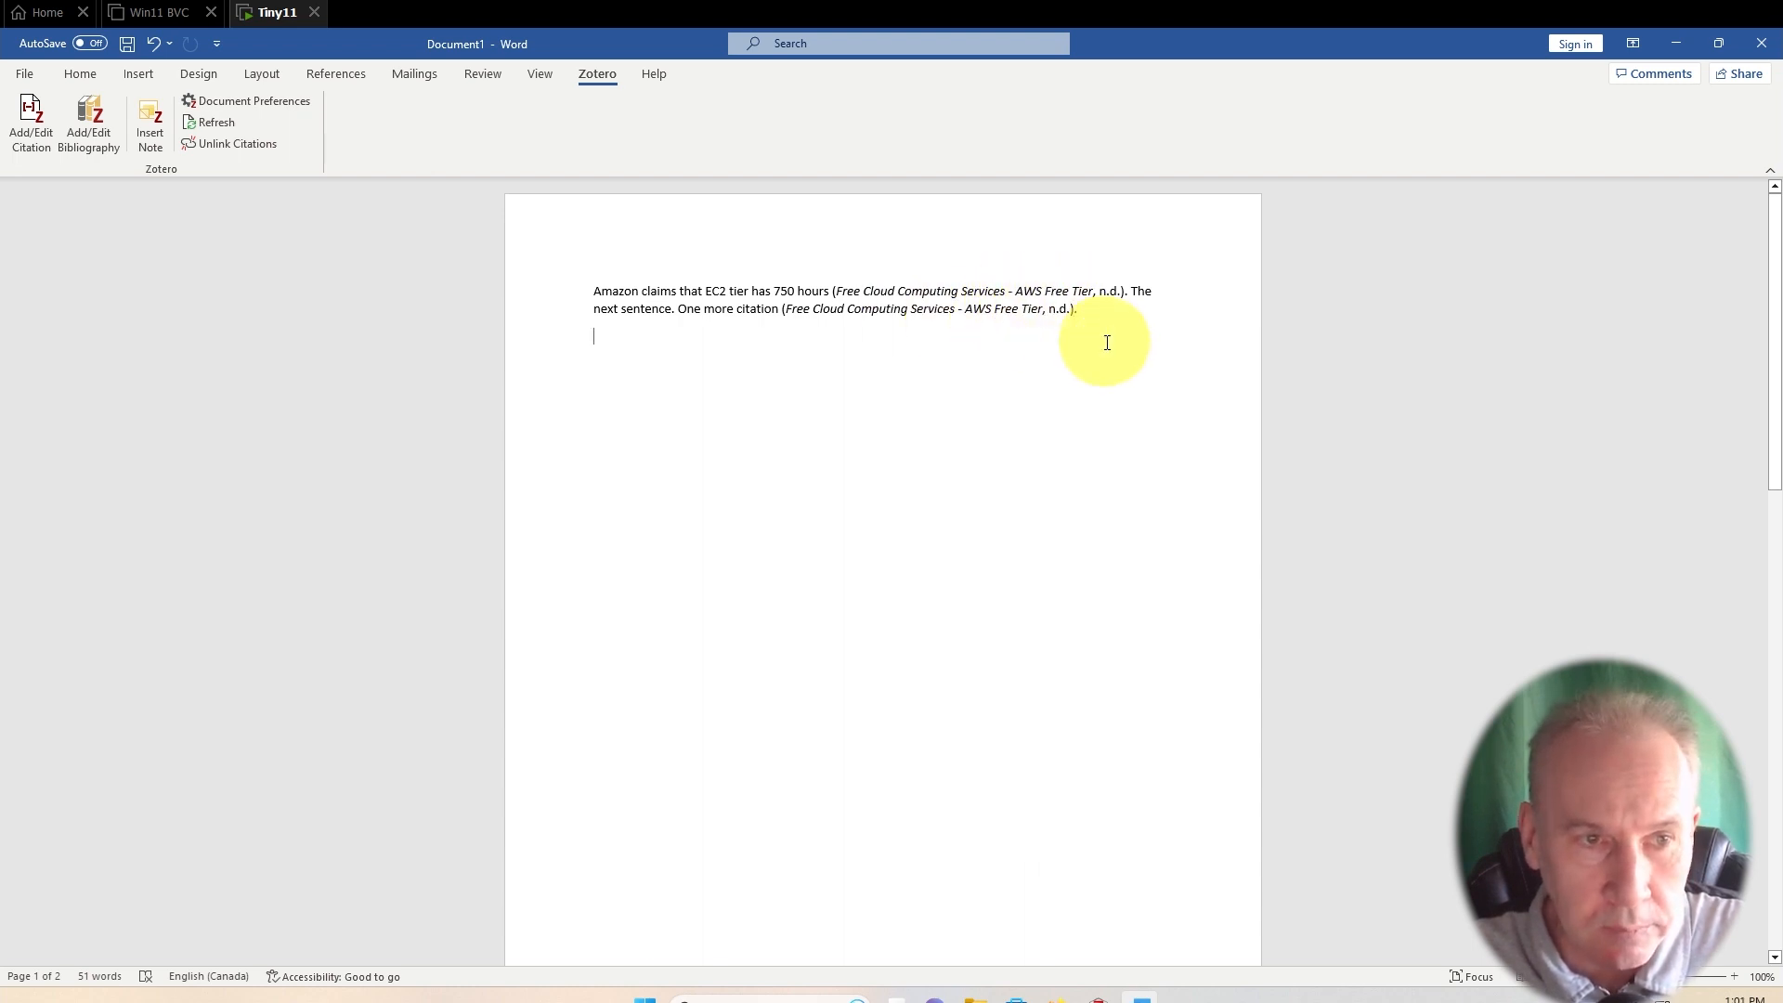
{"action": "scroll", "coordinate": [1345, 628], "scroll_direction": "down", "scroll_amount": 10}
{"action": "scroll", "coordinate": [1345, 641], "scroll_direction": "down", "scroll_amount": 2}
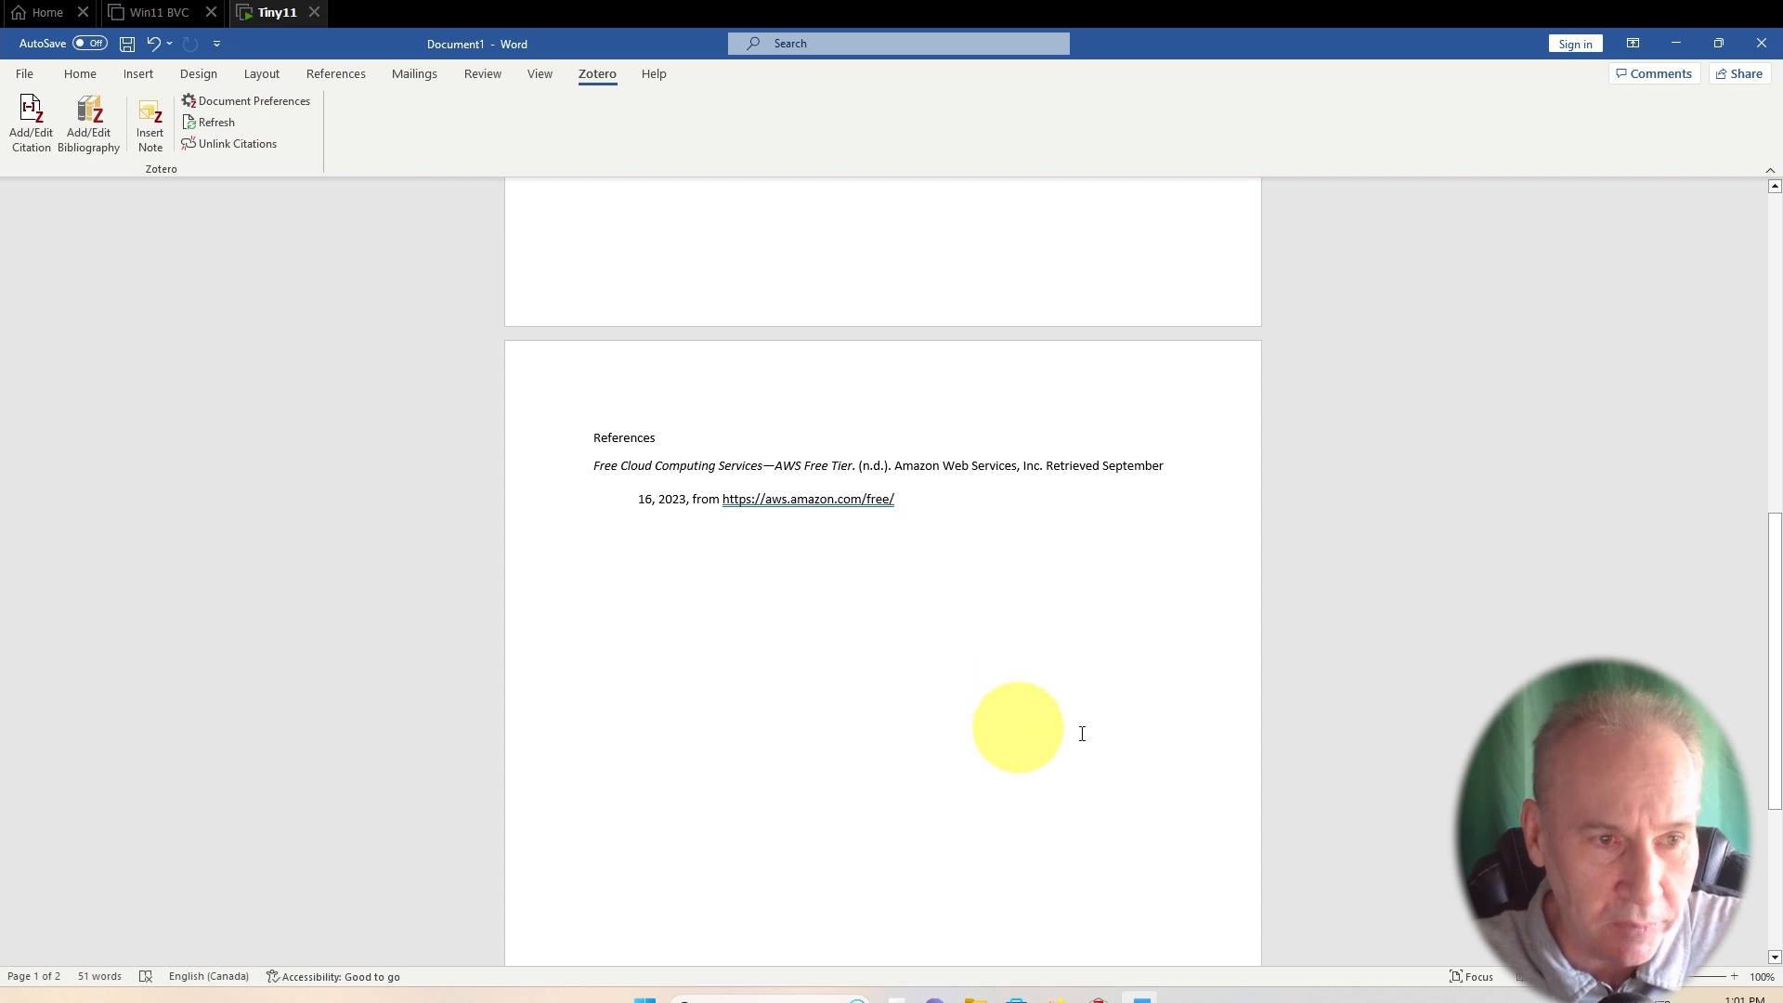
{"action": "scroll", "coordinate": [1022, 715], "scroll_direction": "up", "scroll_amount": 10}
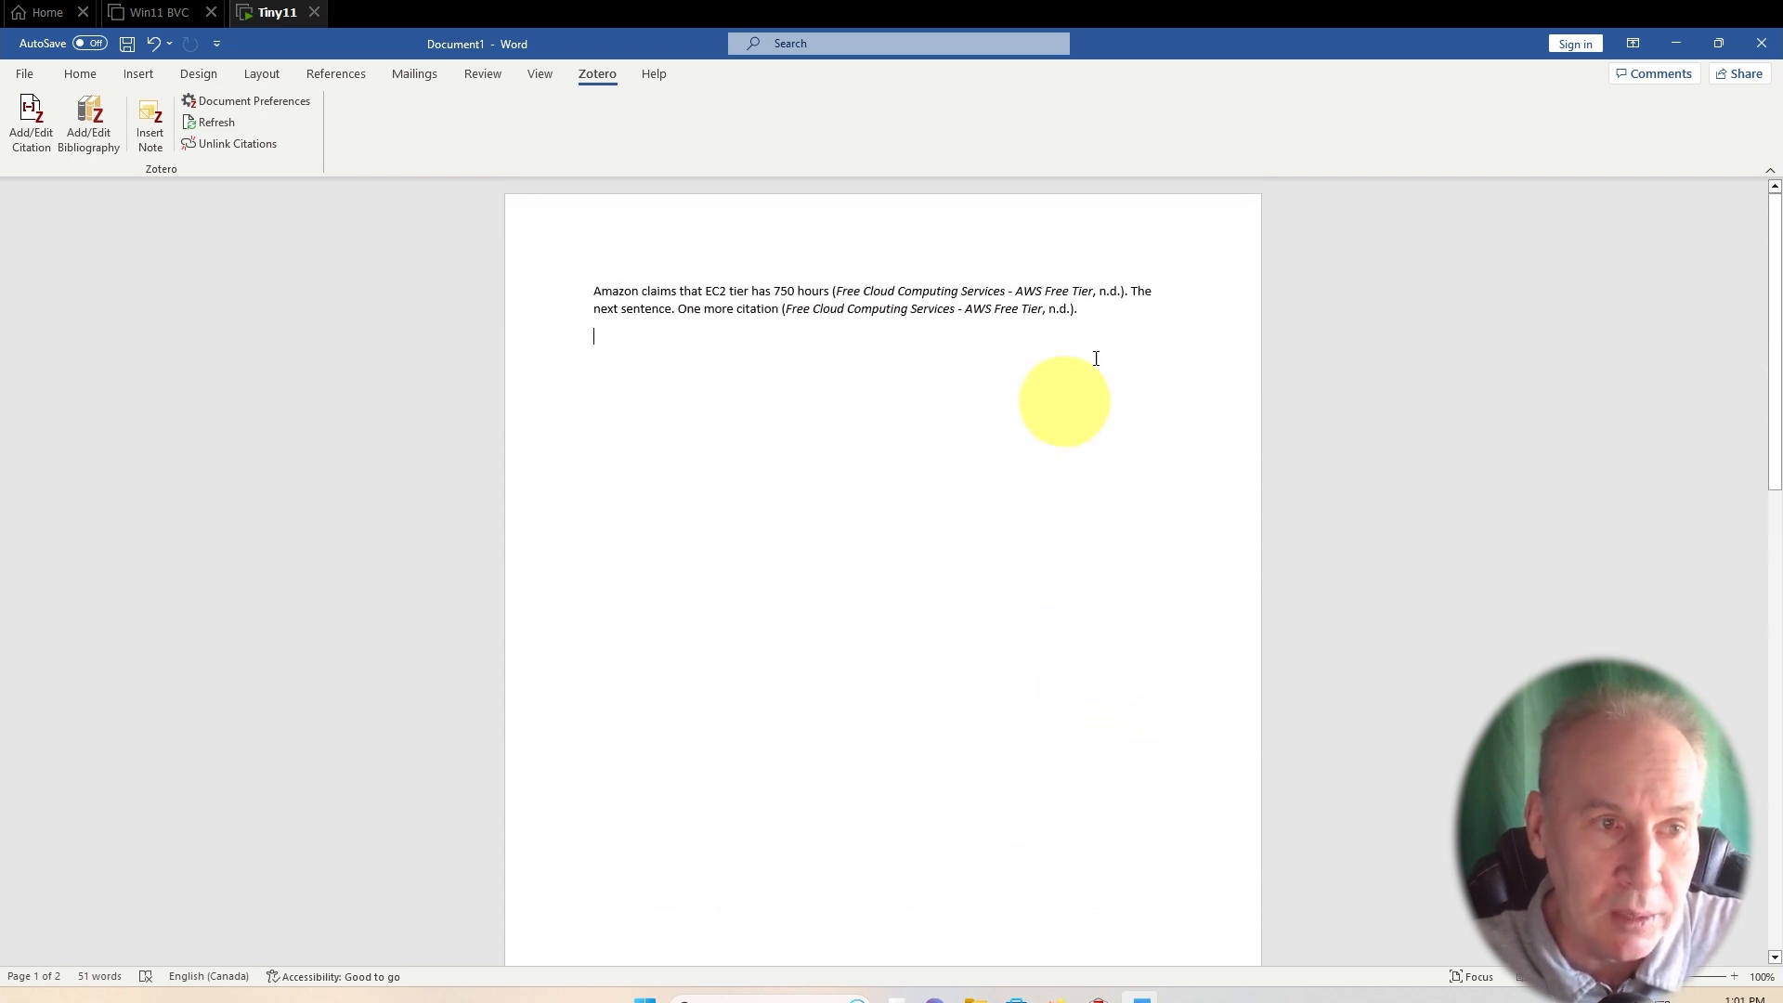
{"action": "left_click", "coordinate": [1086, 322]}
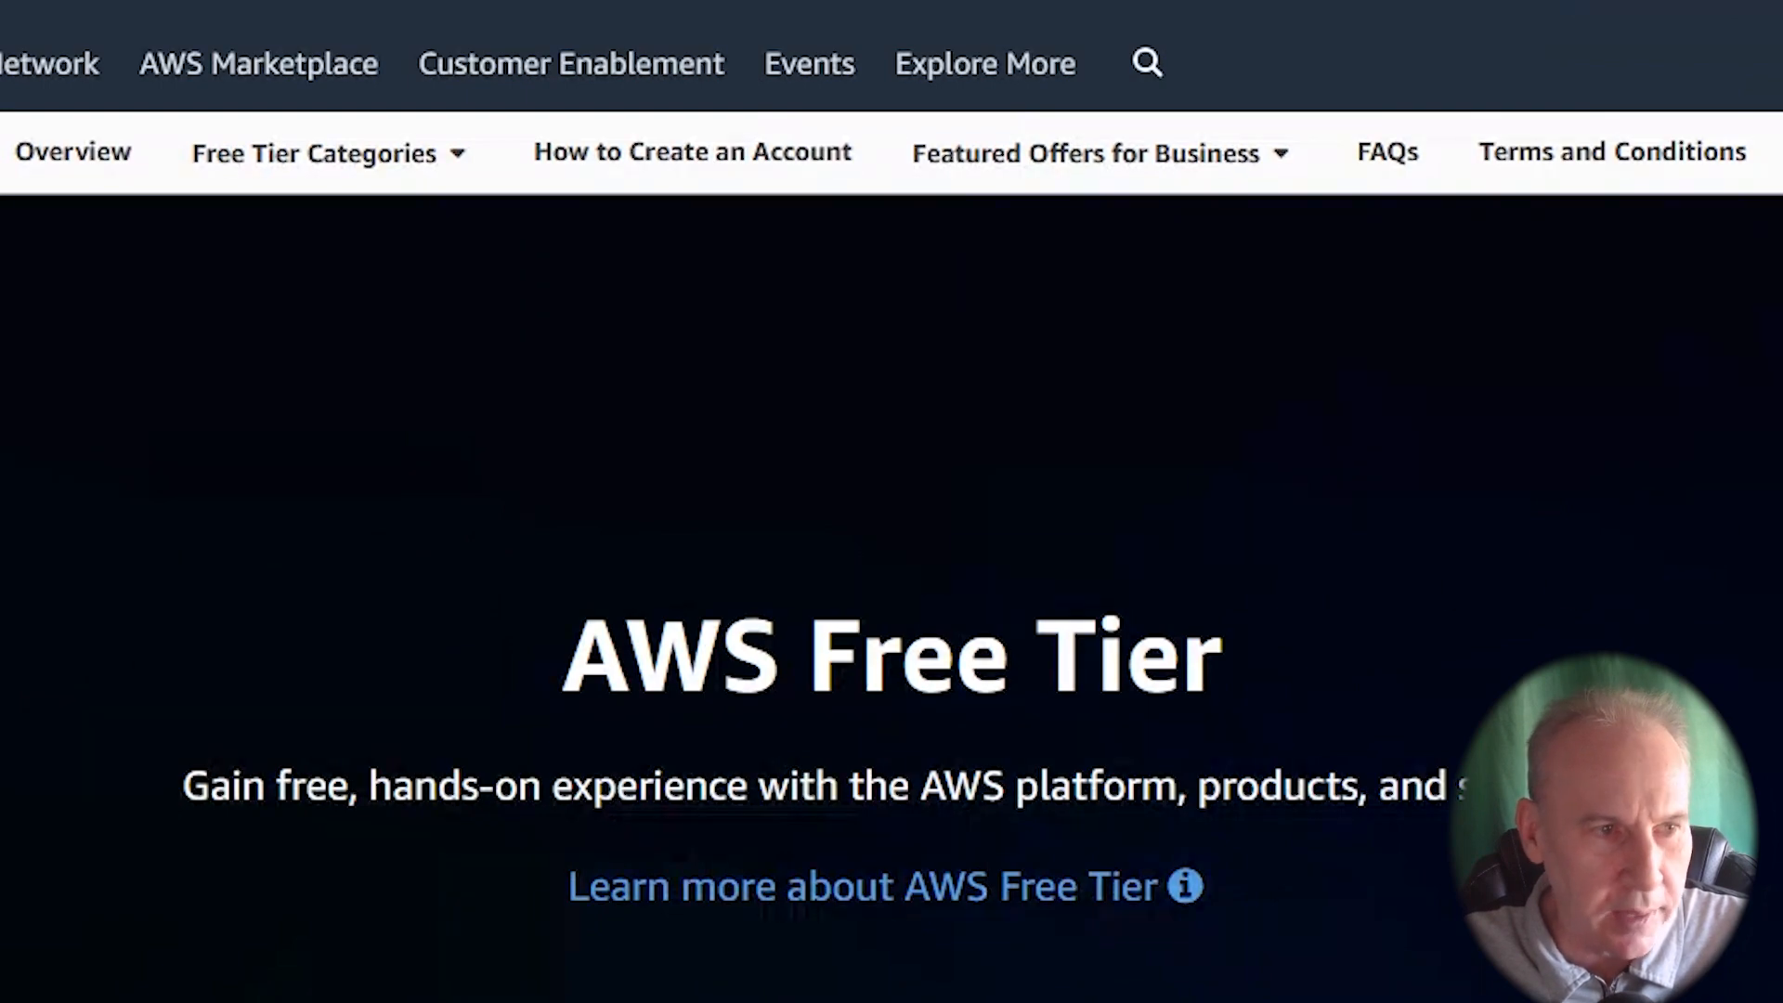
- Copy the sentence beginning "Amazon Web Services (AWS) is the world's most comprehensive" from the AWS getting-started page into the blank Word document
{"action": "scroll", "coordinate": [891, 594], "scroll_direction": "down", "scroll_amount": 10}
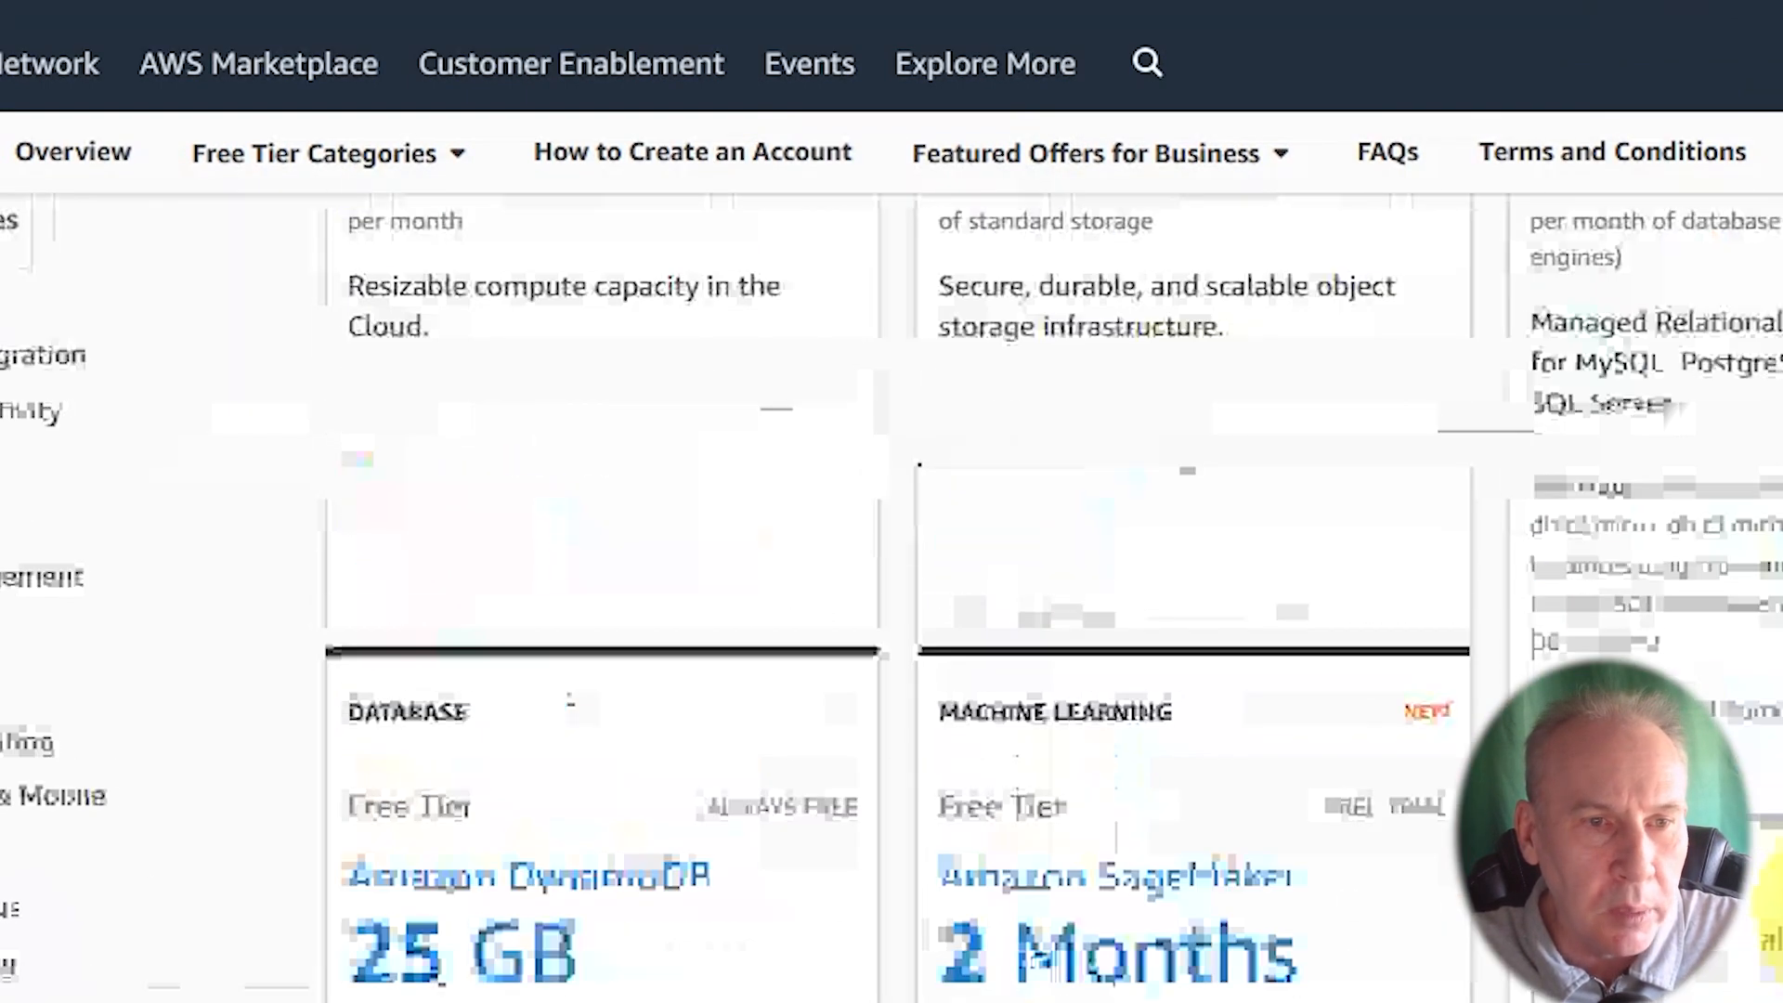
{"action": "scroll", "coordinate": [891, 594], "scroll_direction": "down", "scroll_amount": 5}
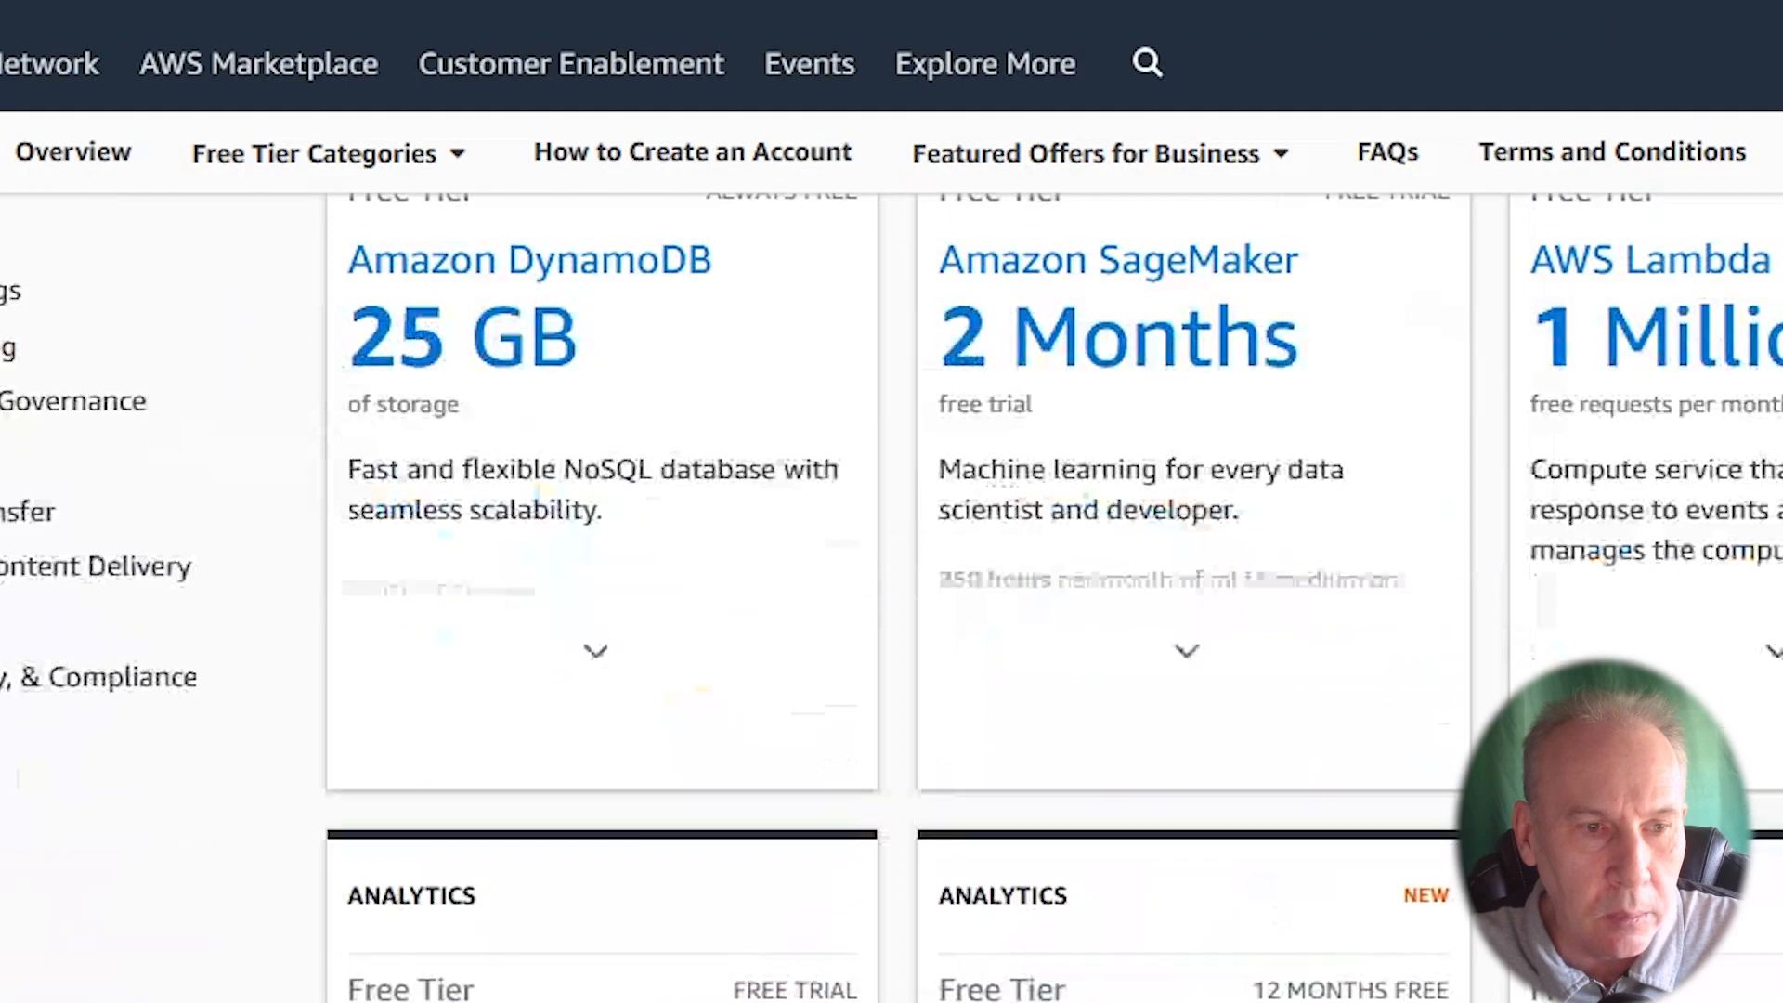
{"action": "scroll", "coordinate": [891, 594], "scroll_direction": "down", "scroll_amount": 15}
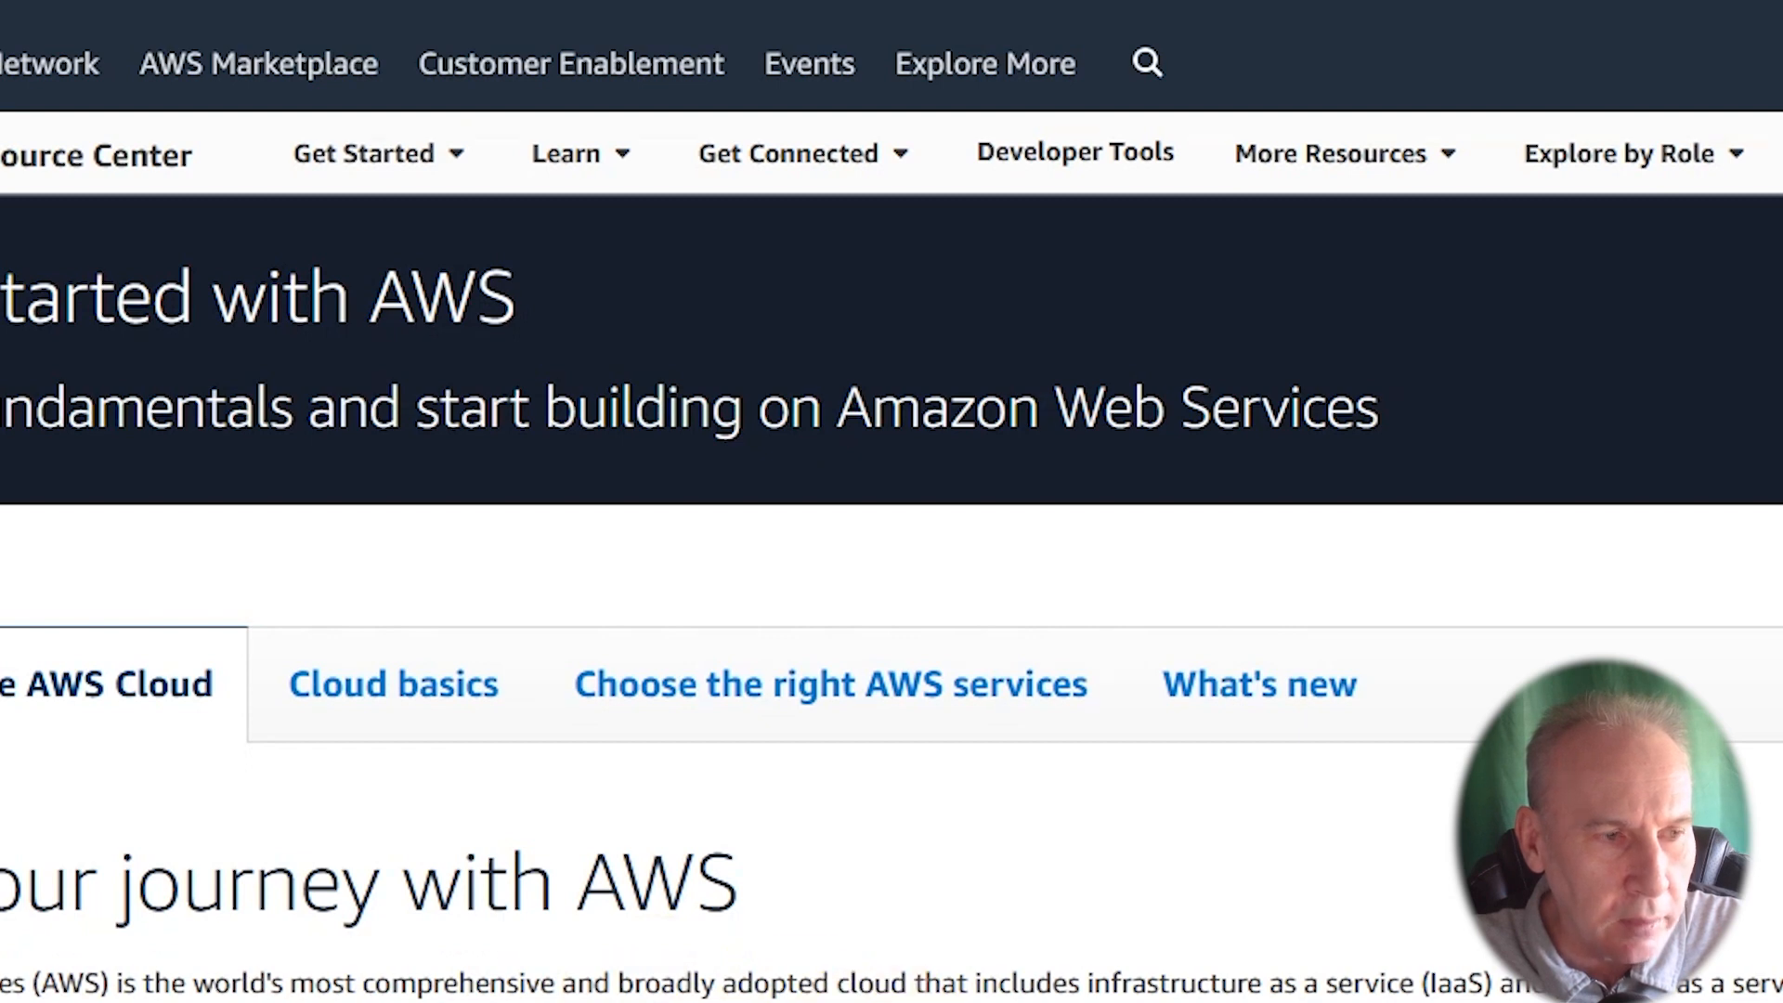
{"action": "left_click_drag", "start_coordinate": [5, 982], "coordinate": [961, 980]}
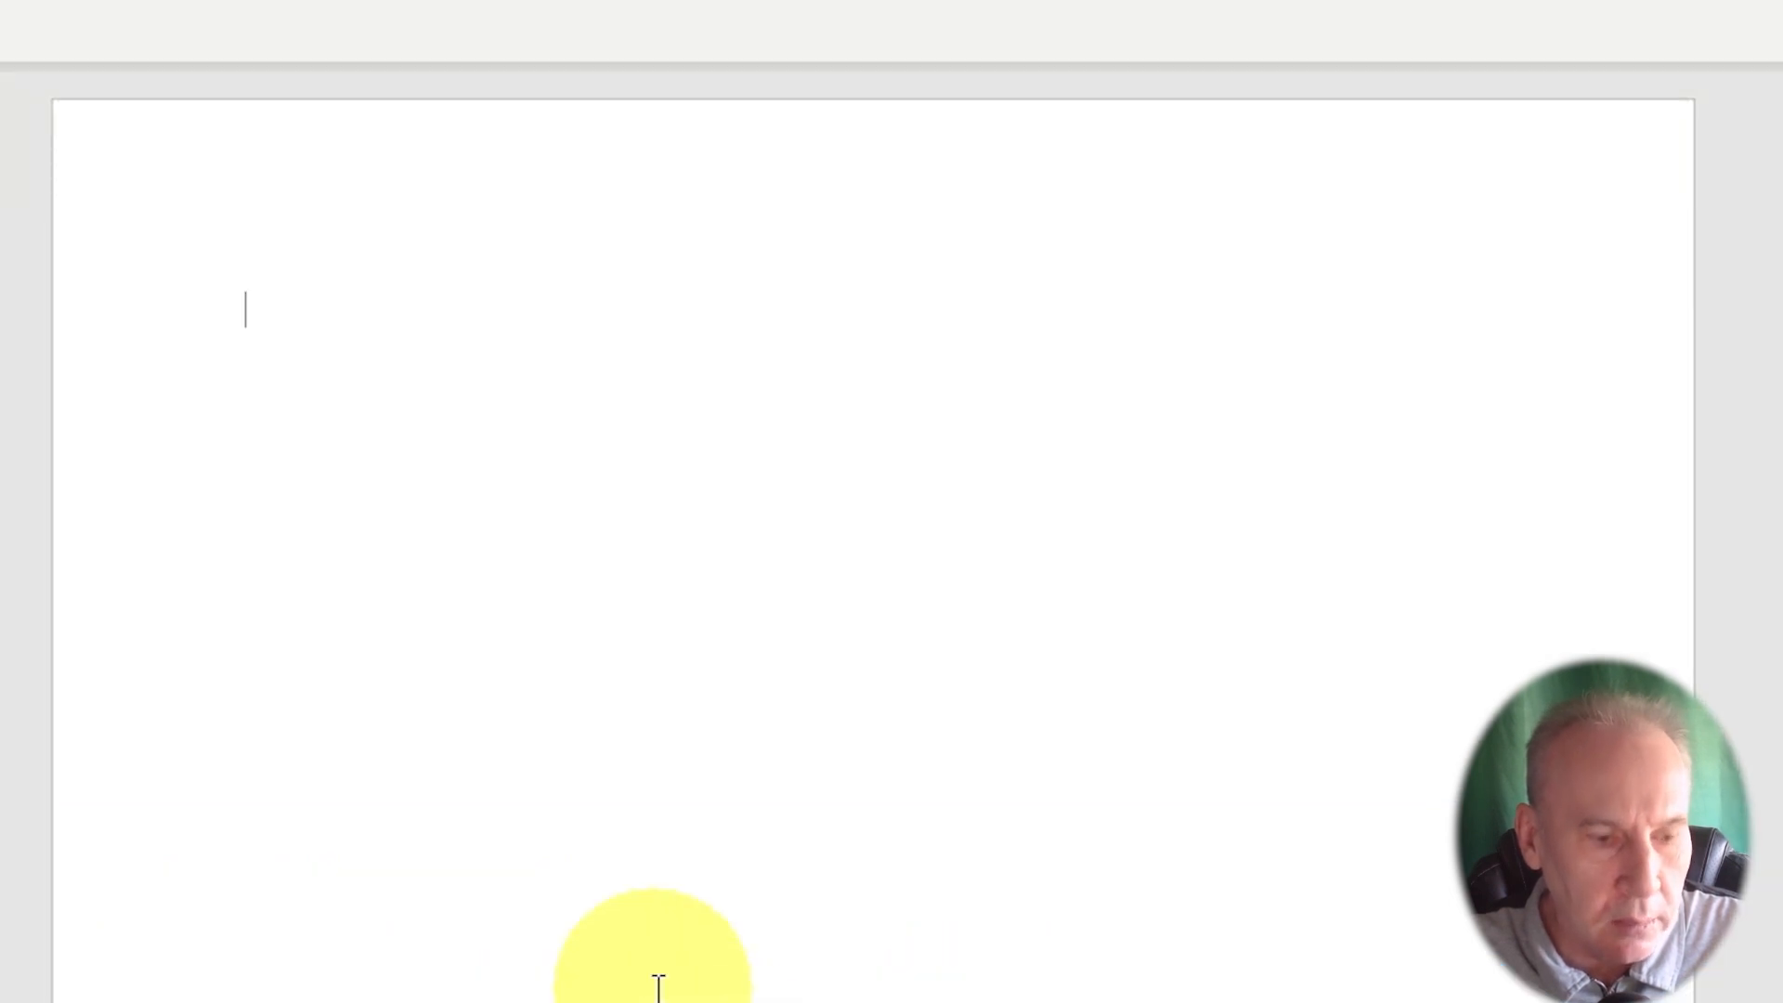
{"action": "key", "text": "ctrl+v"}
{"action": "key", "text": "ctrl+z"}
{"action": "type", "text": "Amazon Web Services (AWS) is the world's most comprehensive and broadly adopted cloud that includes infrastructure as a service (IaaS) and platform as a service (PaaS) offerings. AWS services offer scalable solutions for compute, storage, databases, analytics, and more."}
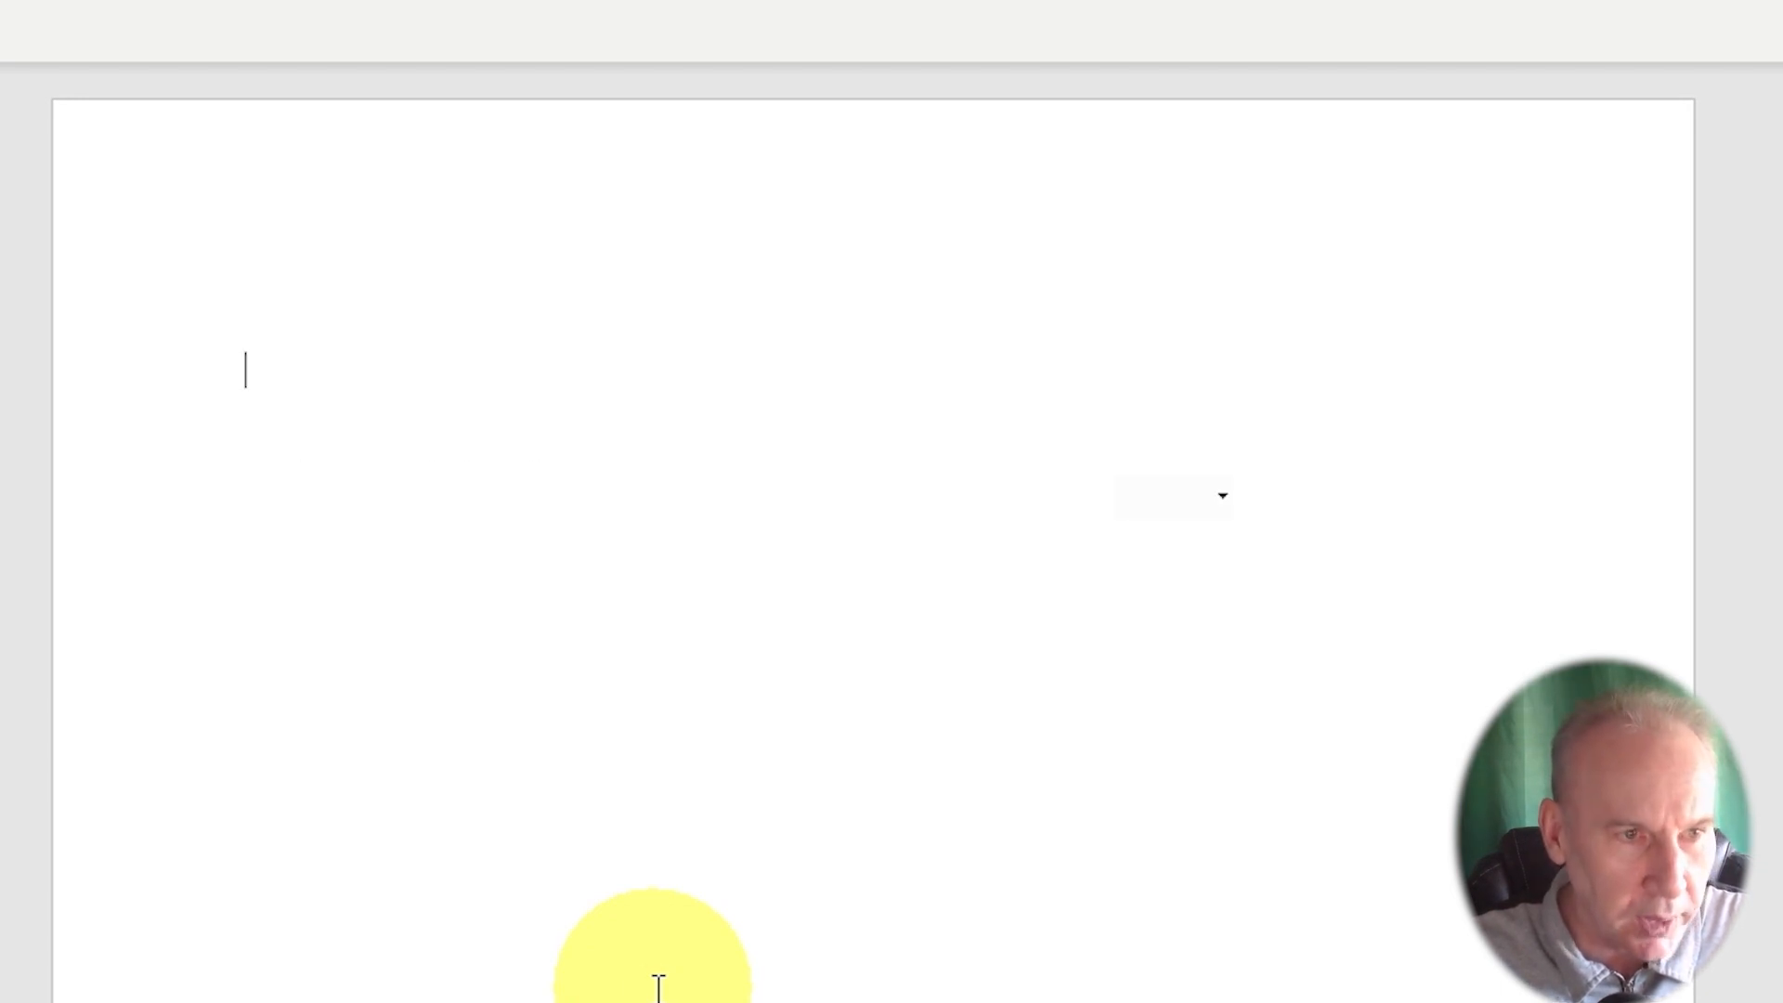